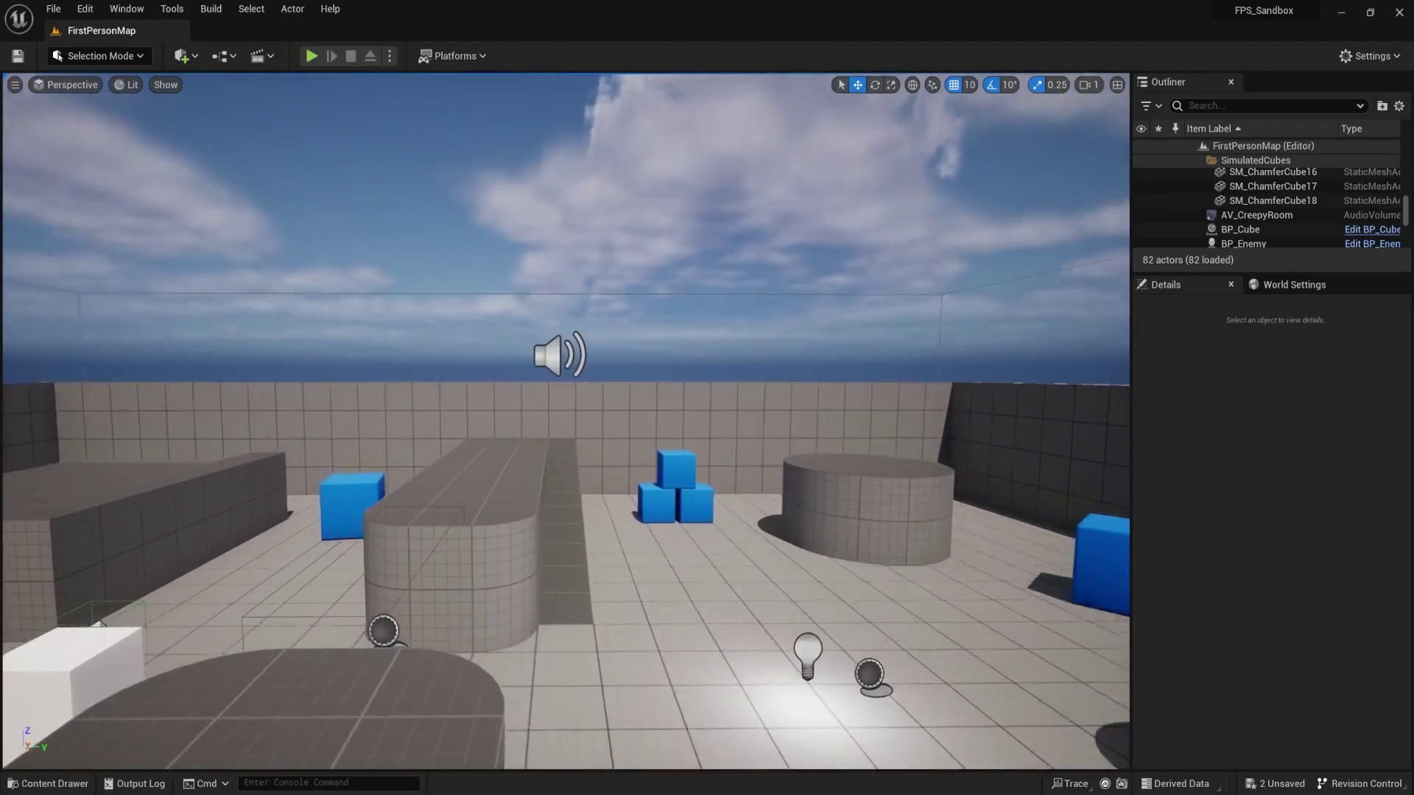
pyautogui.moveTo(566, 421); pyautogui.dragTo(519, 422, button='right')
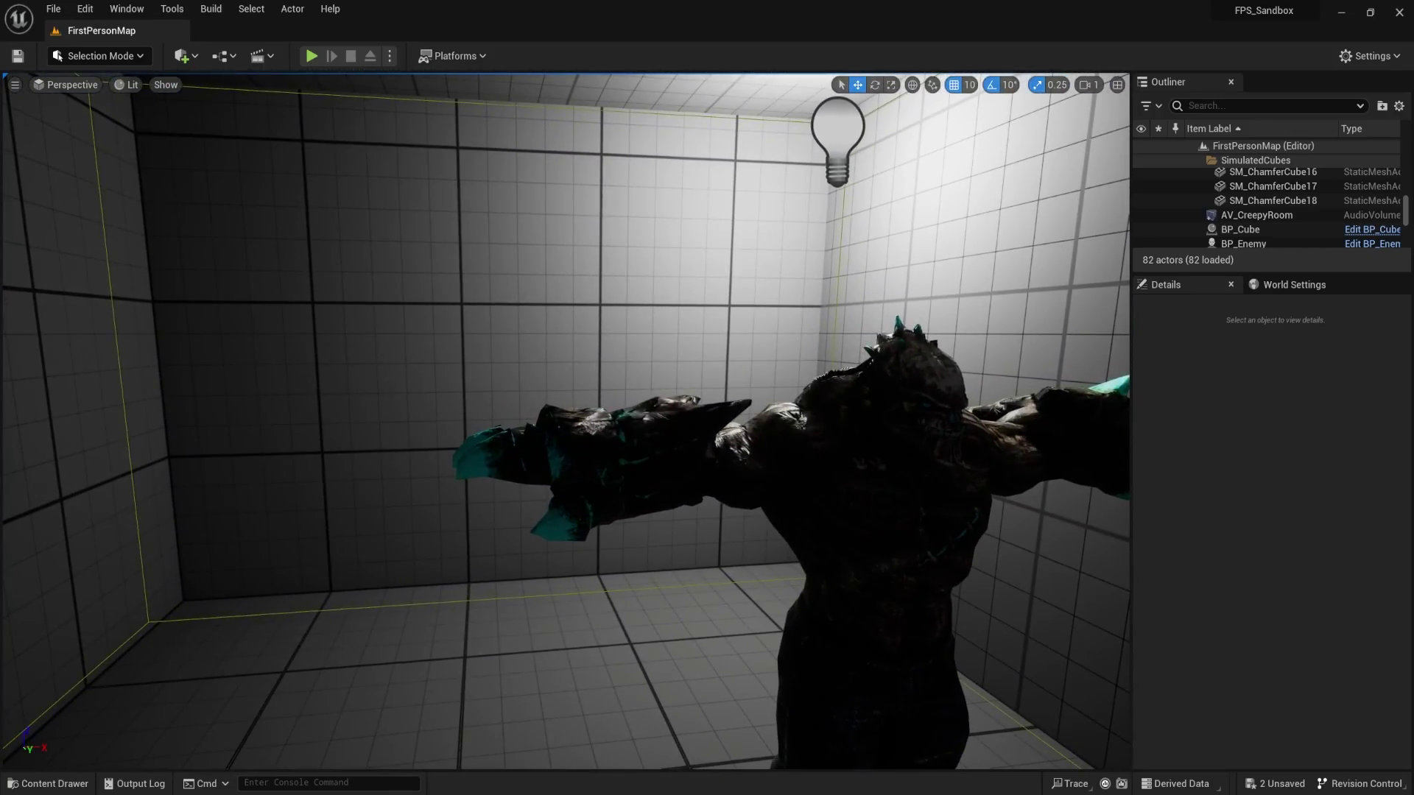
pyautogui.moveTo(565, 421); pyautogui.dragTo(987, 416, button='right')
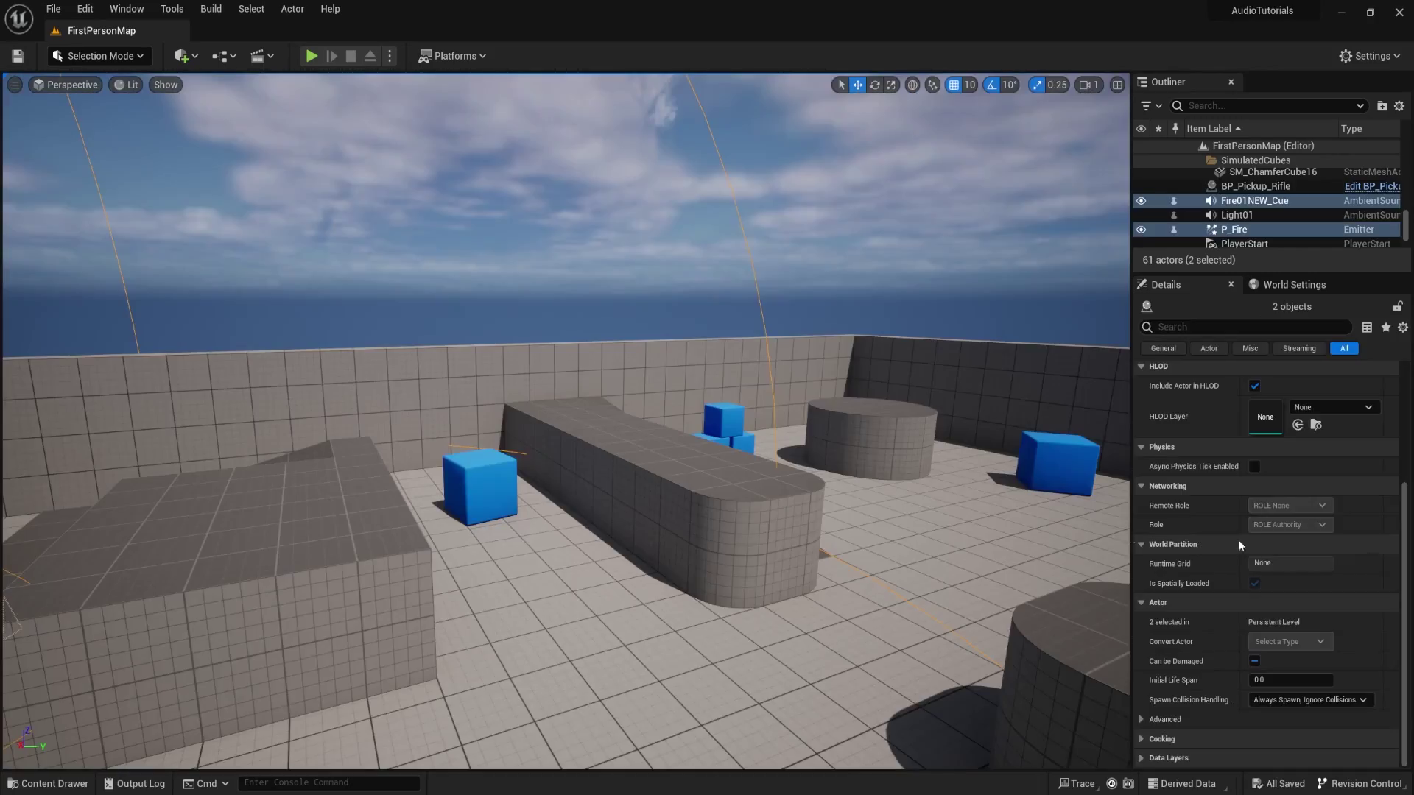
pyautogui.moveTo(748, 374); pyautogui.dragTo(847, 358, button='right')
pyautogui.moveTo(660, 393); pyautogui.dragTo(712, 424, button='right')
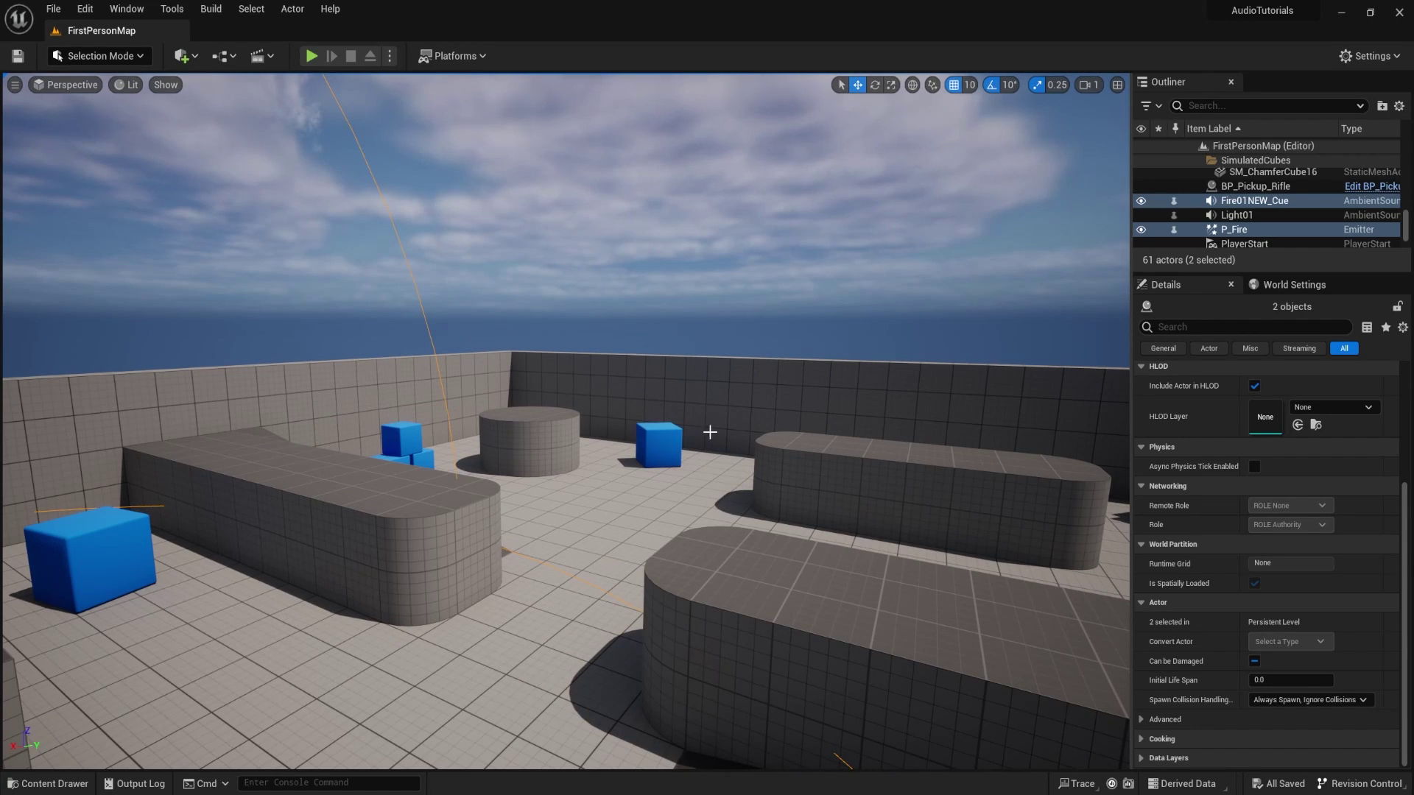
# - Place the Starter_Birds01 sound wave from StarterContent > Audio on the open floor between the grey blocks
pyautogui.hotkey('ctrl', 'space')
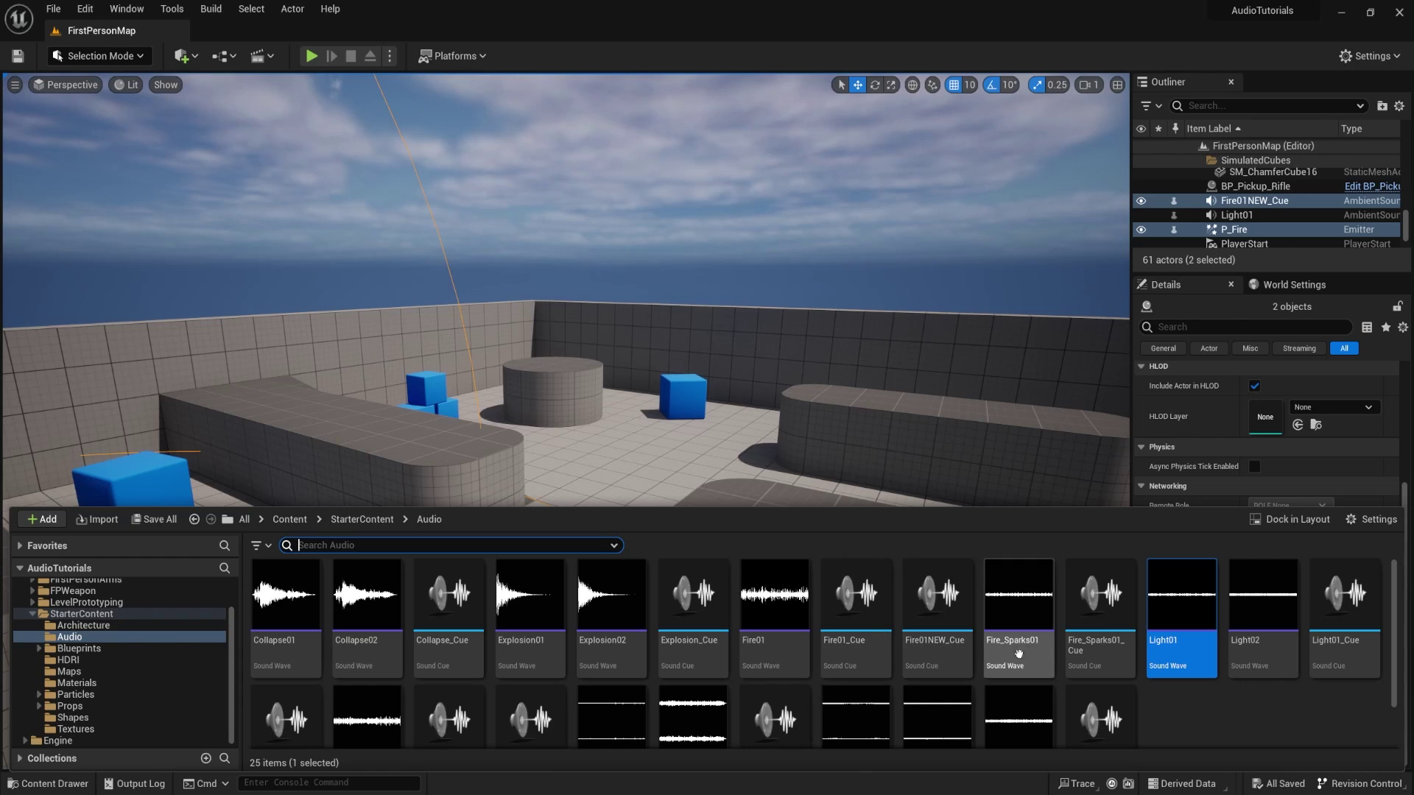
pyautogui.click(1206, 713)
pyautogui.scroll(-1, 1207, 712)
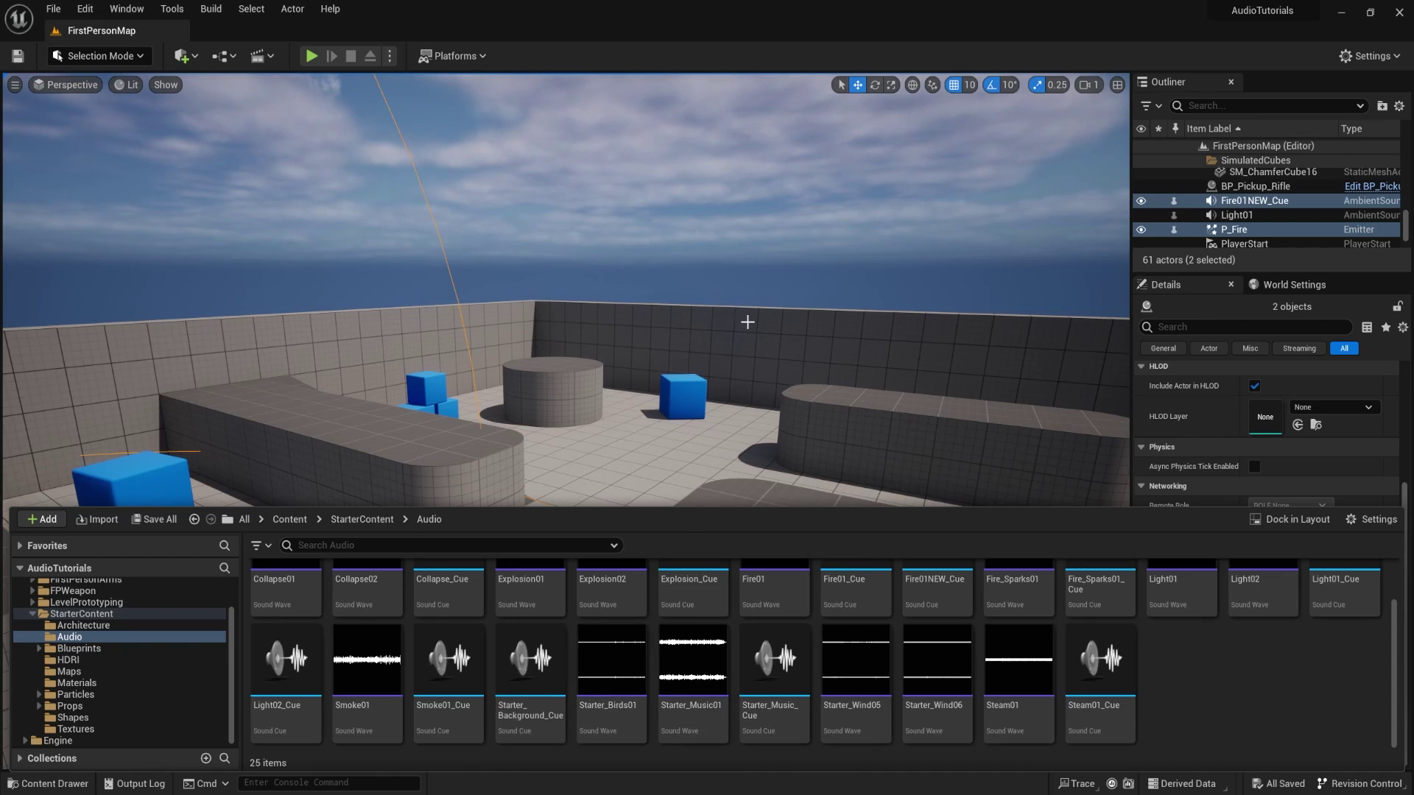
pyautogui.moveTo(748, 327); pyautogui.dragTo(739, 362, button='right')
pyautogui.hotkey('ctrl', 'space')
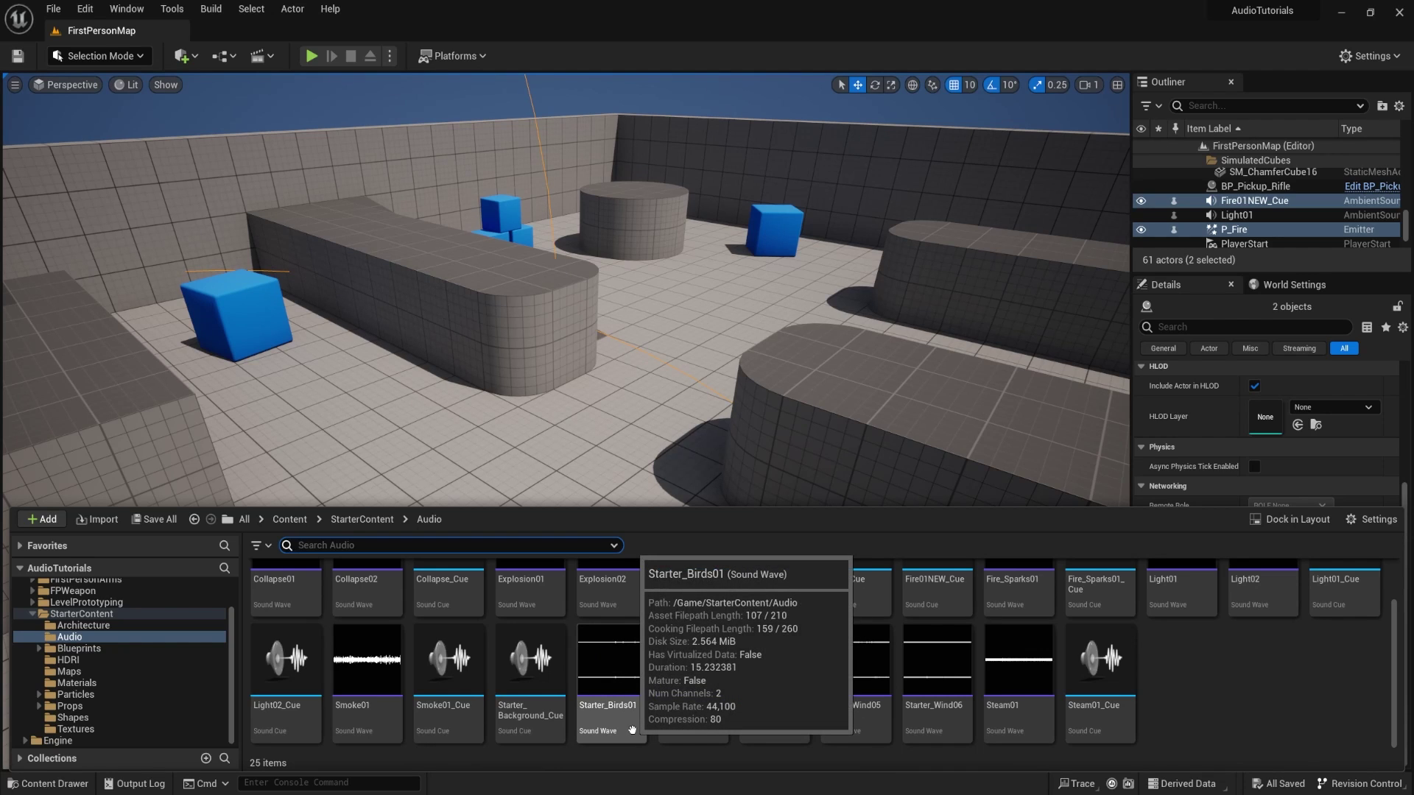
pyautogui.moveTo(632, 730); pyautogui.dragTo(618, 412)
pyautogui.scroll(2, 618, 412)
pyautogui.press('s')
pyautogui.moveTo(619, 413)
pyautogui.mouseDown(button='right')
pyautogui.moveTo(523, 376)
pyautogui.moveTo(520, 357)
pyautogui.moveTo(542, 391)
pyautogui.moveTo(597, 416)
pyautogui.mouseUp(button='right')
pyautogui.press('w')
pyautogui.press('a')
# - Override attenuation for Starter_Birds01 and adjust its volume range to an inner radius of about 2144 and a falloff distance of about 1688
pyautogui.click(1255, 605)
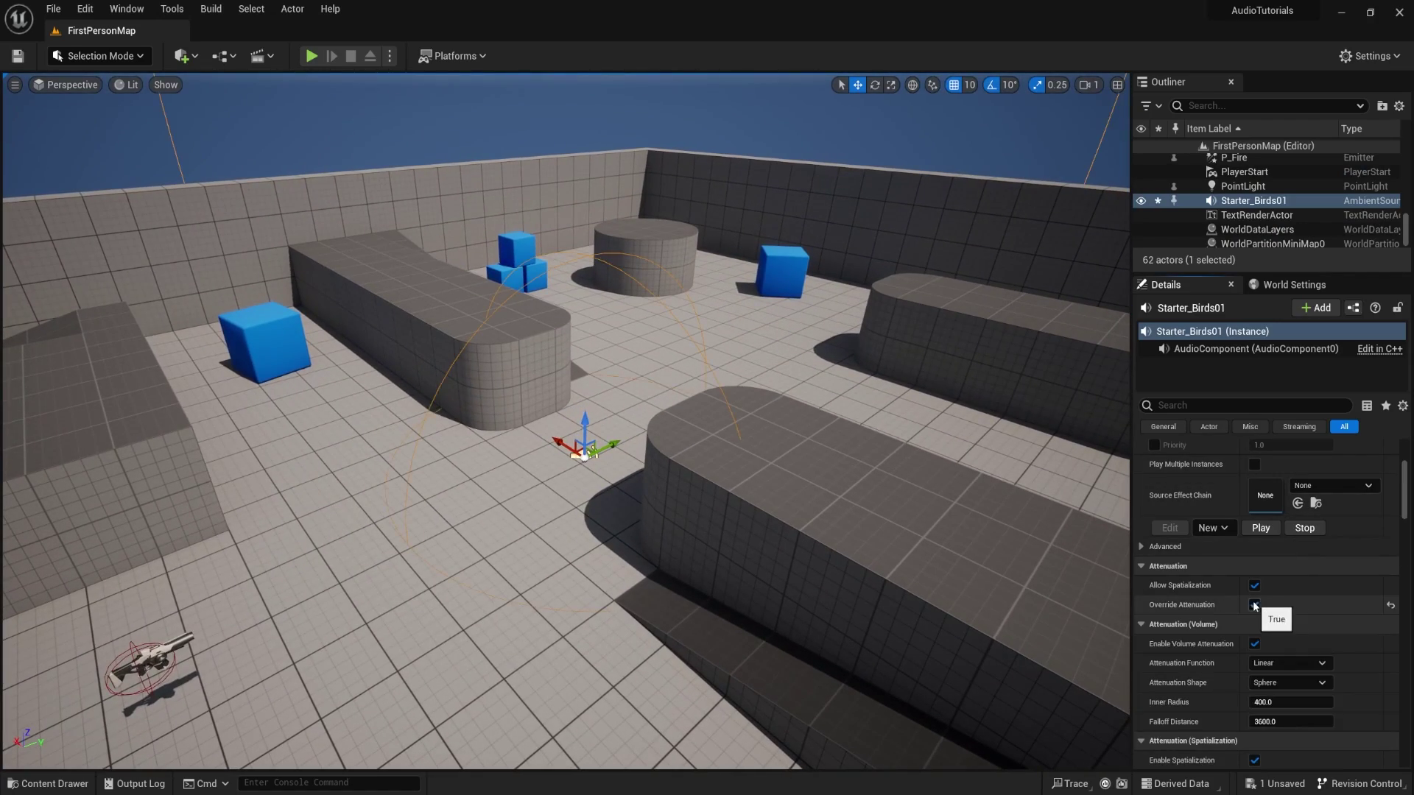
pyautogui.scroll(-3, 1216, 567)
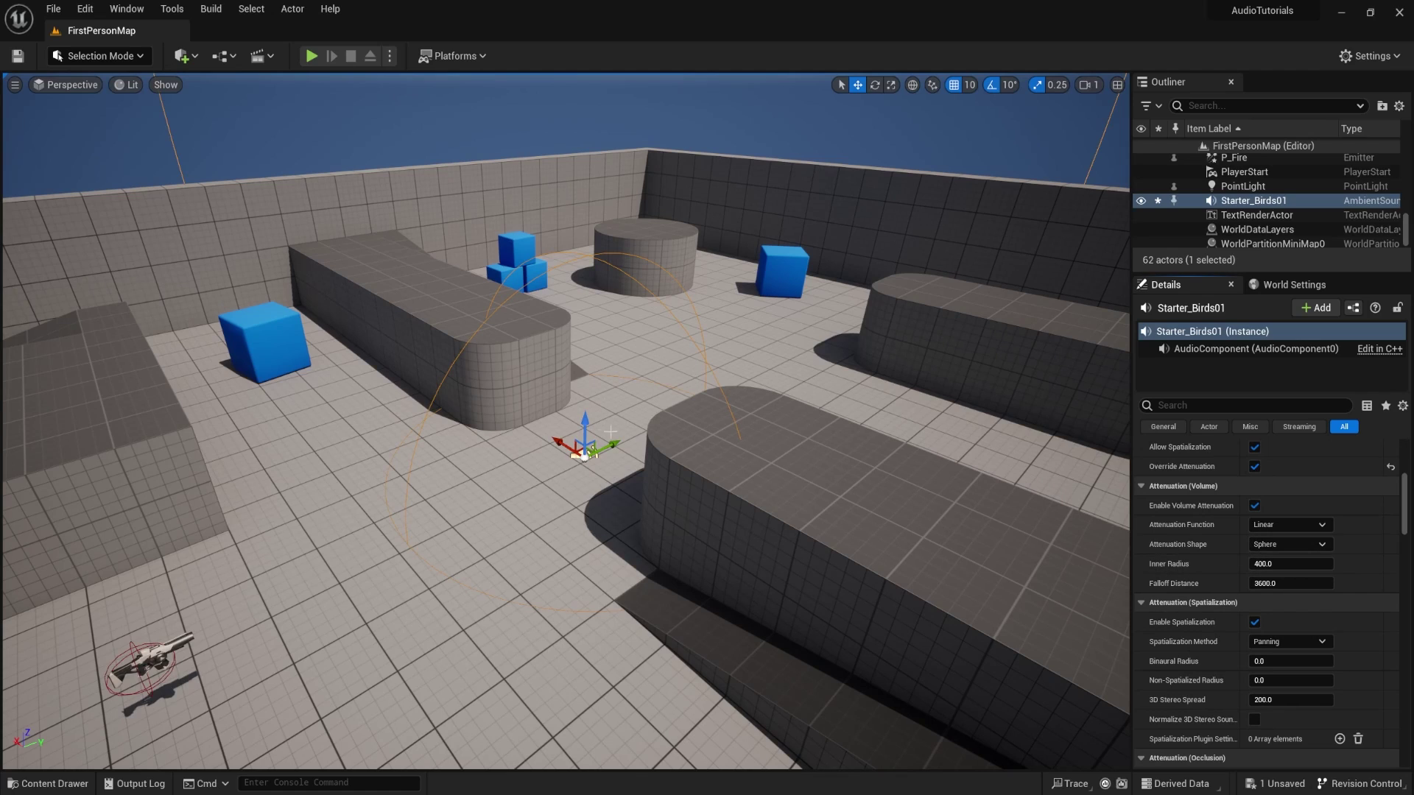
pyautogui.scroll(-6, 832, 560)
pyautogui.scroll(-2, 673, 437)
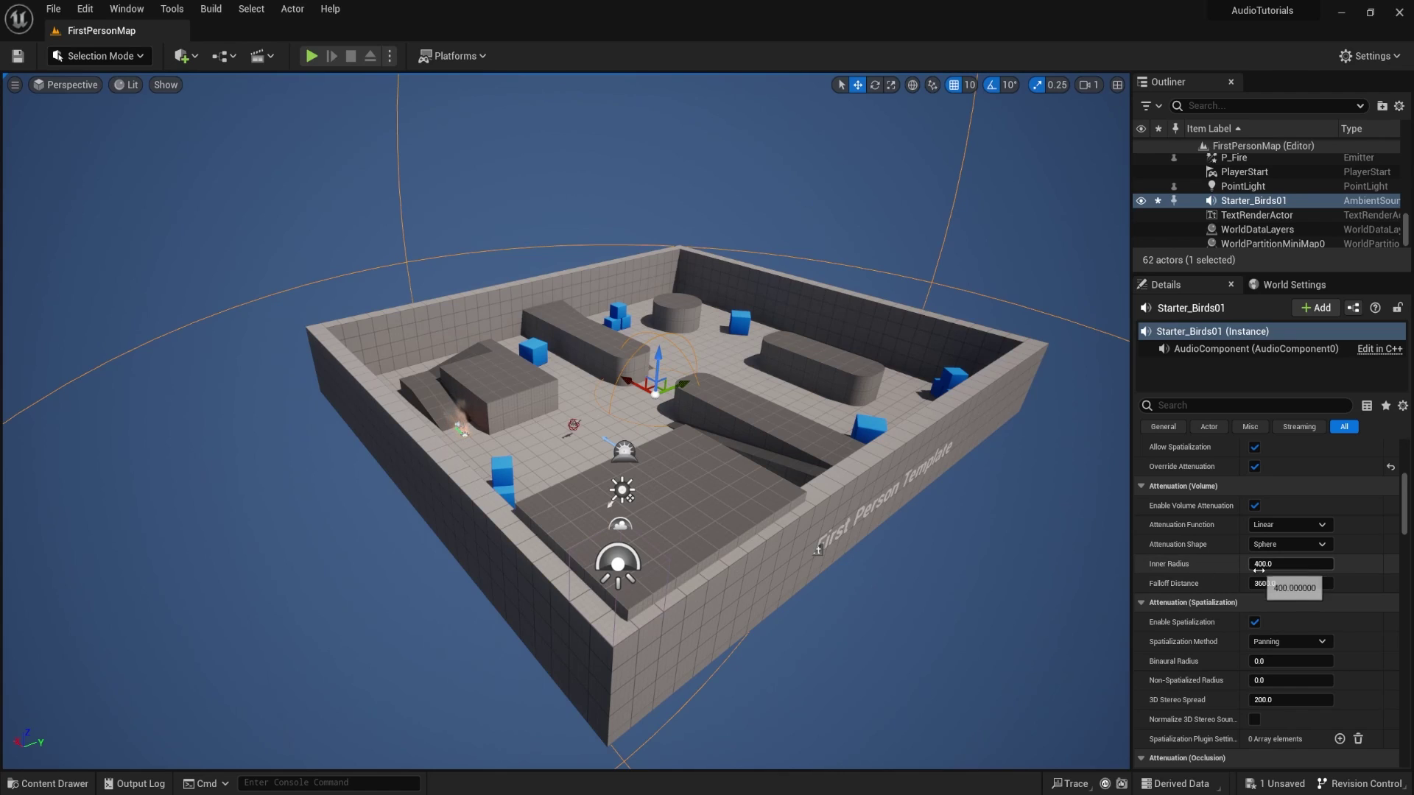
pyautogui.moveTo(1258, 570)
pyautogui.mouseDown()
pyautogui.moveTo(1348, 571)
pyautogui.moveTo(1239, 584)
pyautogui.mouseUp()
pyautogui.moveTo(630, 497); pyautogui.dragTo(611, 471, button='right')
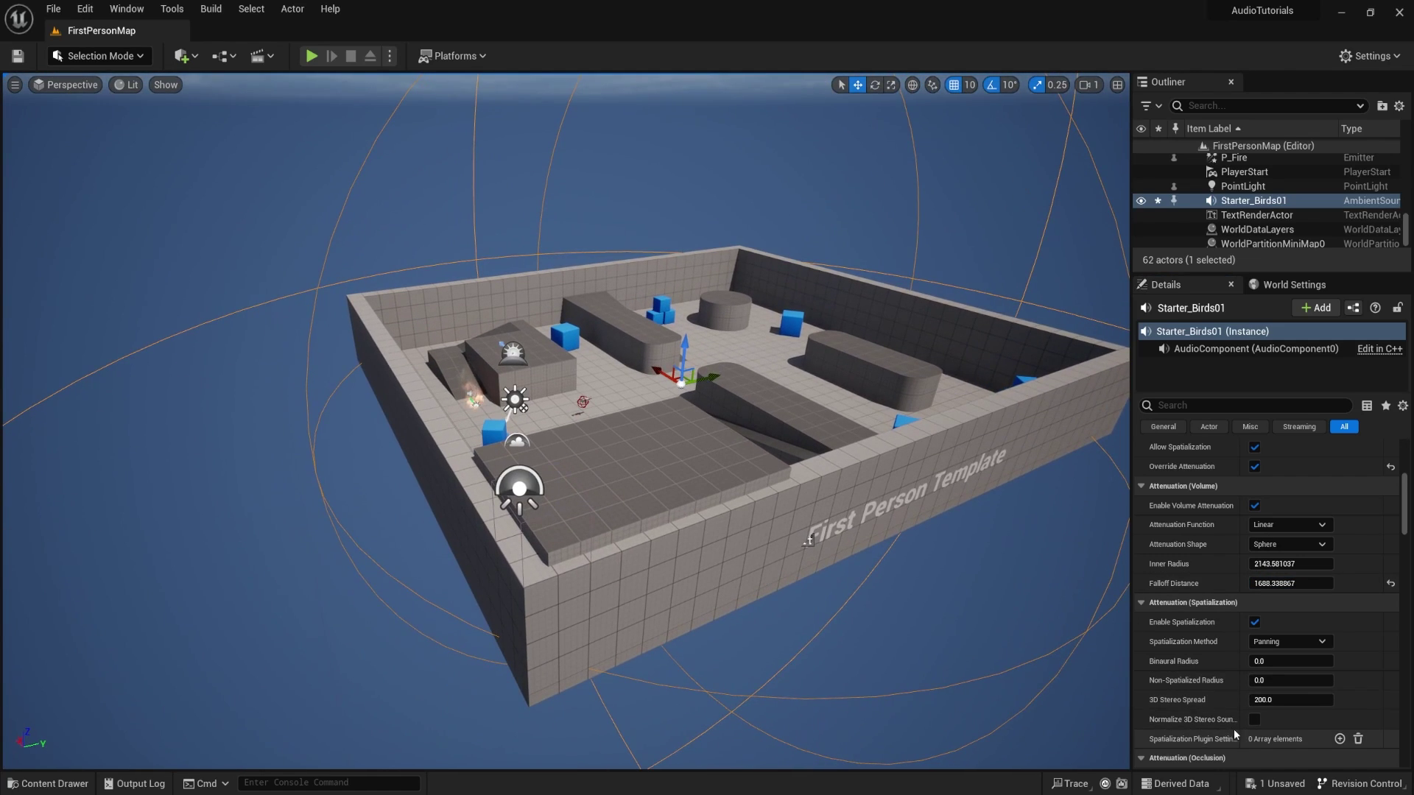
# - Enable normalization of 3D stereo sounds for the bird sound
pyautogui.click(1254, 720)
pyautogui.scroll(8, 846, 345)
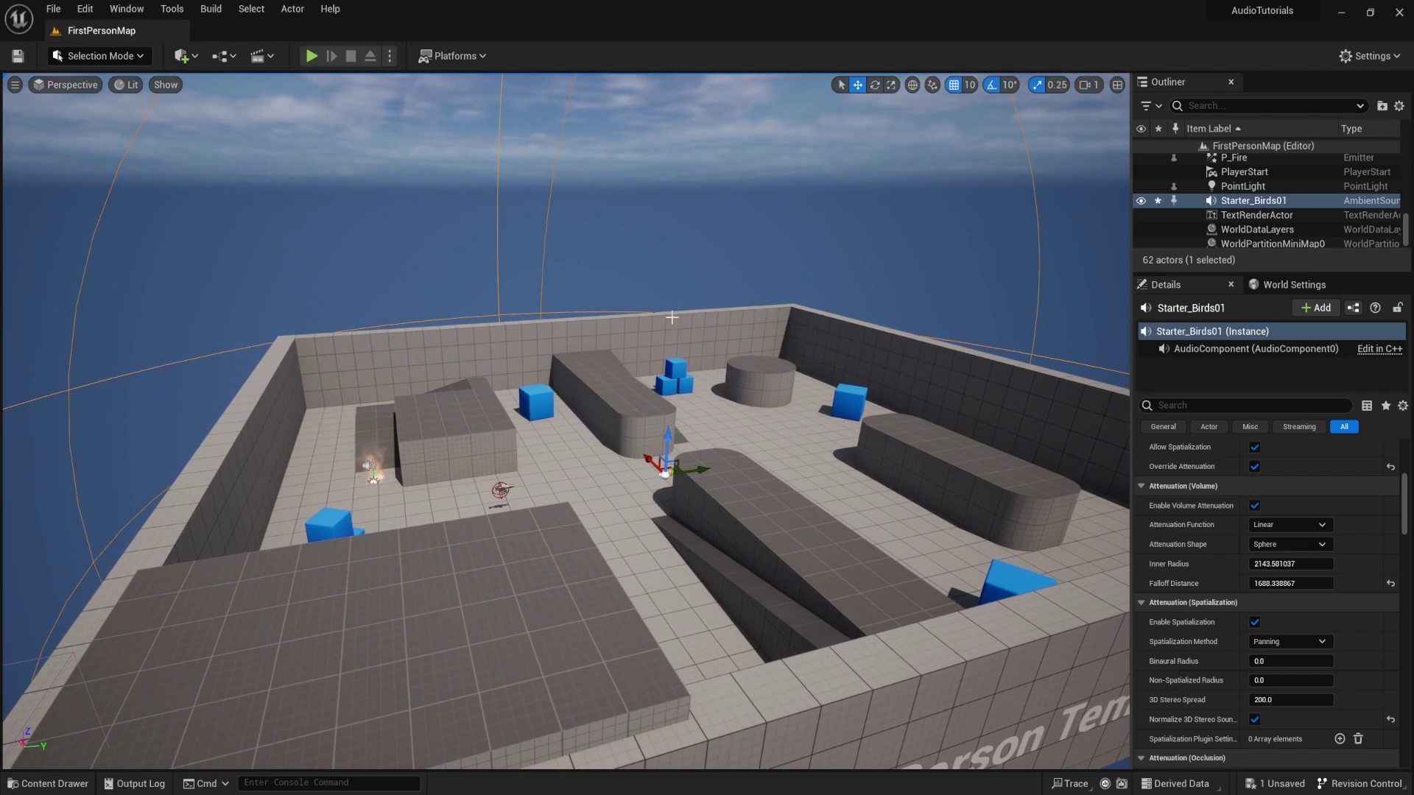
pyautogui.scroll(-8, 638, 297)
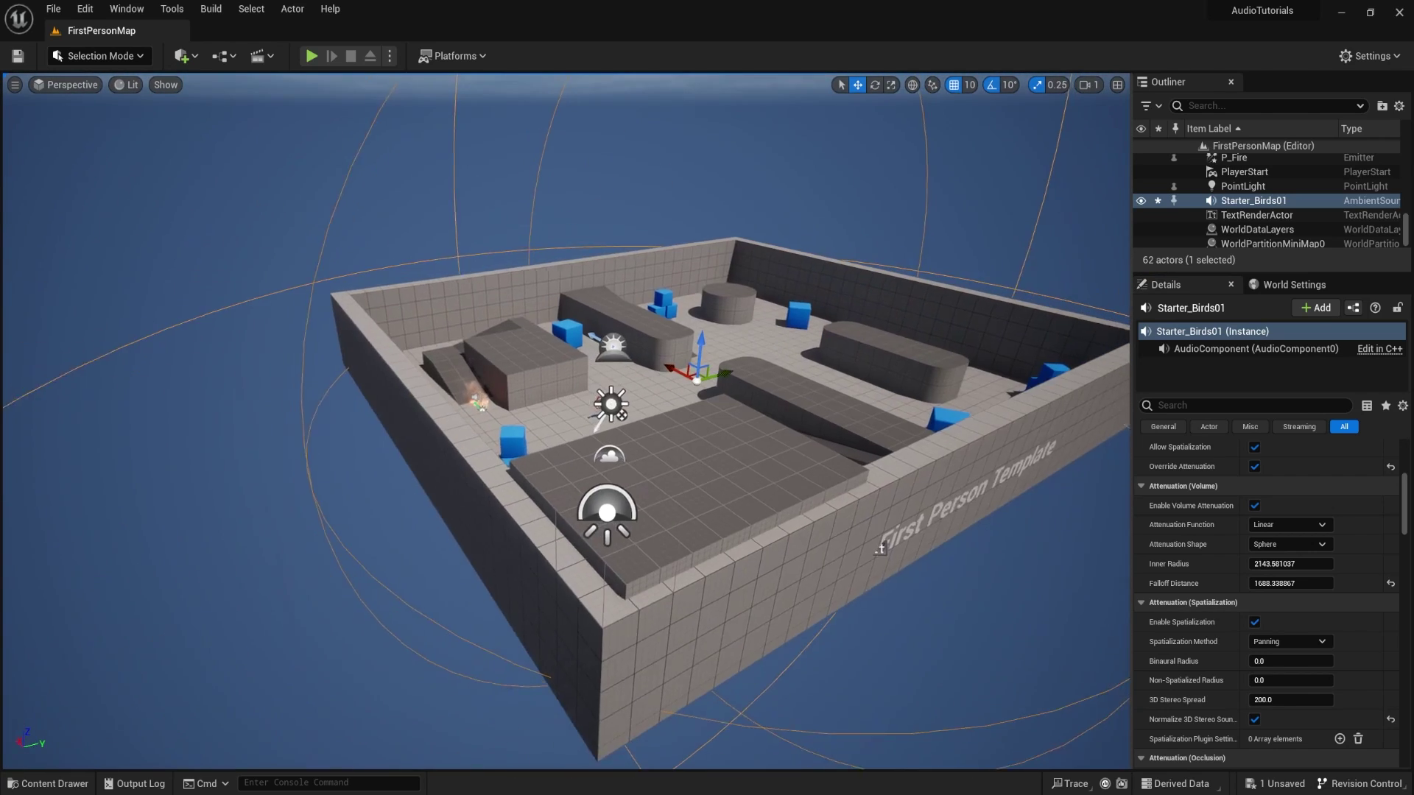
# - Set the bird sound's inner radius, non-spatialized radius and 3D stereo spread all to 3000
pyautogui.click(1272, 681)
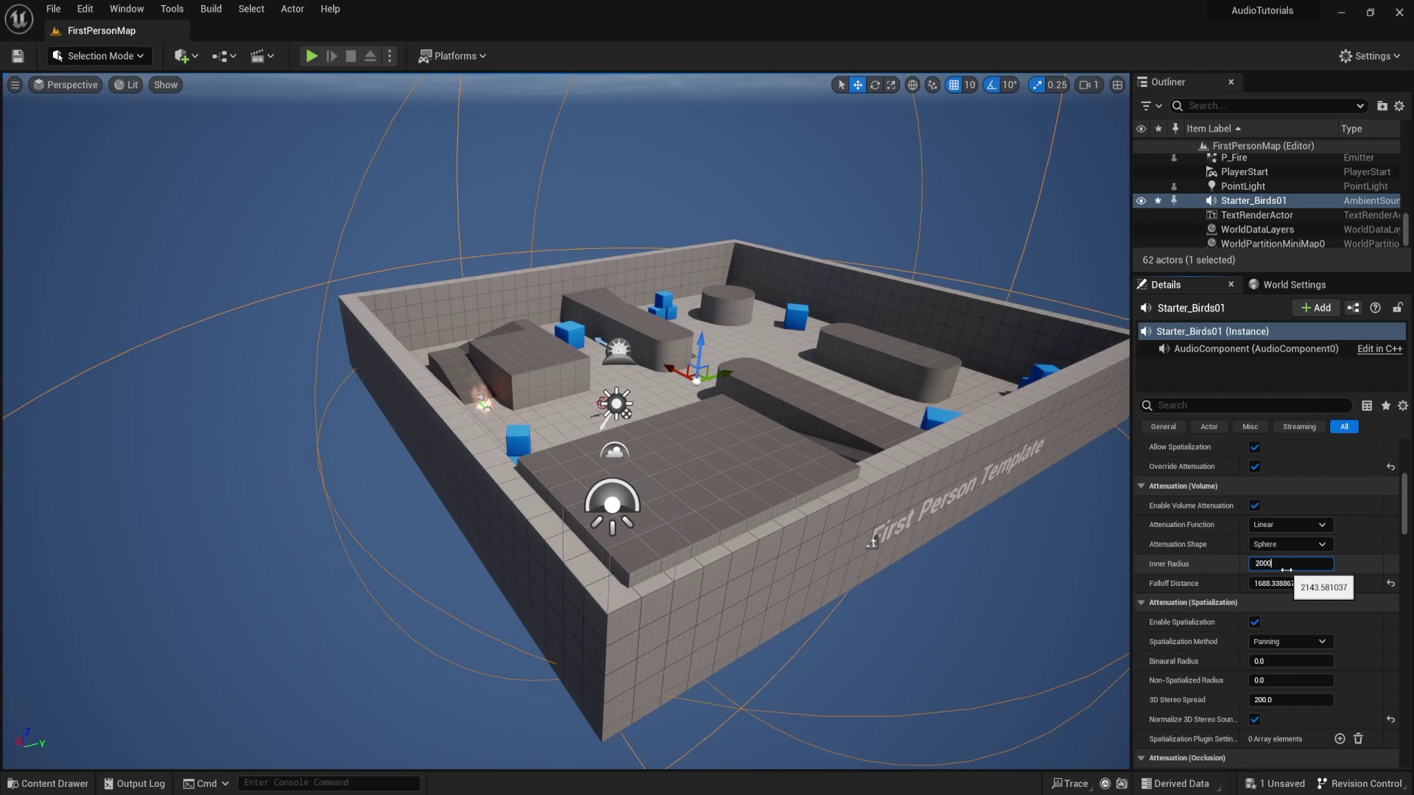
pyautogui.click(1286, 567)
pyautogui.write('2000')
pyautogui.press('Return')
pyautogui.moveTo(1068, 662); pyautogui.dragTo(943, 674, button='right')
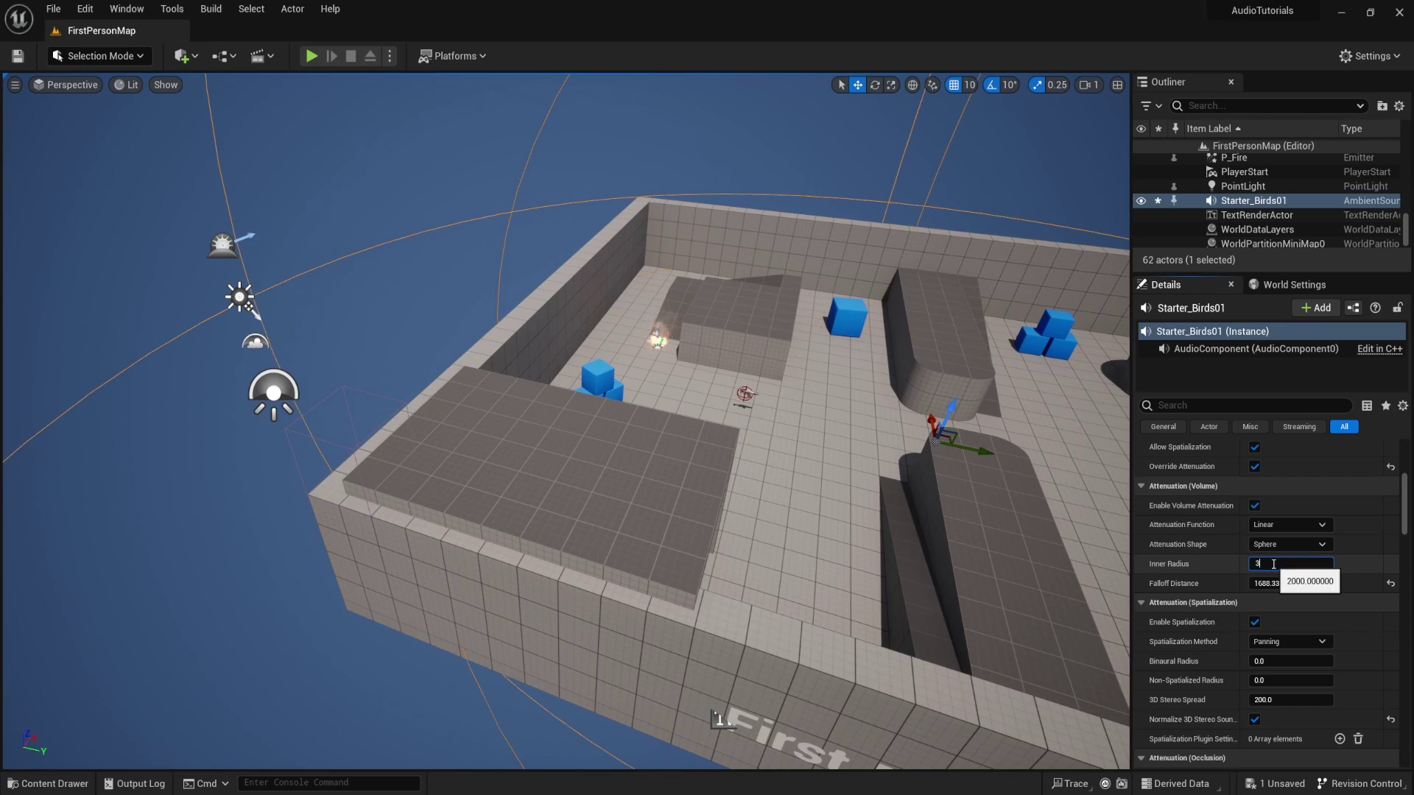
pyautogui.press('Return')
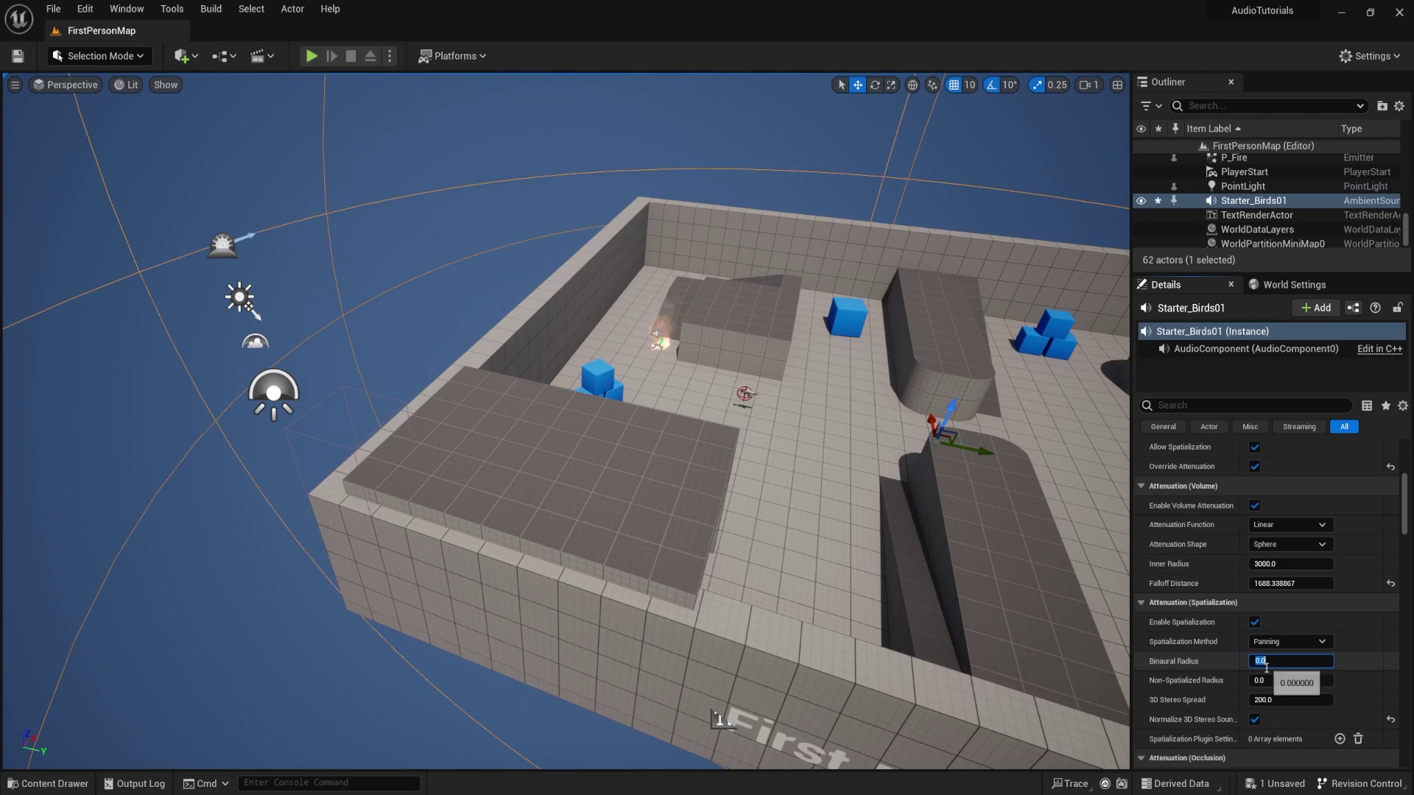
pyautogui.click(1270, 681)
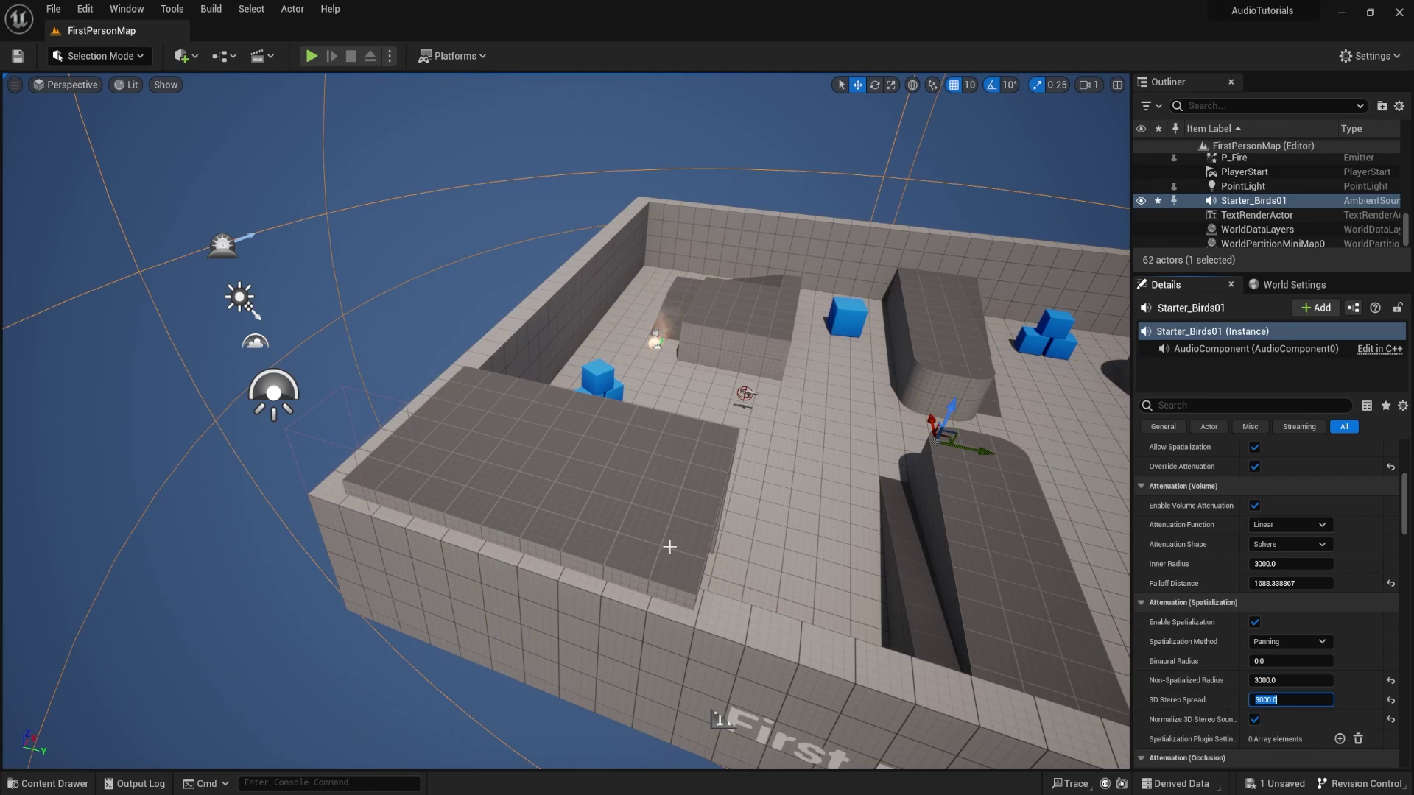
# - Fly through the level to examine the bird sound's surroundings and the covered room from inside and outside
pyautogui.moveTo(686, 545); pyautogui.dragTo(1120, 475, button='right')
pyautogui.press('w')
pyautogui.moveTo(810, 479); pyautogui.dragTo(703, 529, button='right')
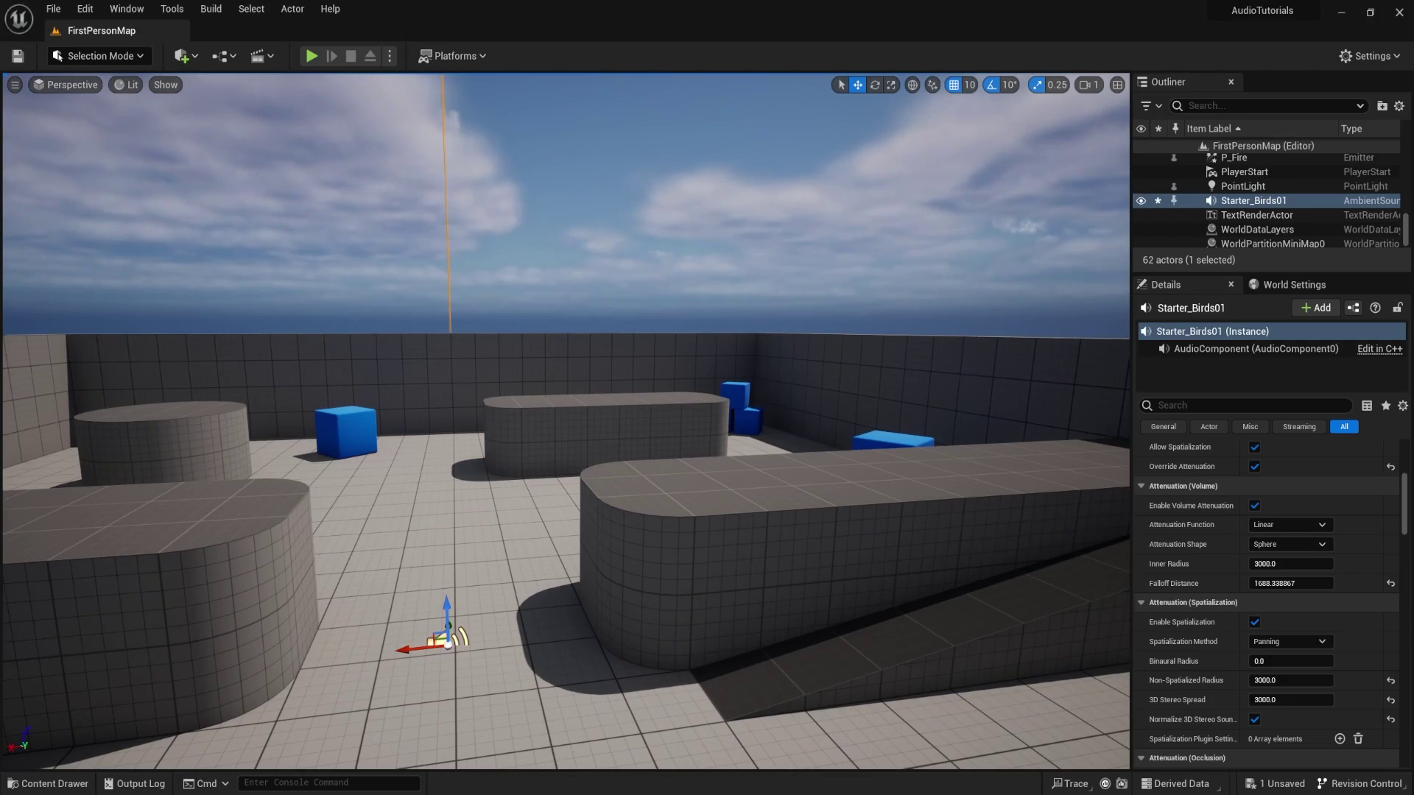
pyautogui.moveTo(703, 529); pyautogui.dragTo(906, 524, button='right')
pyautogui.moveTo(640, 346); pyautogui.dragTo(613, 369, button='right')
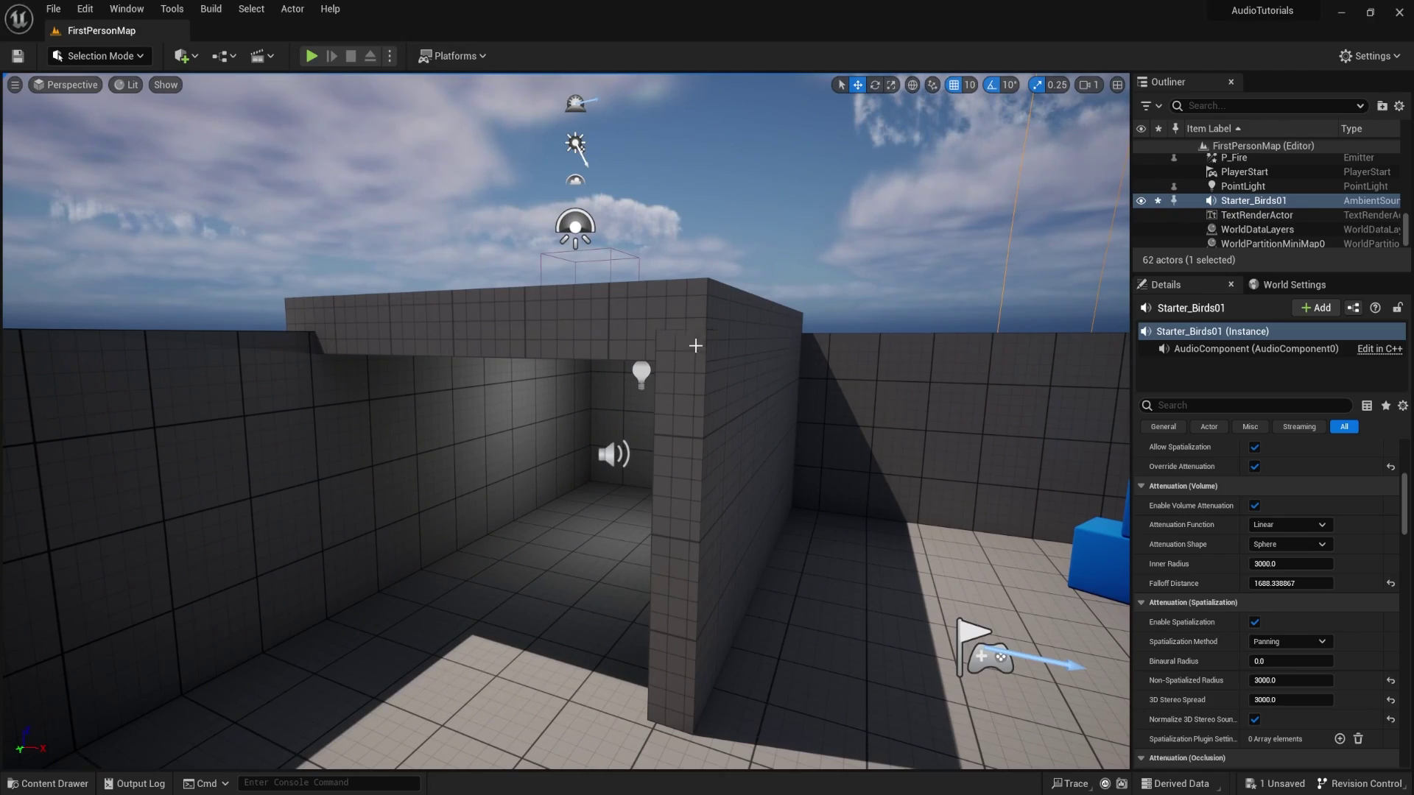
pyautogui.moveTo(499, 660); pyautogui.dragTo(943, 648, button='right')
pyautogui.moveTo(639, 359); pyautogui.dragTo(321, 405, button='right')
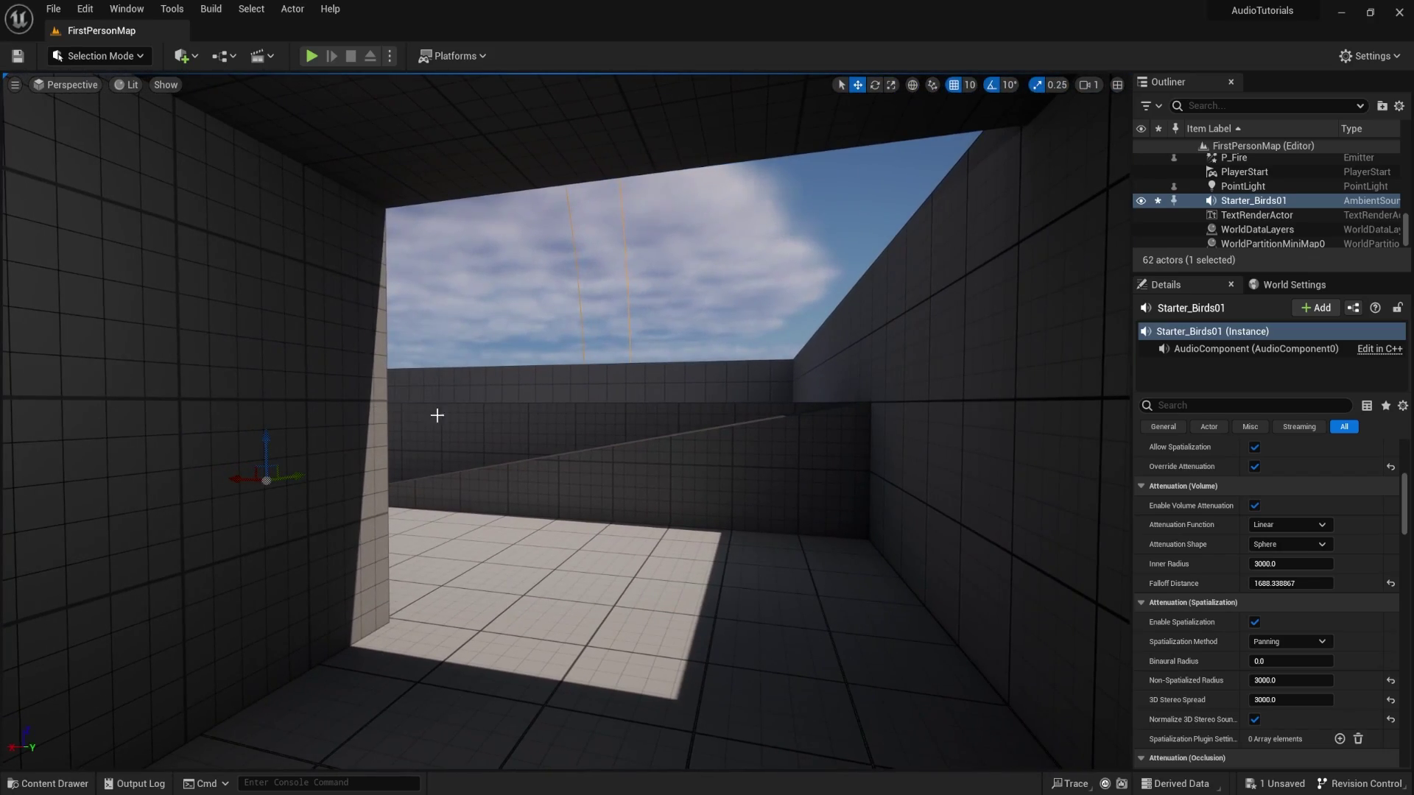
pyautogui.moveTo(518, 427); pyautogui.dragTo(19, 302, button='right')
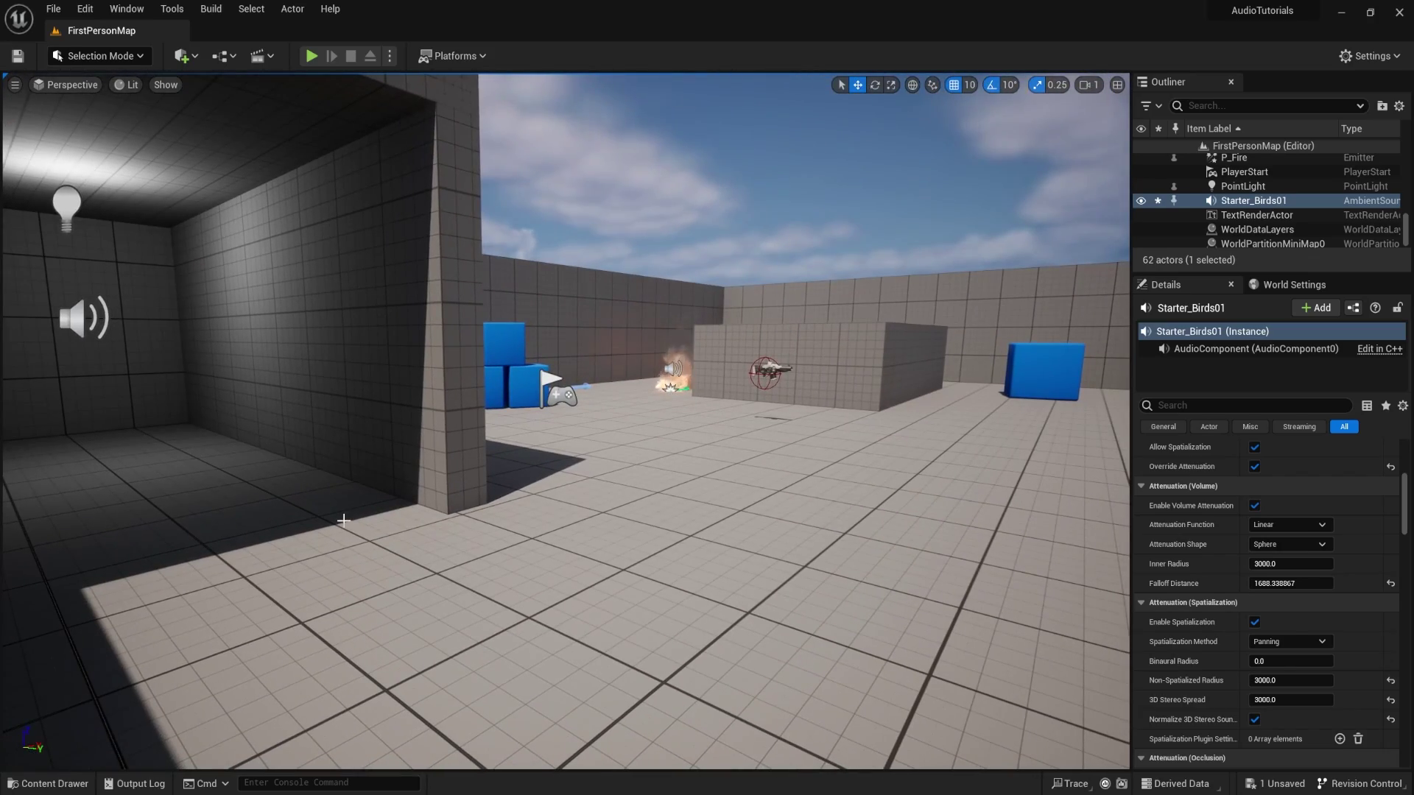
pyautogui.moveTo(953, 420); pyautogui.dragTo(685, 471, button='right')
pyautogui.press('d')
pyautogui.moveTo(953, 420); pyautogui.dragTo(917, 458, button='right')
# - Add an Audio Volume to the level near the covered room
pyautogui.click(227, 56)
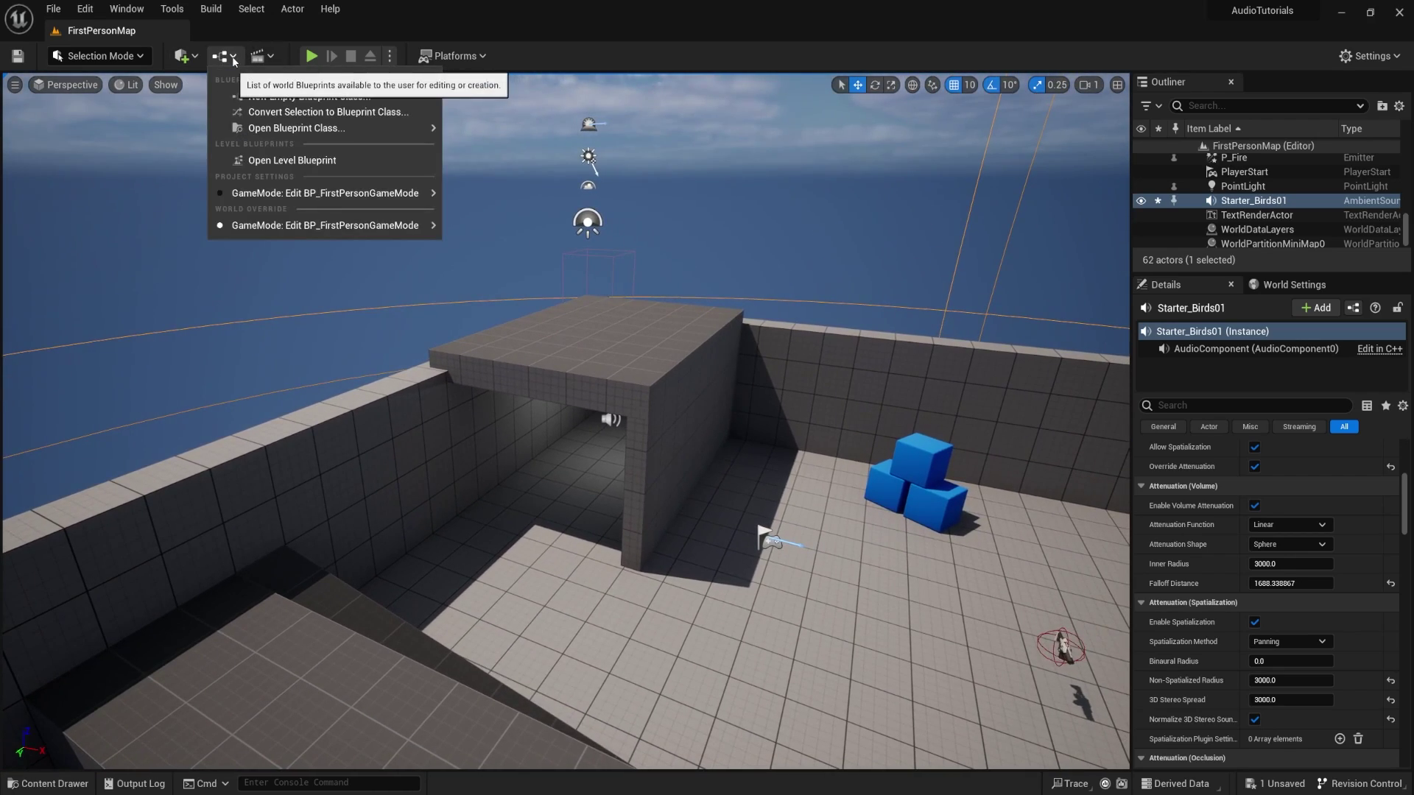
pyautogui.click(198, 56)
pyautogui.moveTo(243, 271)
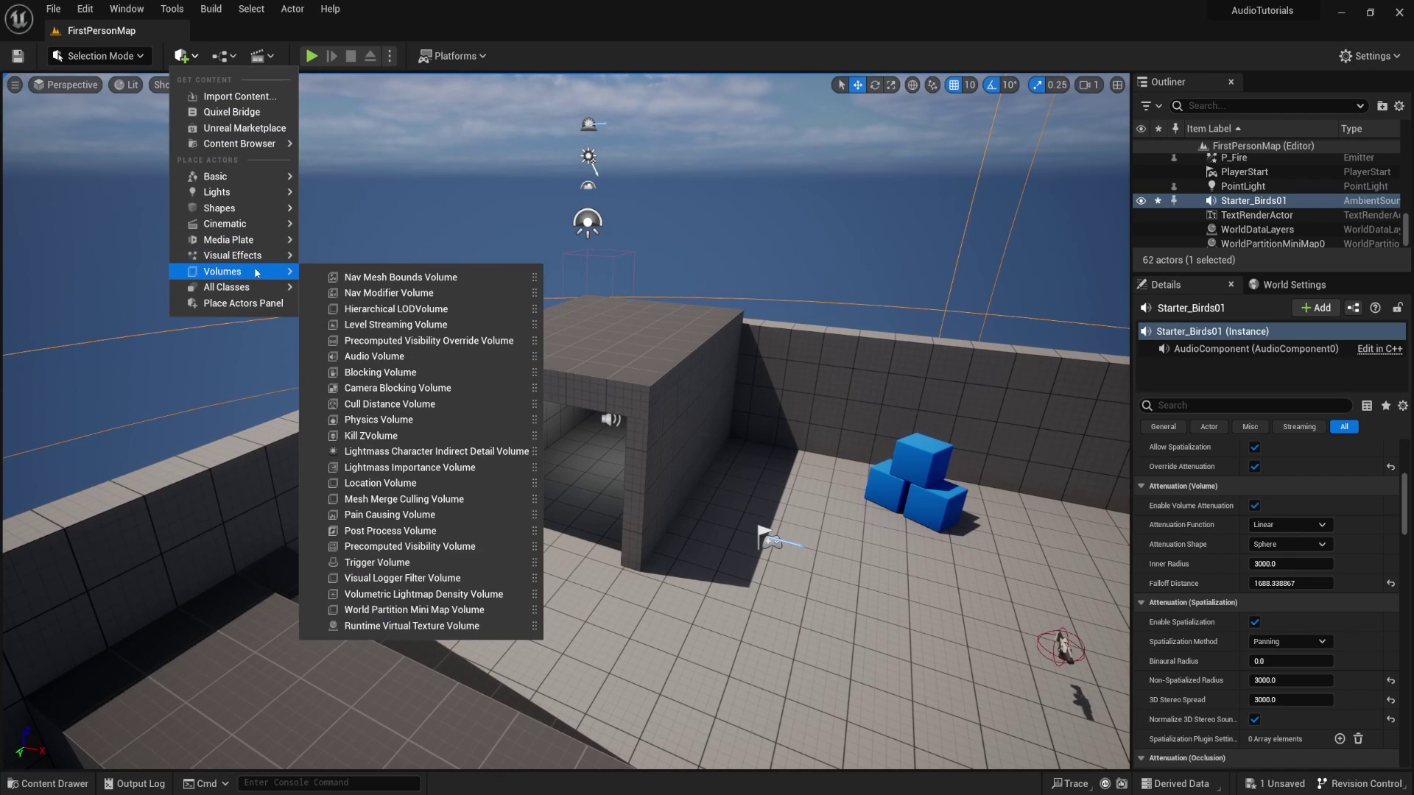
pyautogui.click(422, 359)
pyautogui.press('w')
pyautogui.press('d')
pyautogui.moveTo(507, 432); pyautogui.dragTo(406, 332, button='right')
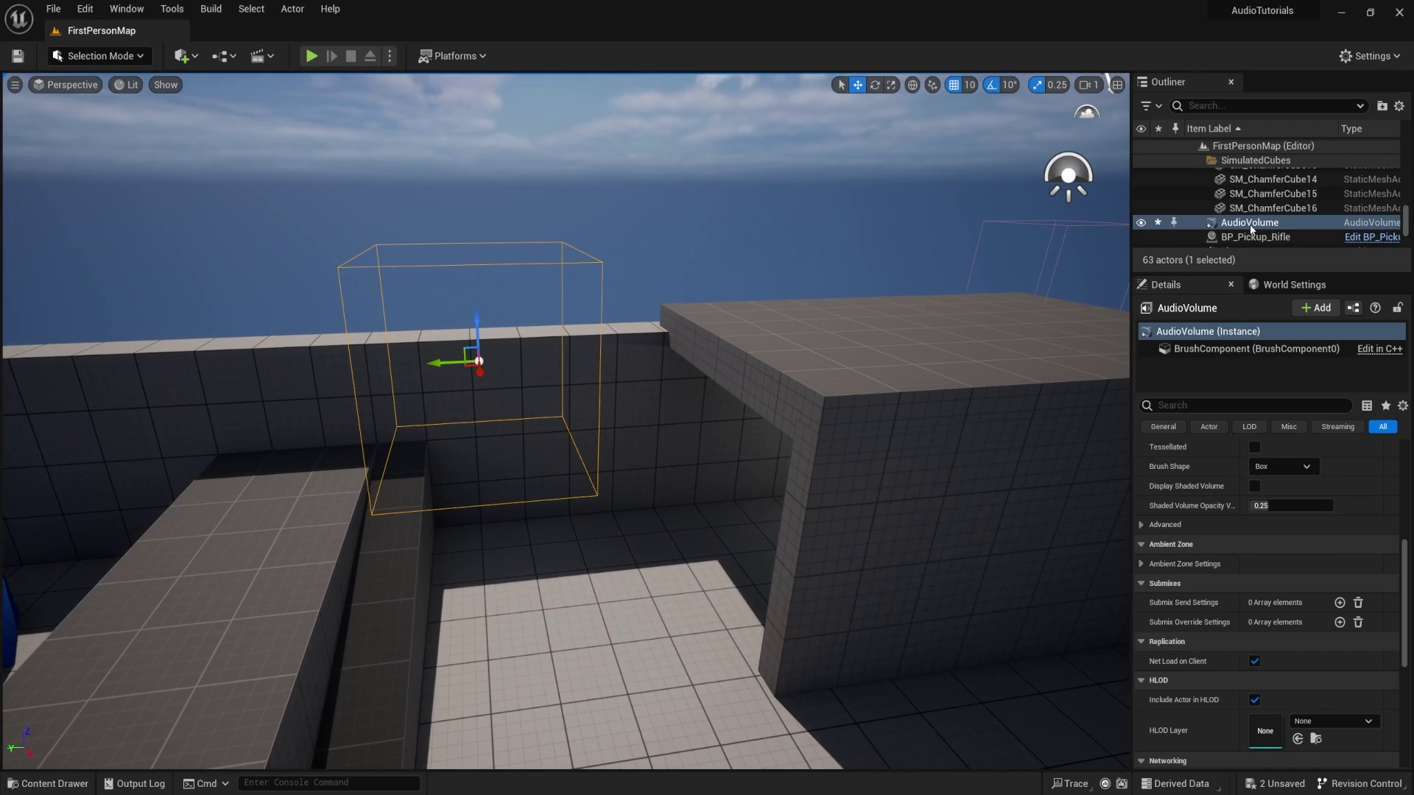
# - Rename the new audio volume AV_CreepyRoom
pyautogui.click(1249, 223)
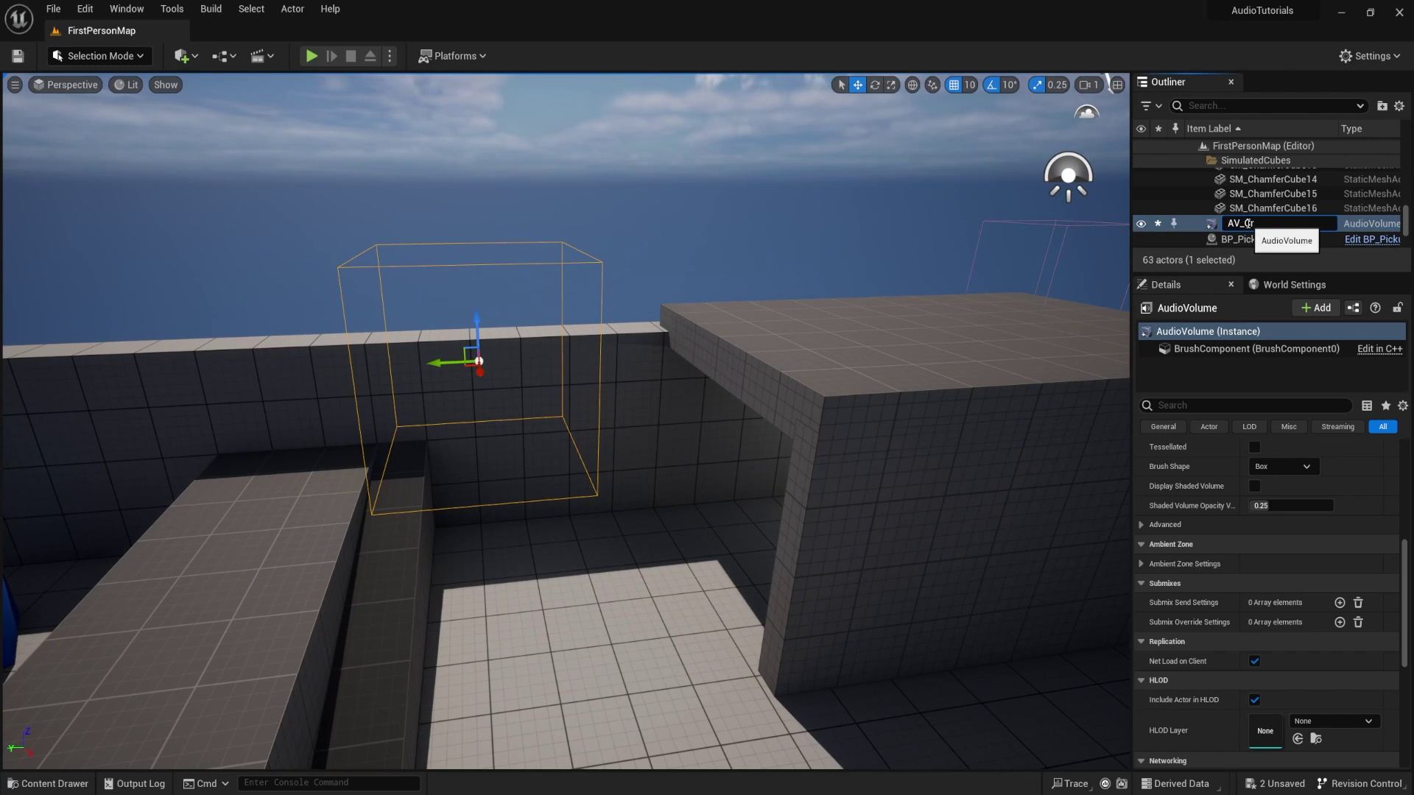
pyautogui.write('AV_CreepyRoom')
pyautogui.press('Return')
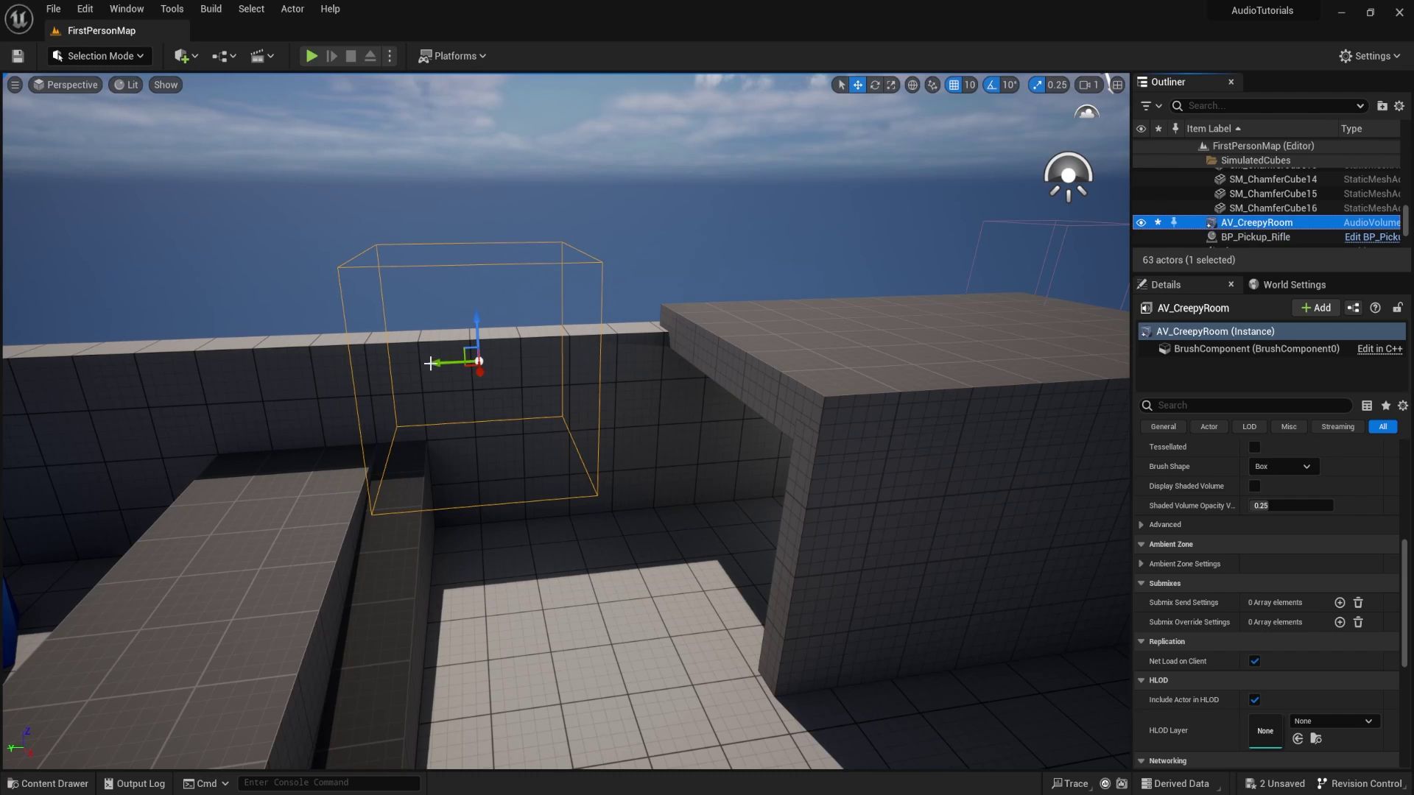
# - Move AV_CreepyRoom over to the covered room and lower it inside, beneath the roof
pyautogui.moveTo(433, 363); pyautogui.dragTo(855, 413)
pyautogui.moveTo(855, 413); pyautogui.dragTo(897, 404, button='right')
pyautogui.press('a')
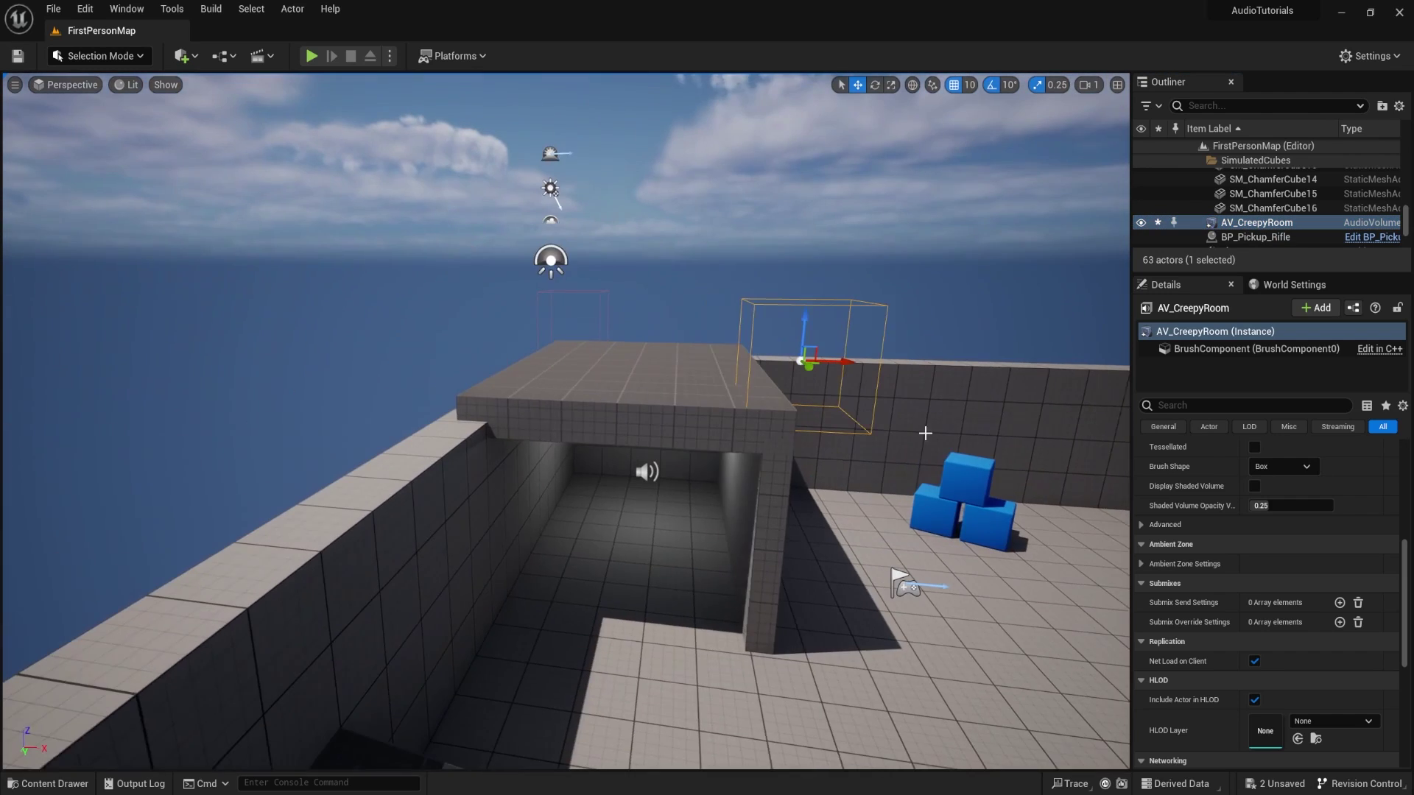
pyautogui.moveTo(857, 365); pyautogui.dragTo(693, 363)
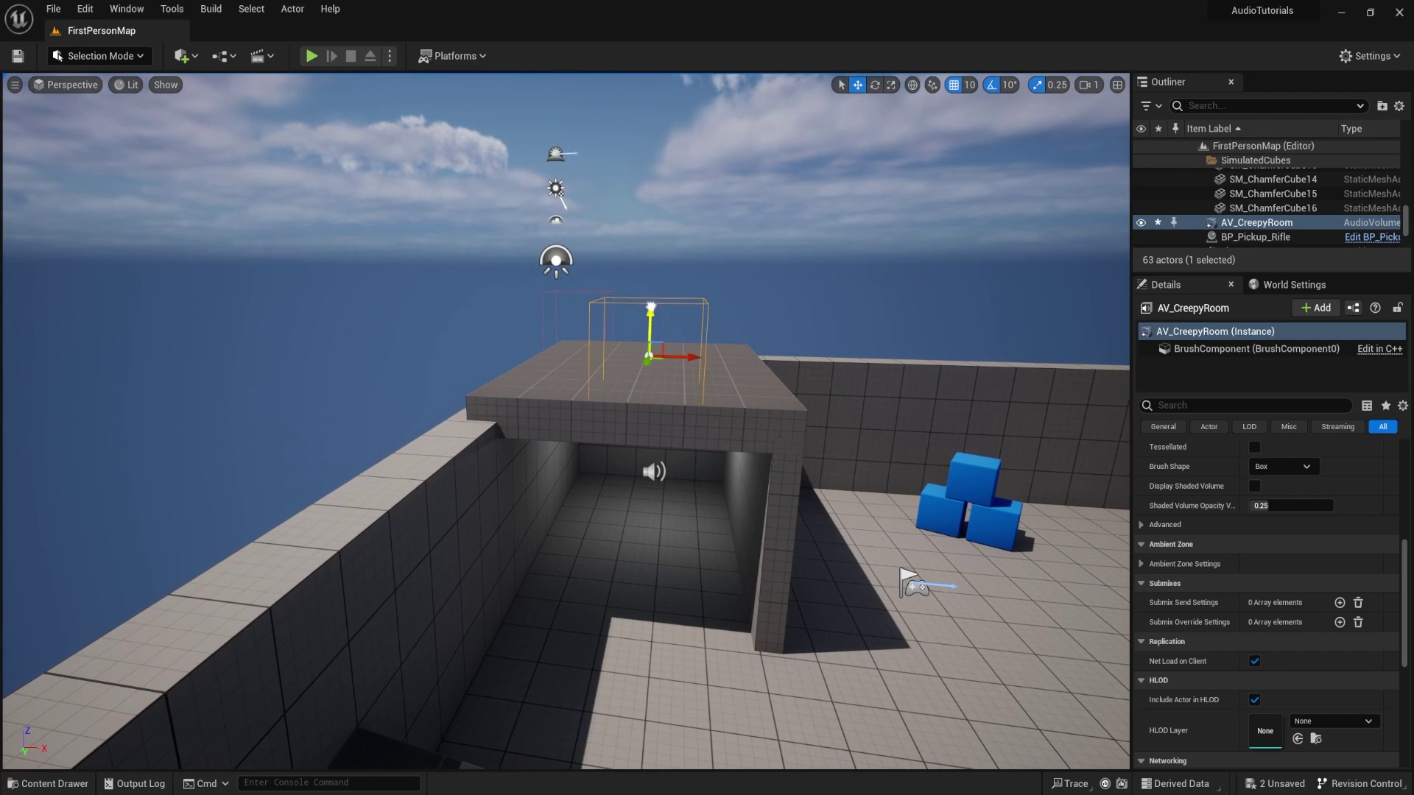
pyautogui.moveTo(651, 308); pyautogui.dragTo(651, 435)
pyautogui.press('d')
pyautogui.moveTo(673, 491); pyautogui.dragTo(686, 445, button='right')
pyautogui.press('w')
# - Enlarge AV_CreepyRoom and shift it sideways to fit between the covered room's walls
pyautogui.press('r')
pyautogui.moveTo(674, 403)
pyautogui.mouseDown()
pyautogui.moveTo(683, 361)
pyautogui.moveTo(676, 395)
pyautogui.mouseUp()
pyautogui.press('d')
pyautogui.moveTo(738, 431); pyautogui.dragTo(719, 415, button='right')
pyautogui.moveTo(618, 361); pyautogui.dragTo(720, 366)
pyautogui.press('a')
pyautogui.moveTo(720, 366); pyautogui.dragTo(869, 391, button='right')
pyautogui.press('s')
pyautogui.press('a')
# - Finish fitting AV_CreepyRoom to the covered room's depth, at location 340, 470, 200 and scale 2.75, 5.25, 2.0
pyautogui.press('r')
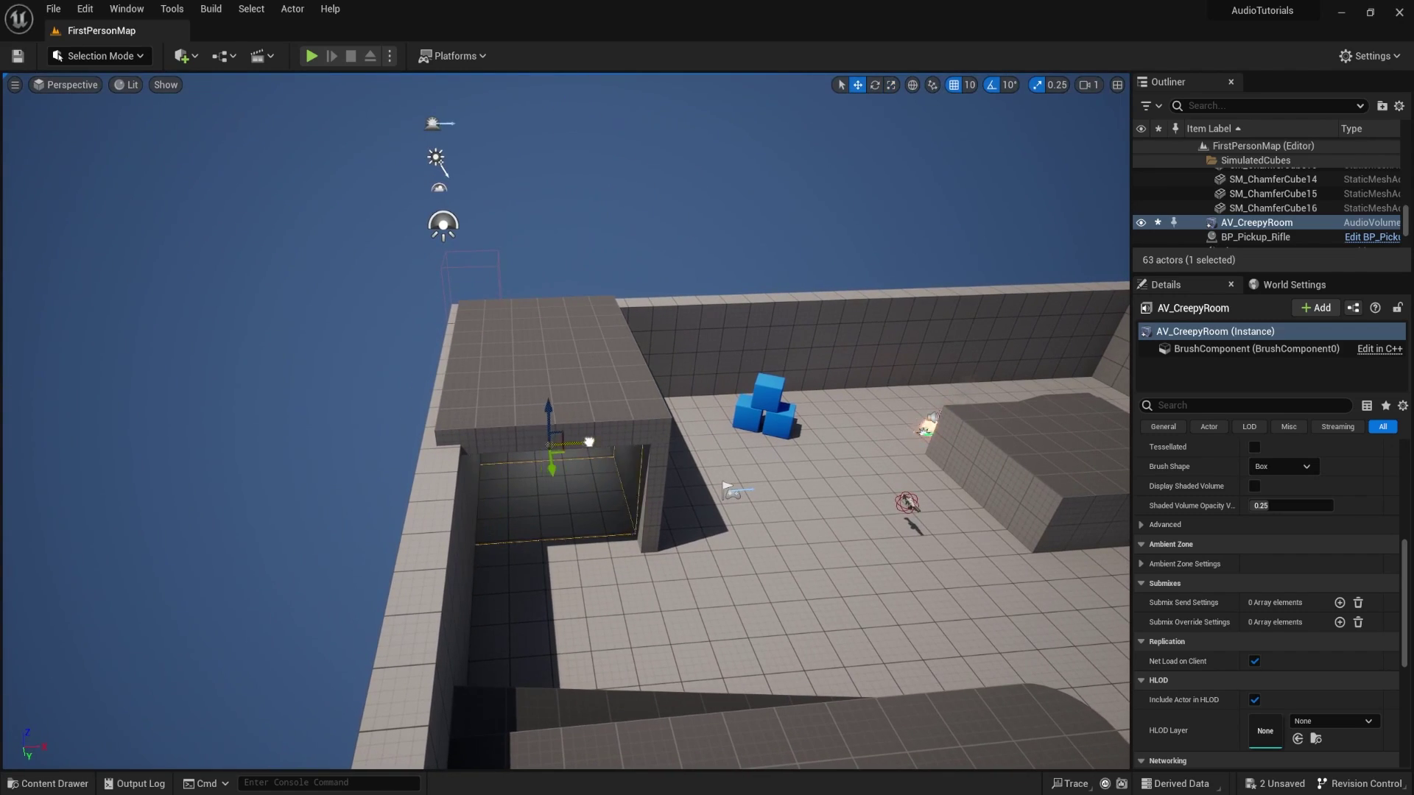
pyautogui.moveTo(575, 444); pyautogui.dragTo(541, 429, button='right')
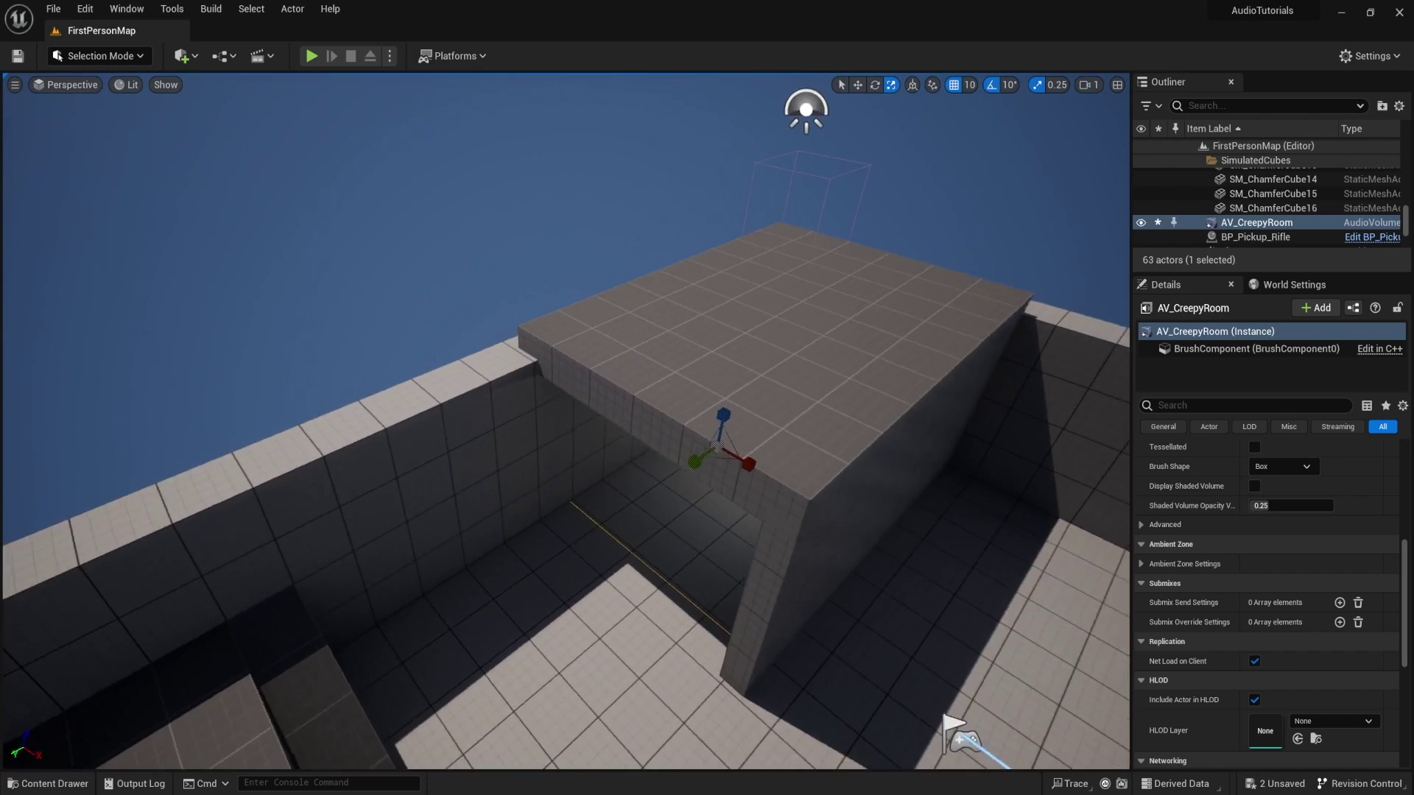
pyautogui.moveTo(625, 495); pyautogui.dragTo(589, 505, button='right')
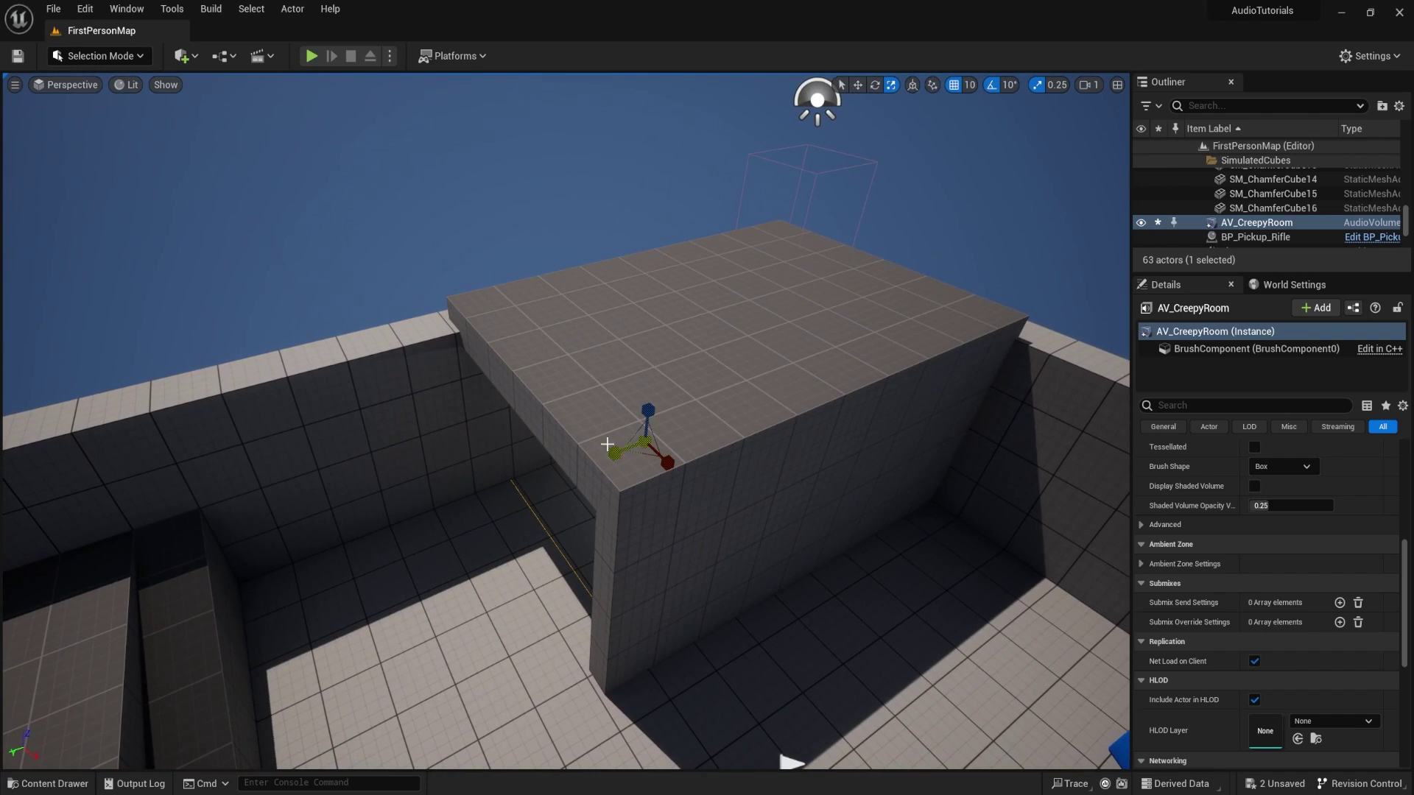
pyautogui.moveTo(617, 455); pyautogui.dragTo(698, 433)
pyautogui.press('w')
pyautogui.moveTo(698, 434); pyautogui.dragTo(590, 509, button='right')
pyautogui.moveTo(600, 391); pyautogui.dragTo(599, 391, button='right')
pyautogui.moveTo(604, 398); pyautogui.dragTo(606, 395)
pyautogui.moveTo(794, 518); pyautogui.dragTo(794, 517, button='right')
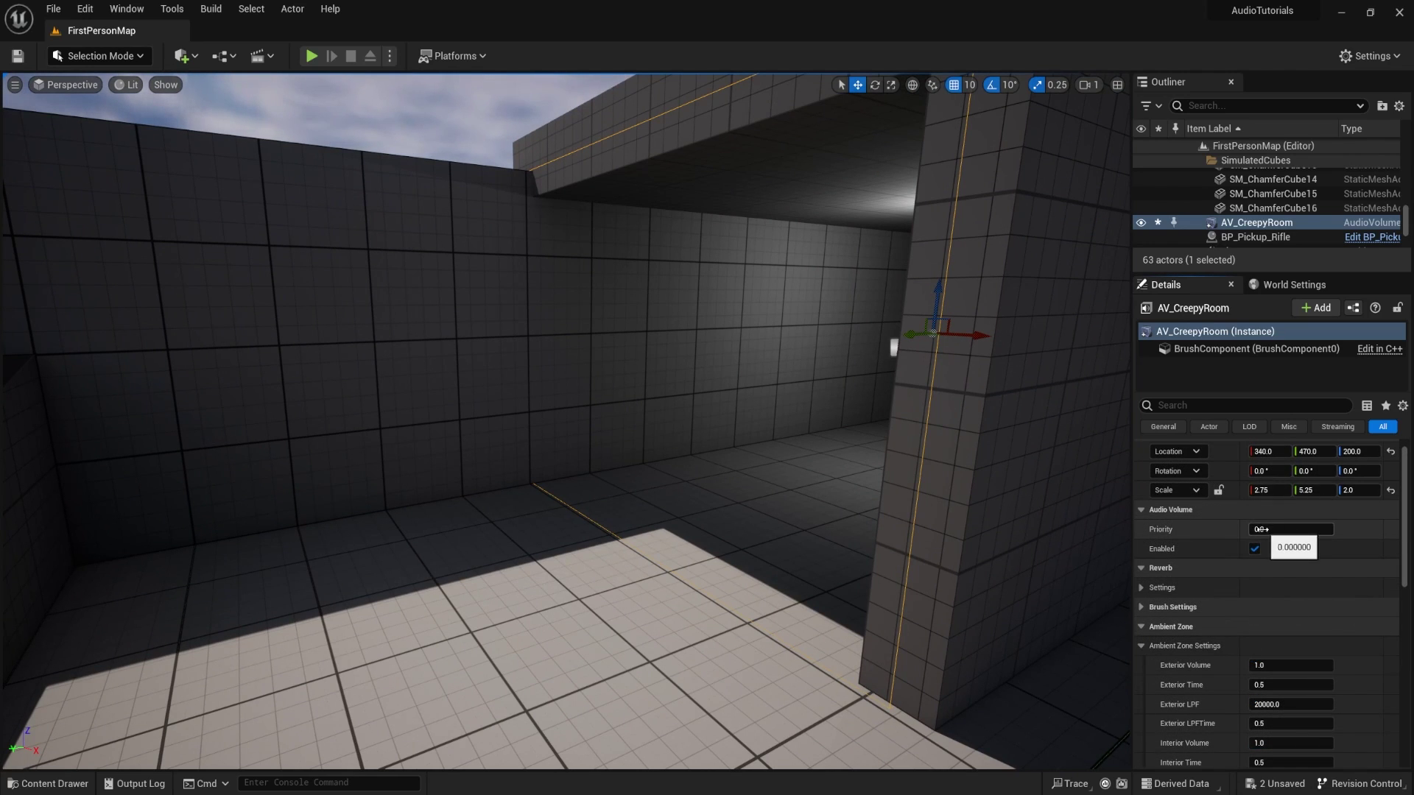
# - Set the audio volume priority of AV_CreepyRoom to 5
pyautogui.moveTo(633, 444); pyautogui.dragTo(633, 445, button='right')
pyautogui.press('f')
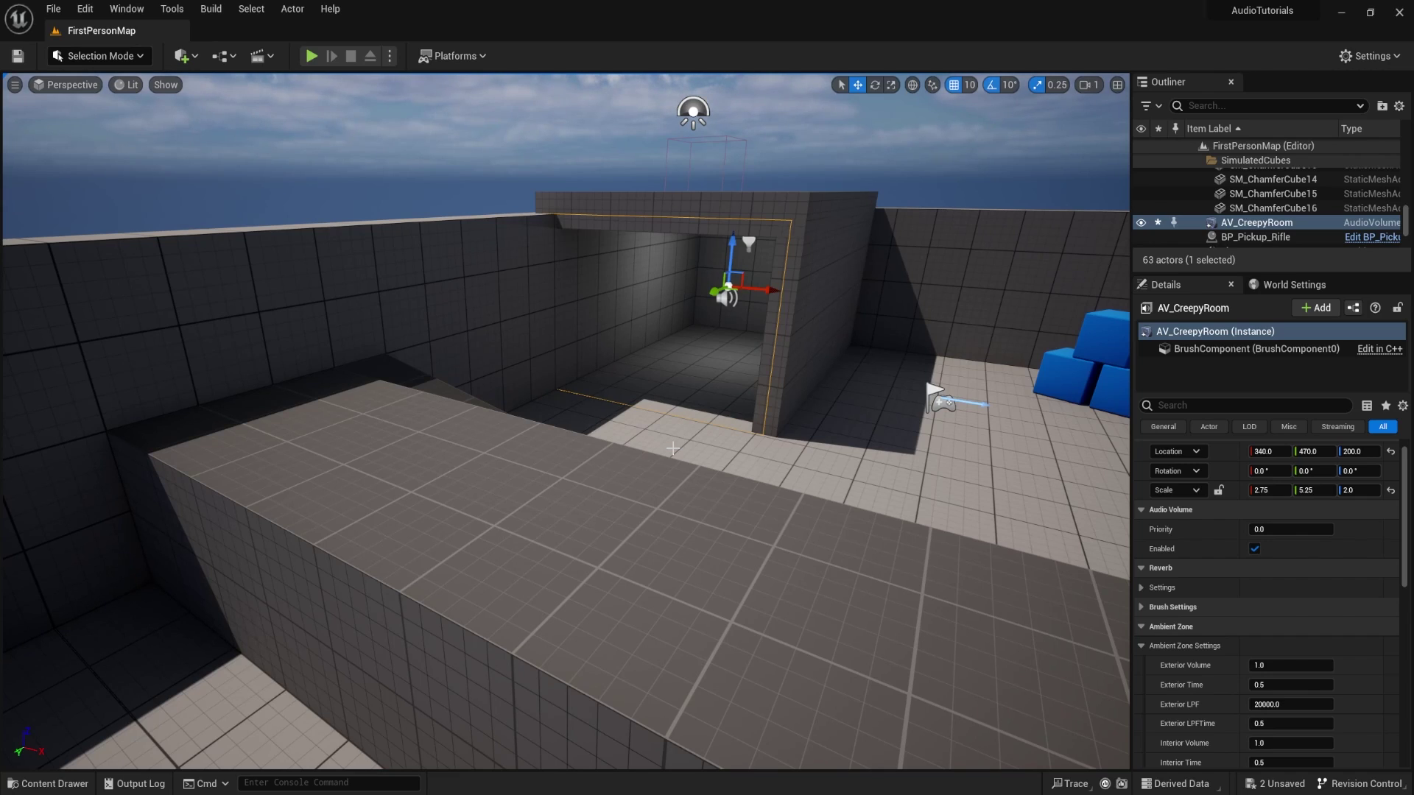
pyautogui.click(1259, 529)
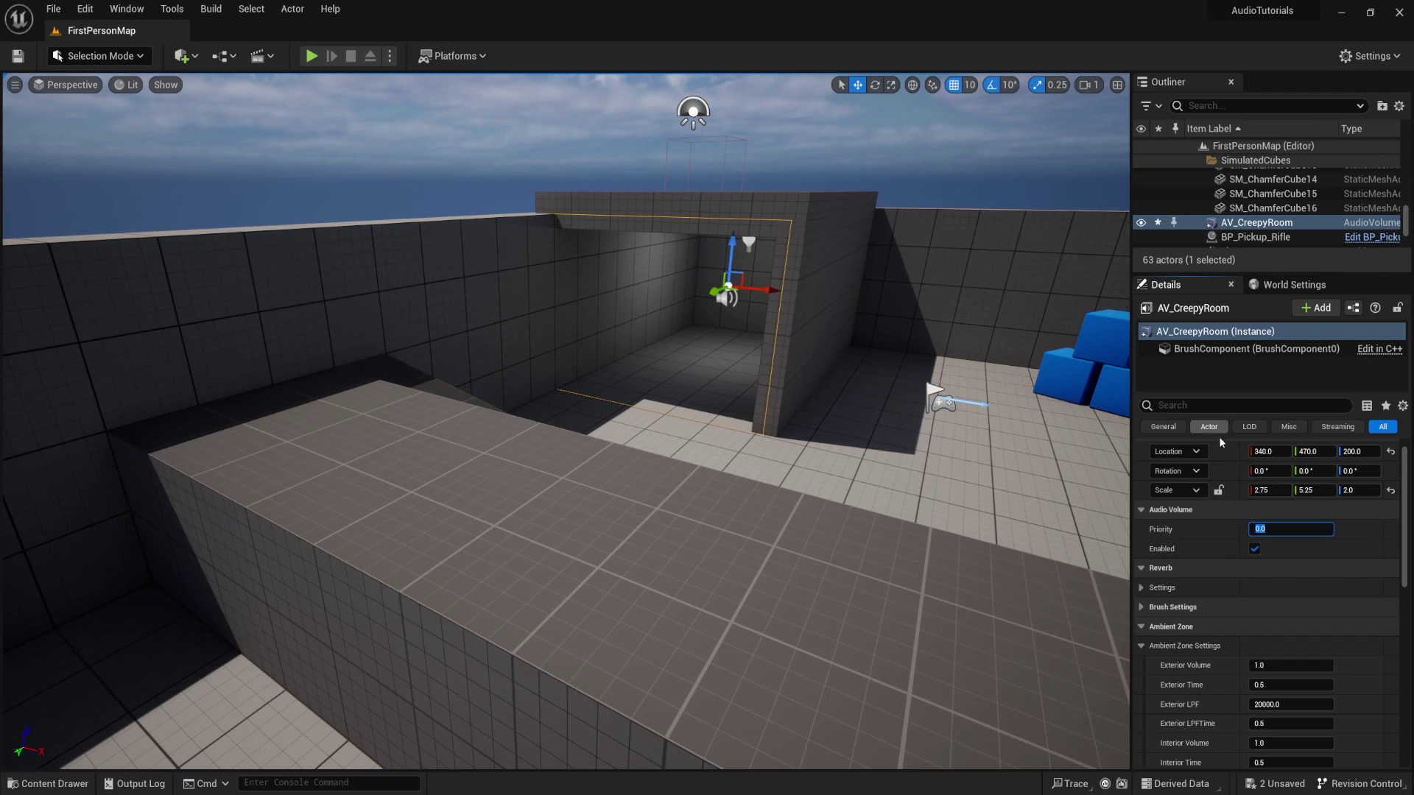
pyautogui.moveTo(865, 421); pyautogui.dragTo(847, 398, button='right')
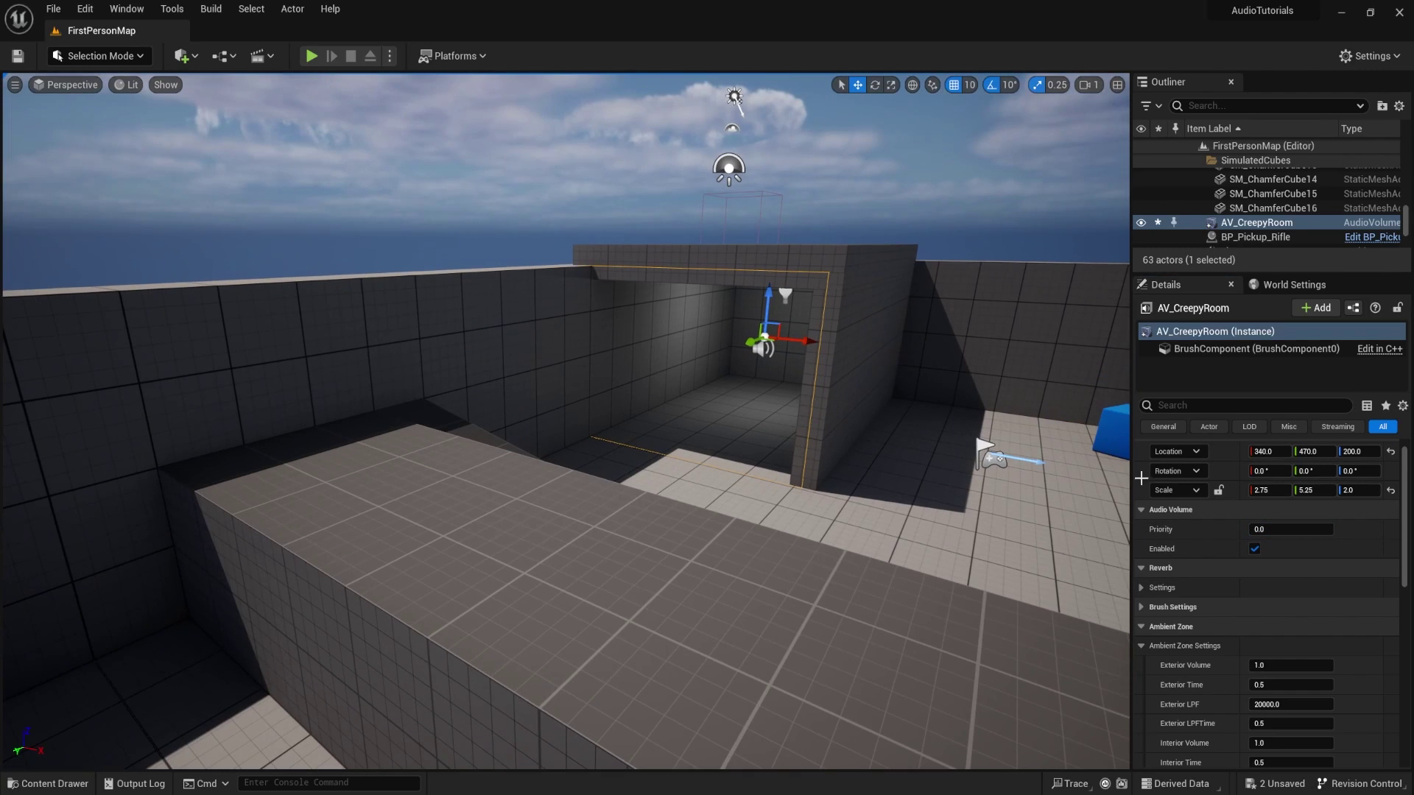
pyautogui.click(1263, 528)
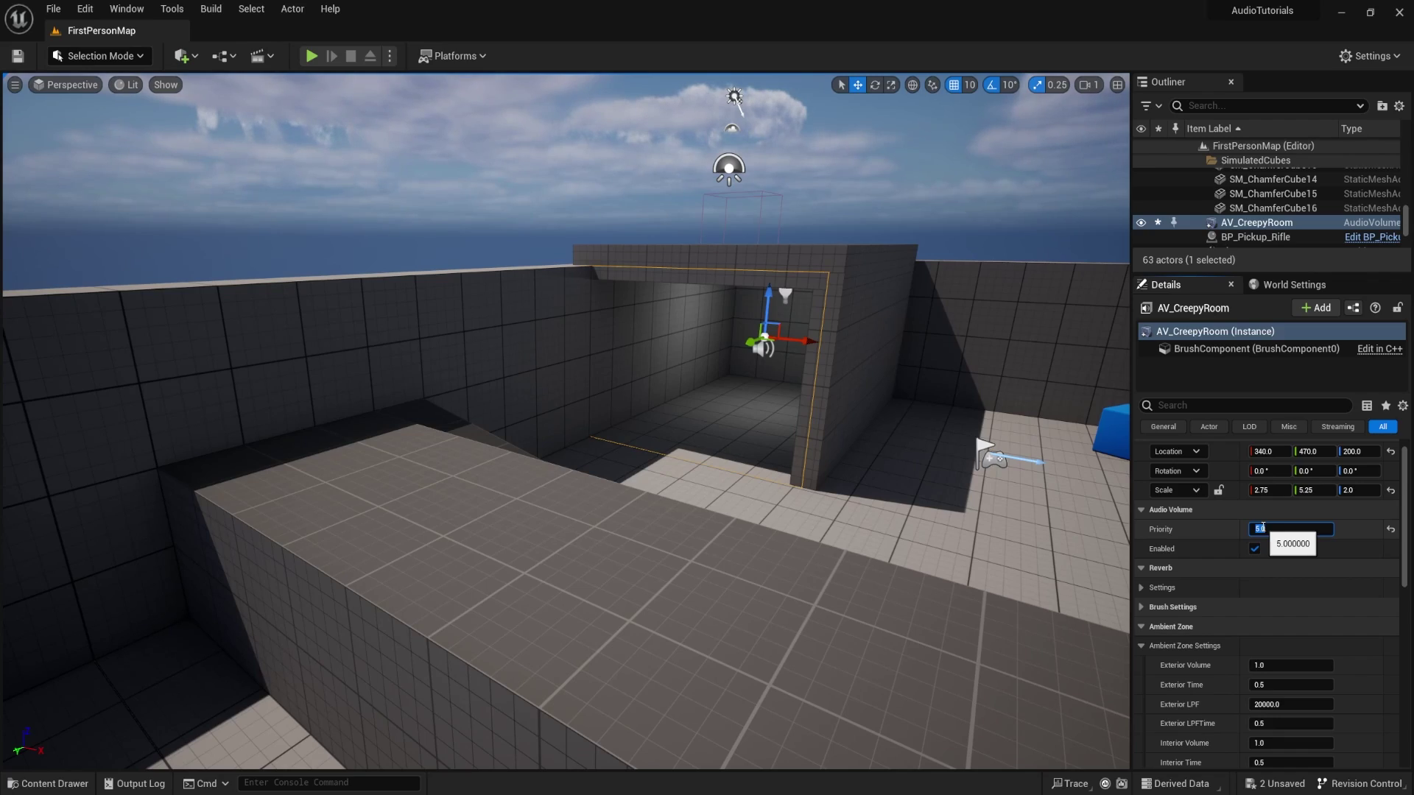
# - Inspect how AV_CreepyRoom fits the covered room and review its Ambient Zone settings
pyautogui.press('w')
pyautogui.moveTo(863, 528); pyautogui.dragTo(828, 520, button='right')
pyautogui.press('s')
pyautogui.moveTo(480, 271)
pyautogui.mouseDown(button='right')
pyautogui.moveTo(476, 287)
pyautogui.moveTo(481, 270)
pyautogui.mouseUp(button='right')
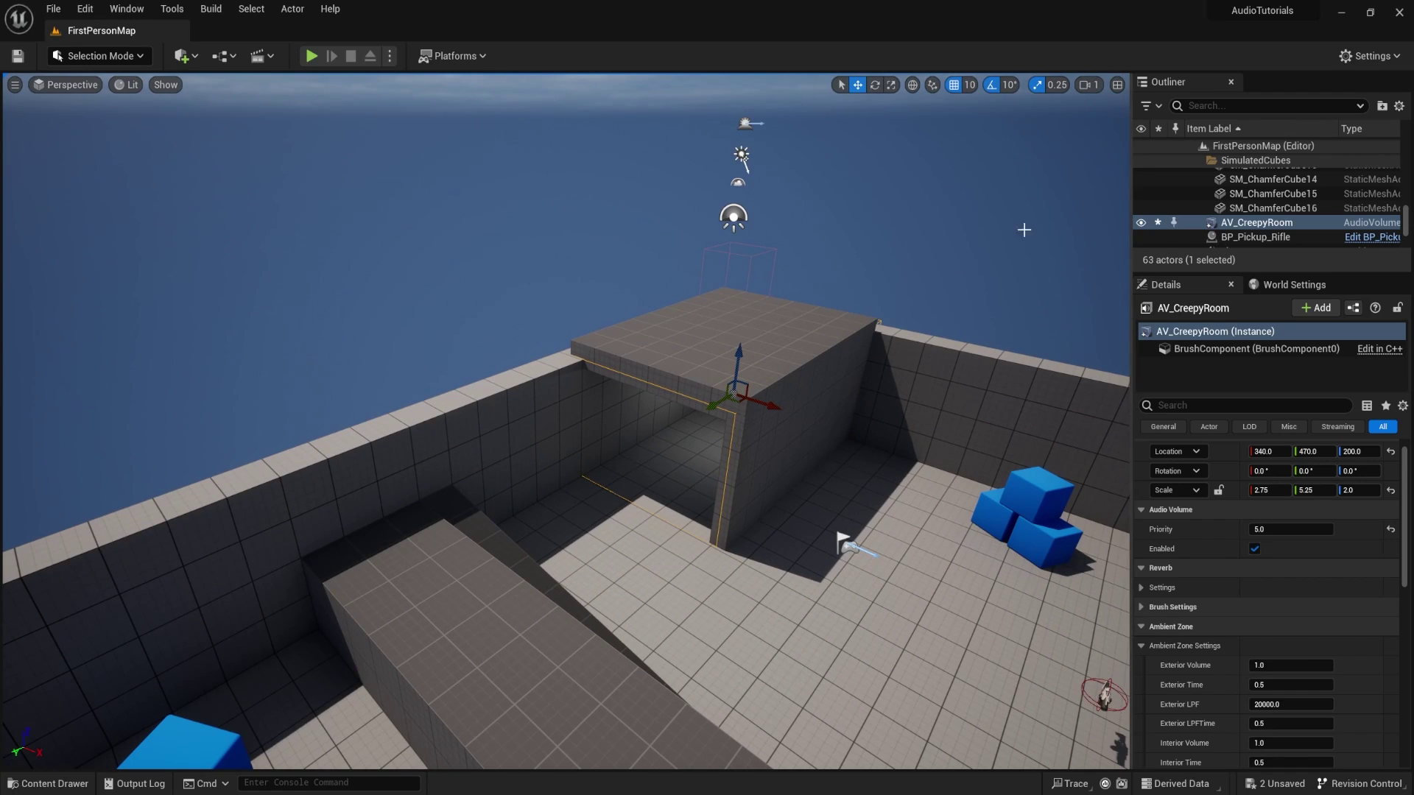
pyautogui.press('w')
pyautogui.moveTo(890, 494); pyautogui.dragTo(730, 581, button='right')
pyautogui.press('s')
pyautogui.press('w')
pyautogui.press('s')
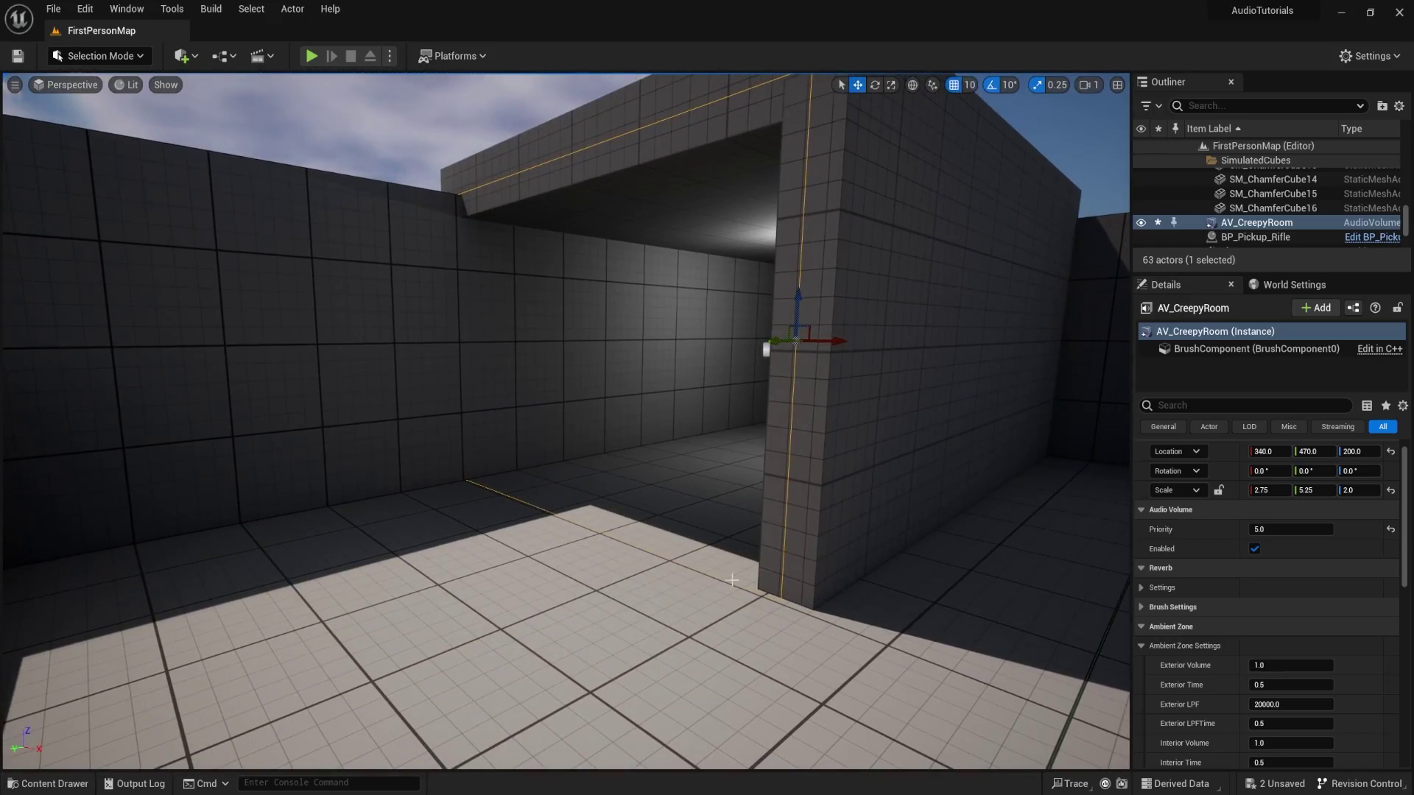
pyautogui.scroll(-3, 1262, 599)
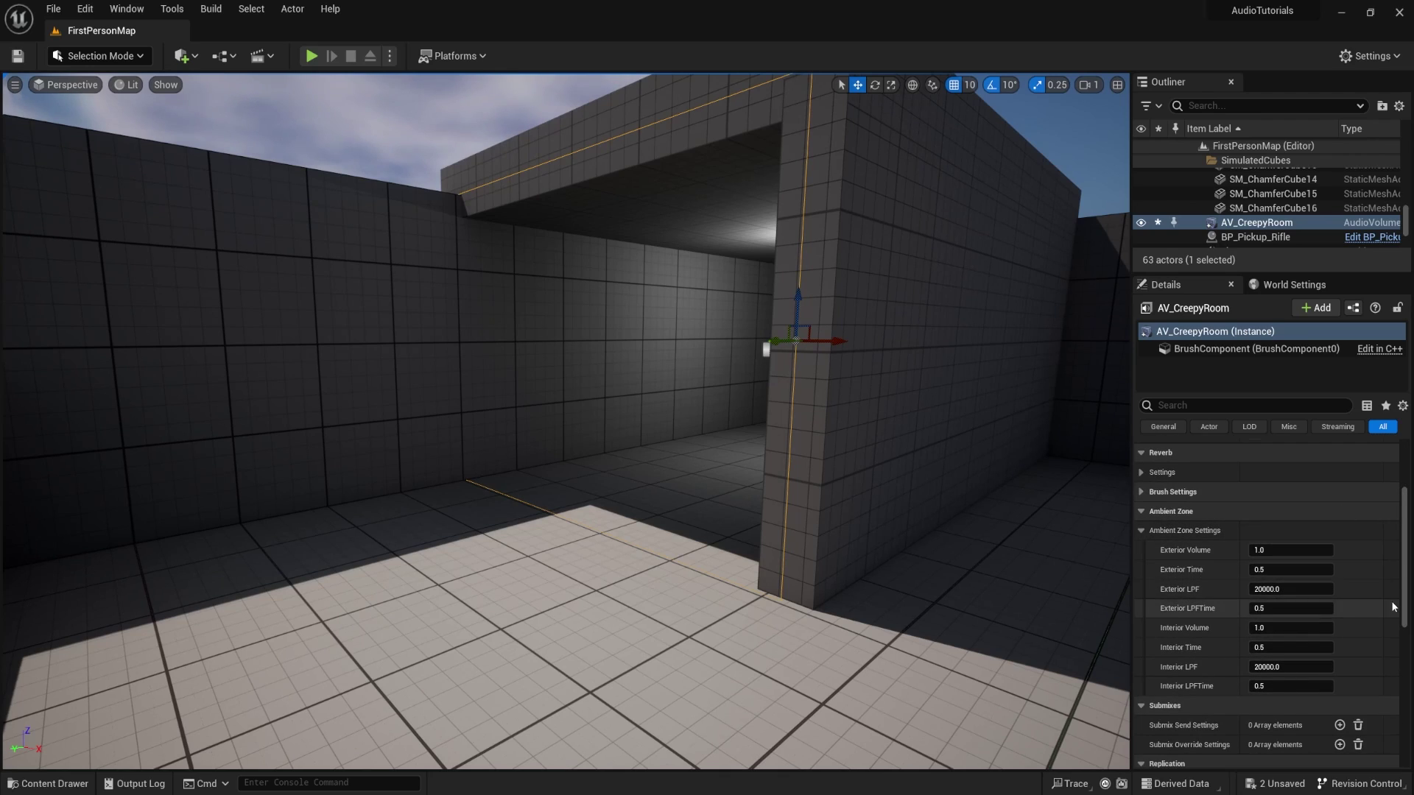
pyautogui.scroll(-2, 1384, 582)
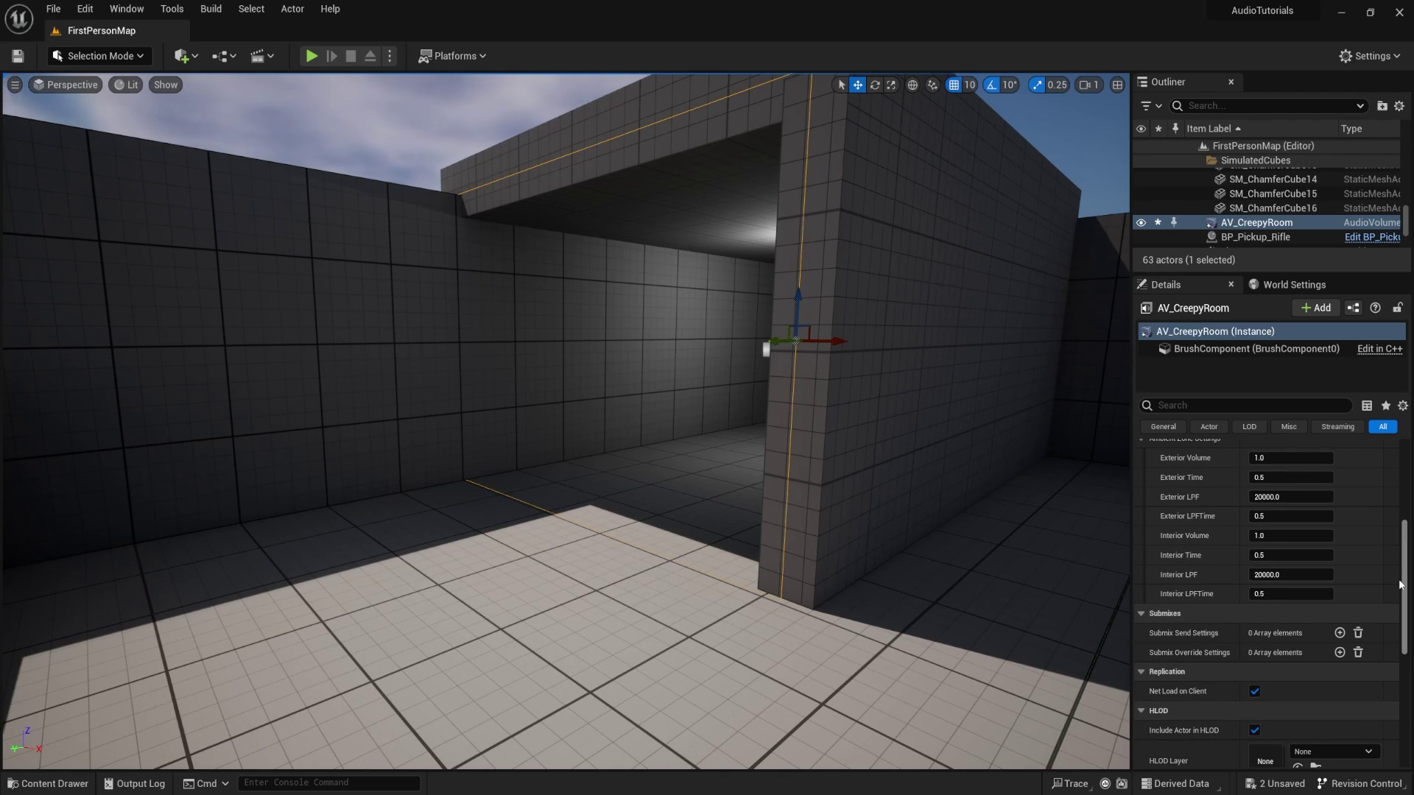
pyautogui.scroll(1, 1405, 525)
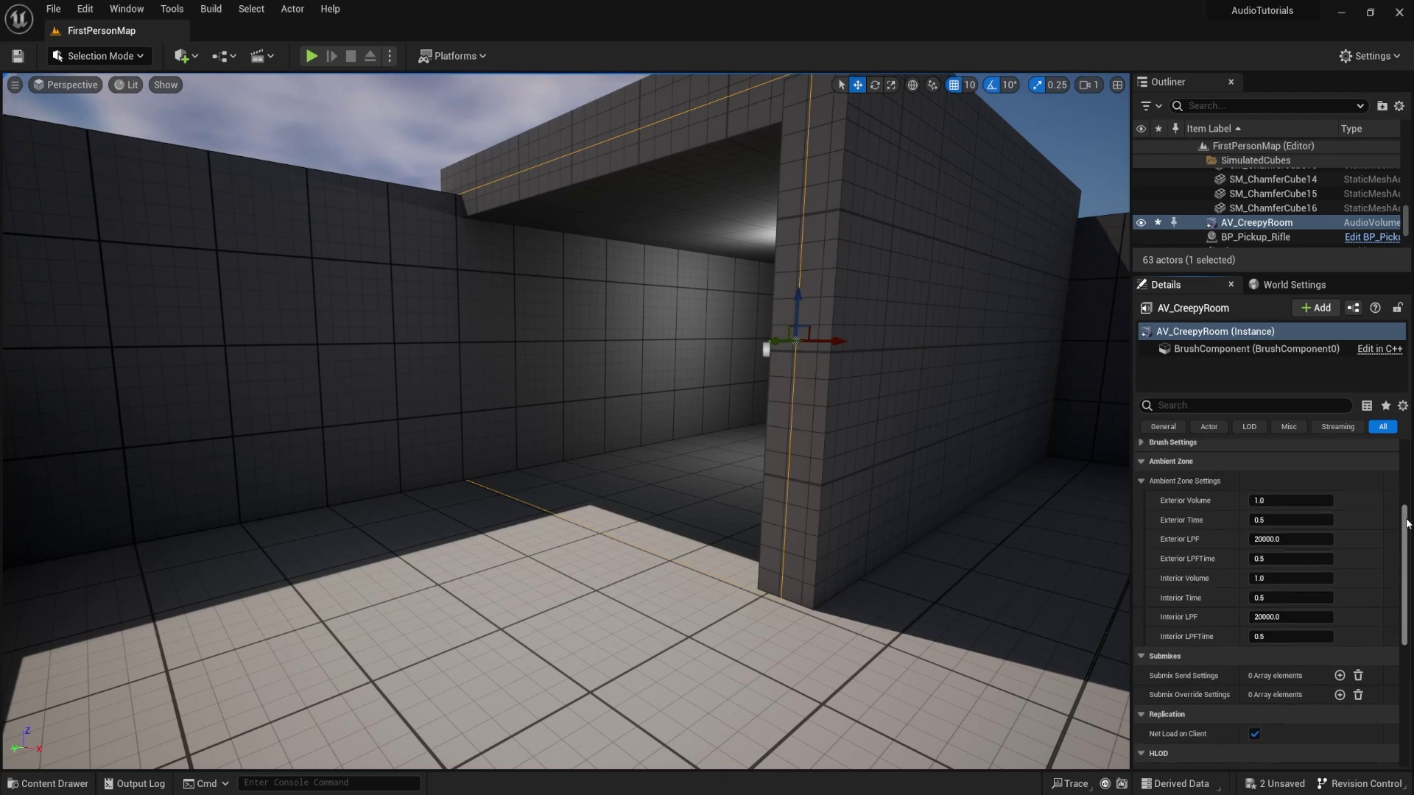
pyautogui.scroll(1, 1407, 524)
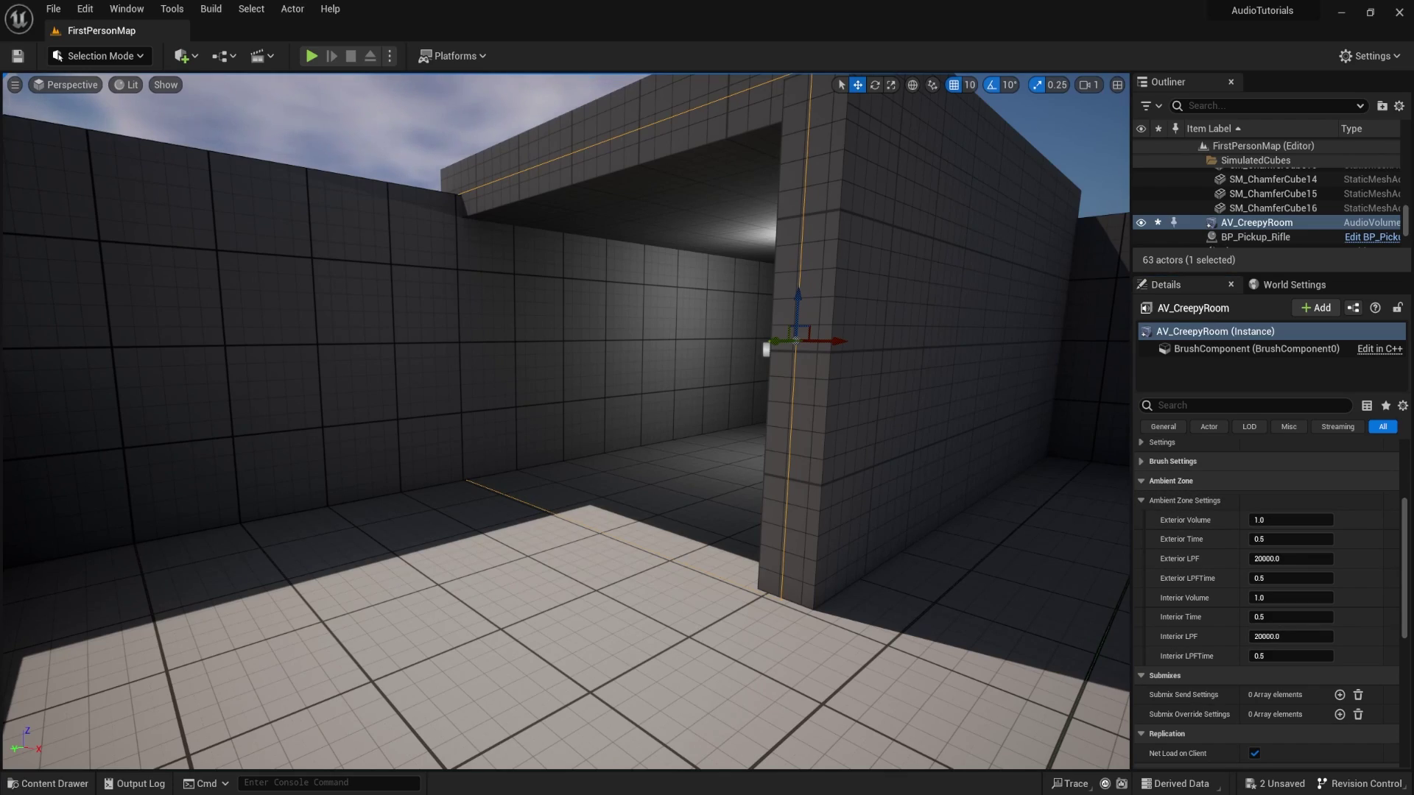
# - Set the Ambient Zone exterior volume of AV_CreepyRoom to 0.3, viewing the level from inside the covered room
pyautogui.press('w')
pyautogui.moveTo(565, 422); pyautogui.dragTo(920, 427, button='right')
pyautogui.moveTo(839, 405); pyautogui.dragTo(794, 557, button='right')
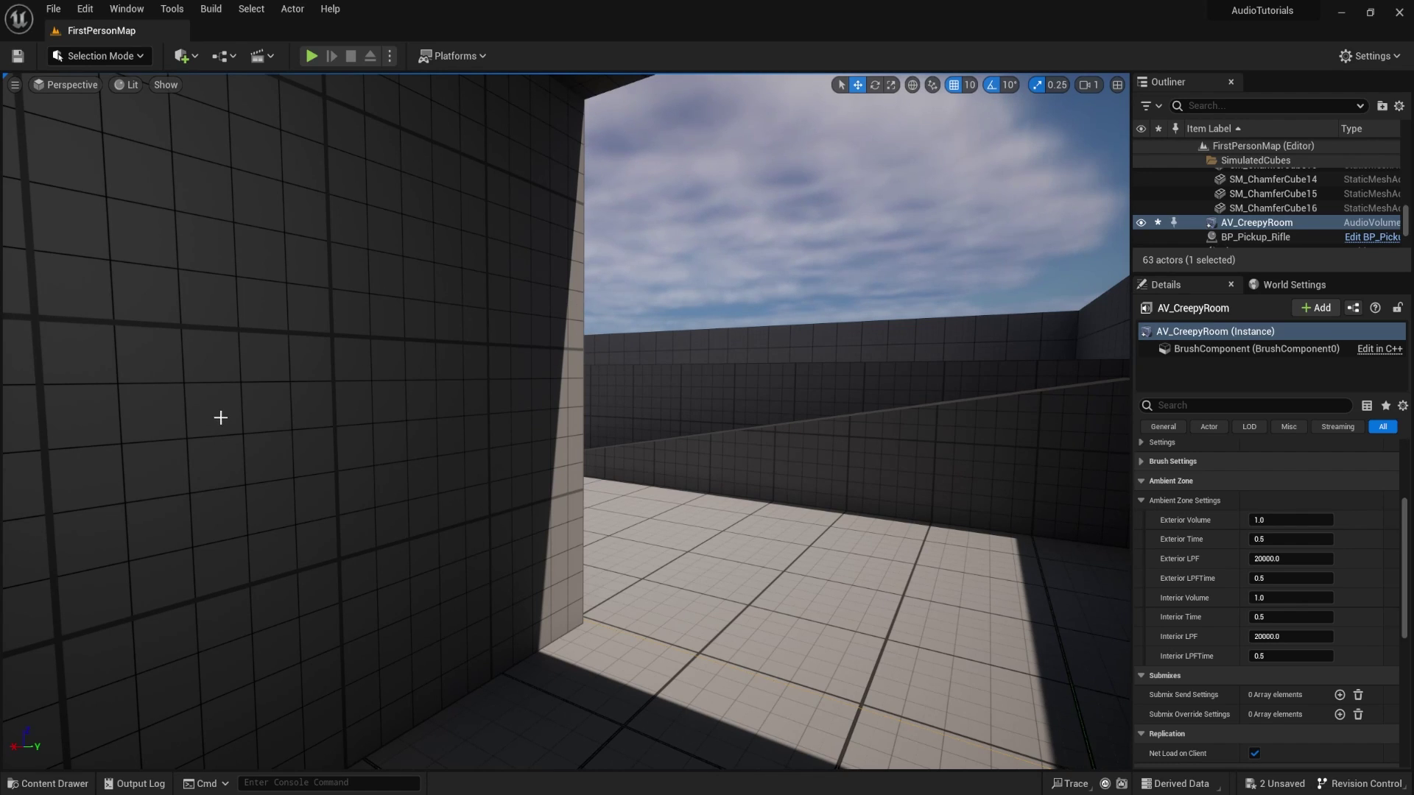
pyautogui.press('d')
pyautogui.moveTo(698, 418); pyautogui.dragTo(606, 418, button='right')
pyautogui.click(1260, 519)
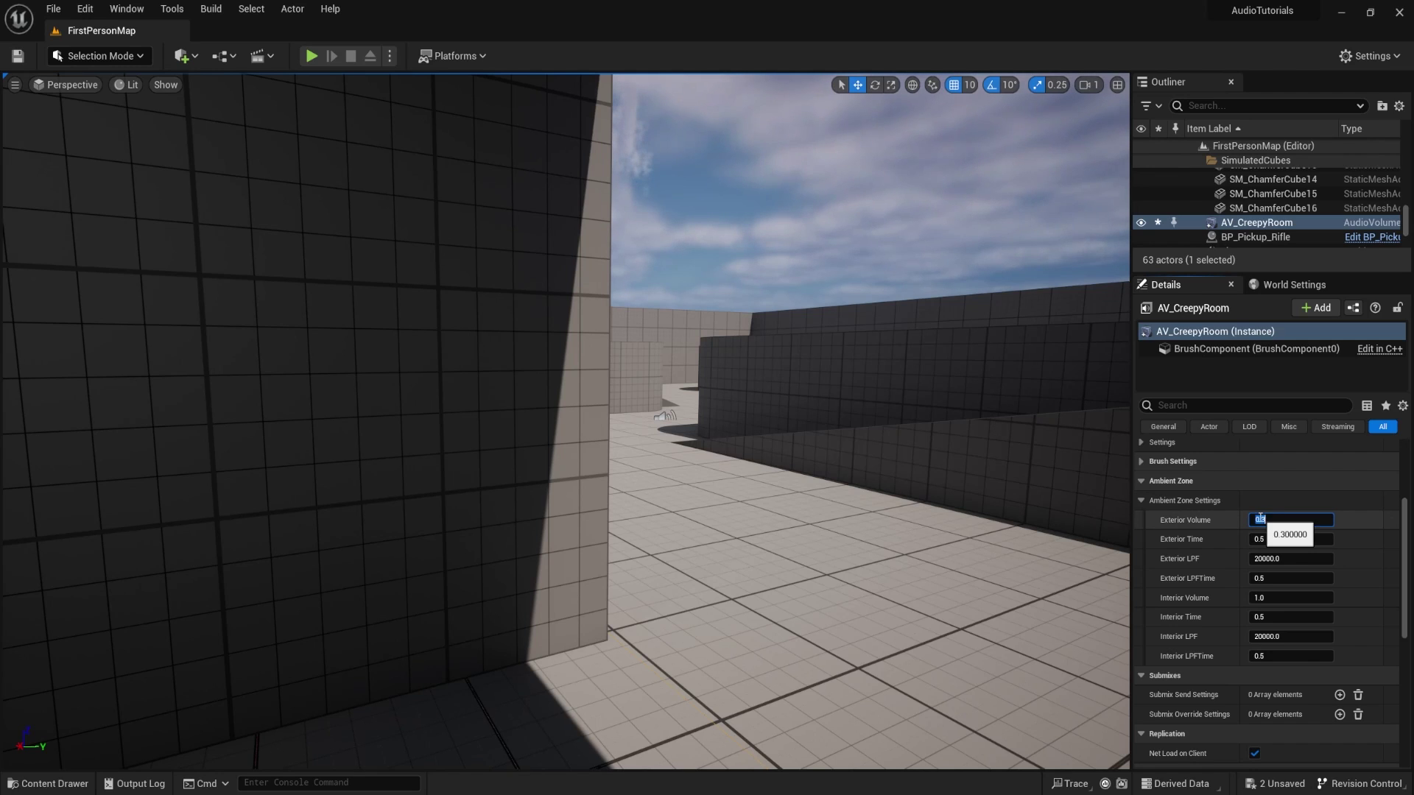
# - Turn off Auto Activate for the Light01 ambient sound inside the covered room
pyautogui.moveTo(1067, 537); pyautogui.dragTo(943, 439, button='right')
pyautogui.press('d')
pyautogui.press('s')
pyautogui.moveTo(824, 439); pyautogui.dragTo(580, 462, button='right')
pyautogui.press('s')
pyautogui.press('s')
pyautogui.click(579, 440)
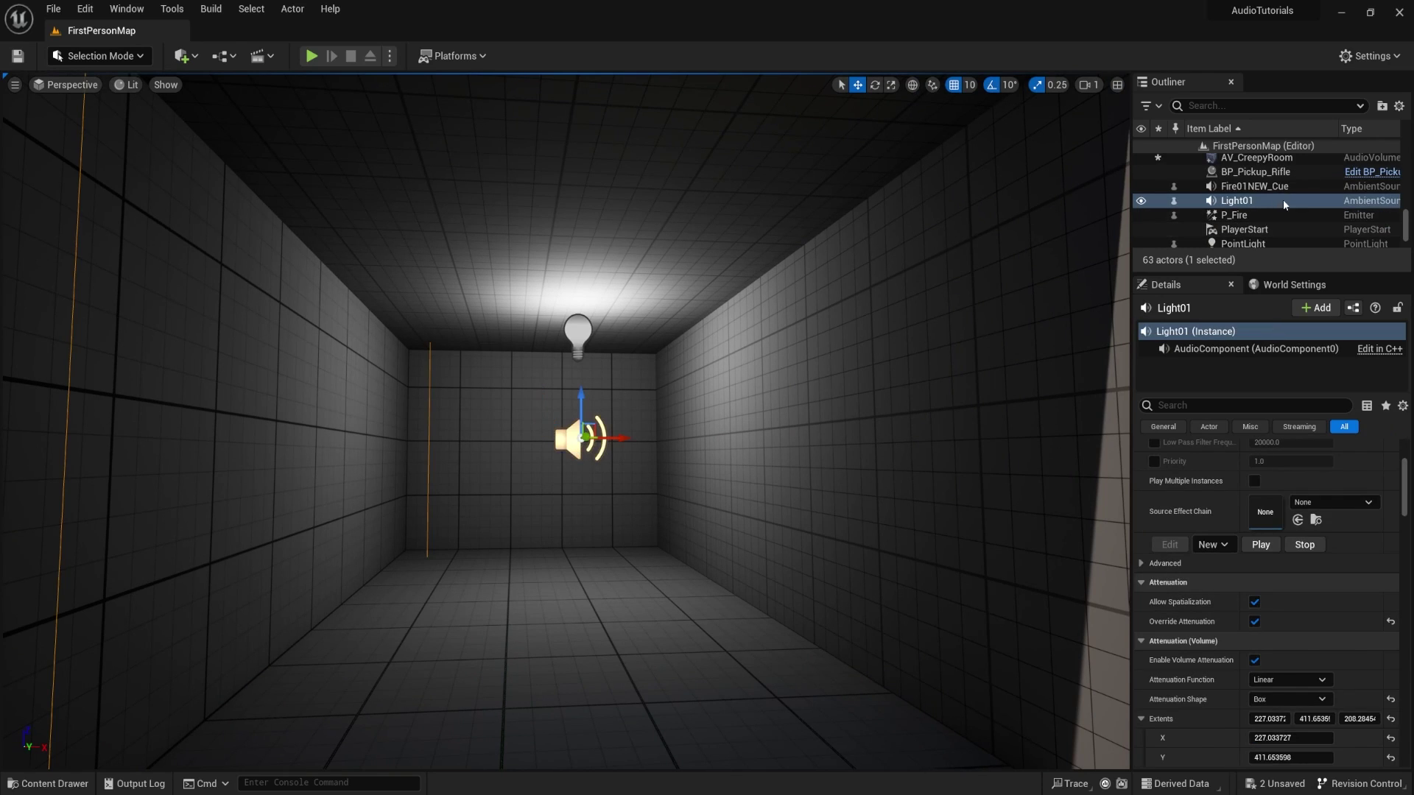
pyautogui.scroll(5, 1208, 529)
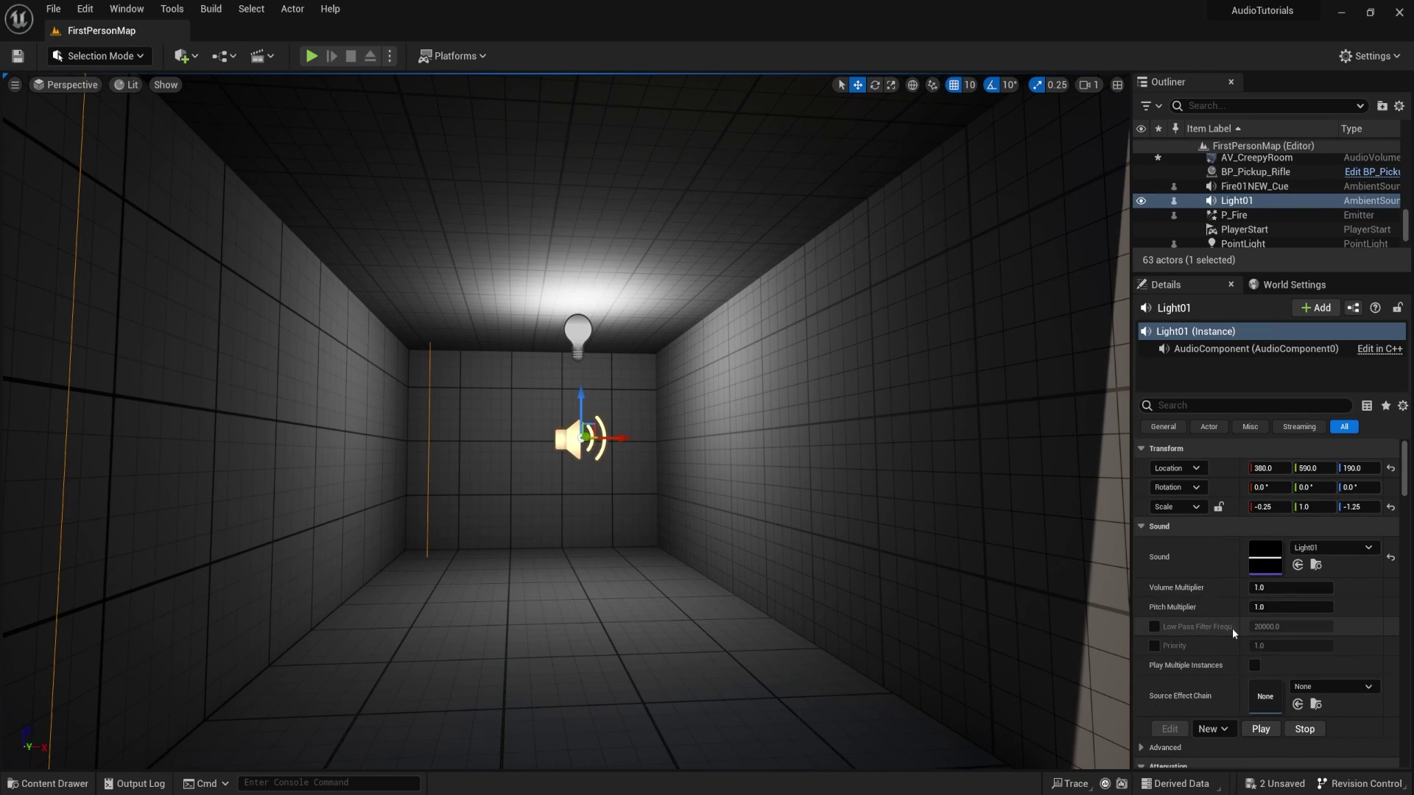
pyautogui.scroll(-10, 1232, 627)
pyautogui.scroll(-12, 1224, 616)
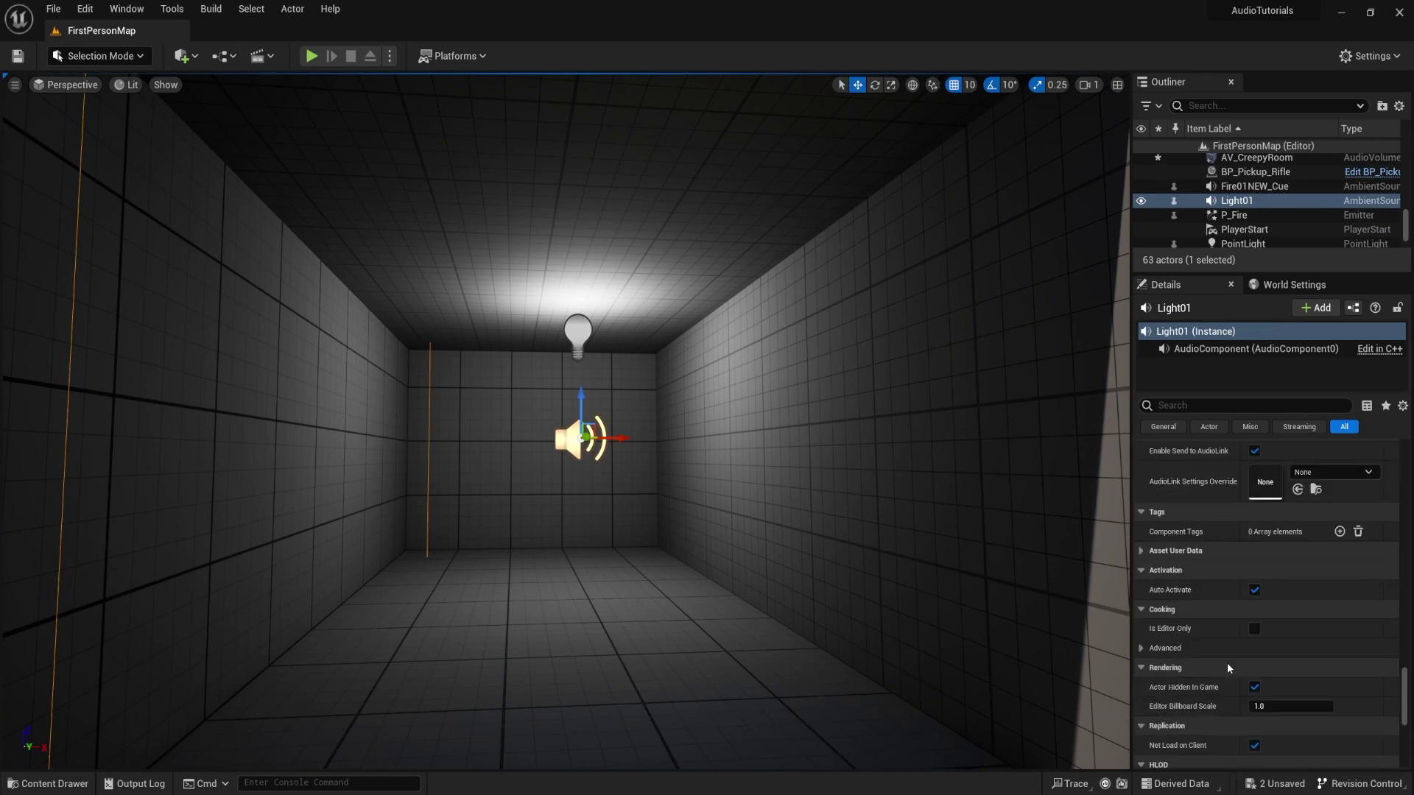
pyautogui.click(1255, 590)
pyautogui.scroll(-10, 862, 552)
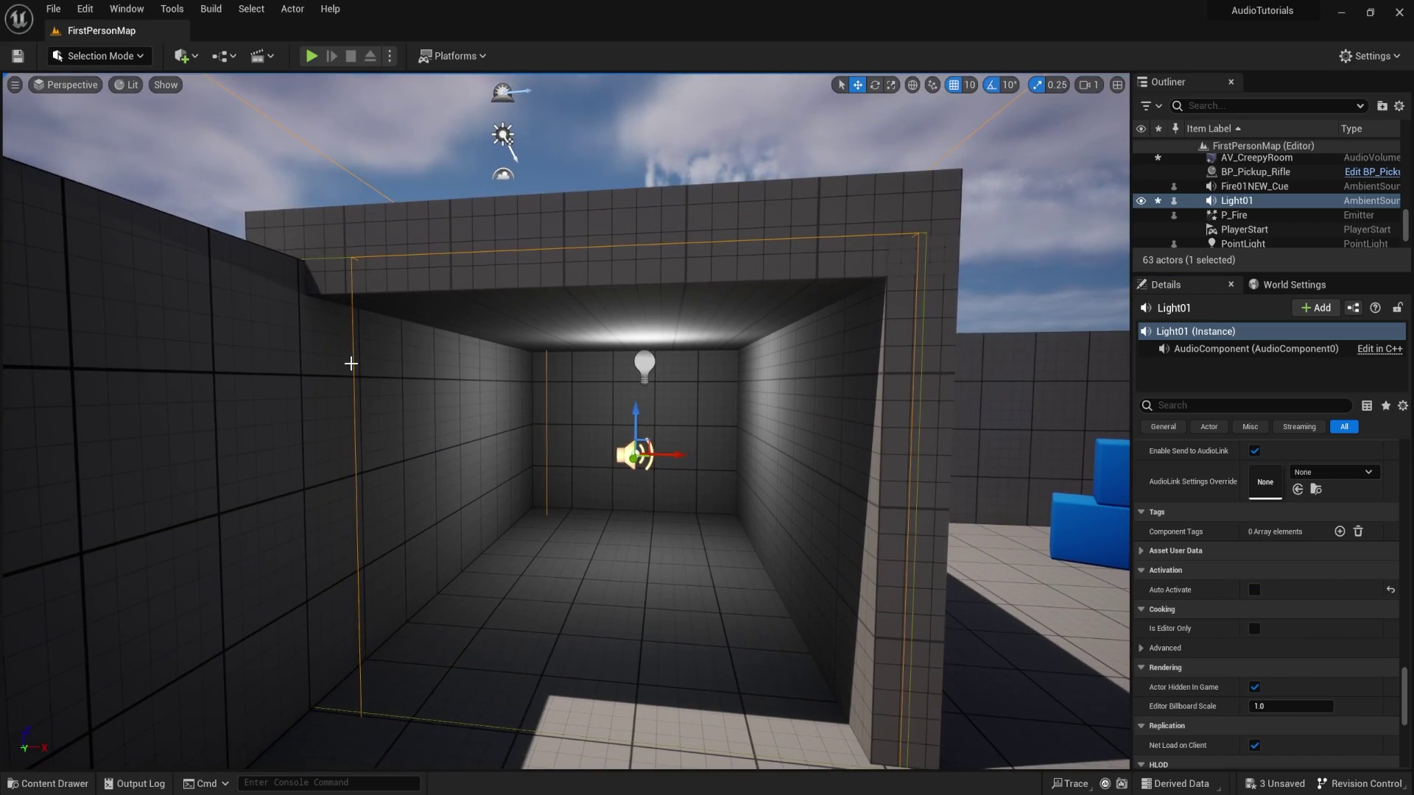
# - Reselect AV_CreepyRoom and bring its Ambient Zone settings back into view from inside the covered room
pyautogui.click(346, 257)
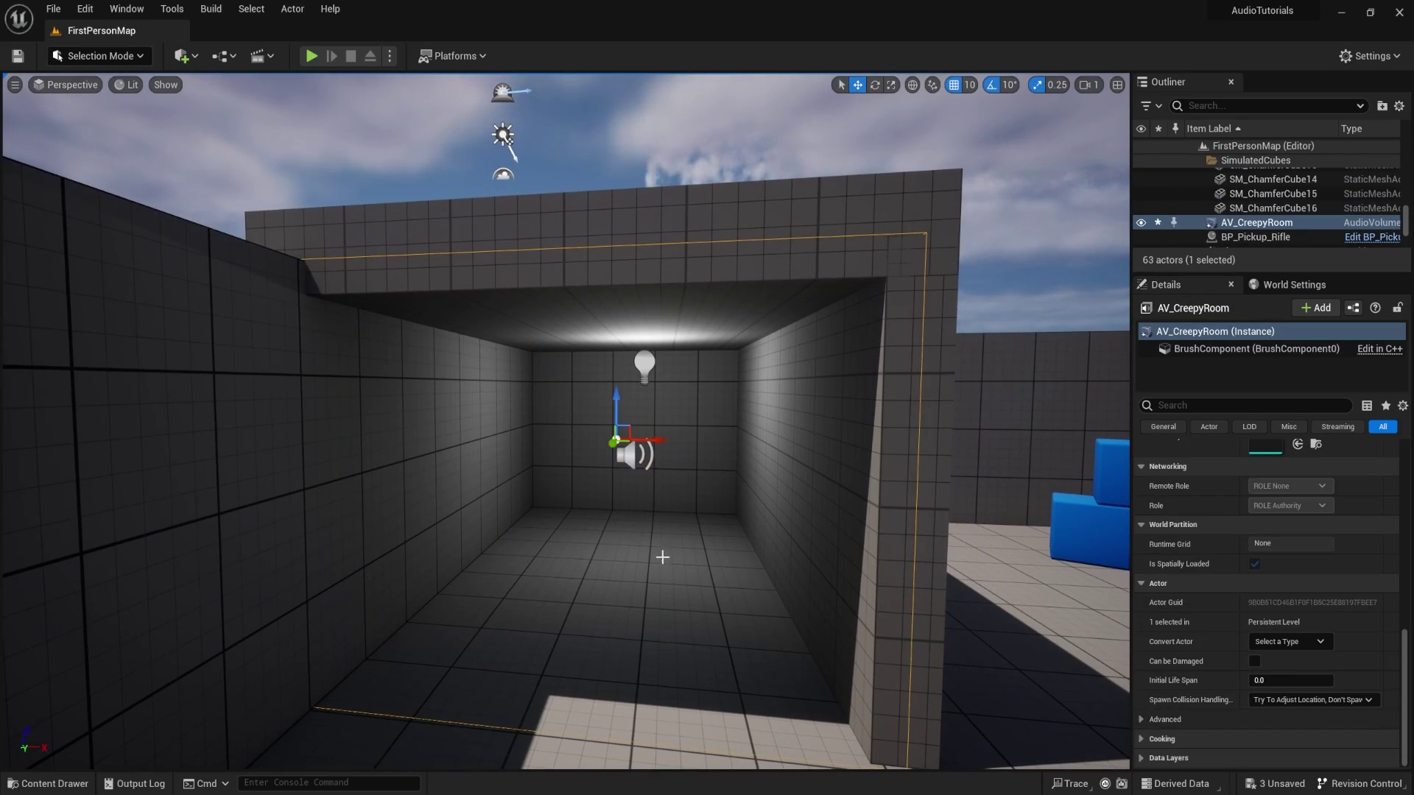
pyautogui.press('w')
pyautogui.moveTo(673, 575); pyautogui.dragTo(913, 601, button='right')
pyautogui.scroll(12, 1199, 595)
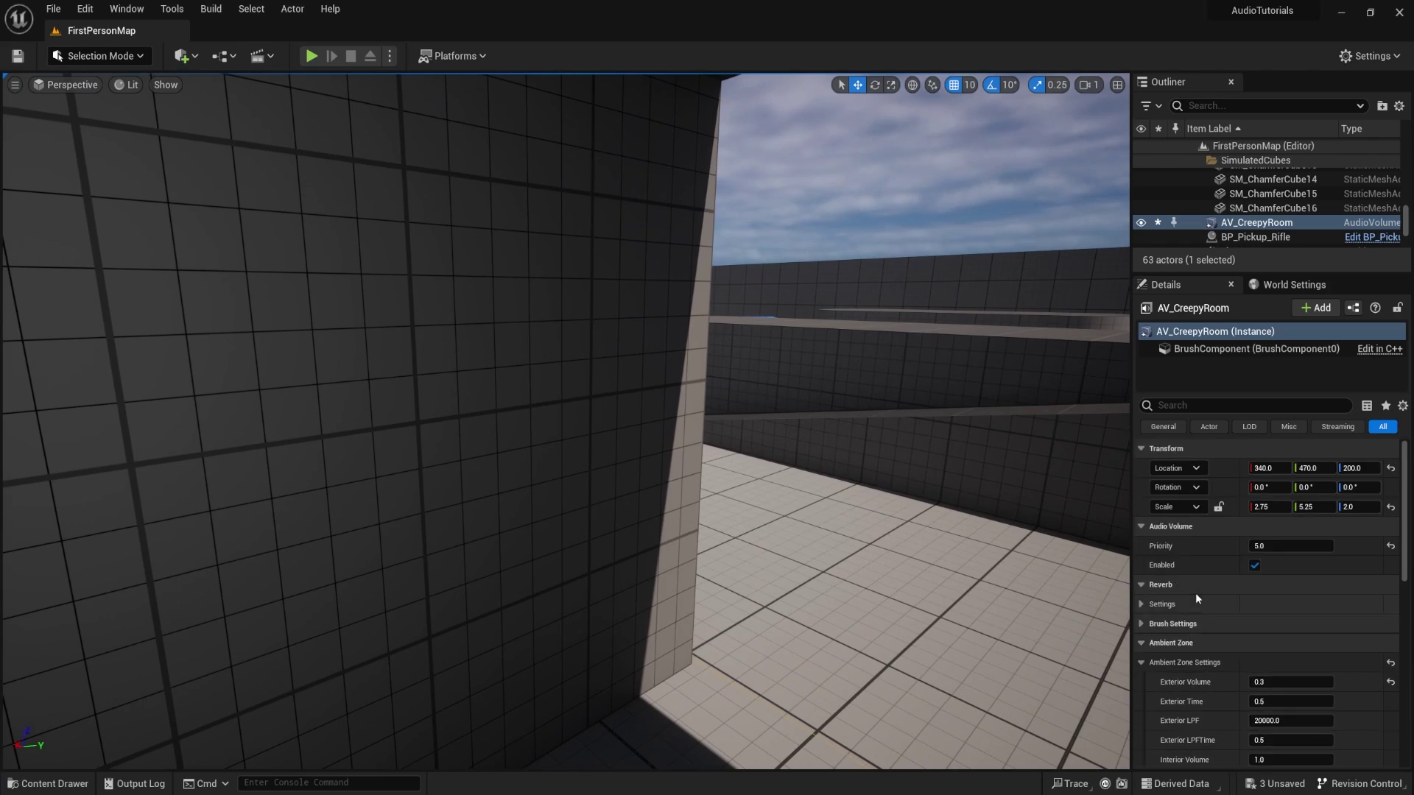
pyautogui.scroll(-4, 1195, 594)
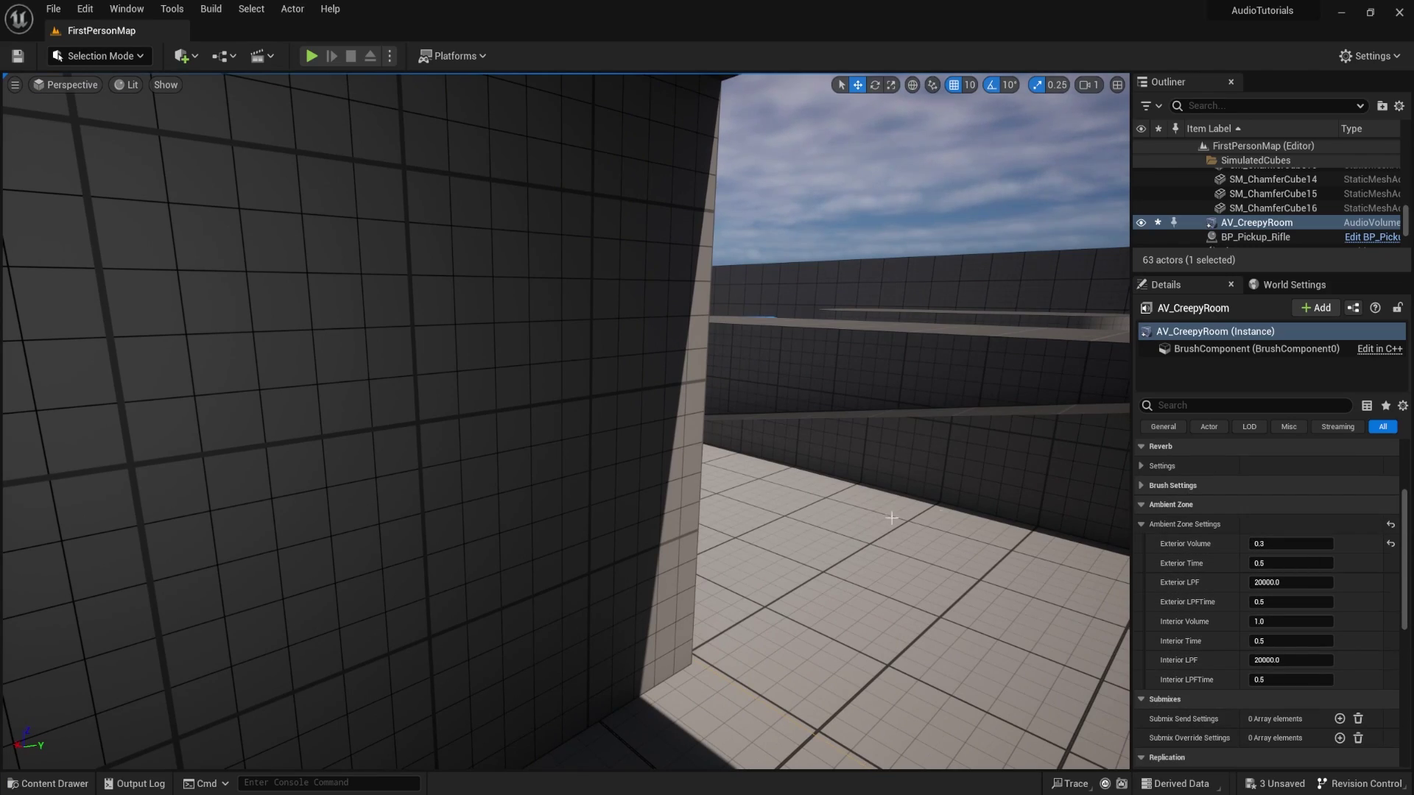
# - Move around the covered room's opening to compare the exterior sound from inside and outside the audio volume
pyautogui.moveTo(766, 376); pyautogui.dragTo(795, 368, button='right')
pyautogui.press('d')
pyautogui.press('w')
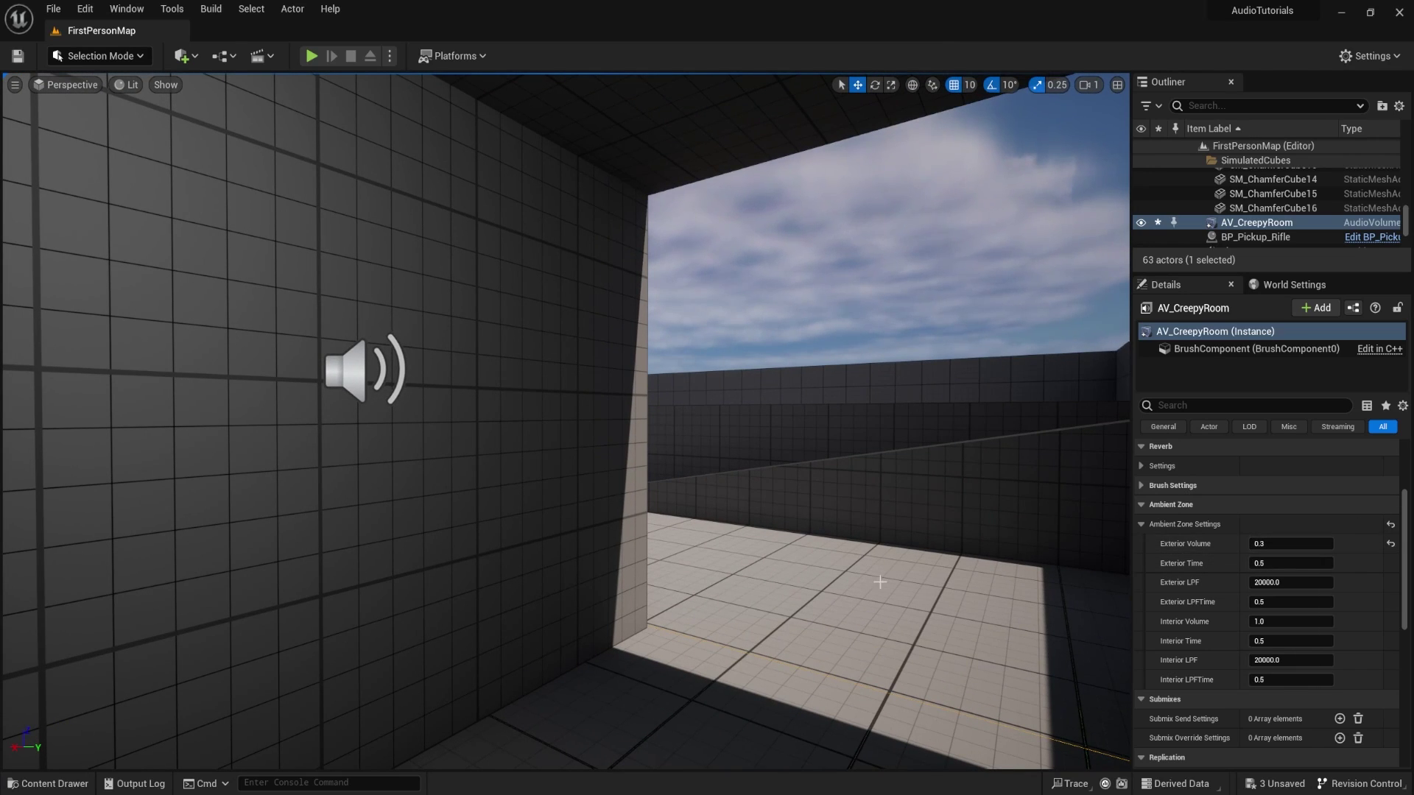
pyautogui.moveTo(901, 542)
pyautogui.mouseDown(button='right')
pyautogui.moveTo(972, 543)
pyautogui.moveTo(901, 543)
pyautogui.mouseUp(button='right')
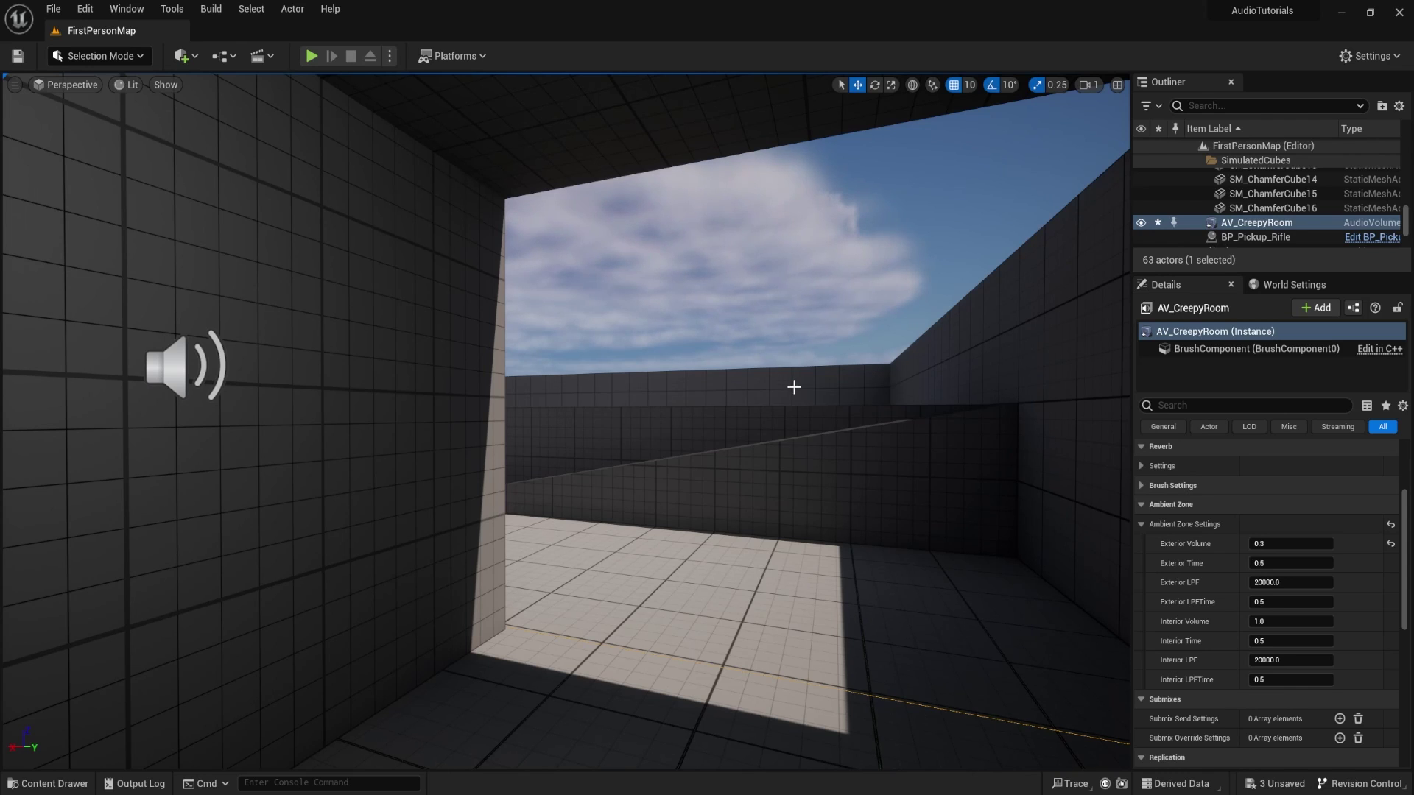
pyautogui.moveTo(895, 390); pyautogui.dragTo(765, 389, button='right')
pyautogui.press('w')
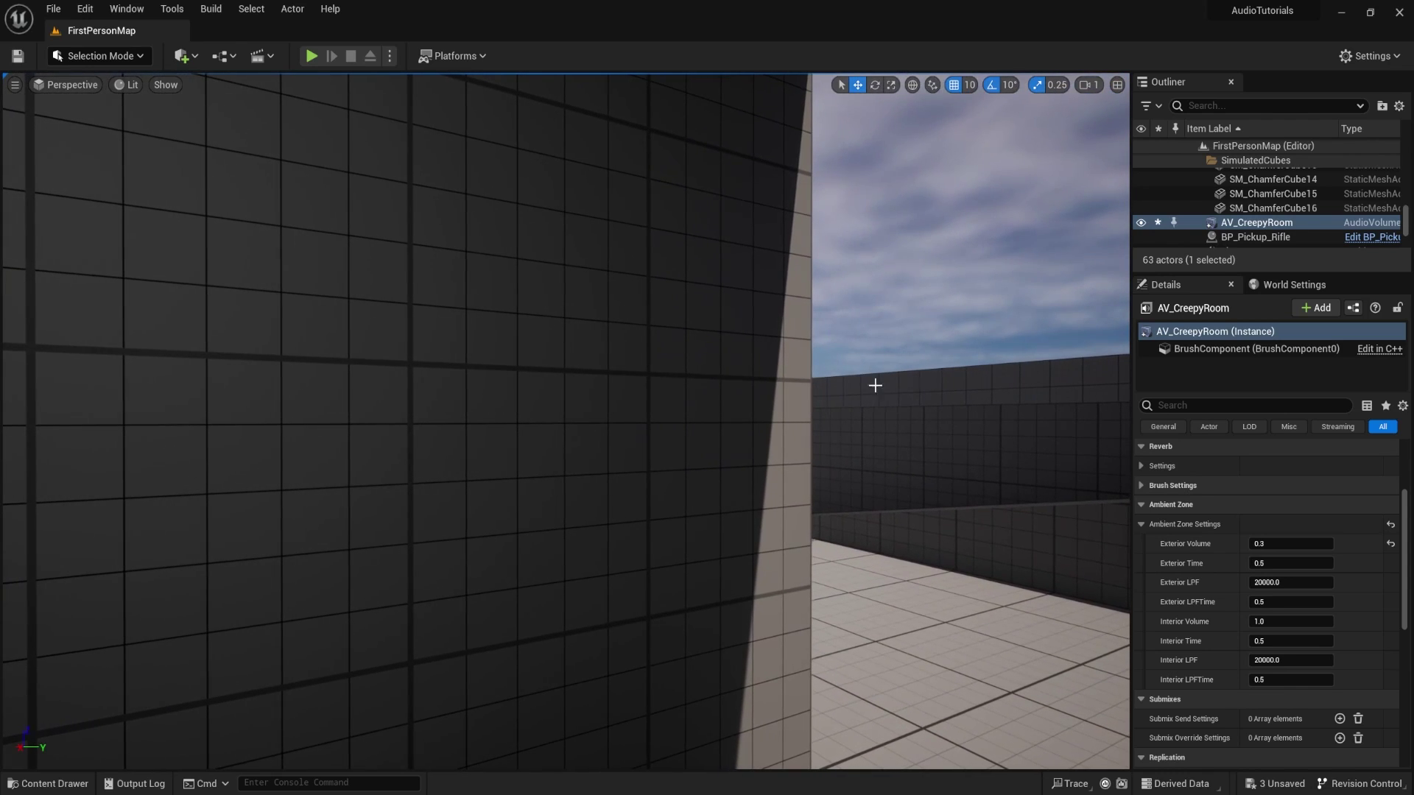
pyautogui.moveTo(881, 415); pyautogui.dragTo(956, 437, button='right')
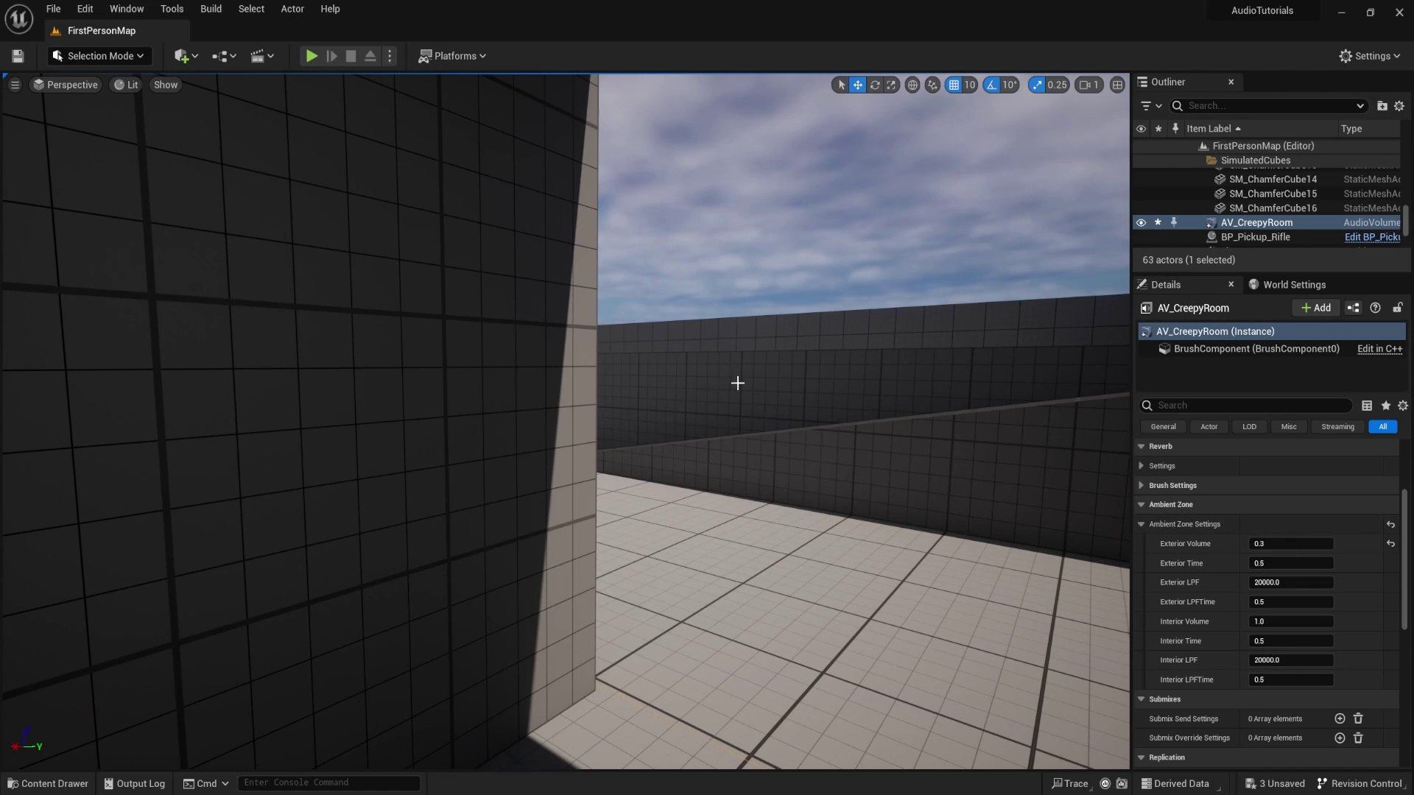
pyautogui.press('d')
pyautogui.moveTo(626, 407); pyautogui.dragTo(826, 499, button='right')
# - Open the Starter_Birds01 sound wave from the StarterContent Audio folder and review its Sound properties, including Class
pyautogui.hotkey('ctrl', 'space')
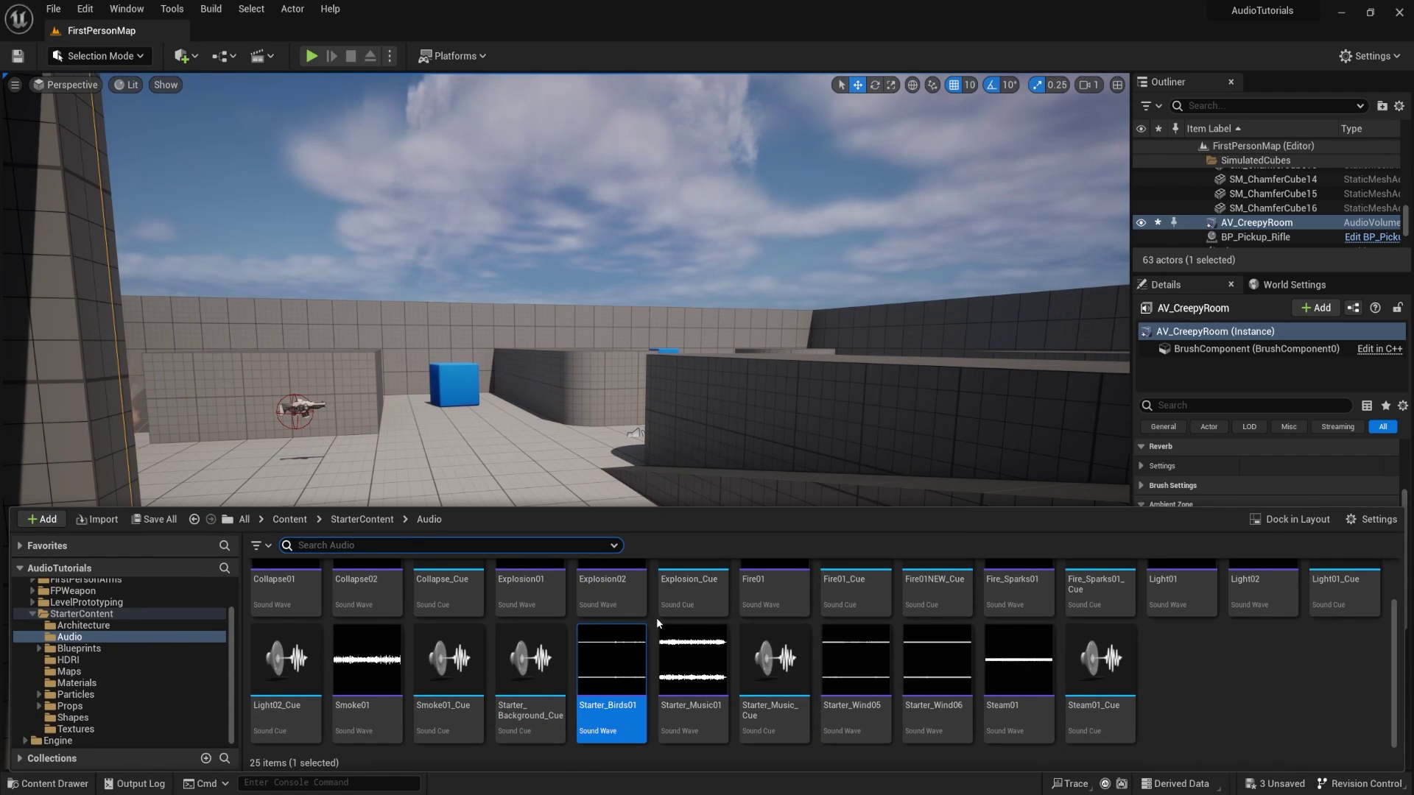
pyautogui.doubleClick(618, 721)
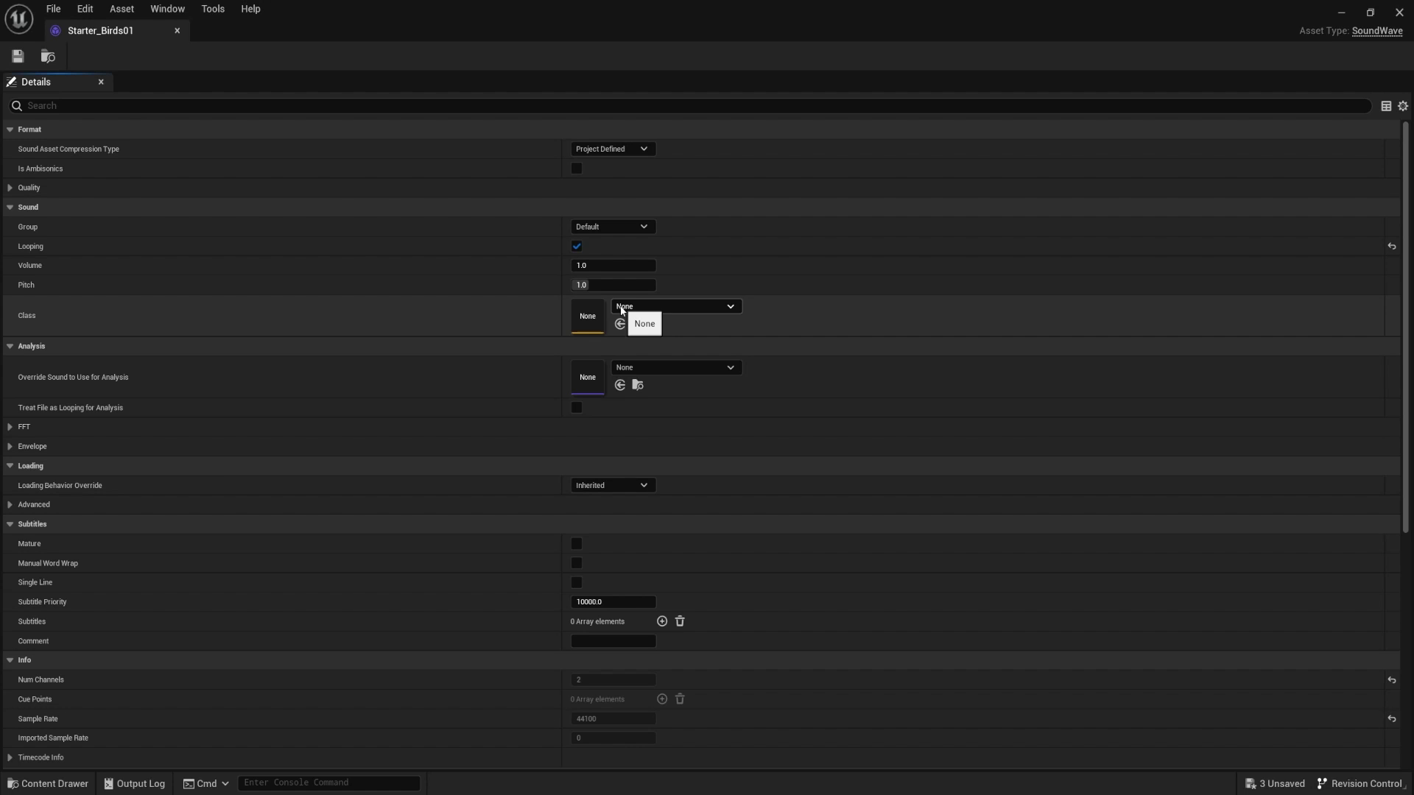
pyautogui.moveTo(1067, 22); pyautogui.dragTo(1413, 277)
pyautogui.scroll(3, 509, 434)
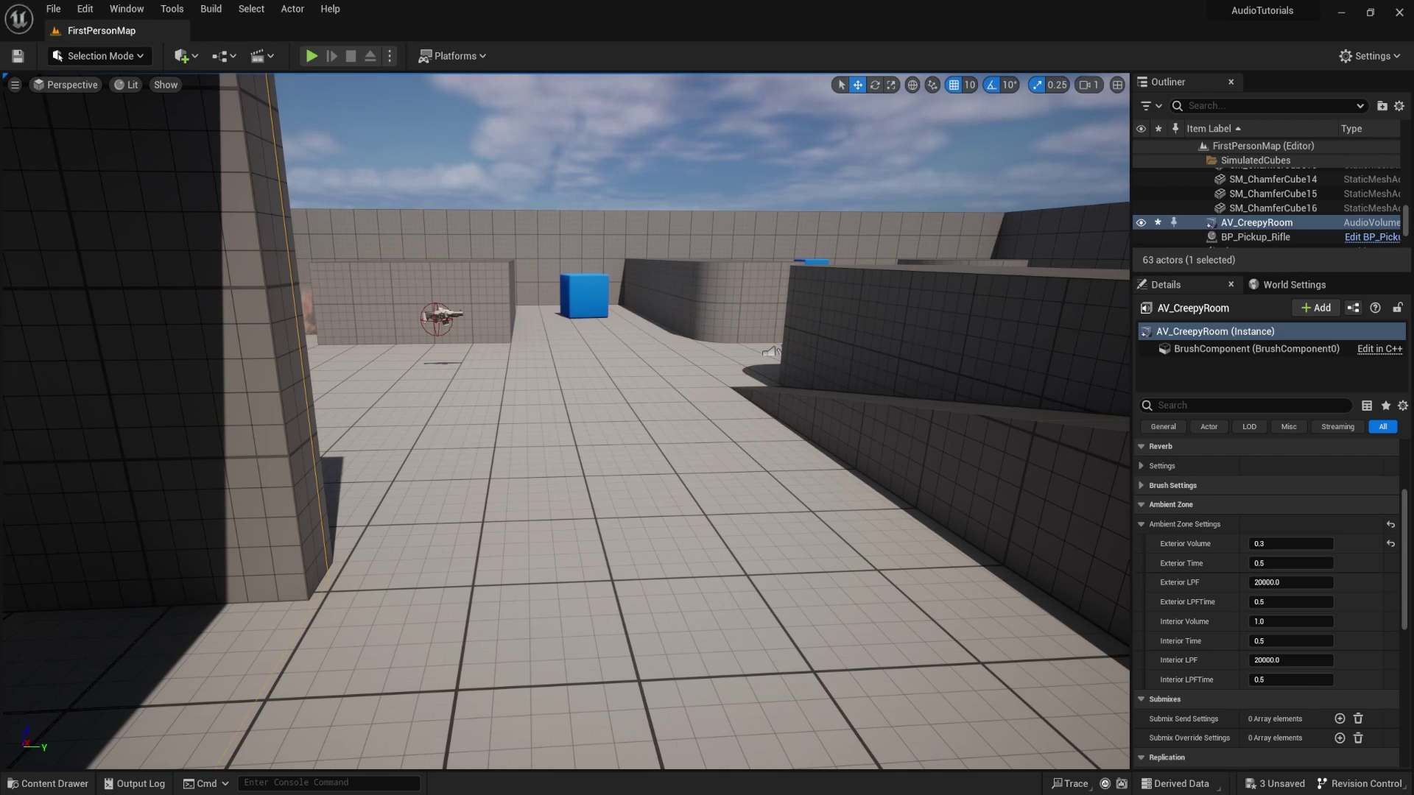
pyautogui.press('f')
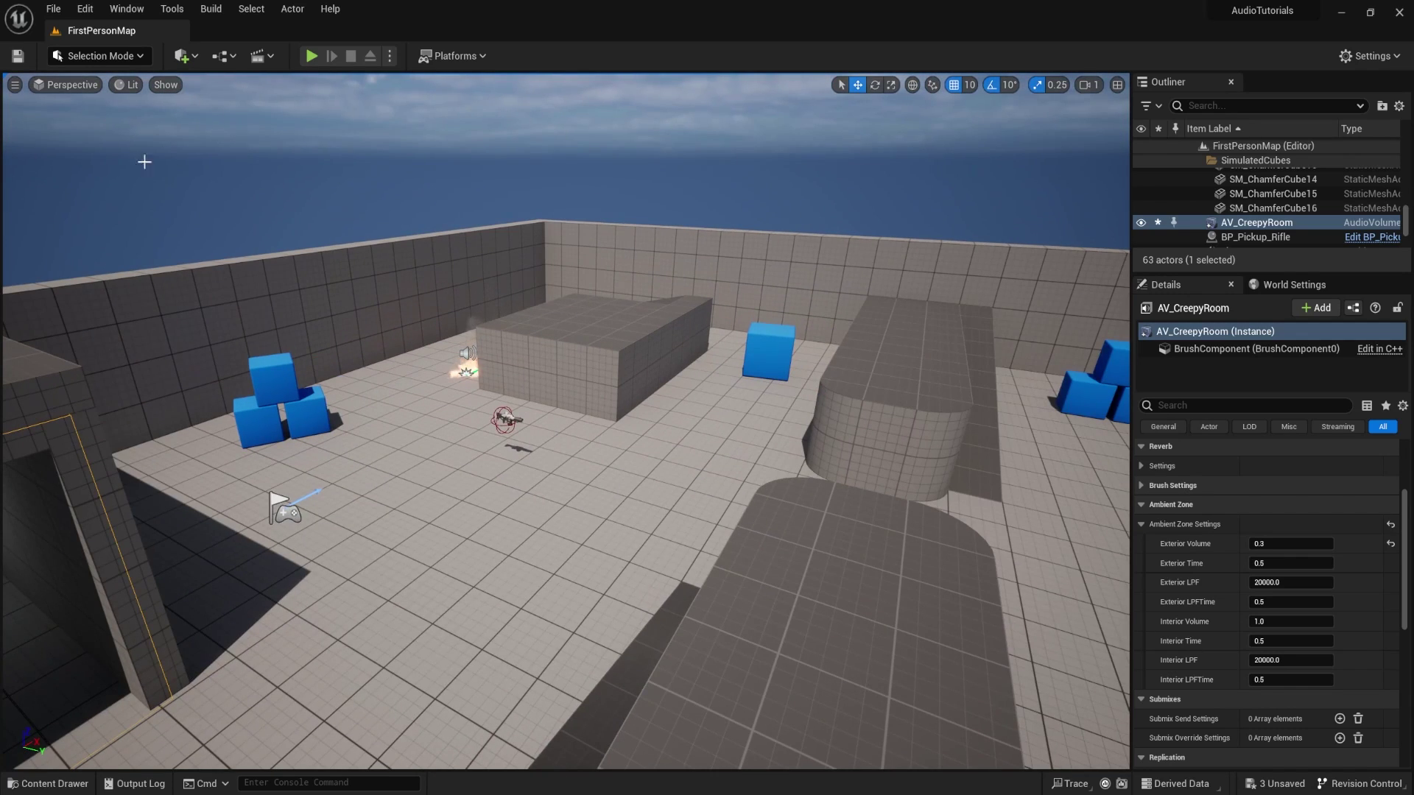
pyautogui.press('f')
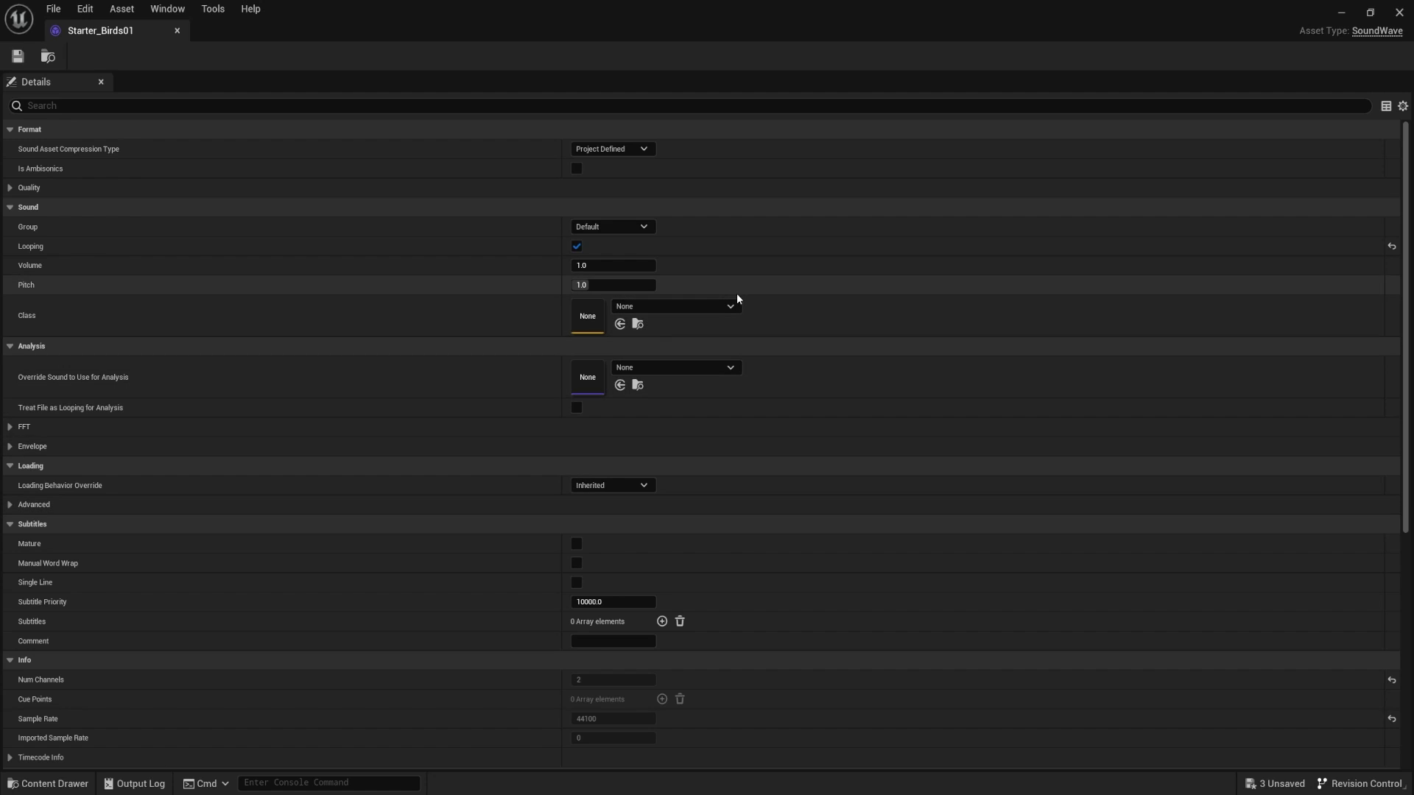
pyautogui.click(1399, 13)
# - Create a sound cue from the Starter_Birds01 sound wave with its default name and save all modified content
pyautogui.moveTo(204, 356); pyautogui.dragTo(329, 354, button='right')
pyautogui.hotkey('ctrl', 'space')
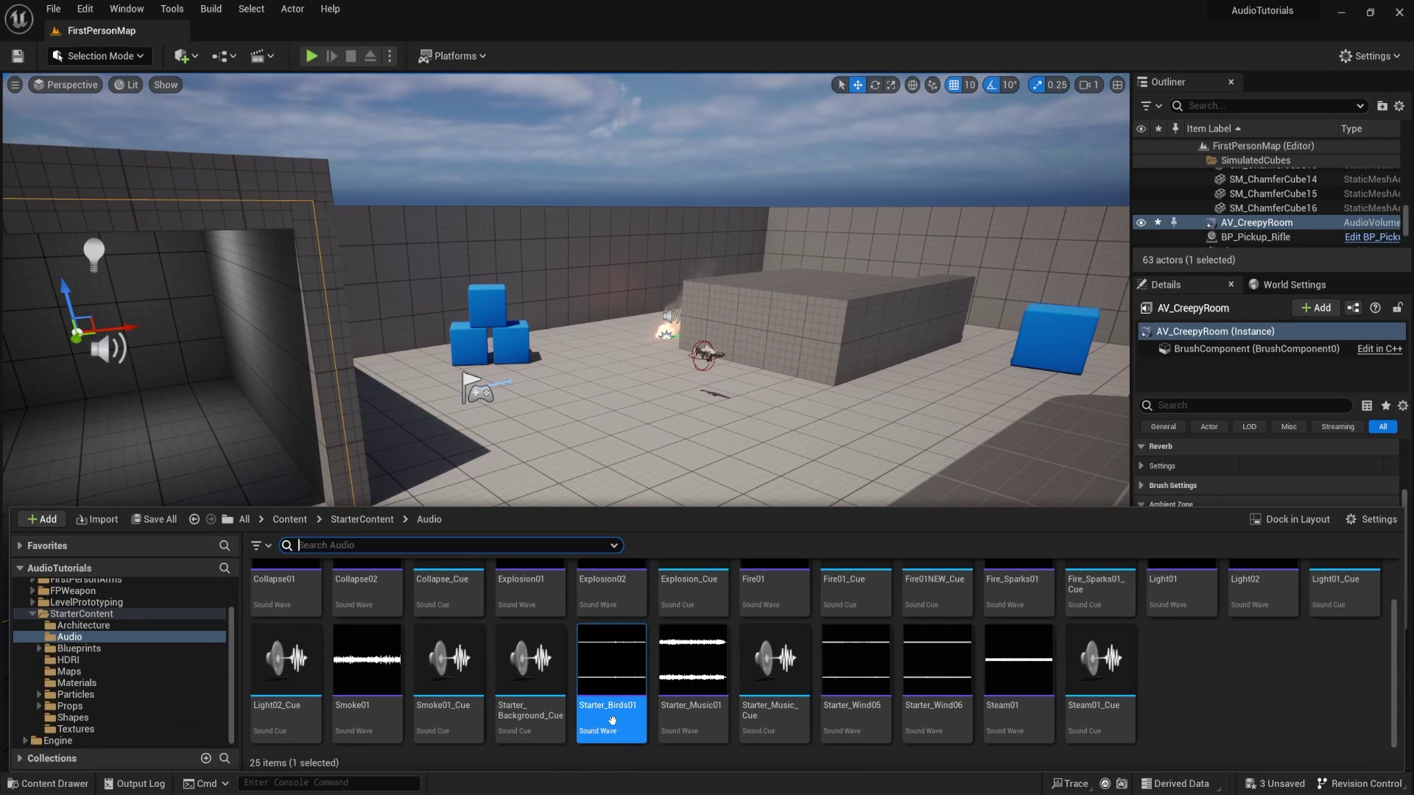
pyautogui.rightClick(612, 721)
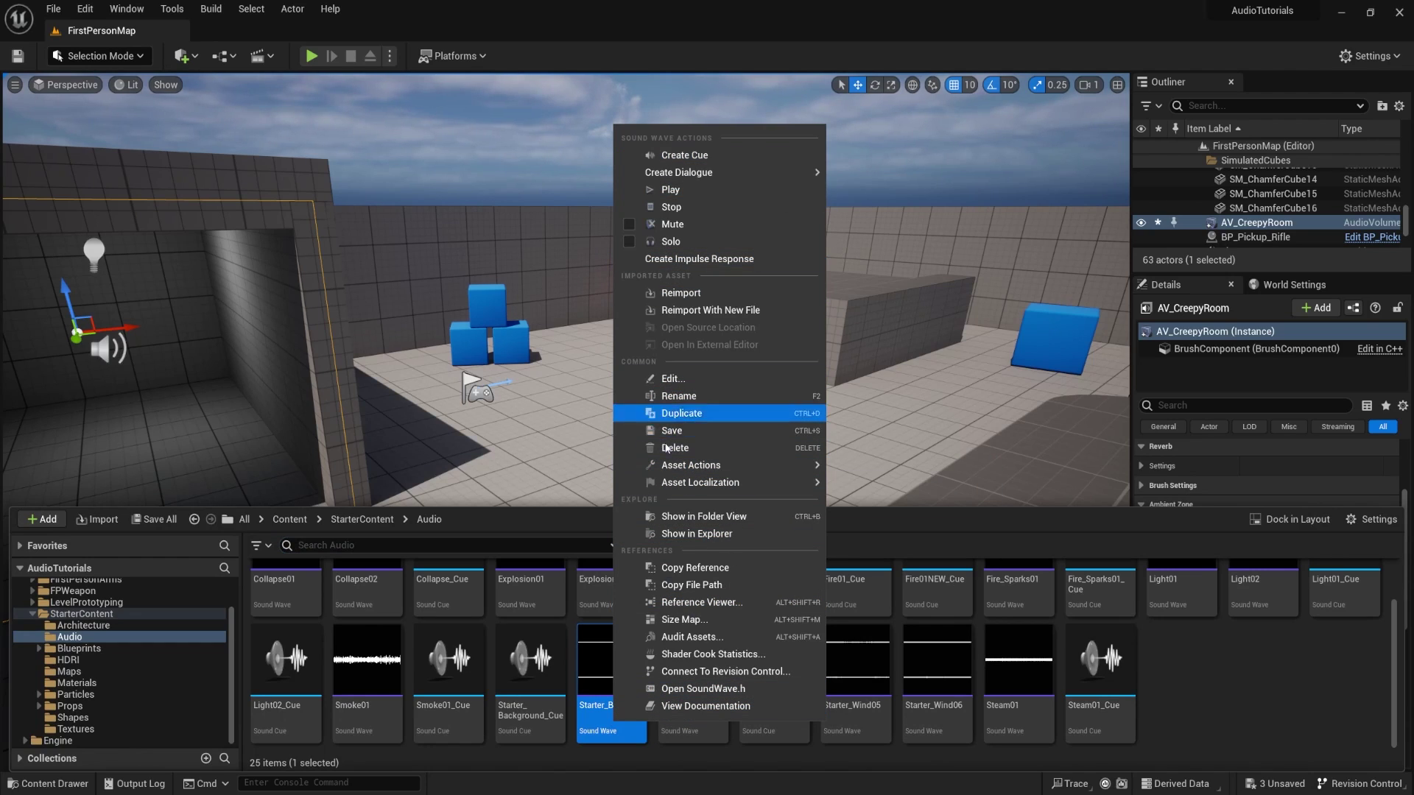
pyautogui.click(684, 154)
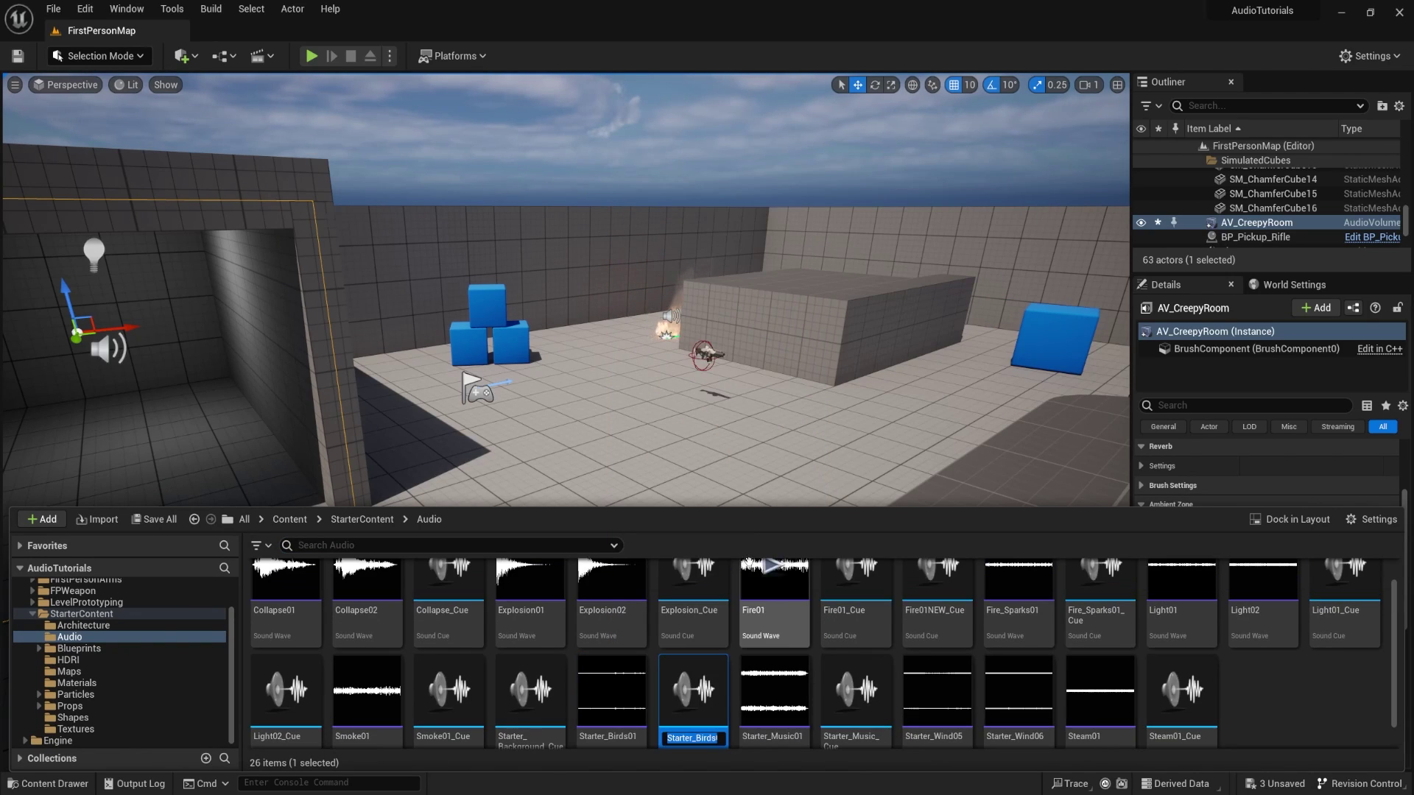
pyautogui.click(694, 728)
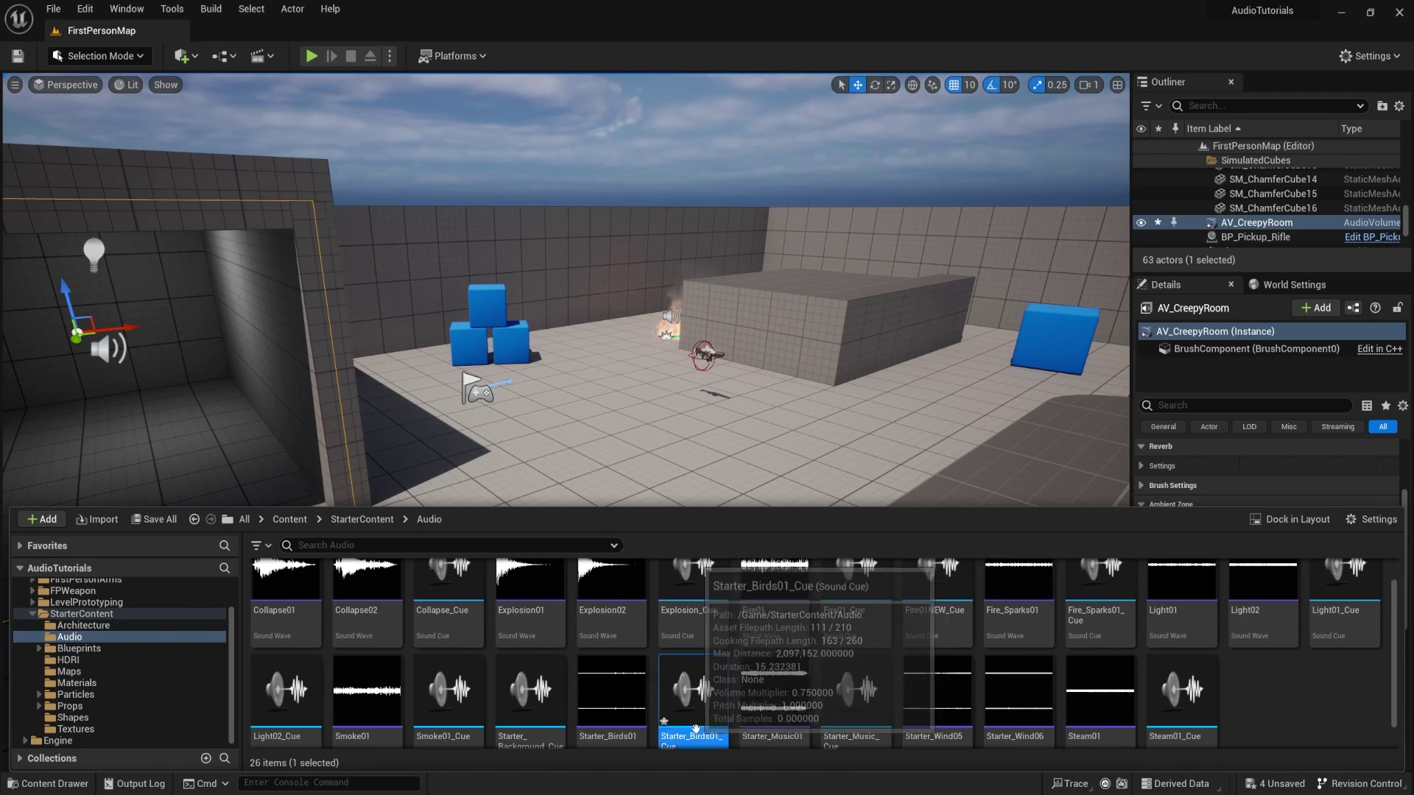
pyautogui.click(154, 519)
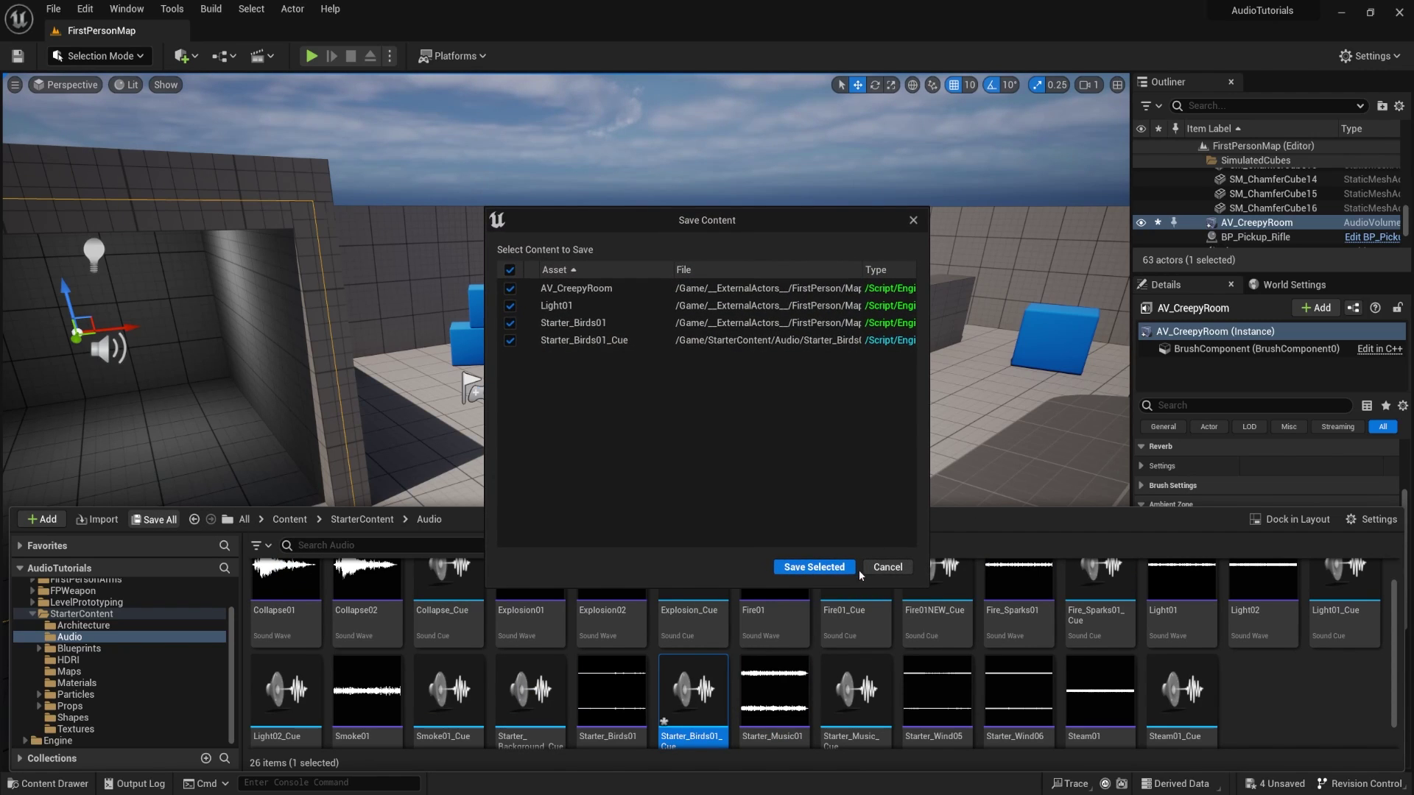
pyautogui.click(815, 567)
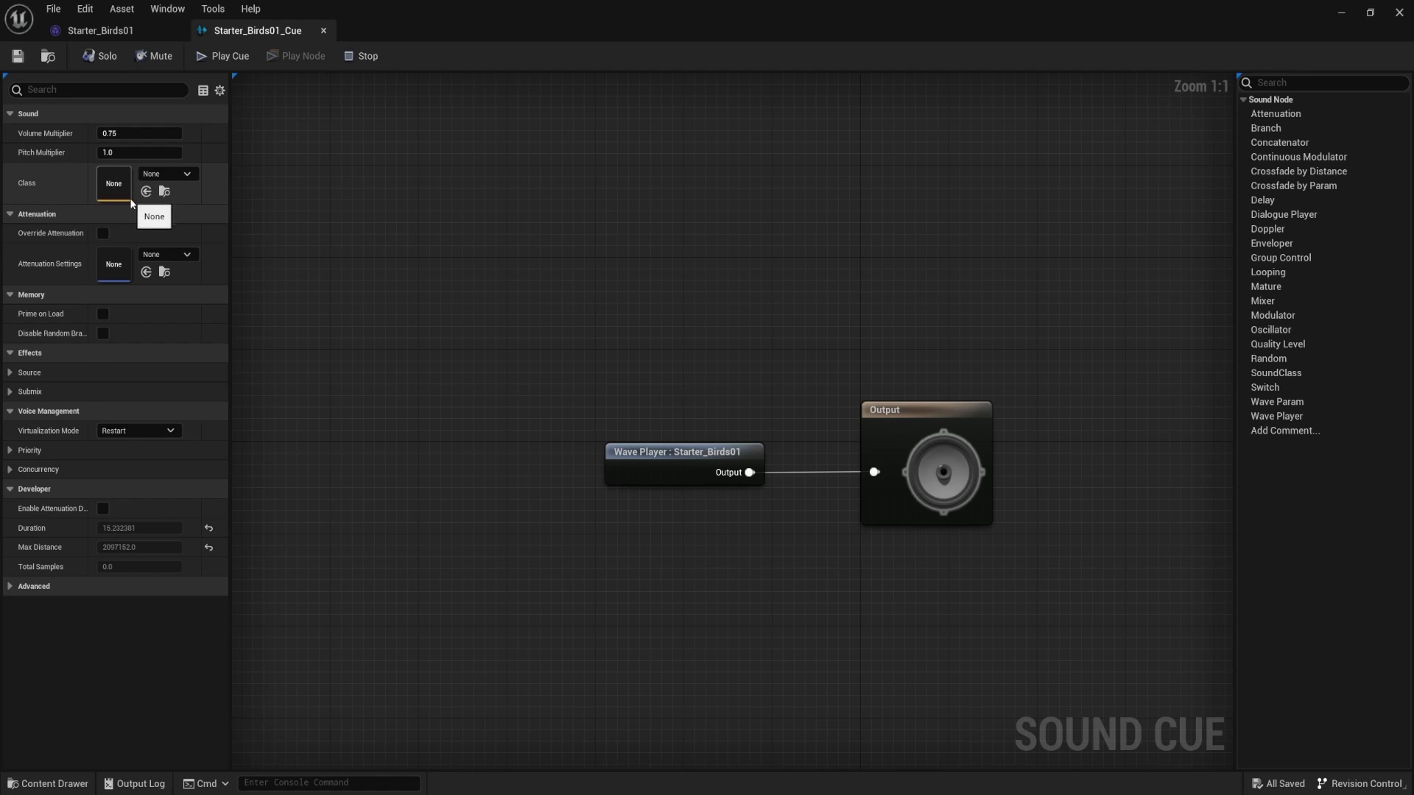
pyautogui.click(324, 30)
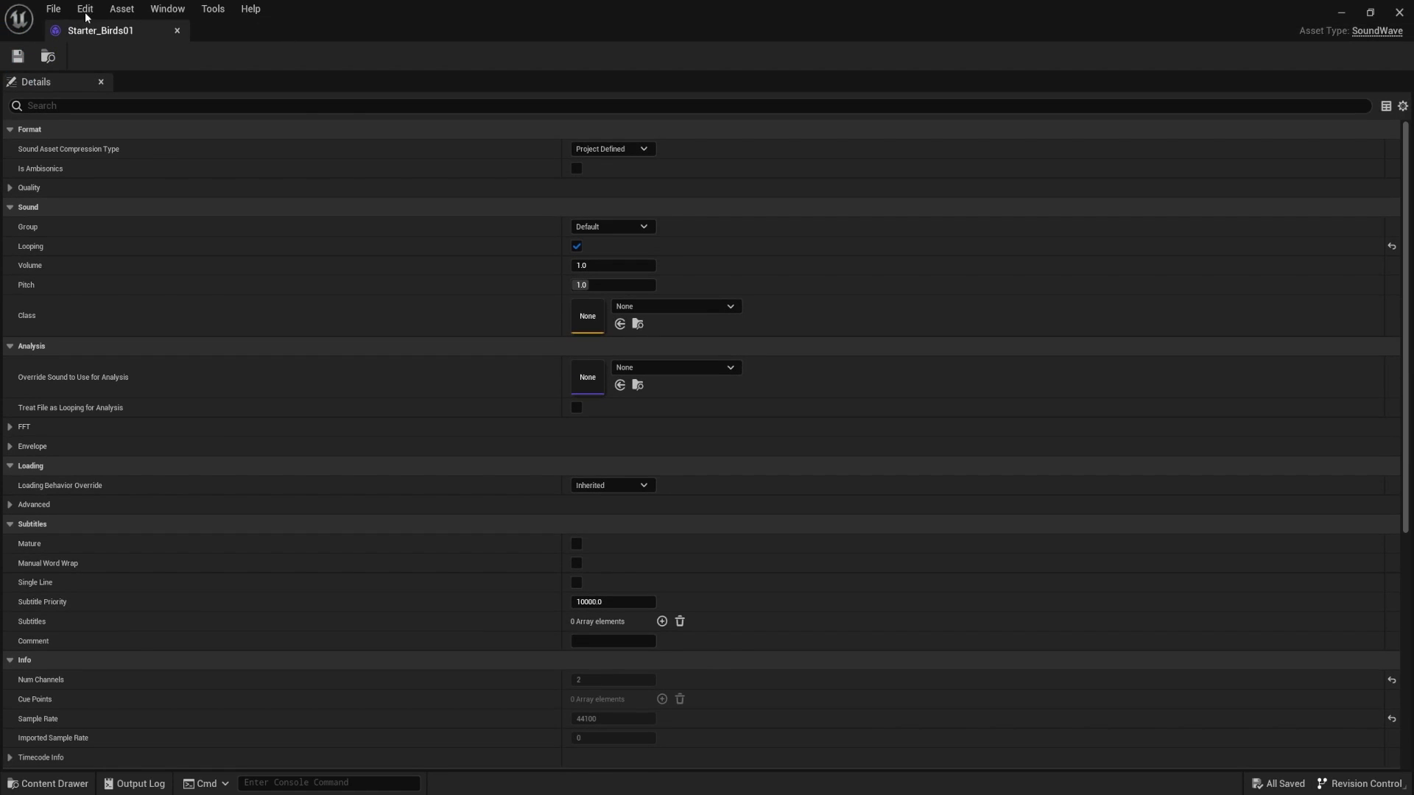
pyautogui.moveTo(456, 20); pyautogui.dragTo(1413, 15)
# - Select the Starter_Birds01 ambient sound in the level and raise it high above the walls
pyautogui.moveTo(663, 413); pyautogui.dragTo(523, 434, button='right')
pyautogui.click(590, 489)
pyautogui.moveTo(558, 496); pyautogui.dragTo(570, 254)
pyautogui.moveTo(600, 310); pyautogui.dragTo(512, 309, button='right')
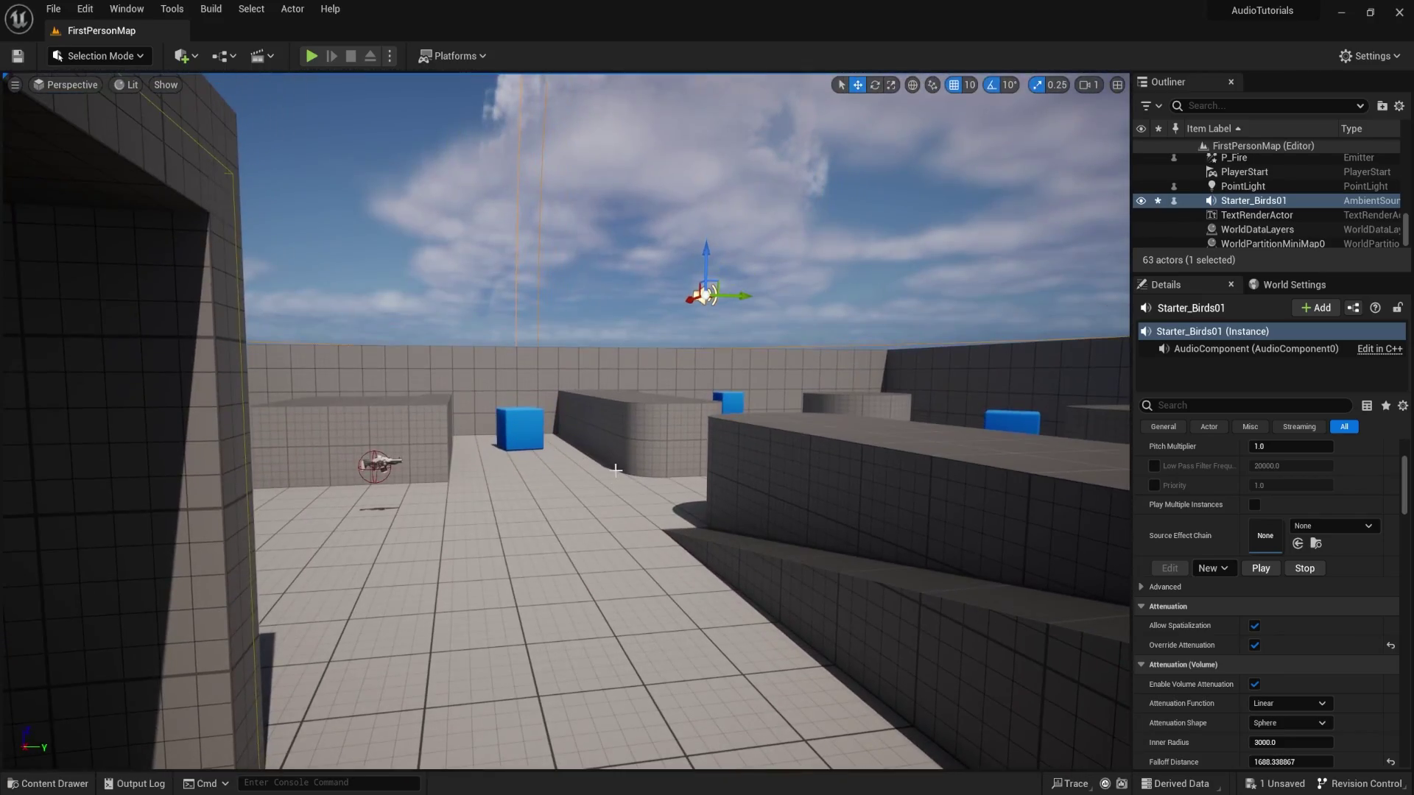
# - Move back inside the covered room and toward its opening to check the raised bird sound
pyautogui.press('s')
pyautogui.moveTo(631, 464); pyautogui.dragTo(772, 458, button='right')
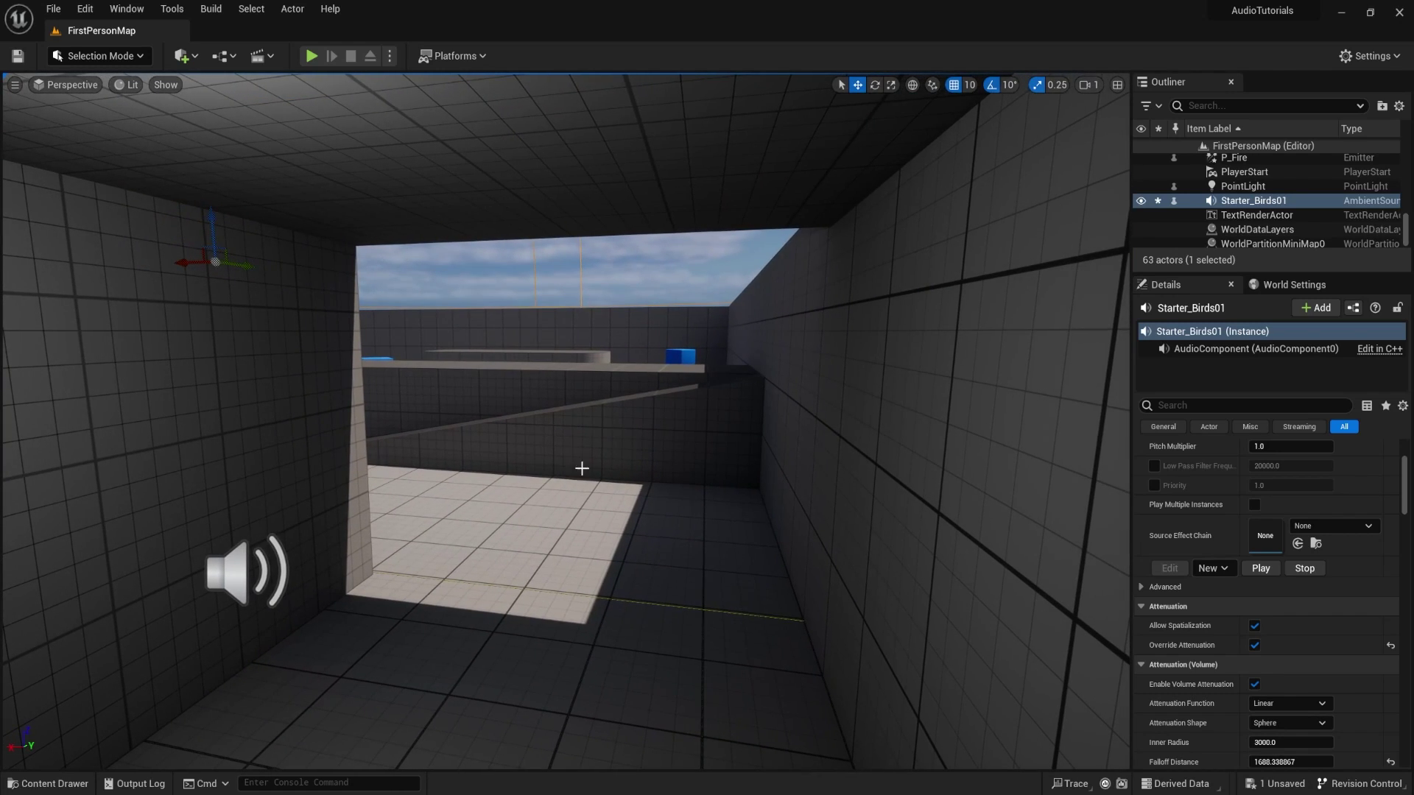
pyautogui.press('w')
pyautogui.moveTo(532, 442); pyautogui.dragTo(481, 438, button='right')
pyautogui.moveTo(508, 358); pyautogui.dragTo(482, 358, button='right')
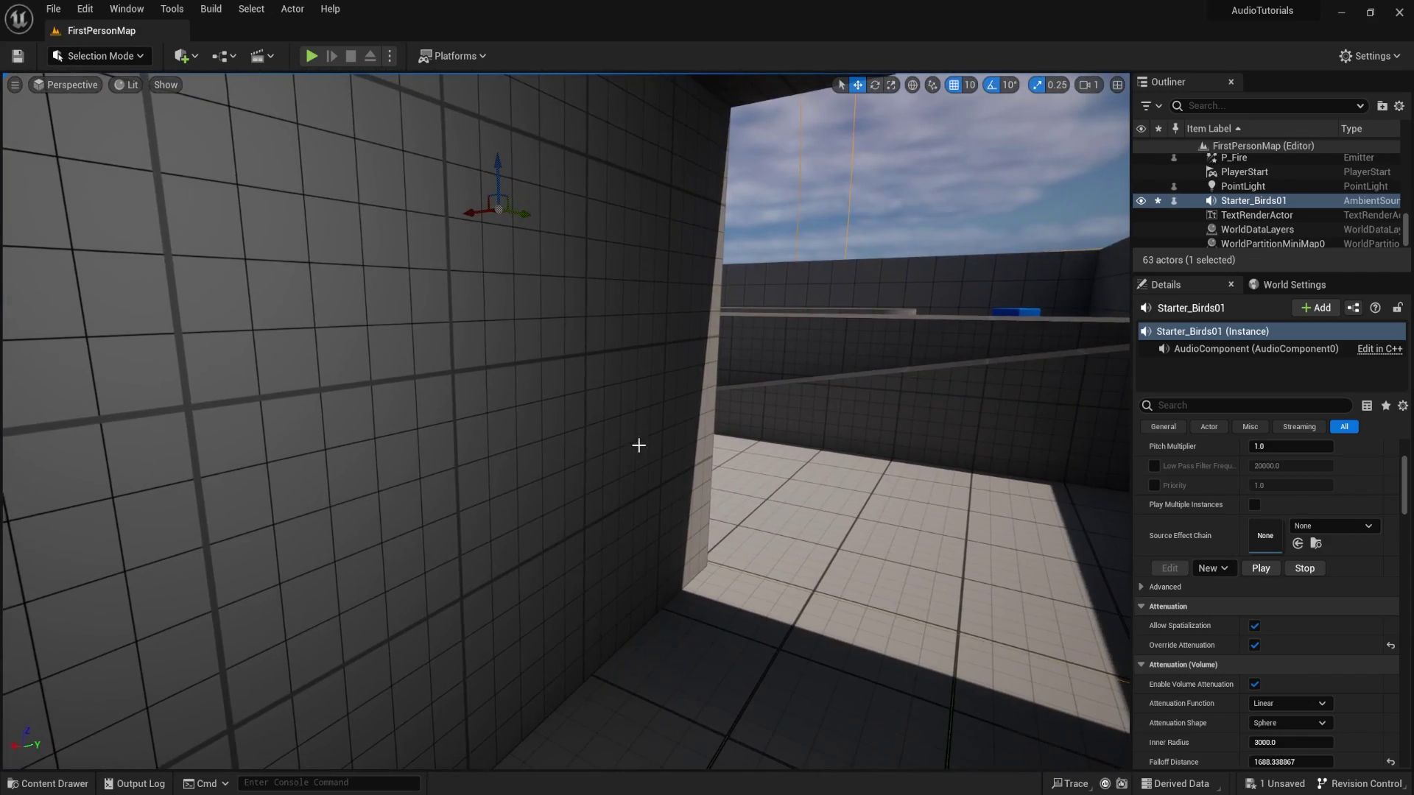
pyautogui.moveTo(641, 444); pyautogui.dragTo(639, 445, button='right')
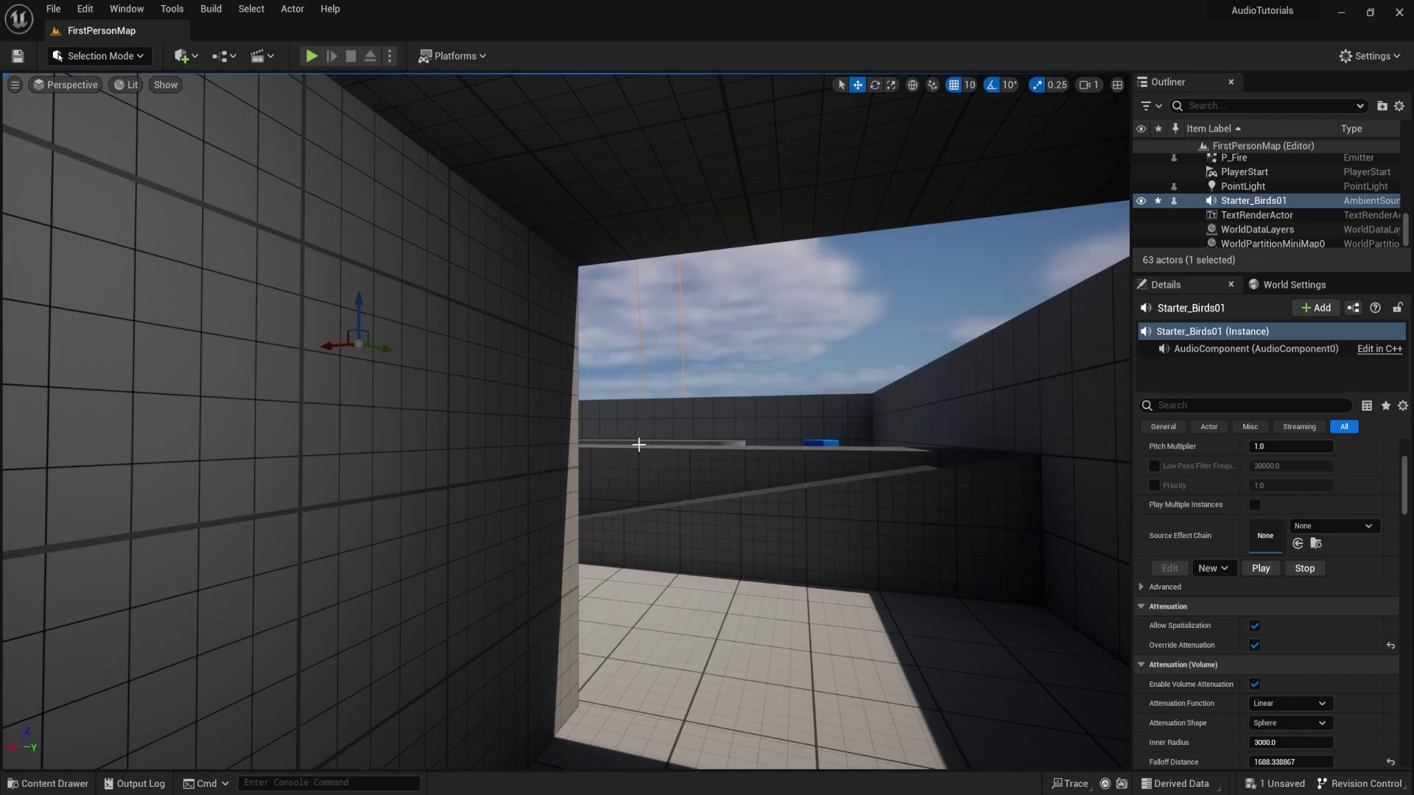
pyautogui.moveTo(698, 464); pyautogui.dragTo(751, 451, button='right')
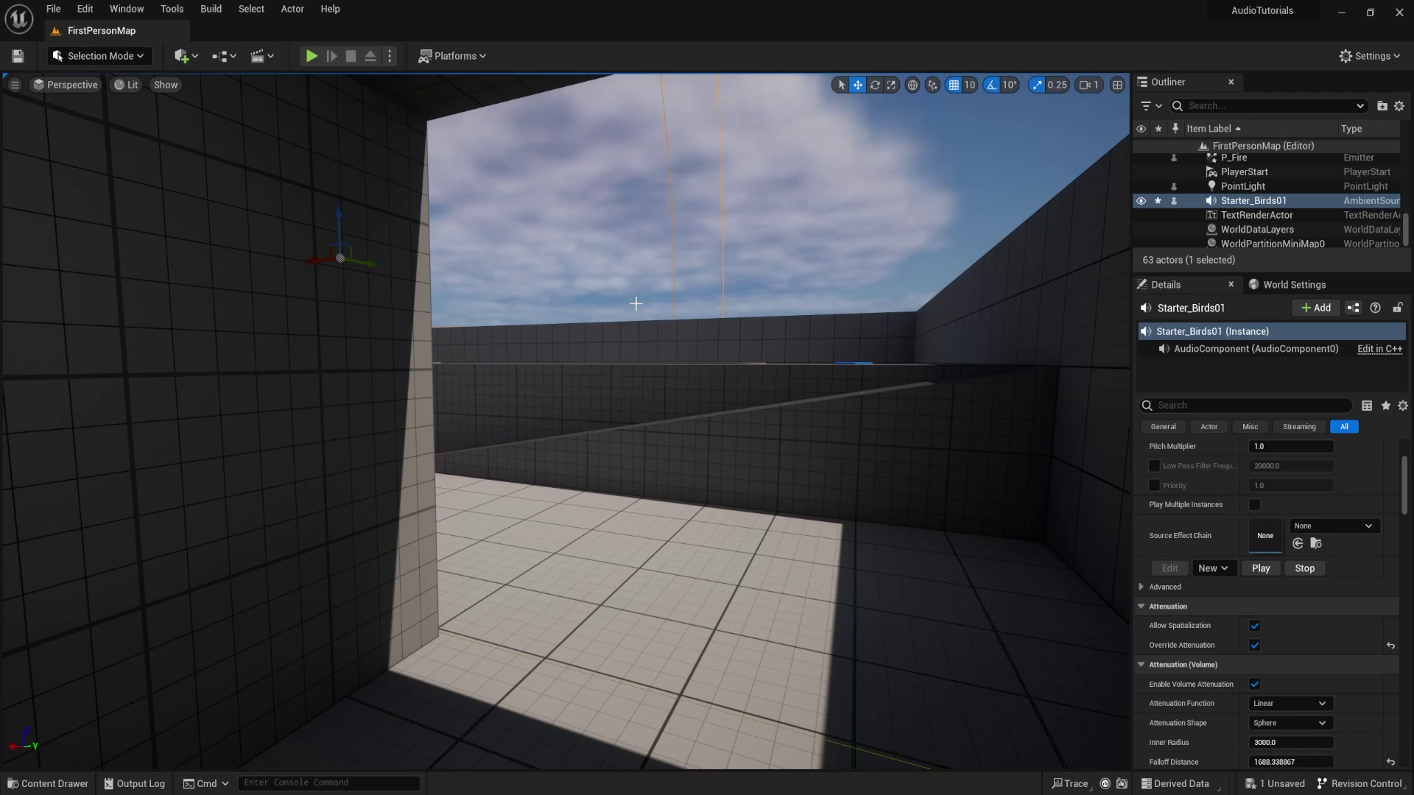
pyautogui.moveTo(398, 173); pyautogui.dragTo(309, 174, button='right')
pyautogui.moveTo(740, 338); pyautogui.dragTo(805, 335, button='right')
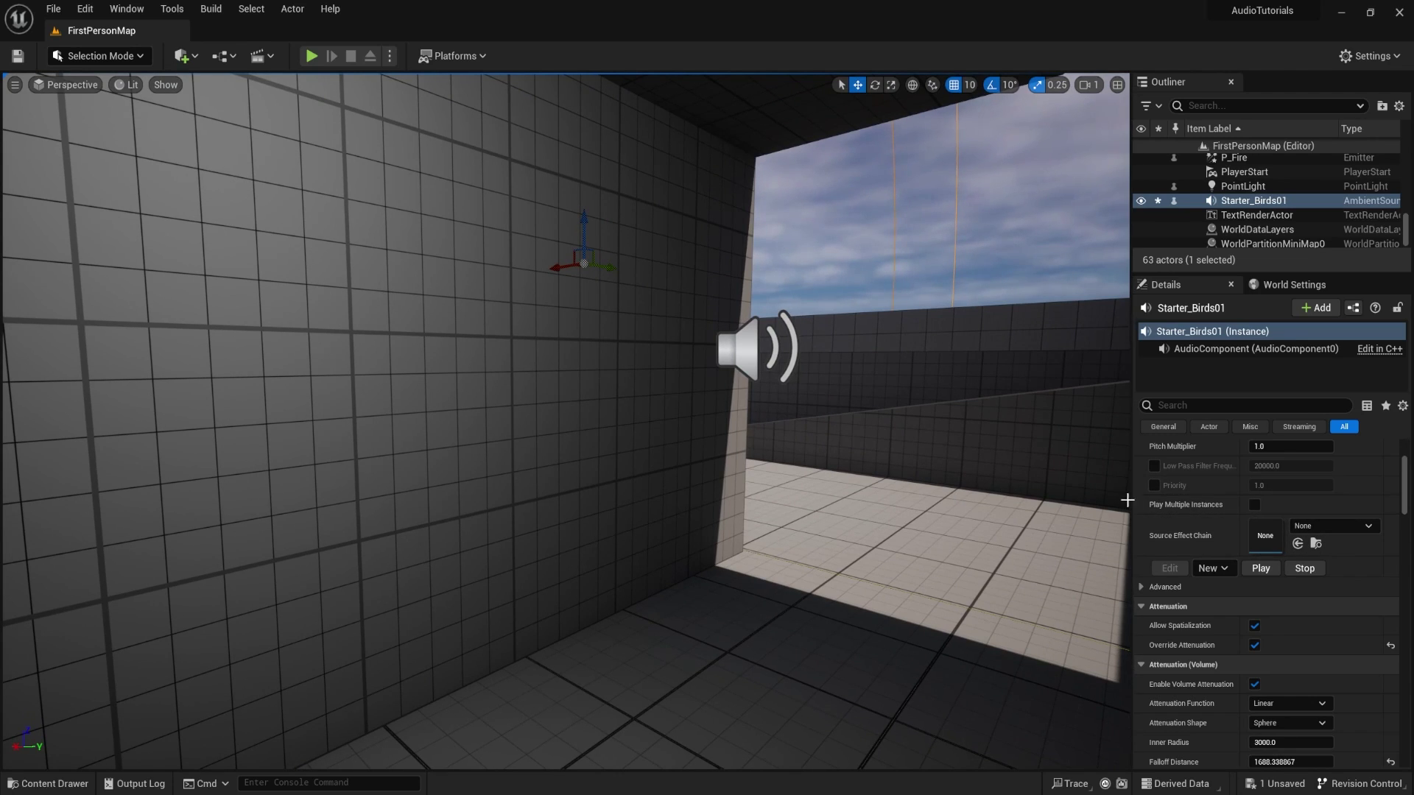
# - Return to the Starter_Birds01 sound wave and set its Class to the Master sound class
pyautogui.moveTo(1411, 789); pyautogui.dragTo(679, 3)
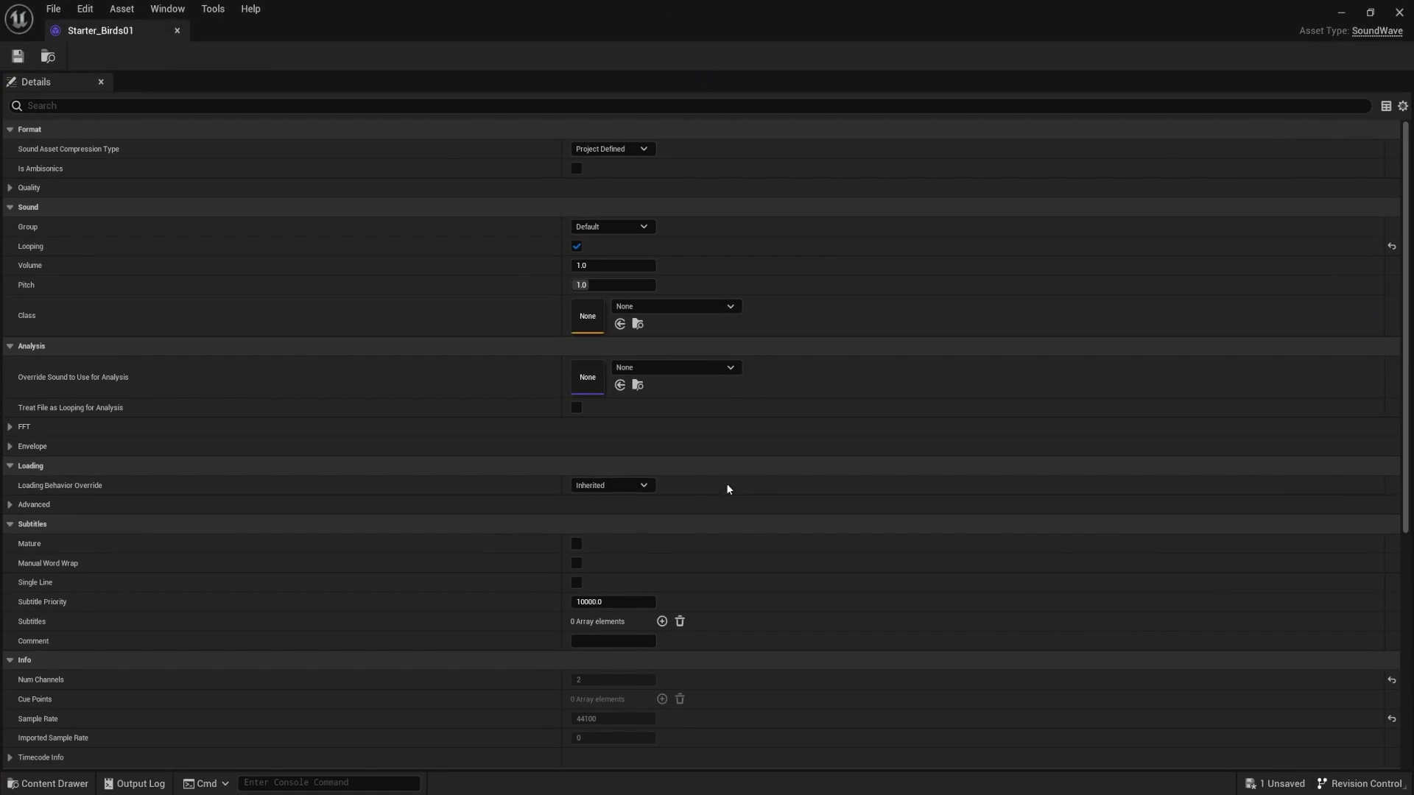
pyautogui.click(729, 307)
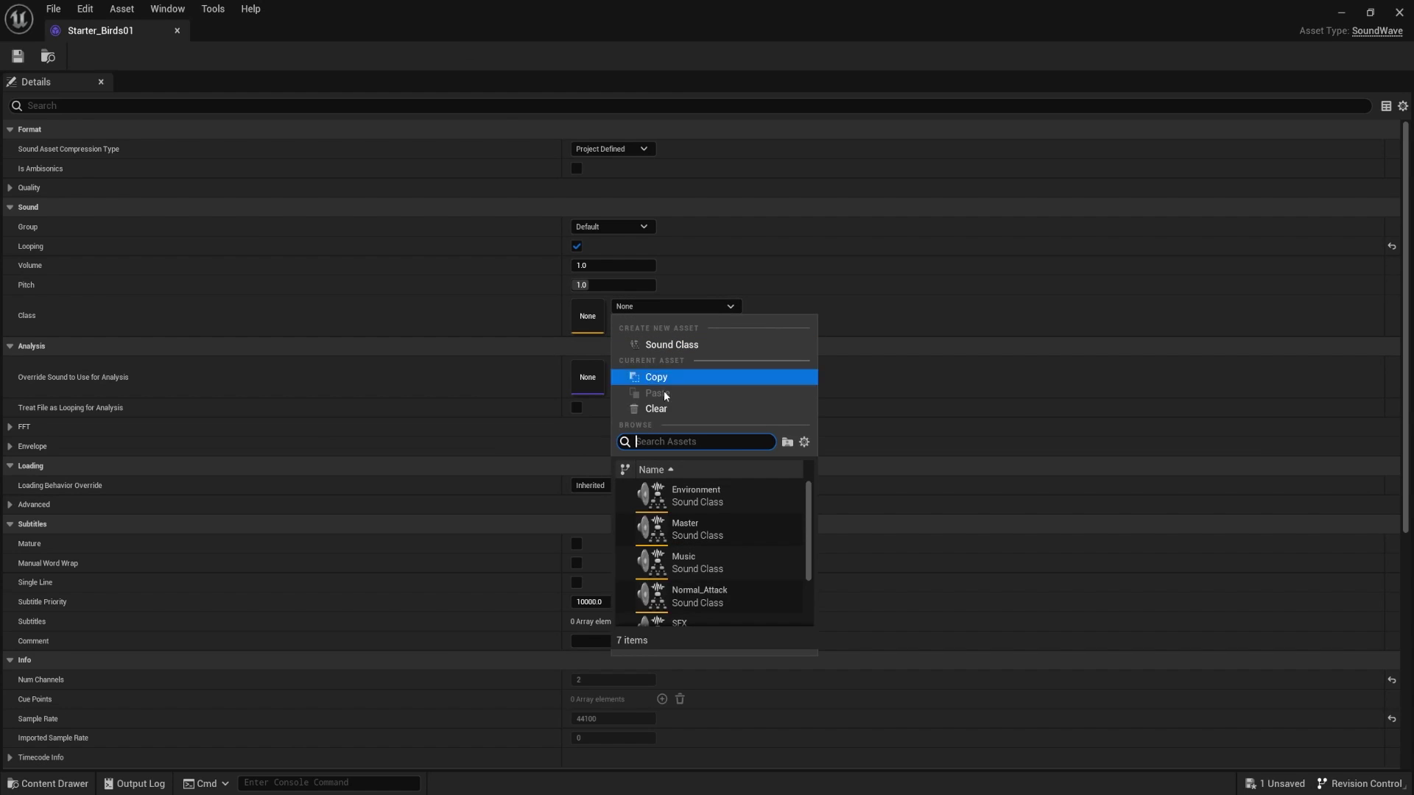
pyautogui.scroll(-3, 714, 553)
pyautogui.scroll(3, 732, 580)
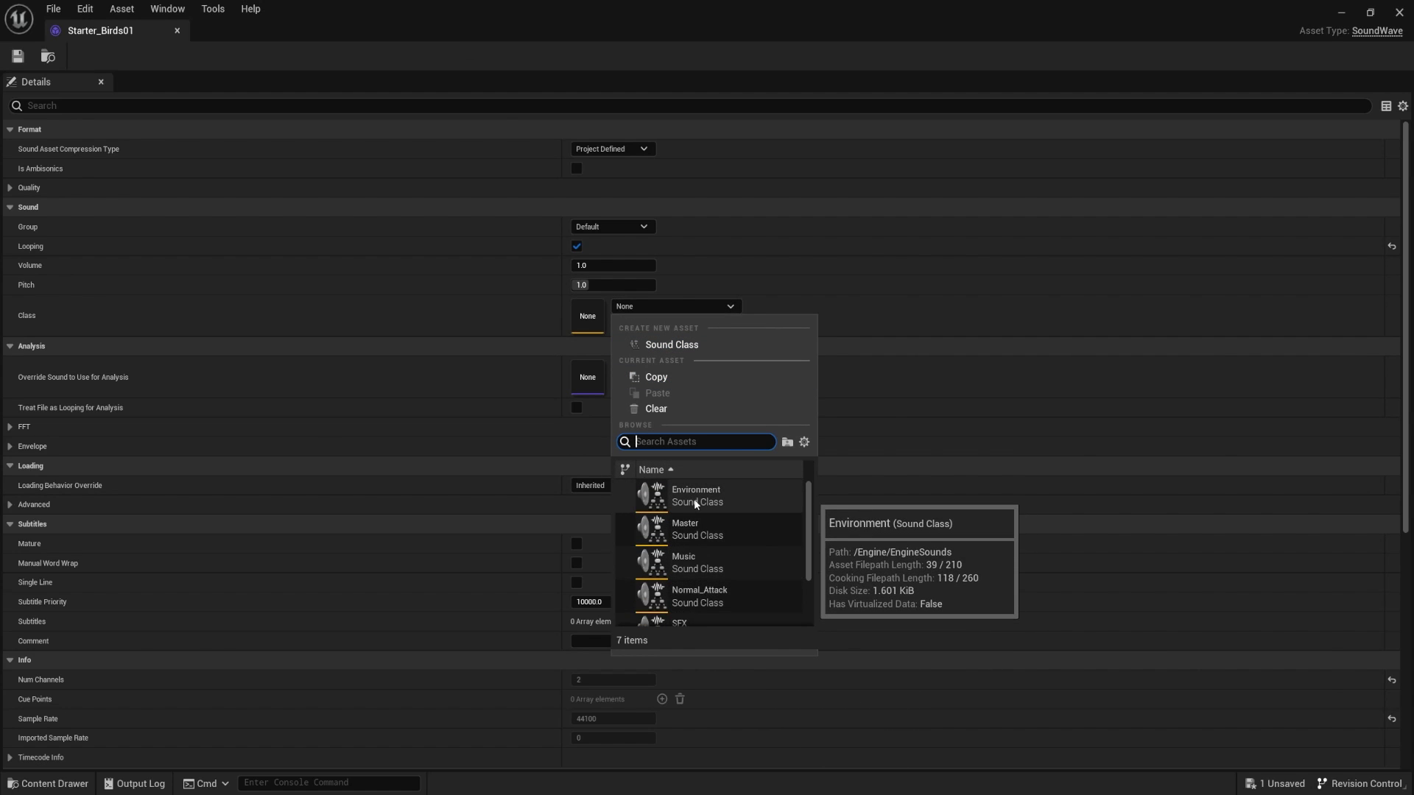
pyautogui.scroll(-3, 729, 575)
pyautogui.scroll(3, 741, 593)
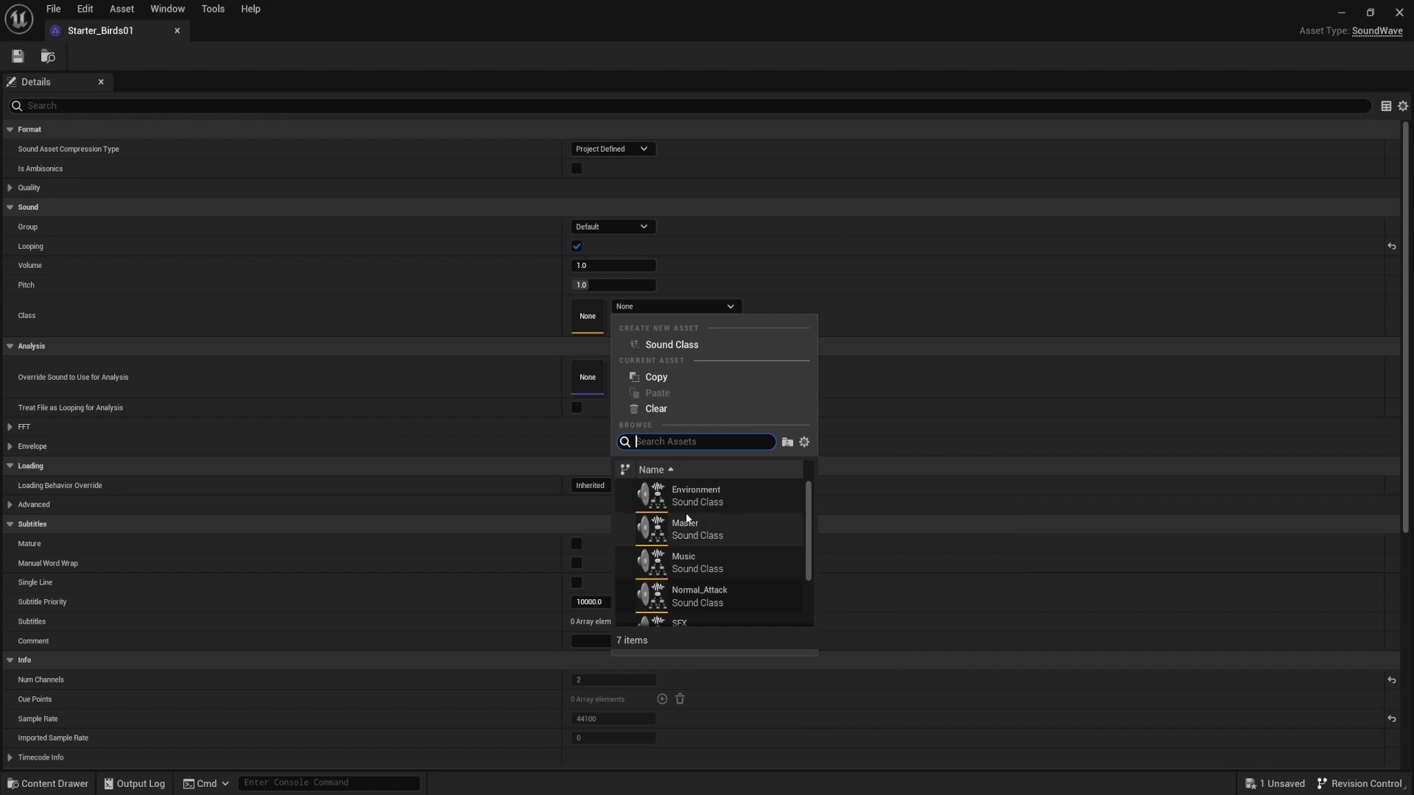
pyautogui.scroll(-3, 696, 522)
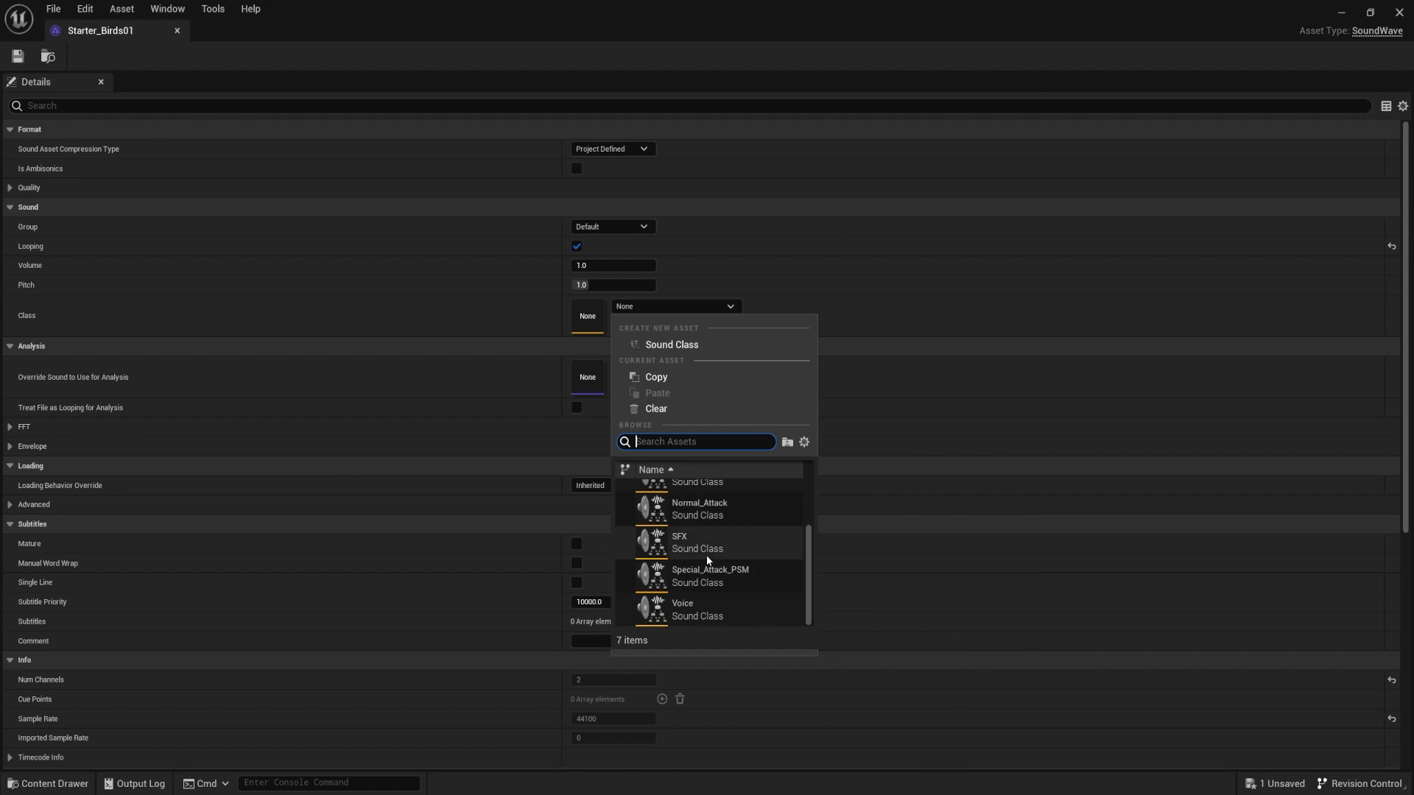
pyautogui.scroll(3, 706, 554)
pyautogui.click(701, 537)
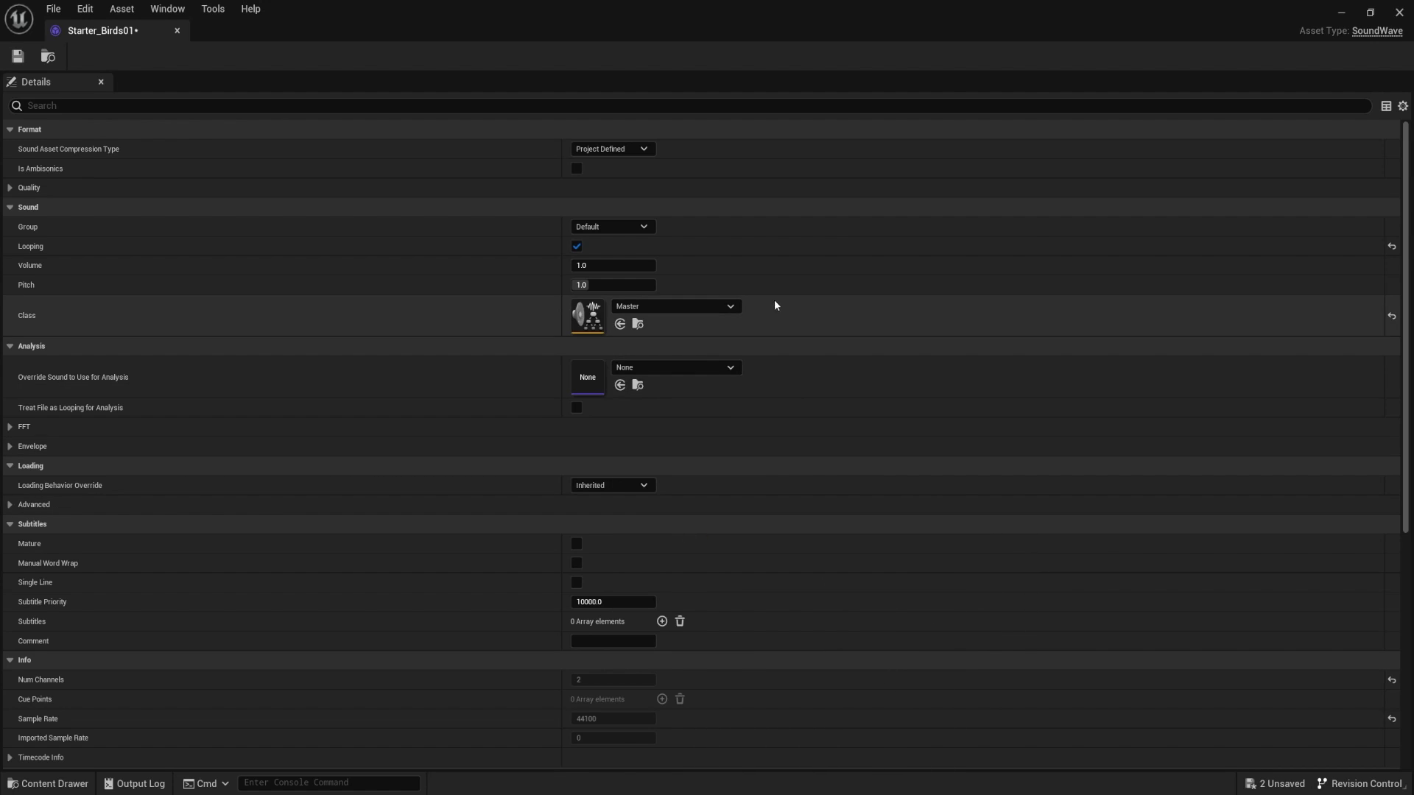
# - Locate the Master class in the EngineSounds folder and look over the other sound classes stored there
pyautogui.click(638, 324)
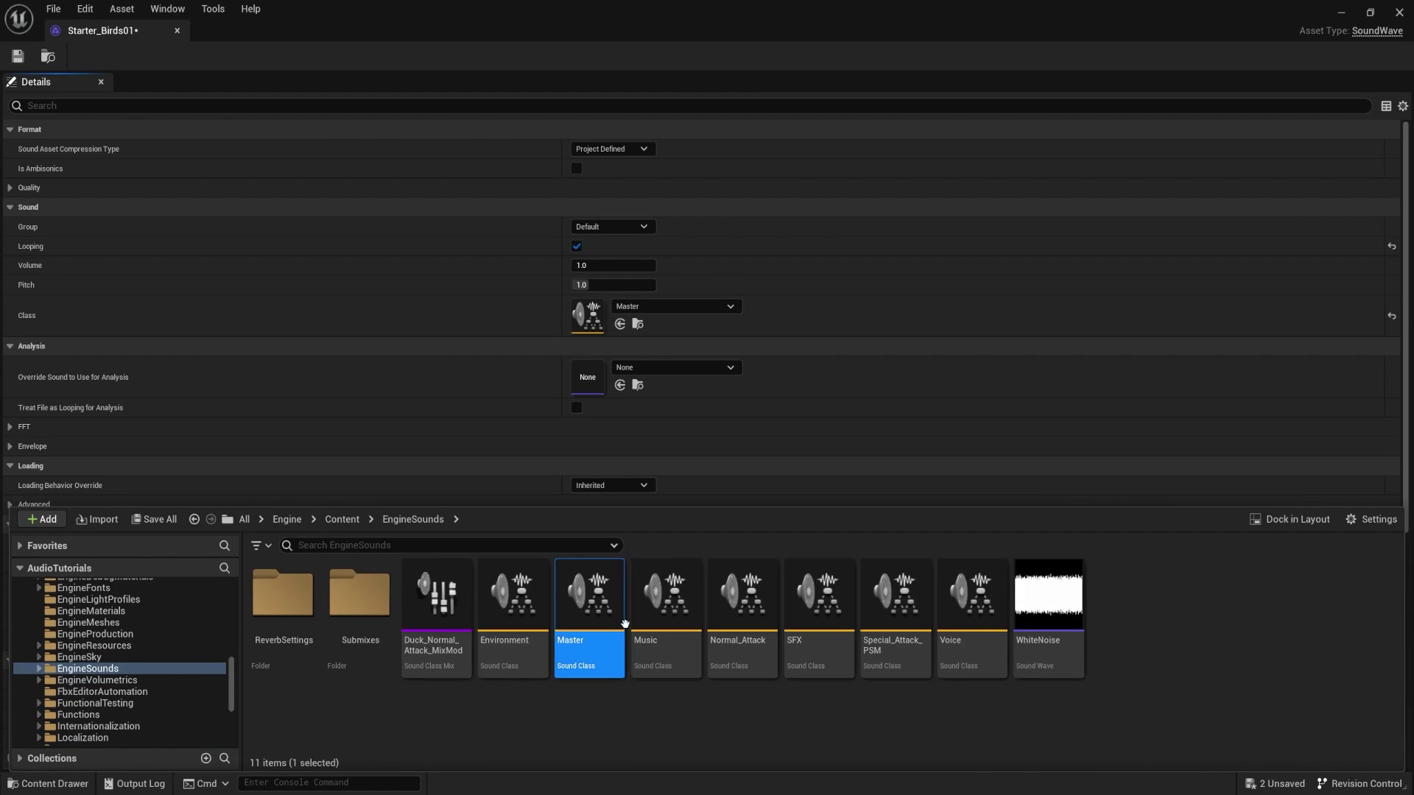
pyautogui.scroll(4, 150, 663)
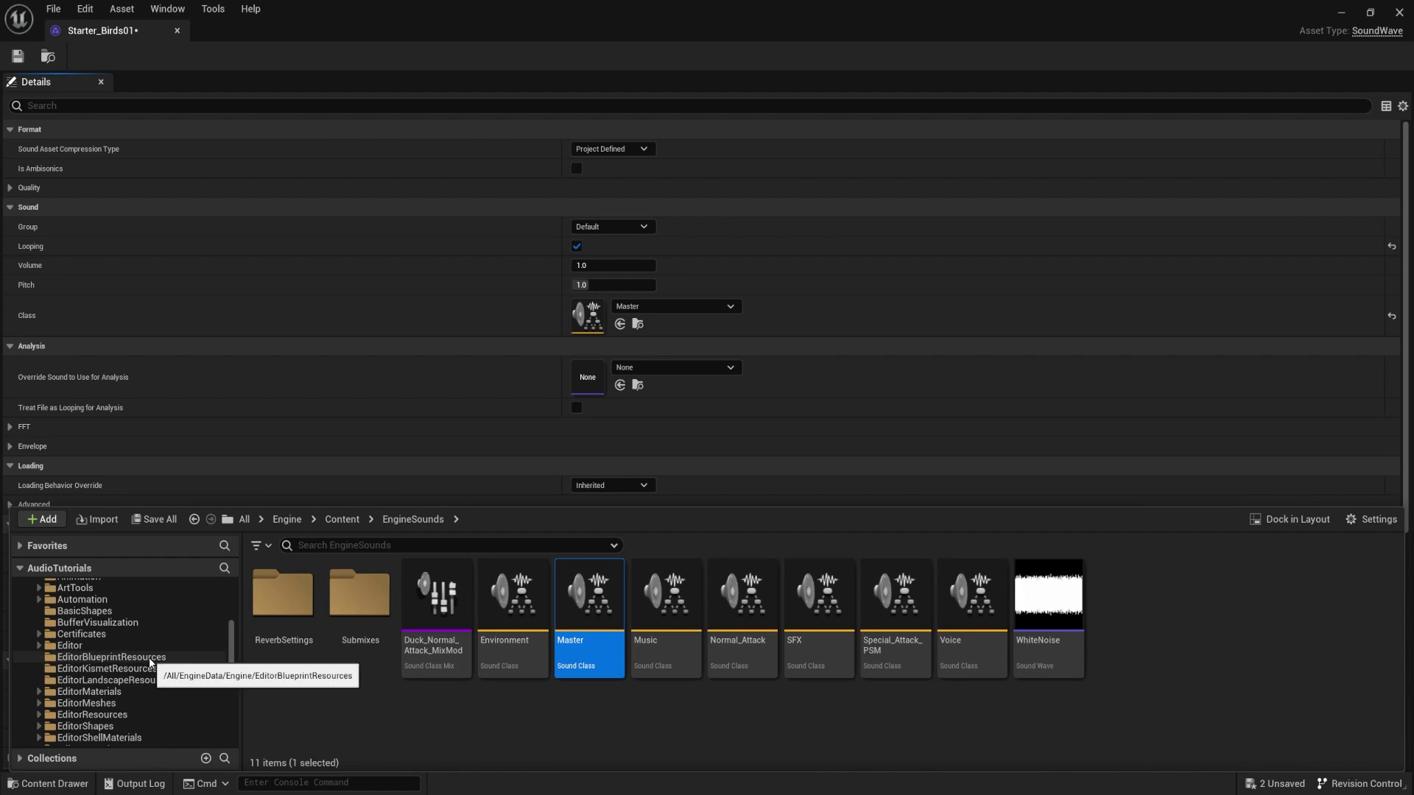
pyautogui.scroll(-5, 125, 663)
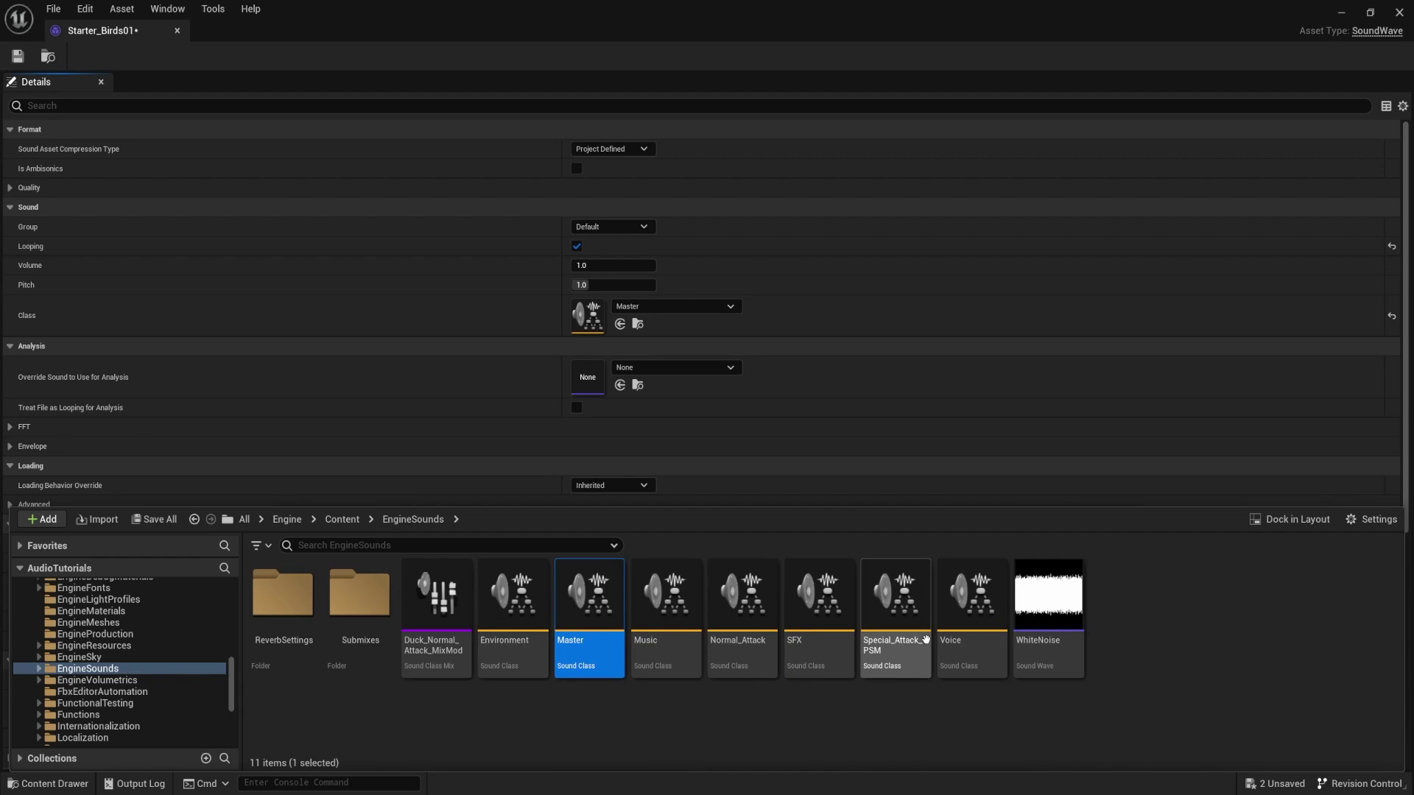
pyautogui.click(622, 721)
pyautogui.click(515, 631)
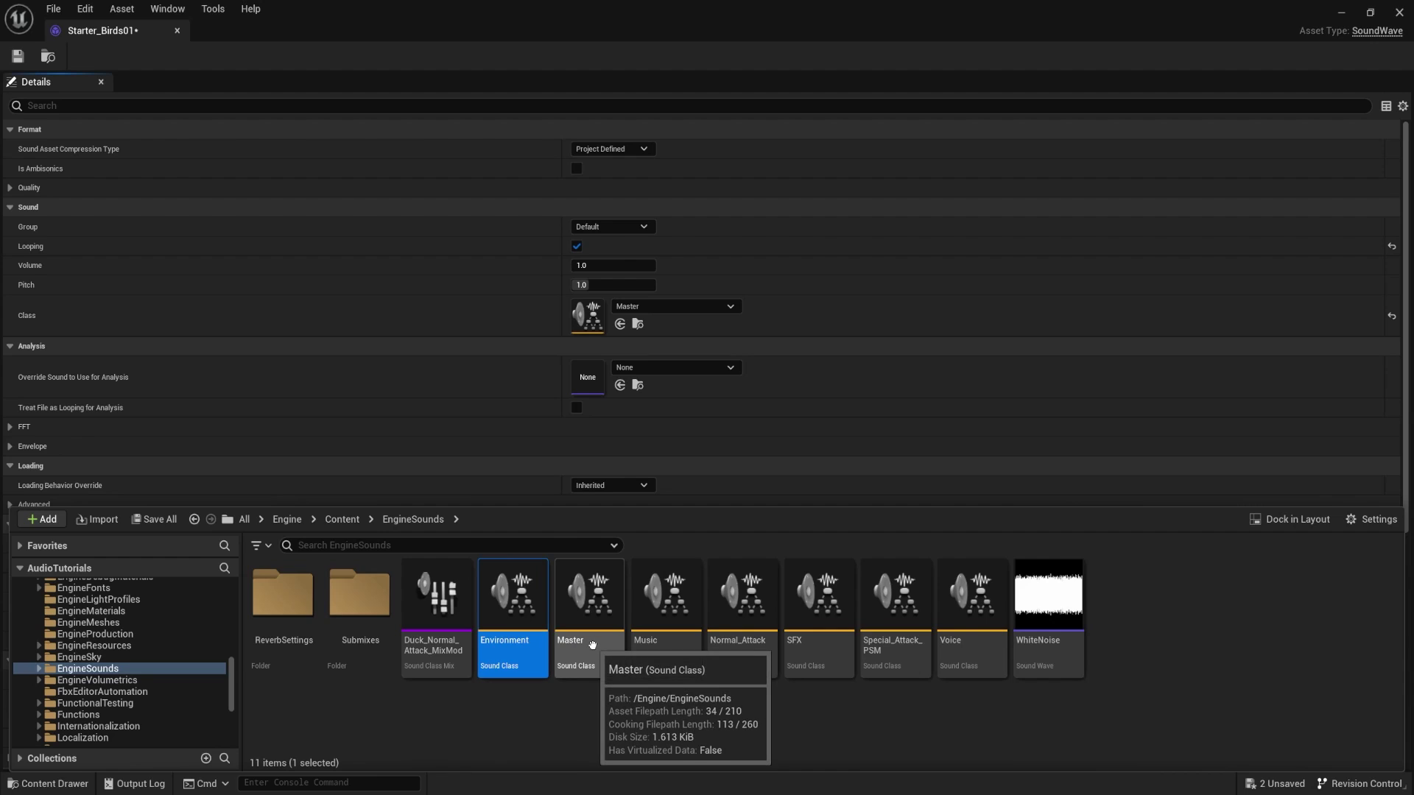
pyautogui.click(667, 641)
pyautogui.click(744, 648)
pyautogui.click(900, 648)
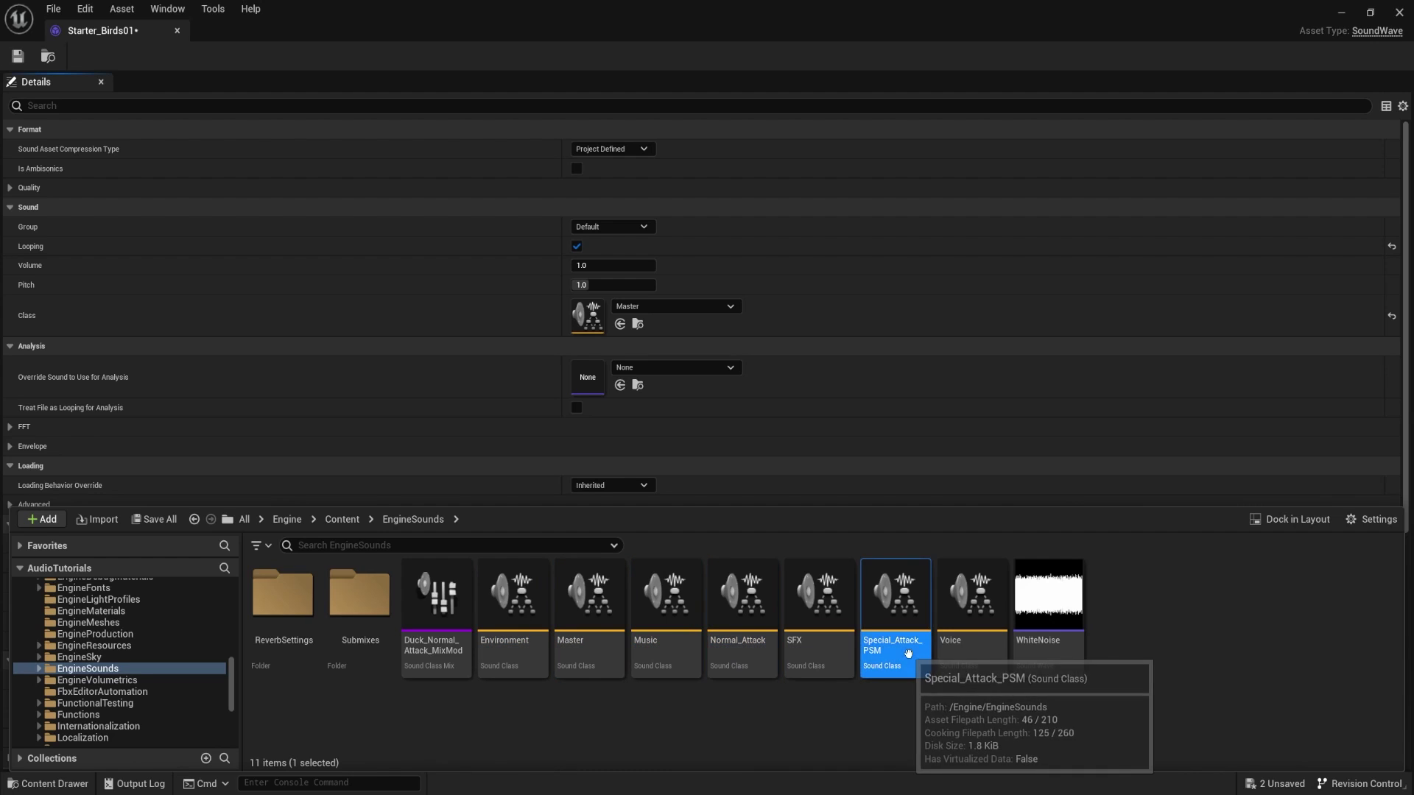
# - Duplicate the SFX sound class as EnvironmentNEW and save the Starter_Birds01 sound wave
pyautogui.click(807, 651)
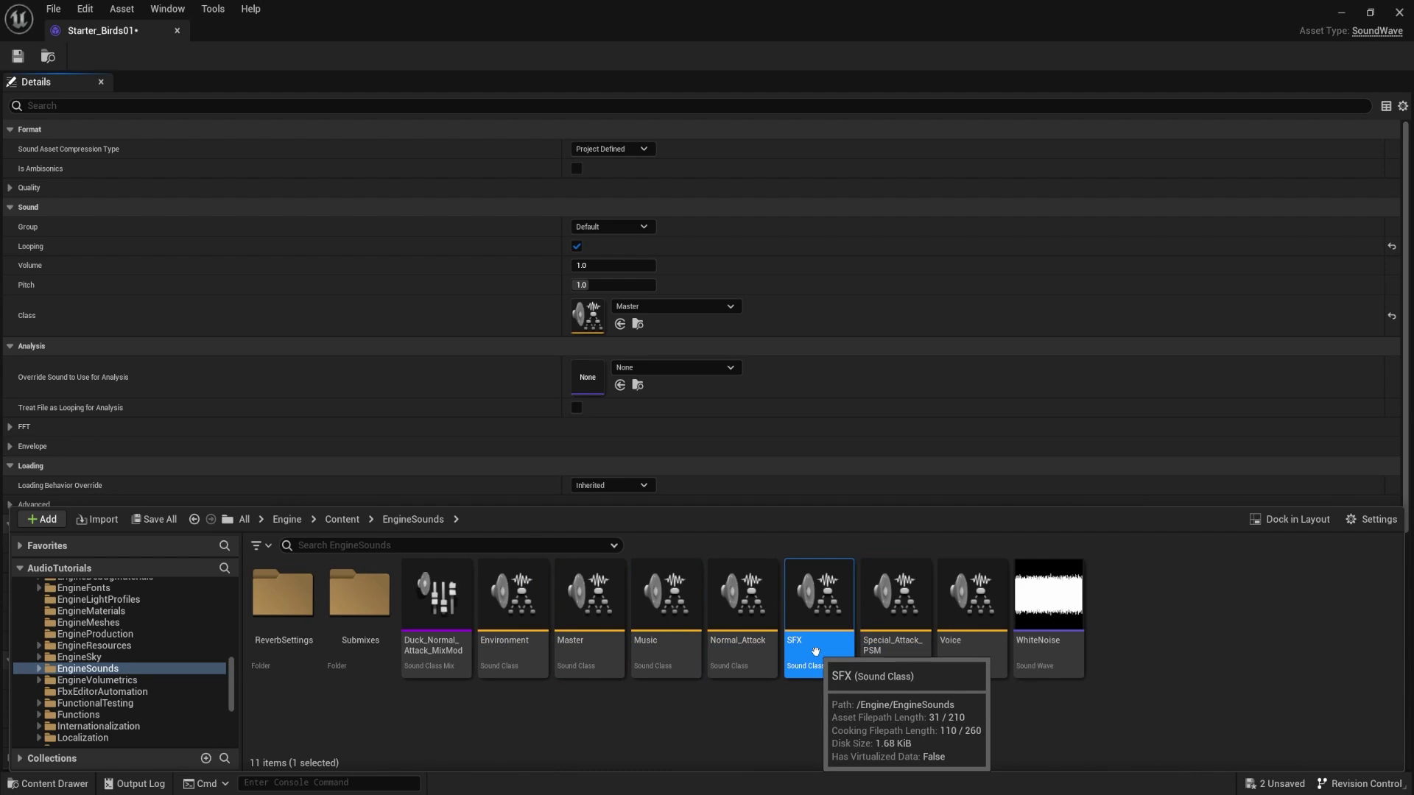
pyautogui.hotkey('ctrl', 'd')
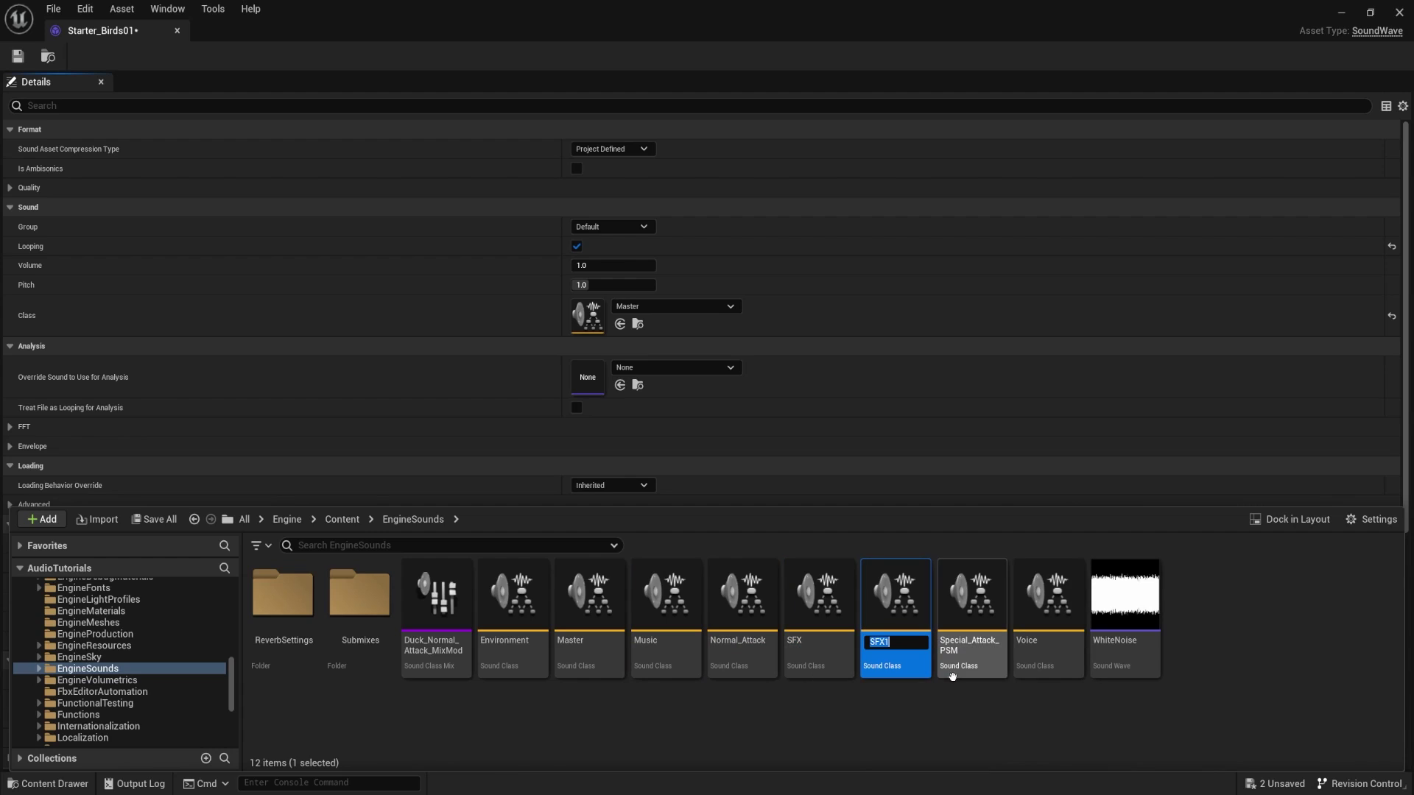
pyautogui.write('EnvironmentNEW')
pyautogui.press('Return')
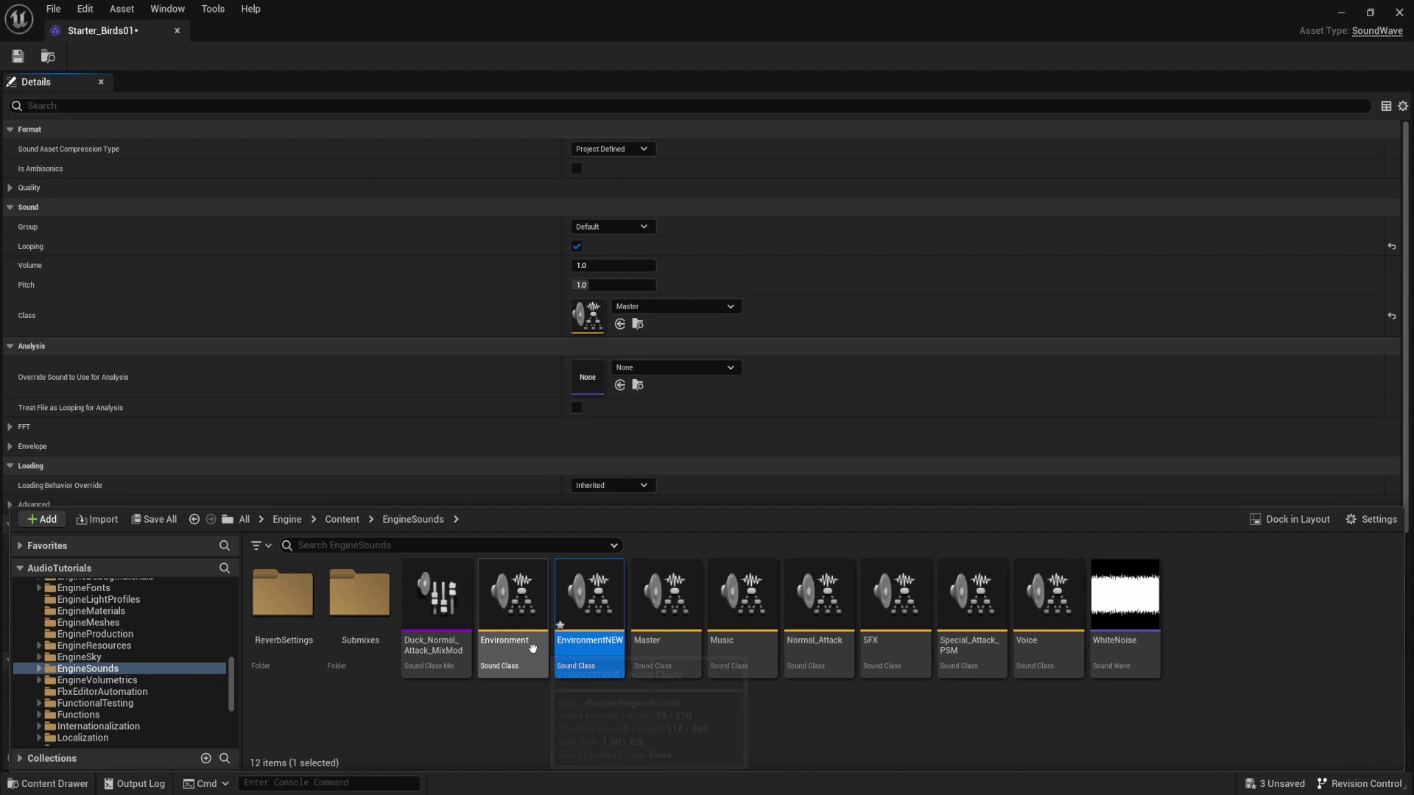
pyautogui.click(18, 57)
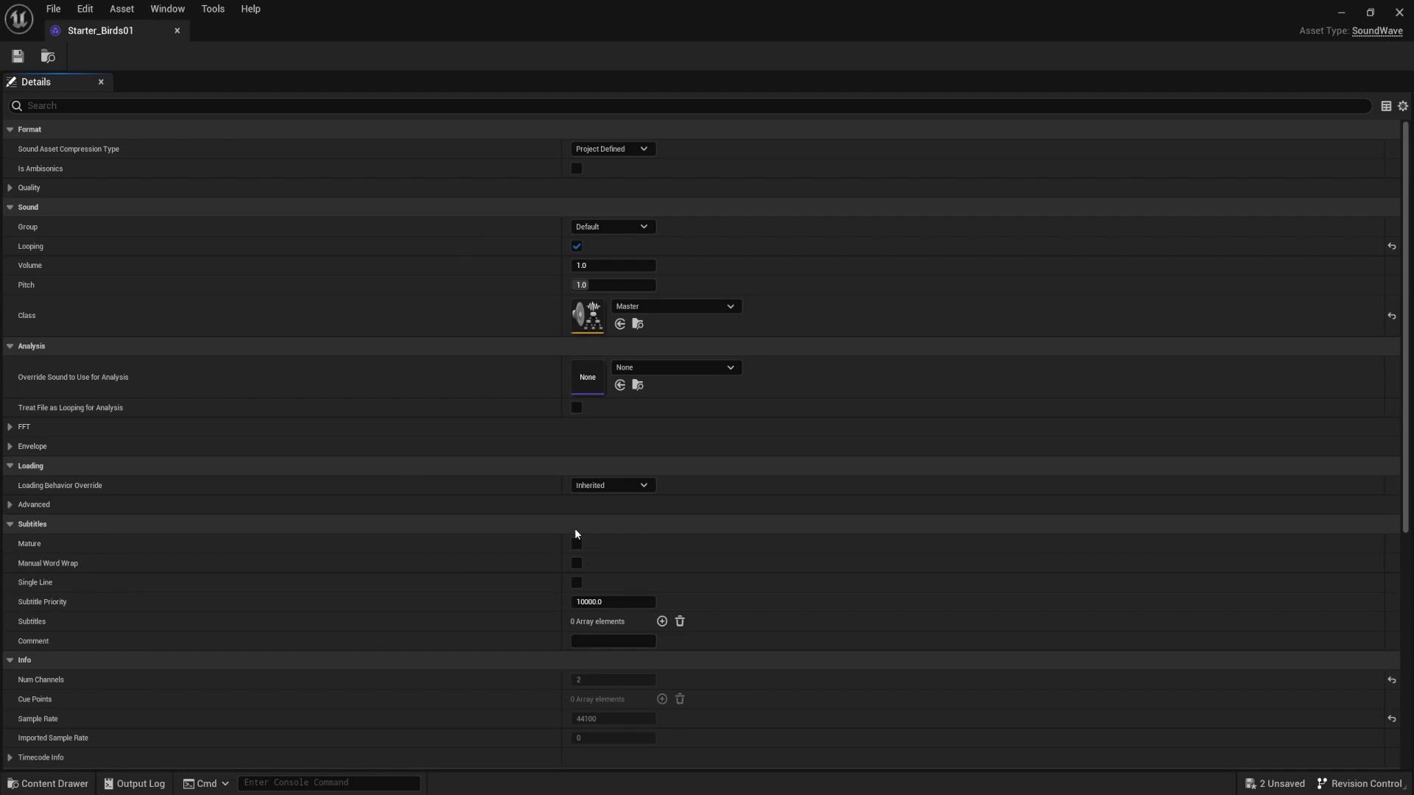
# - Check the sound classes available for Starter_Birds01 and open its Master class from the EngineSounds folder
pyautogui.click(719, 308)
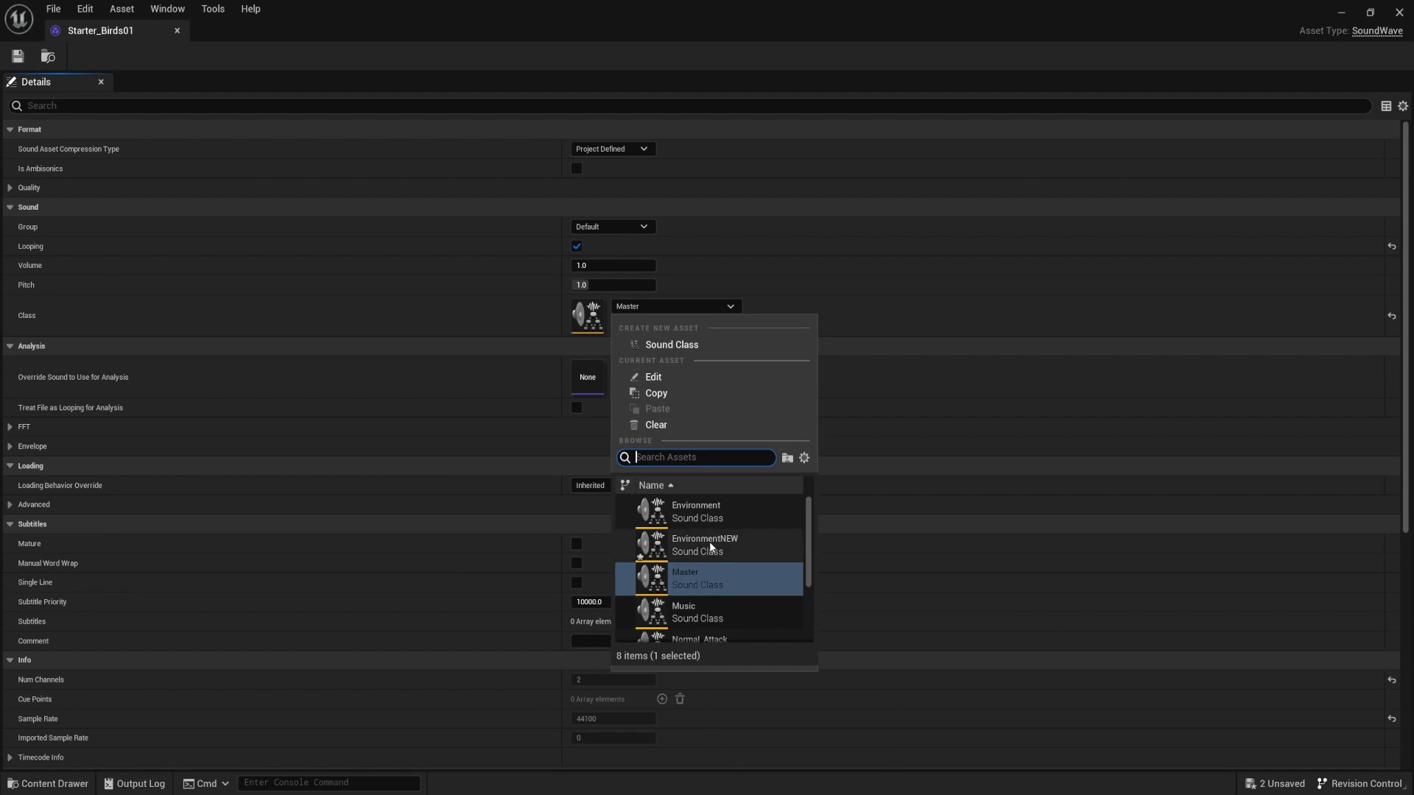
pyautogui.click(576, 304)
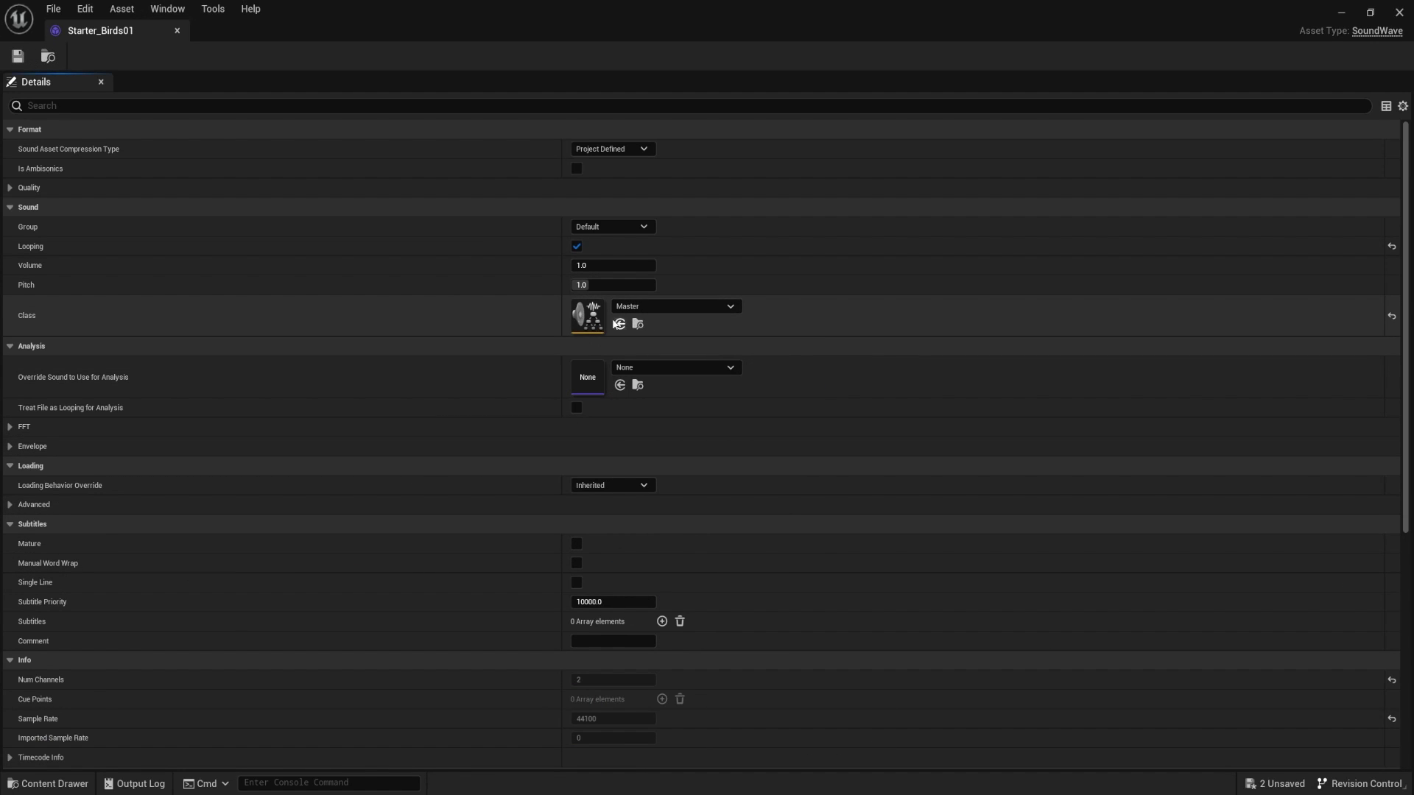
pyautogui.click(663, 307)
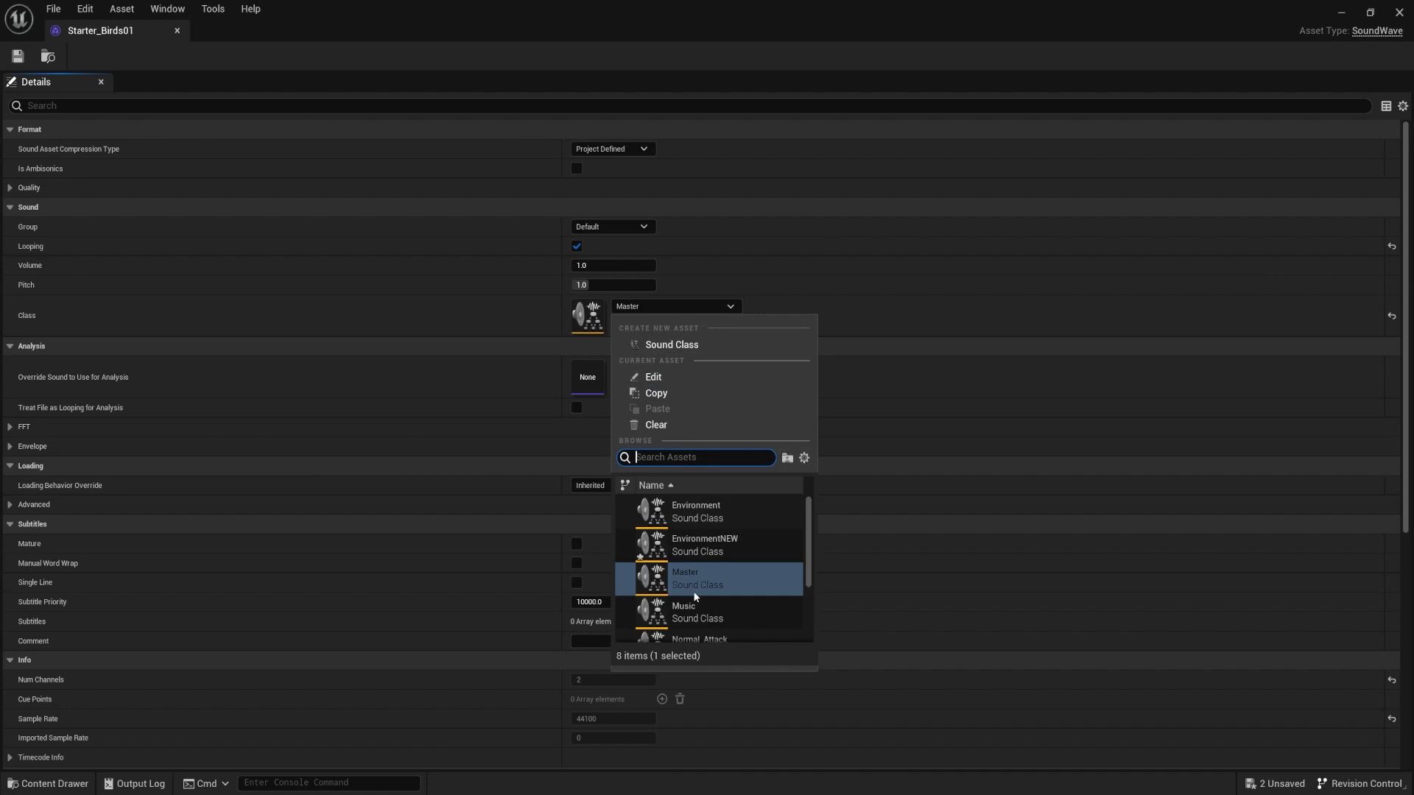
pyautogui.click(828, 327)
pyautogui.click(638, 324)
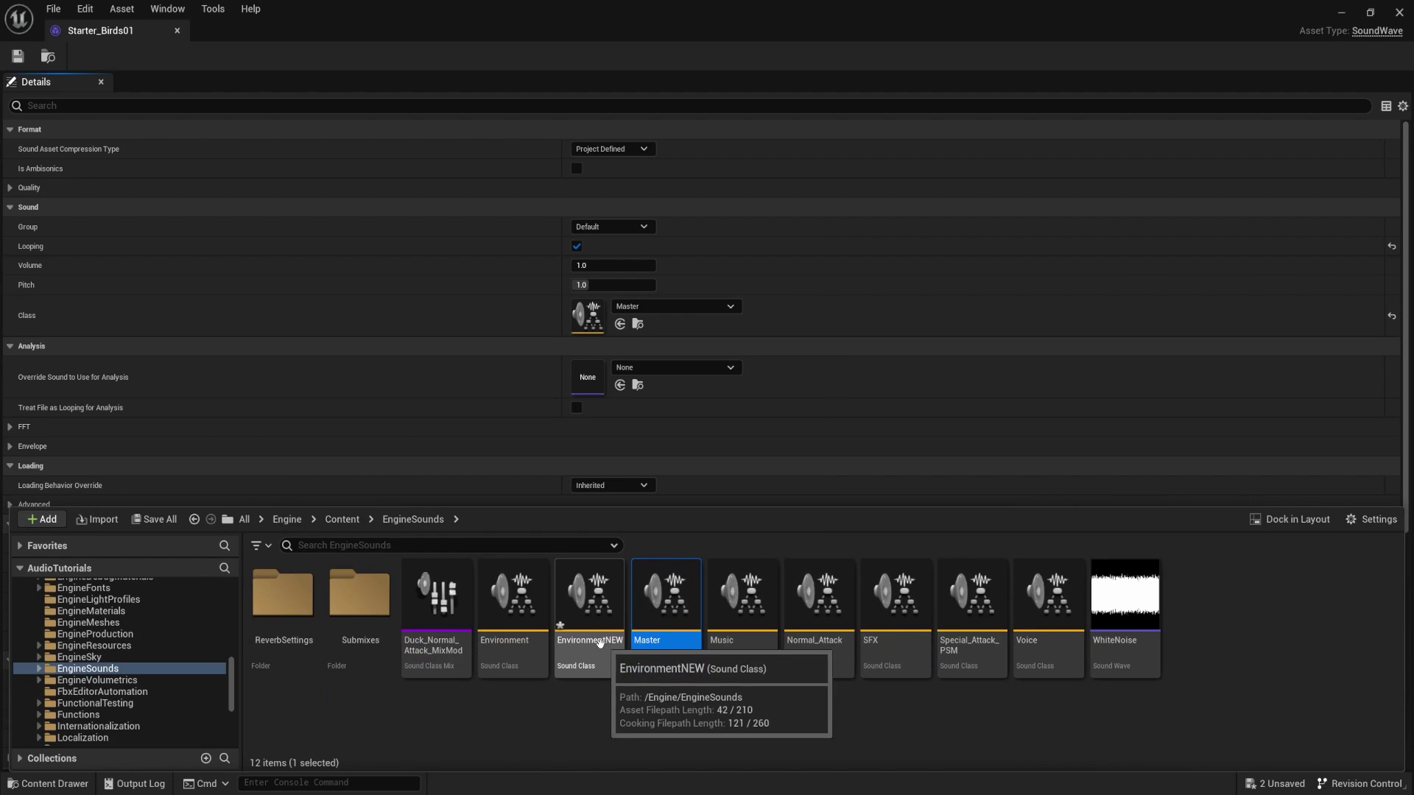
pyautogui.doubleClick(588, 648)
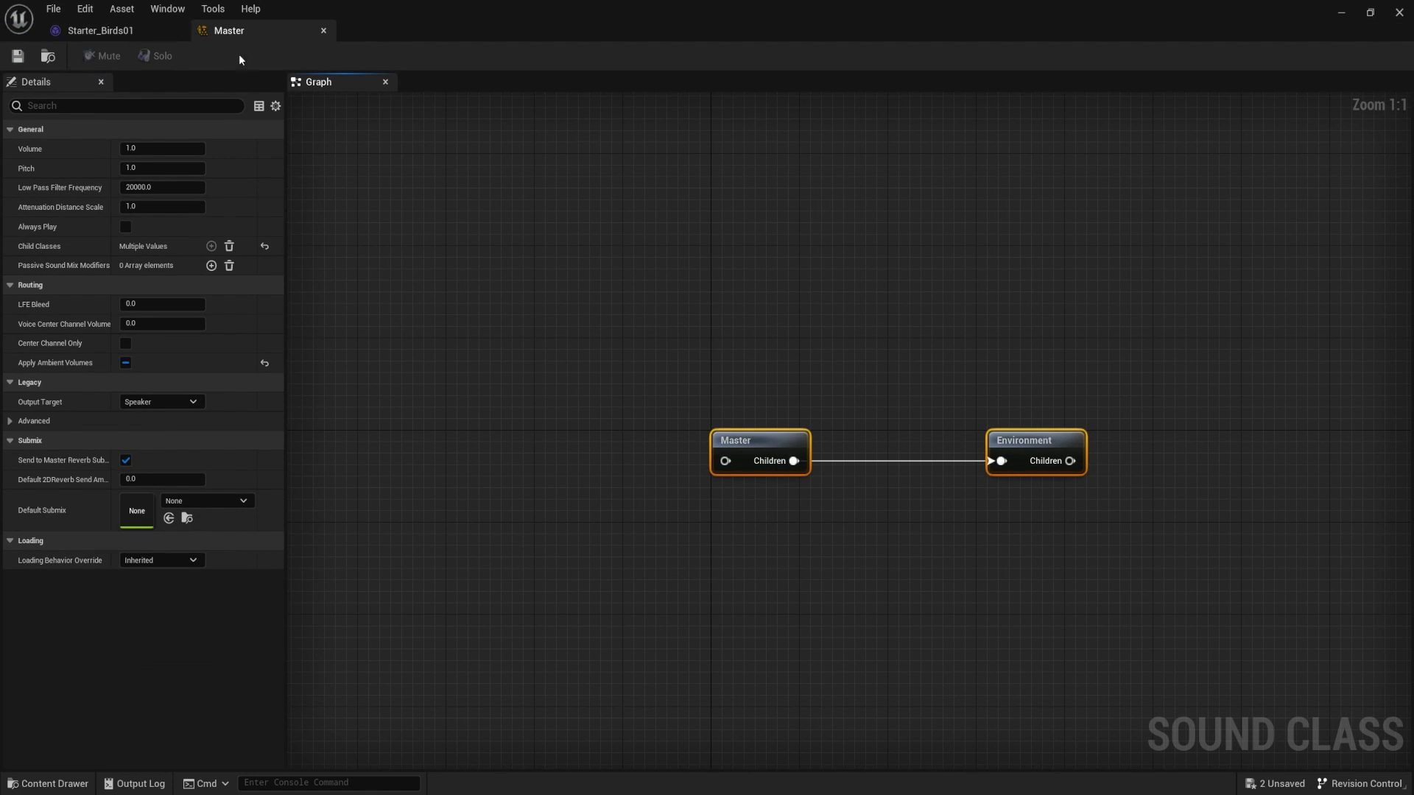
# - Delete the Environment child node from the Master sound class graph
pyautogui.click(1031, 442)
pyautogui.press('Delete')
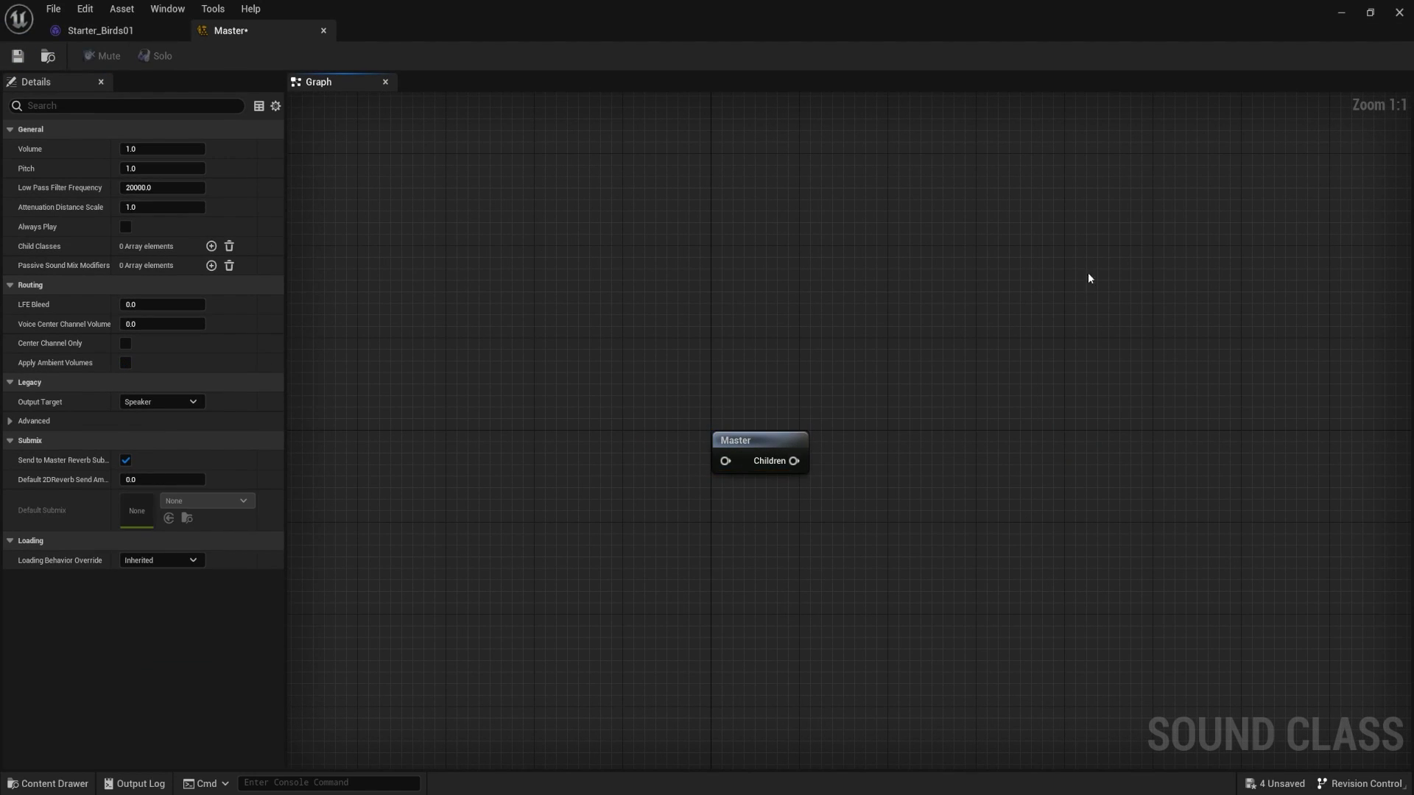
pyautogui.moveTo(867, 642); pyautogui.dragTo(909, 537, button='right')
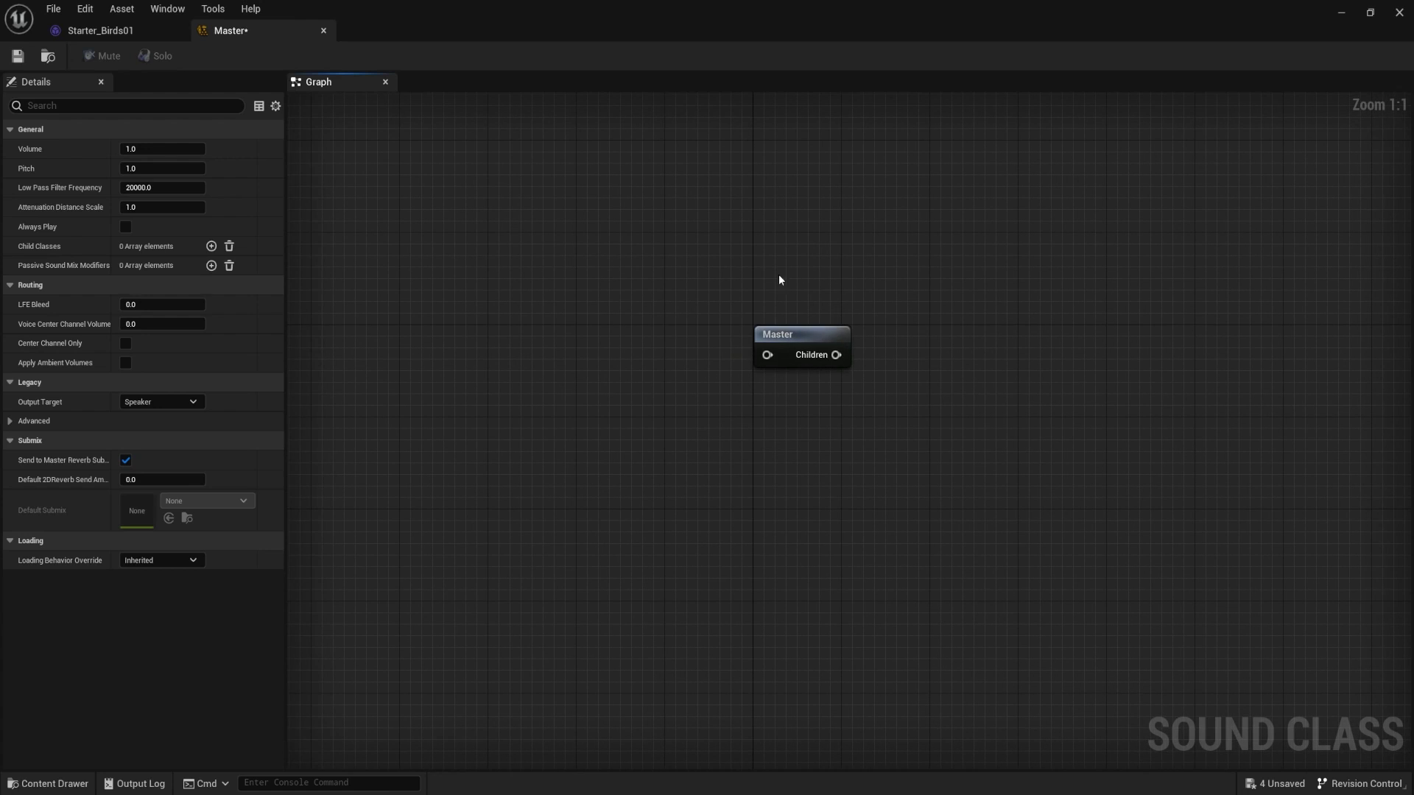
pyautogui.moveTo(943, 357); pyautogui.dragTo(683, 295, button='right')
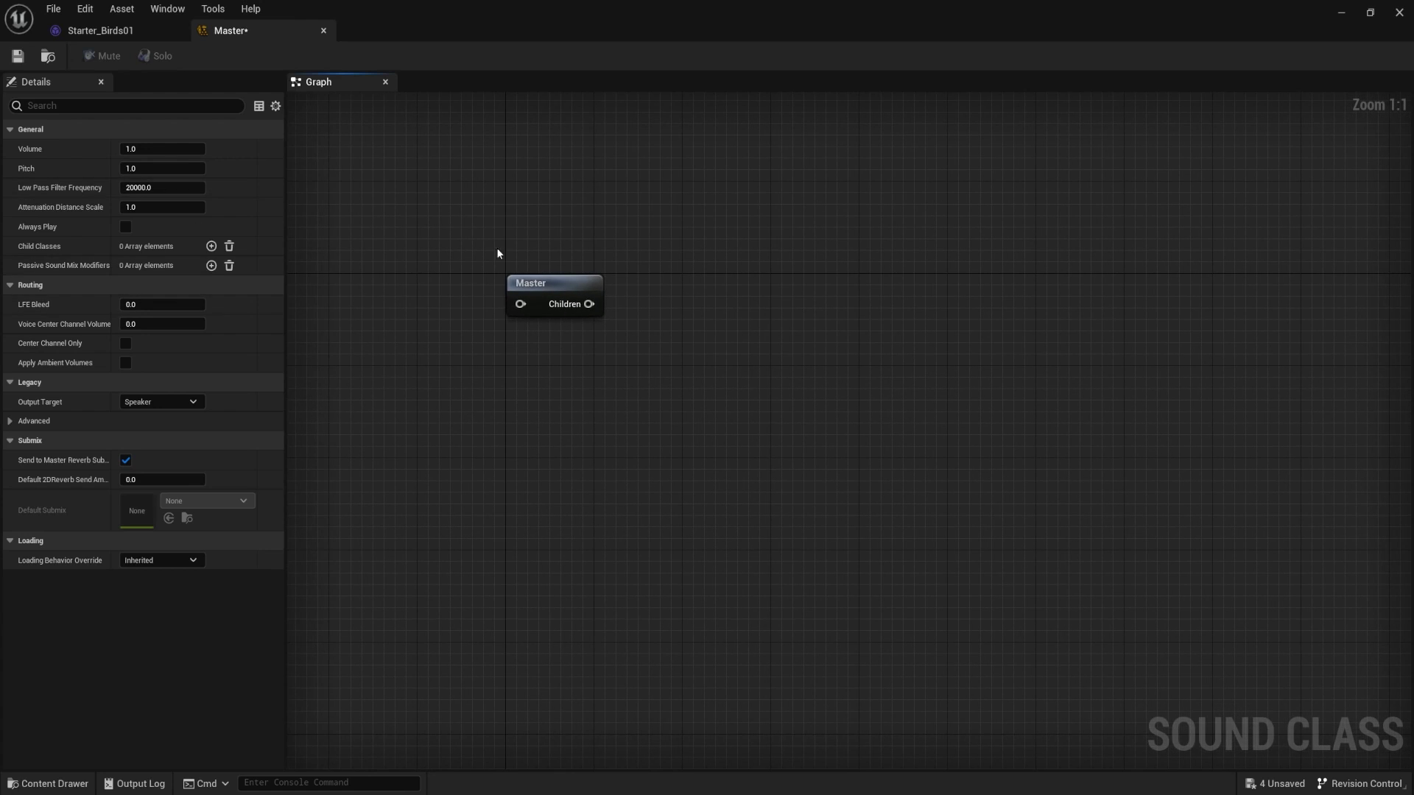
pyautogui.click(538, 283)
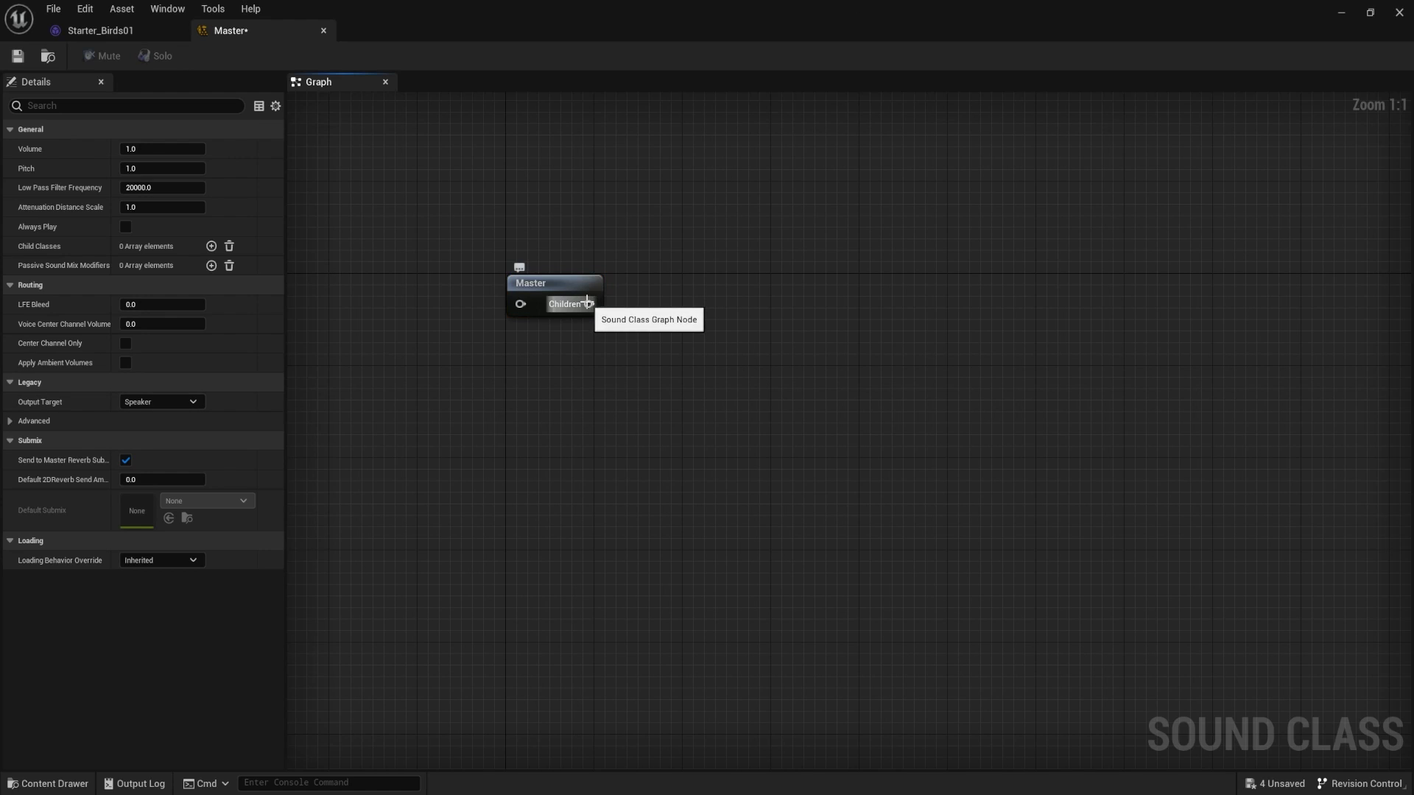
pyautogui.moveTo(588, 304); pyautogui.dragTo(713, 398)
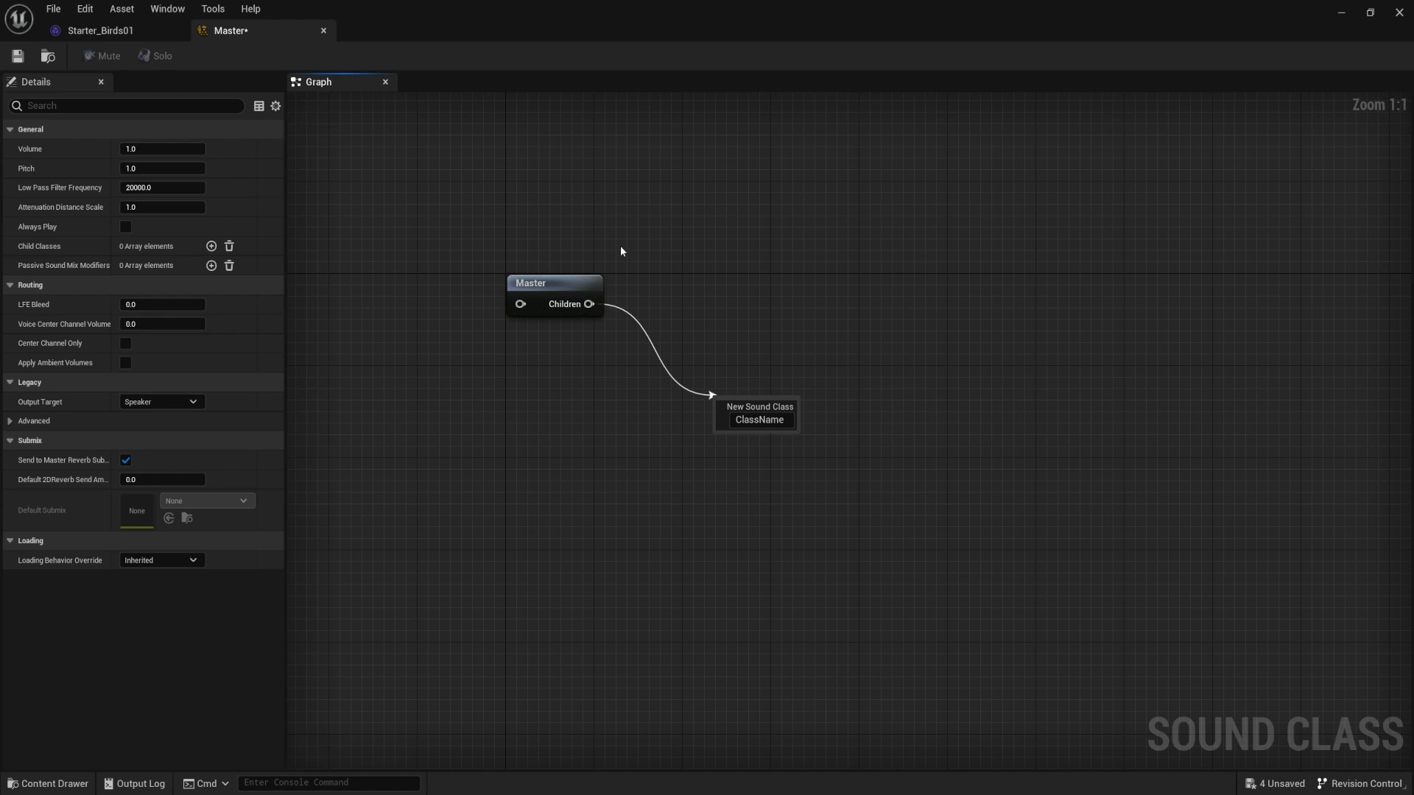
pyautogui.click(673, 321)
pyautogui.moveTo(590, 304); pyautogui.dragTo(683, 372)
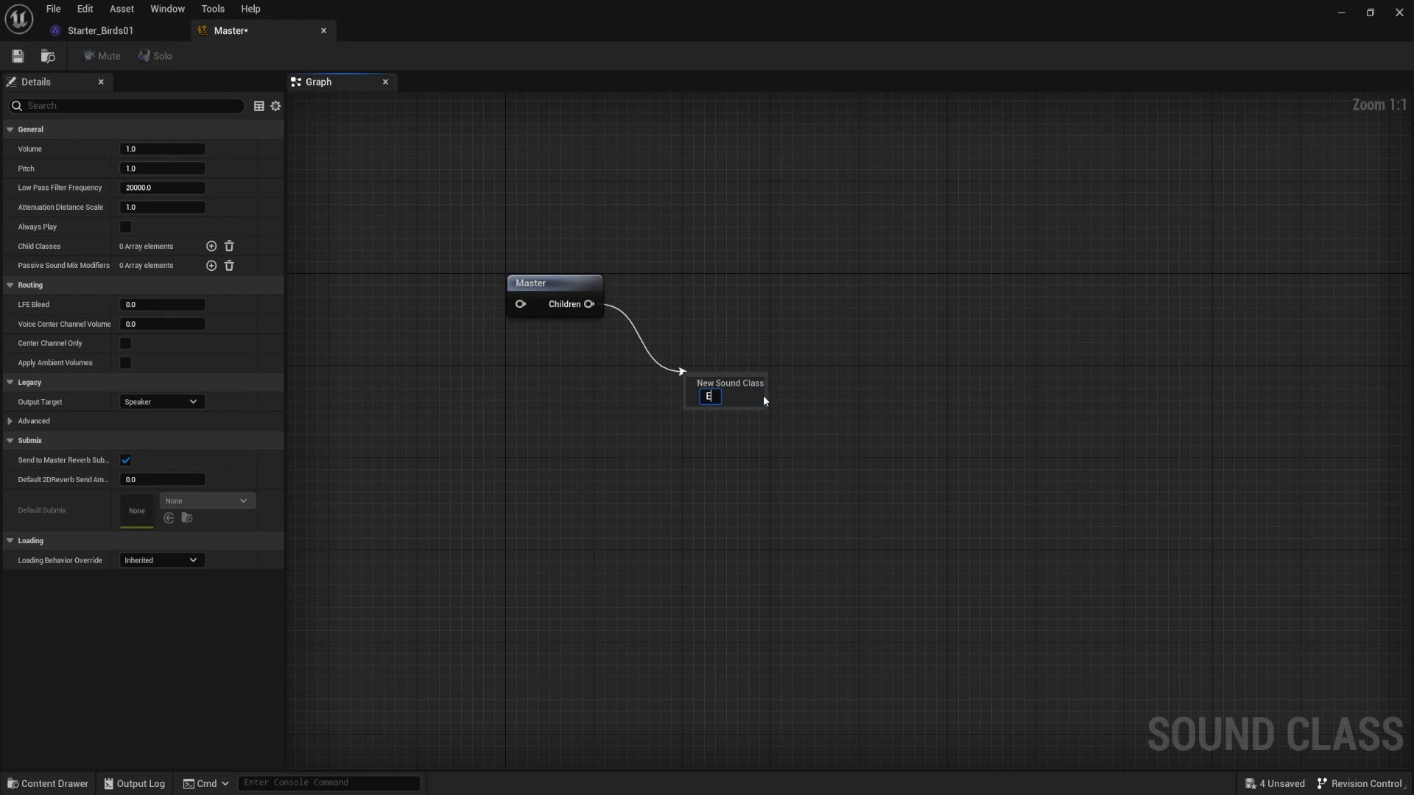
pyautogui.press('BackSpace')
pyautogui.click(712, 242)
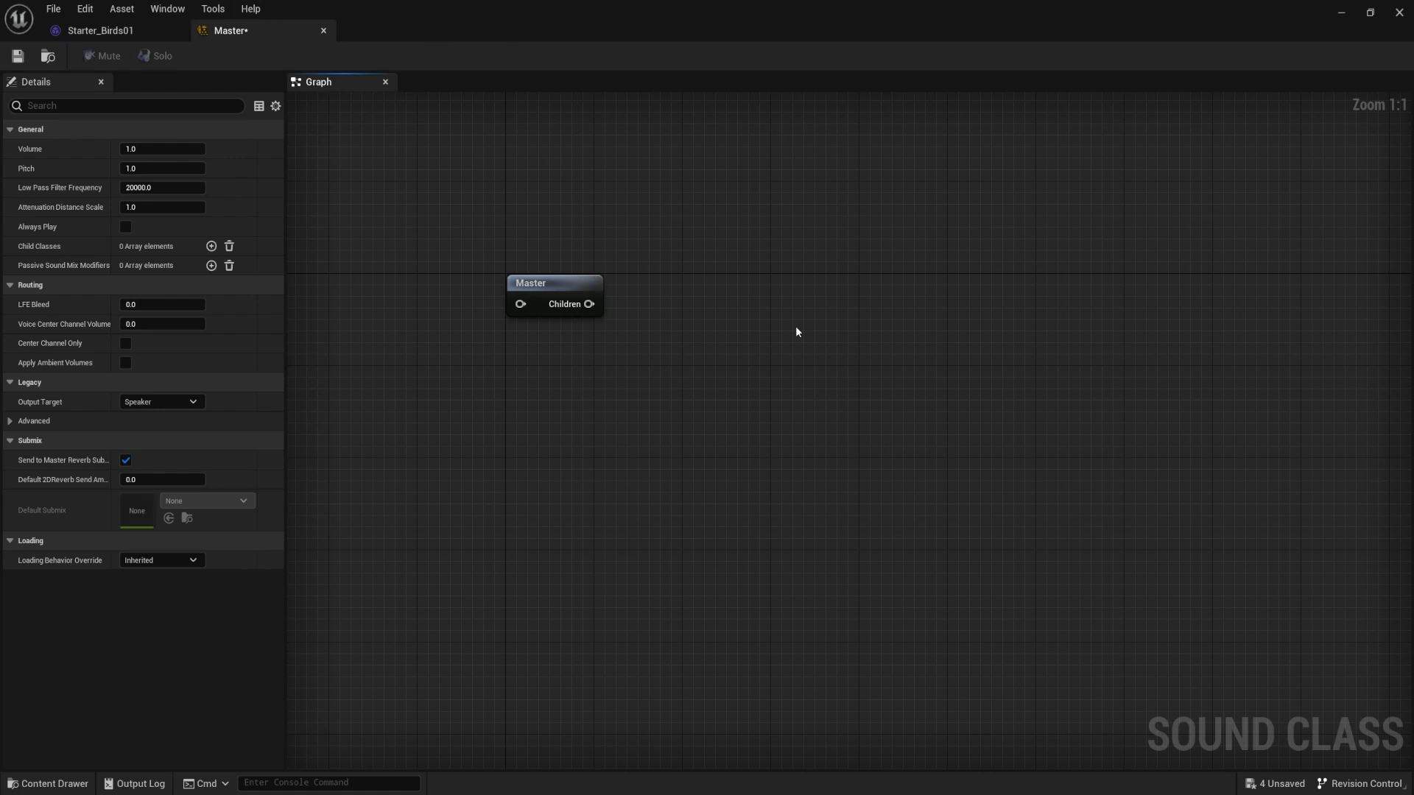
# - Add the existing EnvironmentNEW sound class to the Master graph, below and beside the Master node
pyautogui.hotkey('ctrl', 'space')
pyautogui.click(587, 662)
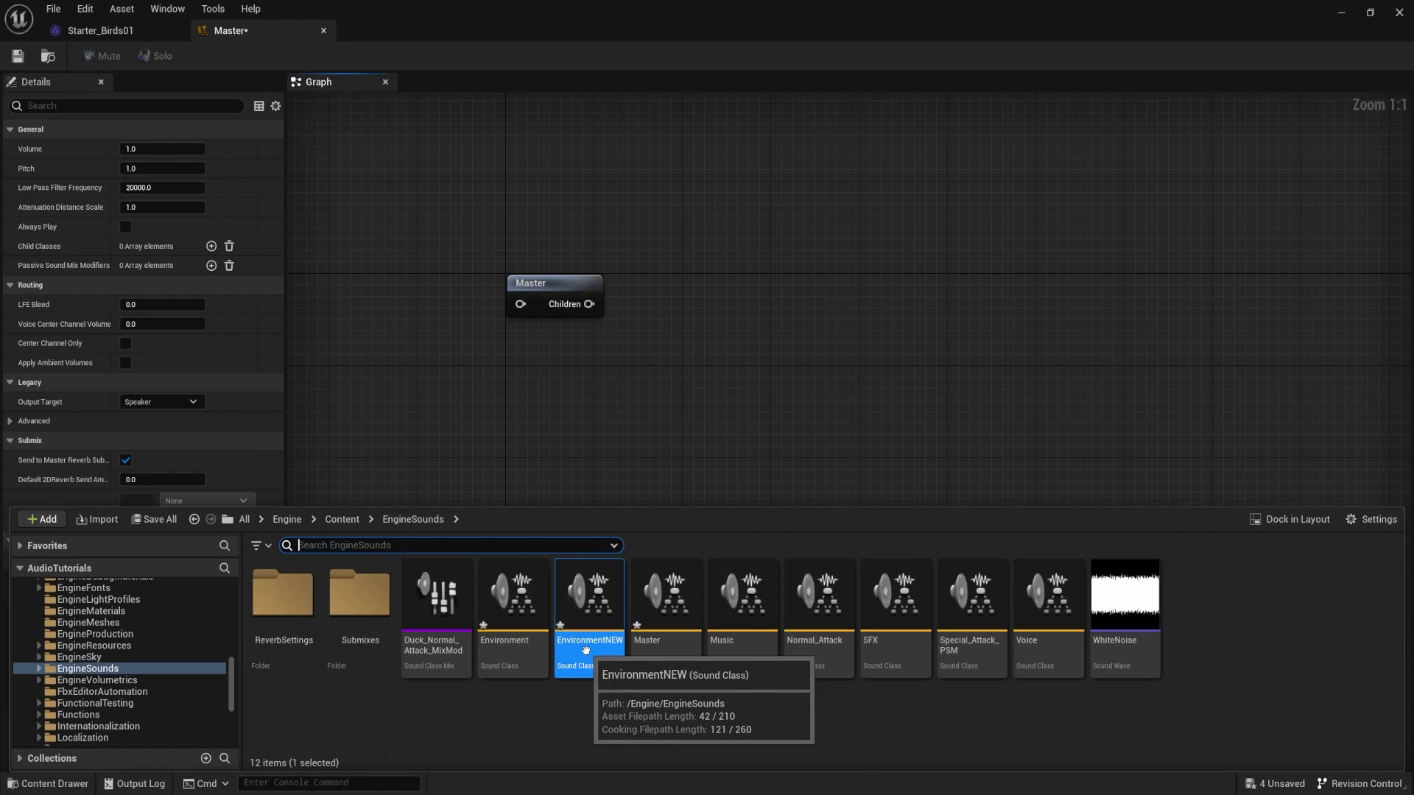
pyautogui.moveTo(587, 662); pyautogui.dragTo(707, 401)
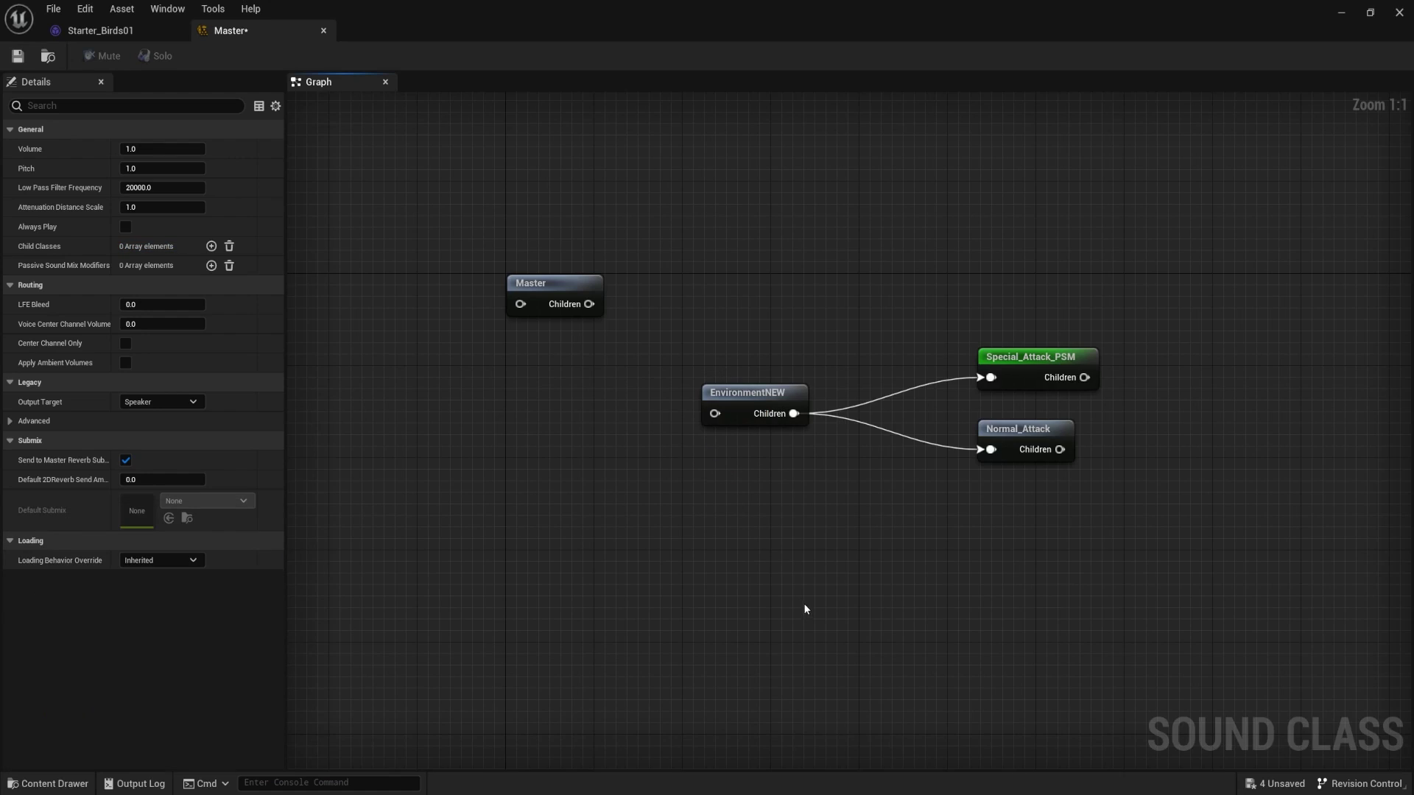
# - Delete the Special_Attack_PSM and Normal_Attack nodes and connect EnvironmentNEW as a child of Master
pyautogui.moveTo(972, 554); pyautogui.dragTo(1067, 424)
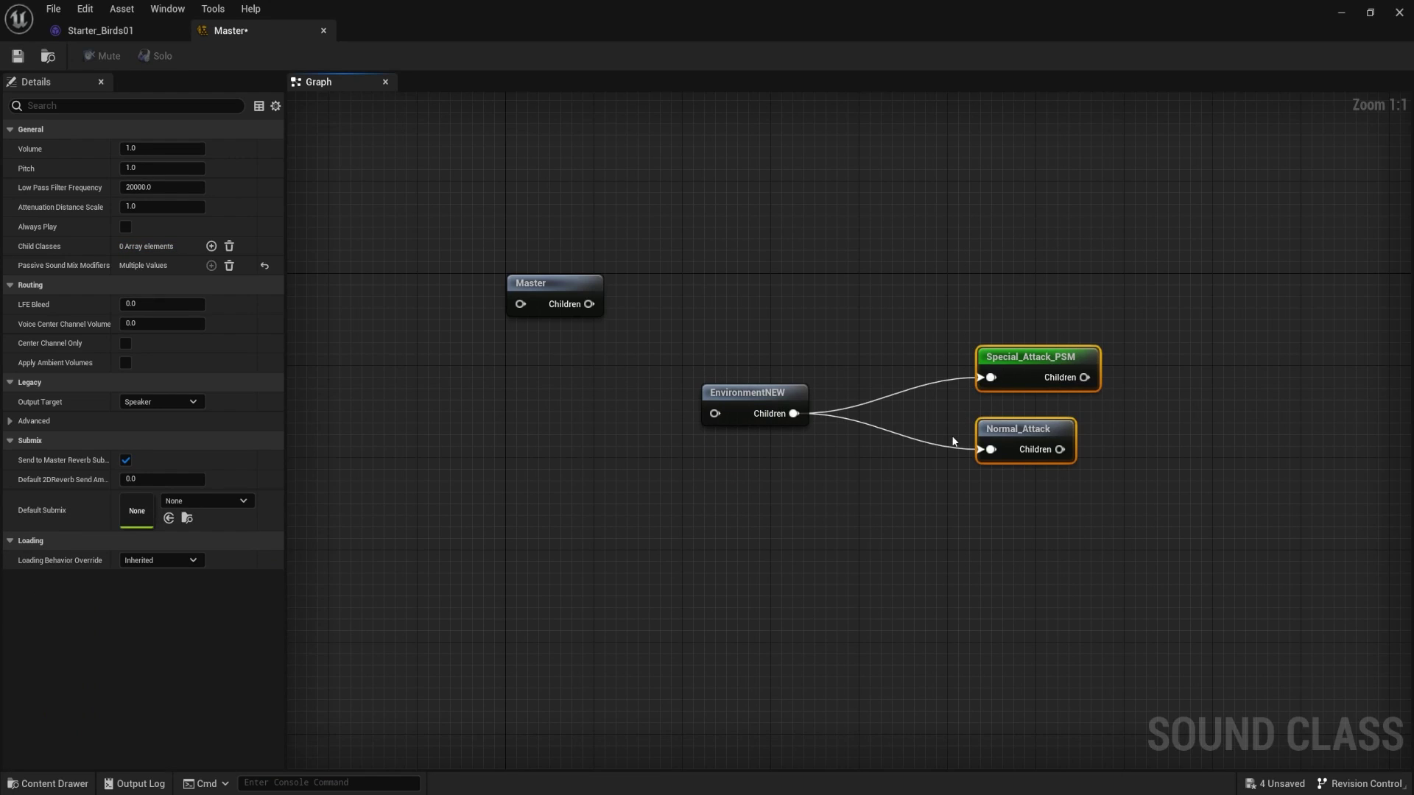
pyautogui.press('Delete')
pyautogui.moveTo(751, 394); pyautogui.dragTo(722, 353)
pyautogui.moveTo(589, 304); pyautogui.dragTo(727, 447)
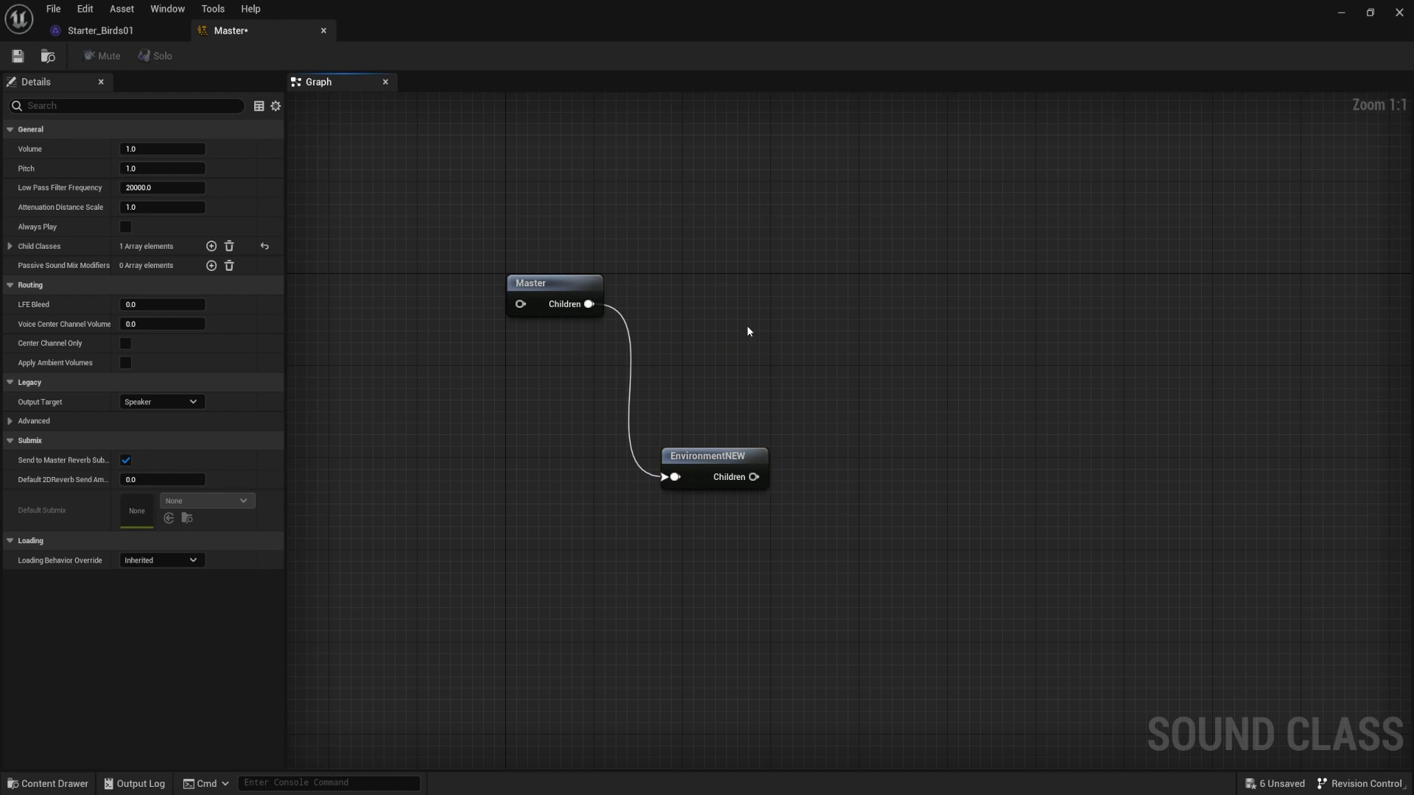
# - Add the Music sound class to the graph and connect it as another child of Master
pyautogui.hotkey('ctrl', 'space')
pyautogui.moveTo(743, 604); pyautogui.dragTo(712, 329)
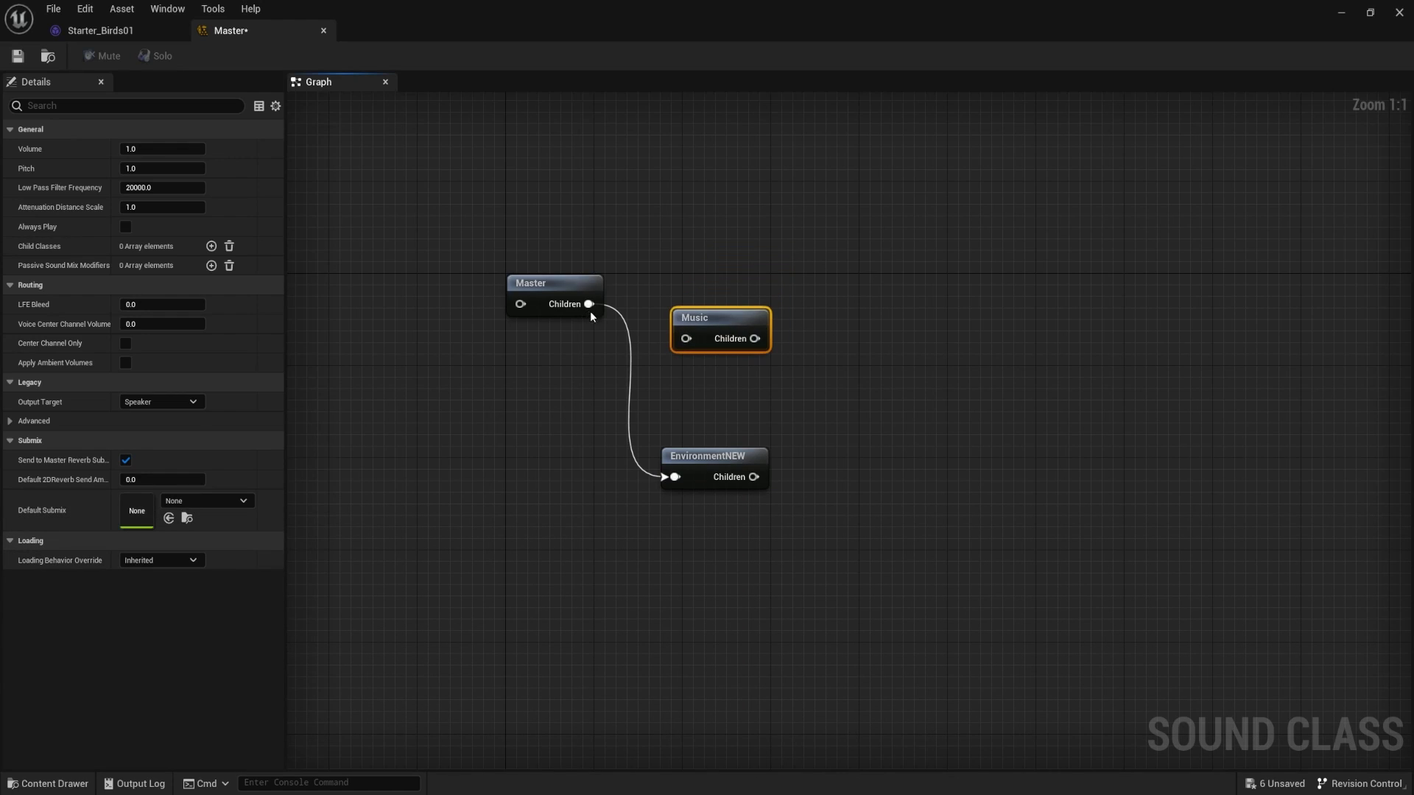
pyautogui.moveTo(590, 308); pyautogui.dragTo(685, 400)
pyautogui.click(707, 468)
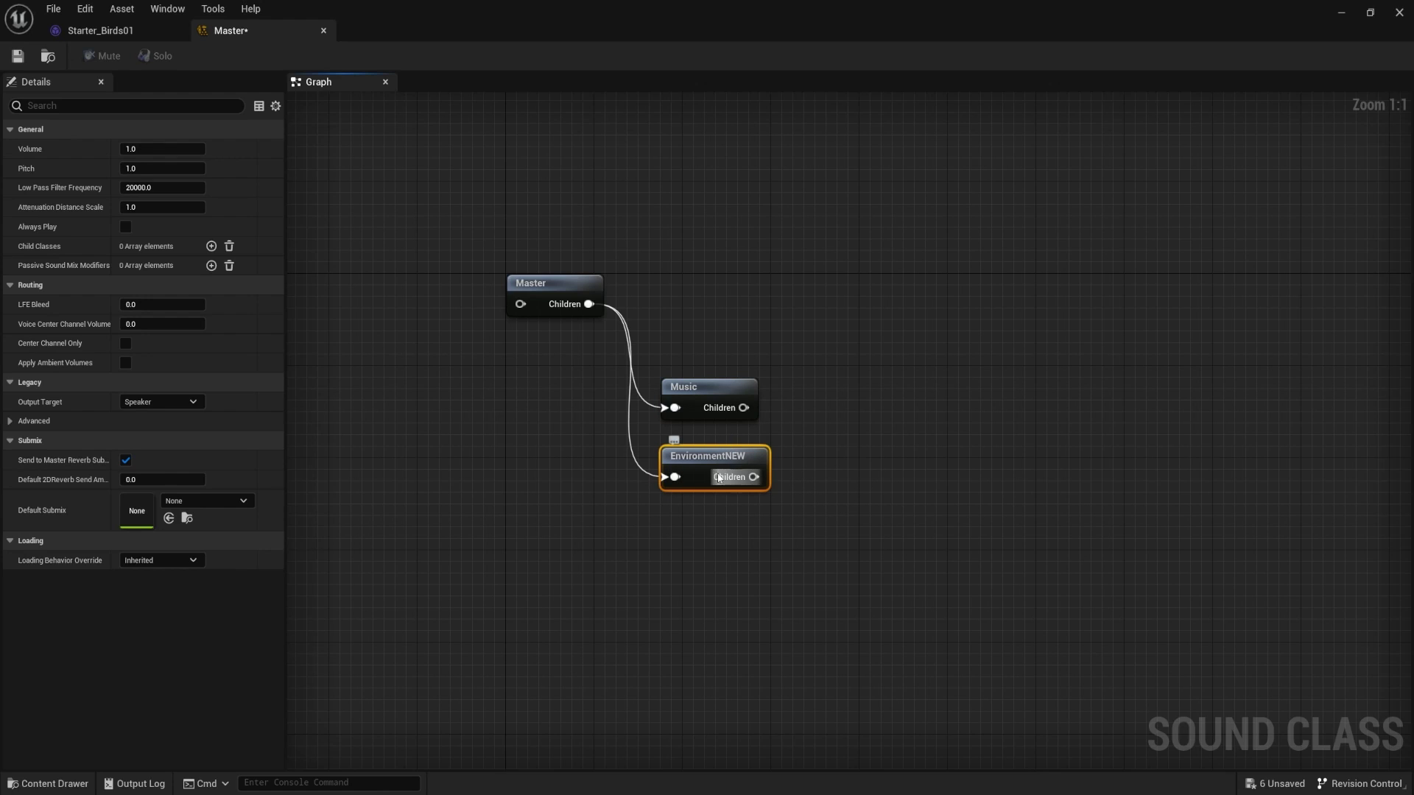
# - Replace the EnvironmentNEW node with the Environment sound class, connect it as a child of Master, save, and select it
pyautogui.hotkey('ctrl', 'space')
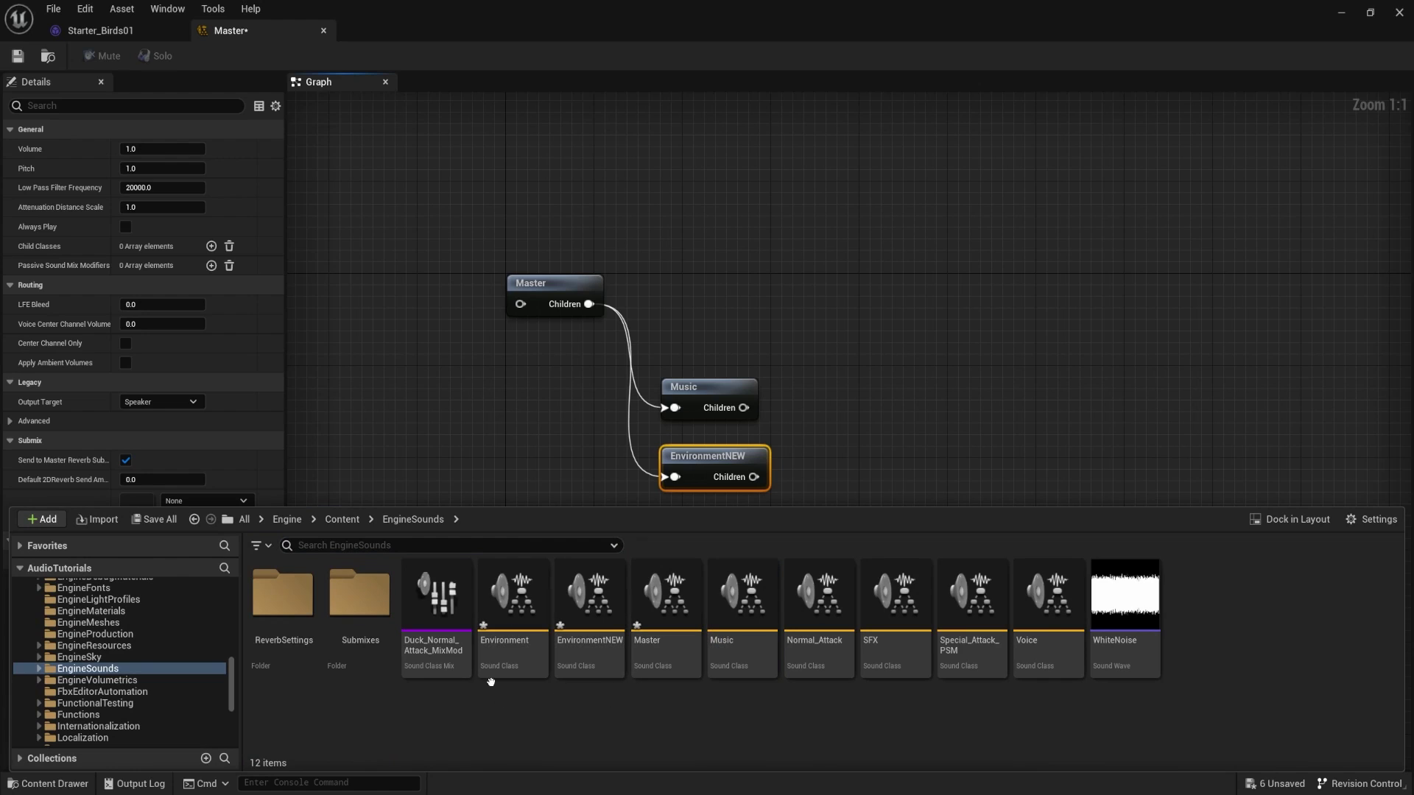
pyautogui.moveTo(513, 596); pyautogui.dragTo(722, 474)
pyautogui.press('Delete')
pyautogui.moveTo(589, 304); pyautogui.dragTo(702, 468)
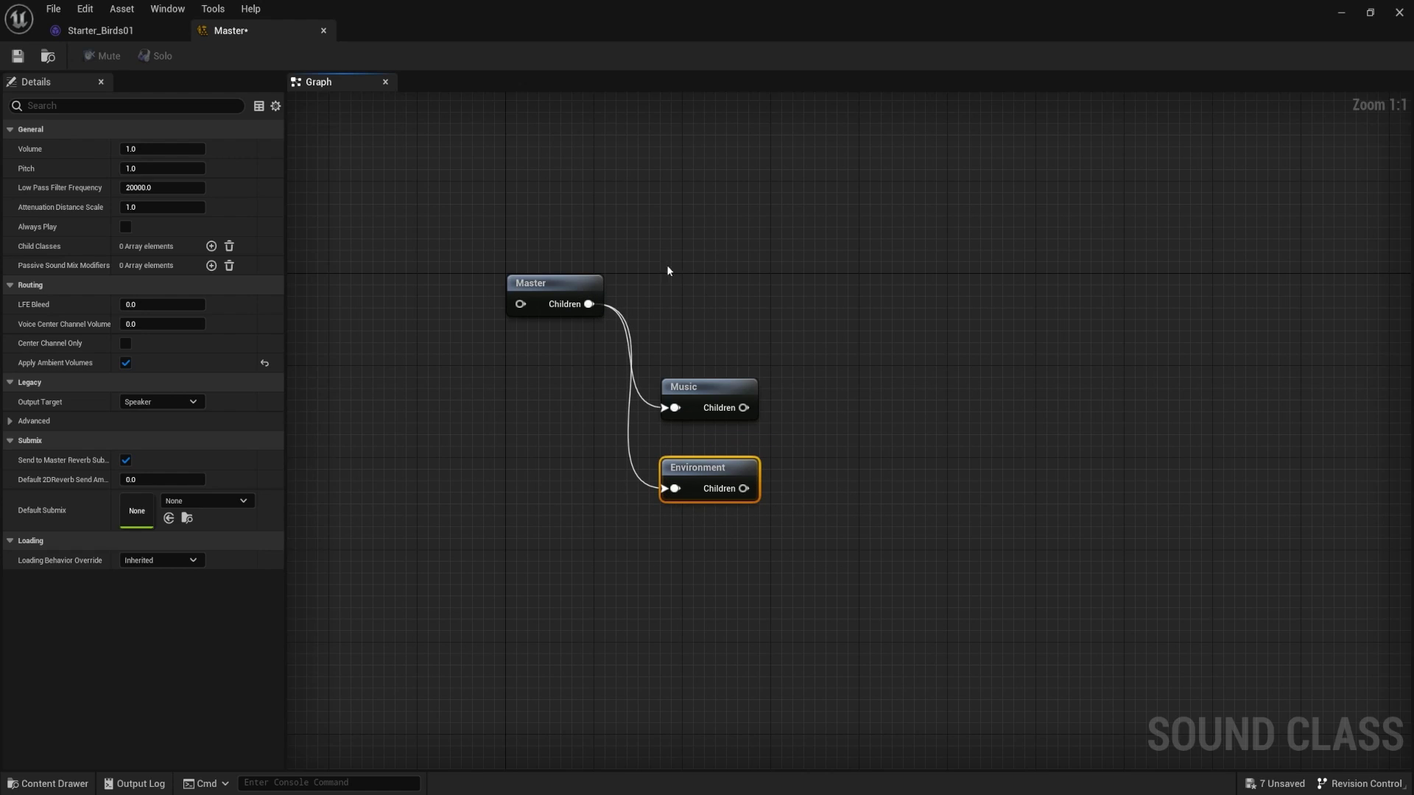
pyautogui.click(861, 493)
pyautogui.click(16, 57)
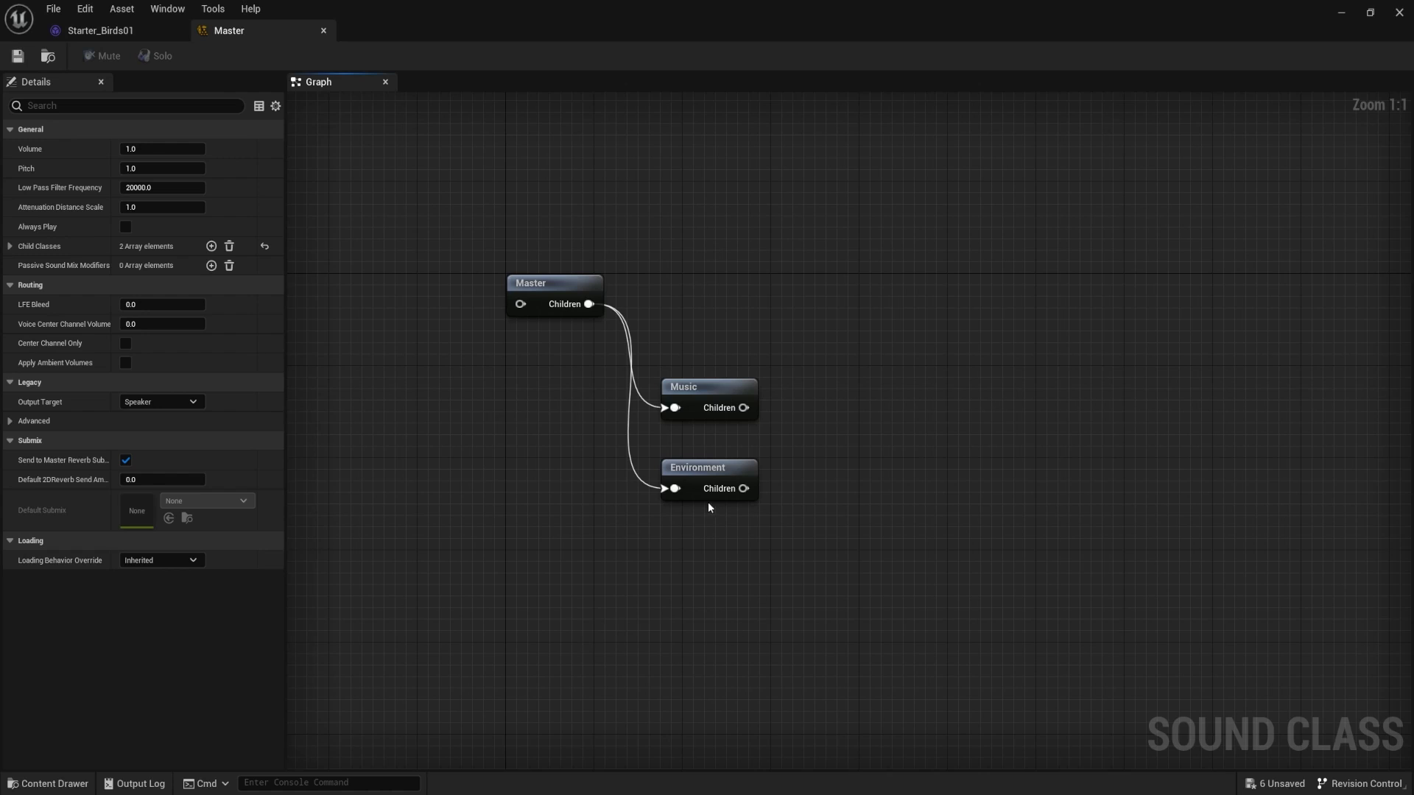
pyautogui.click(707, 481)
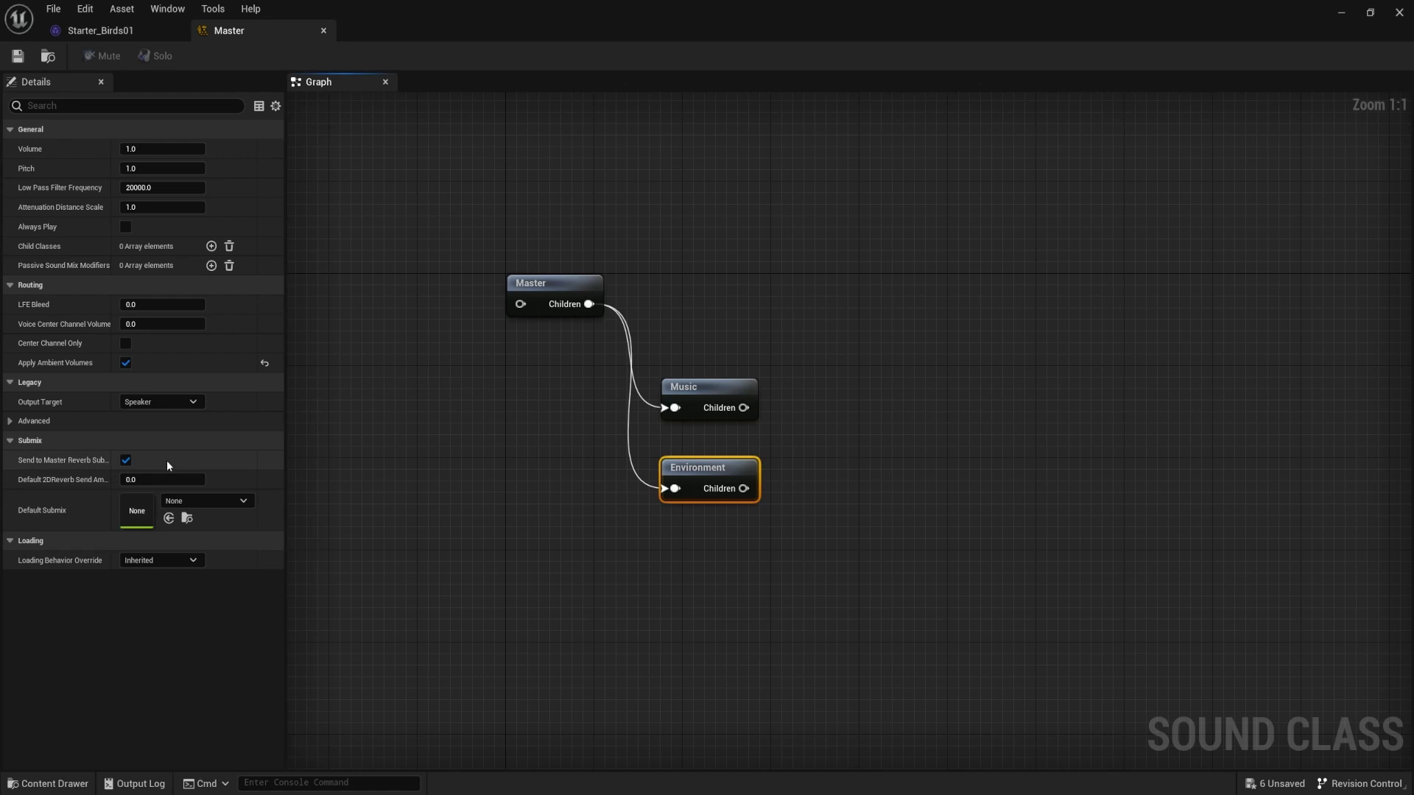
pyautogui.click(109, 398)
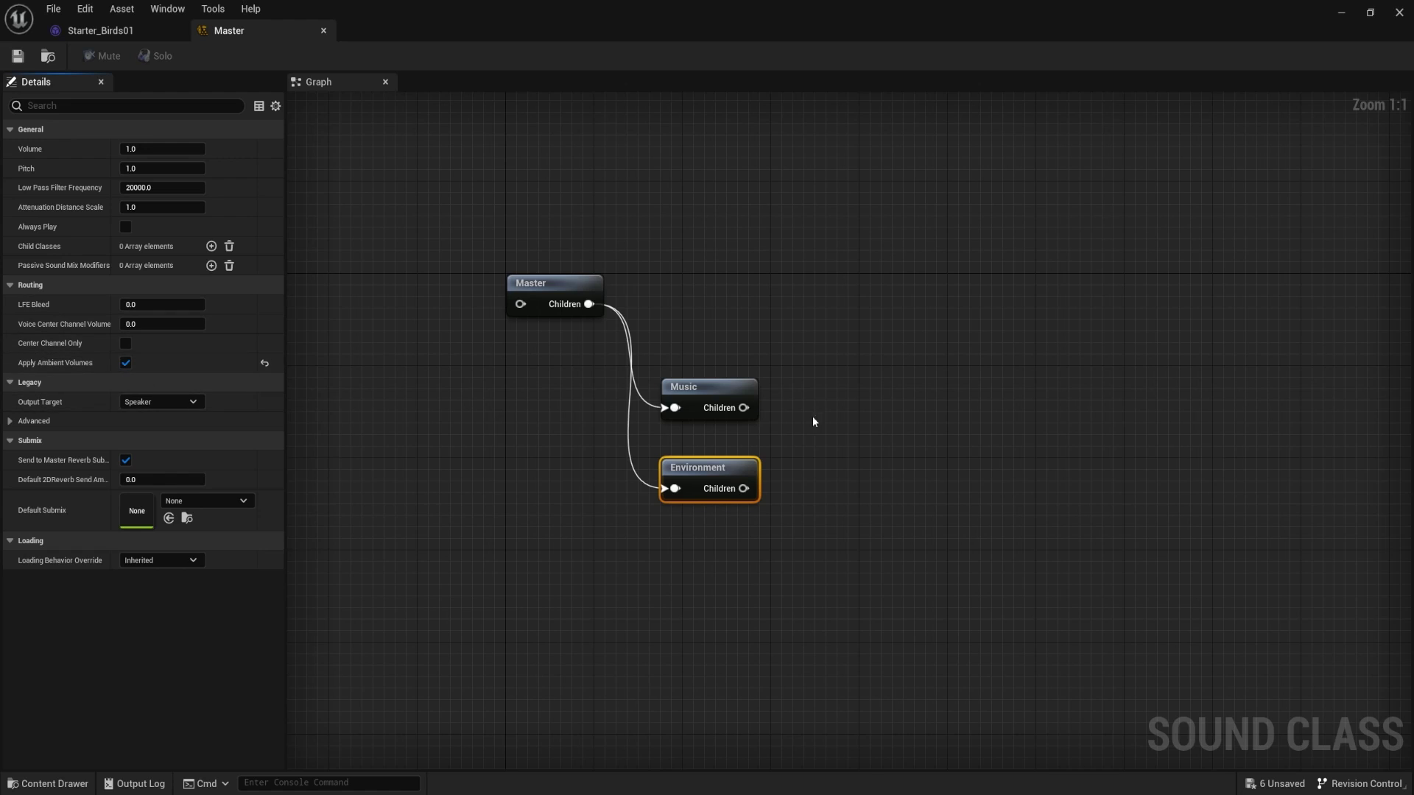
# - Delete the Environment node, add EnvironmentNEW to the graph again and connect it as a child of Master
pyautogui.click(675, 538)
pyautogui.click(693, 459)
pyautogui.click(606, 459)
pyautogui.click(704, 468)
pyautogui.press('Delete')
pyautogui.hotkey('ctrl', 'space')
pyautogui.click(589, 700)
pyautogui.moveTo(589, 700); pyautogui.dragTo(677, 469)
pyautogui.moveTo(589, 304); pyautogui.dragTo(675, 477)
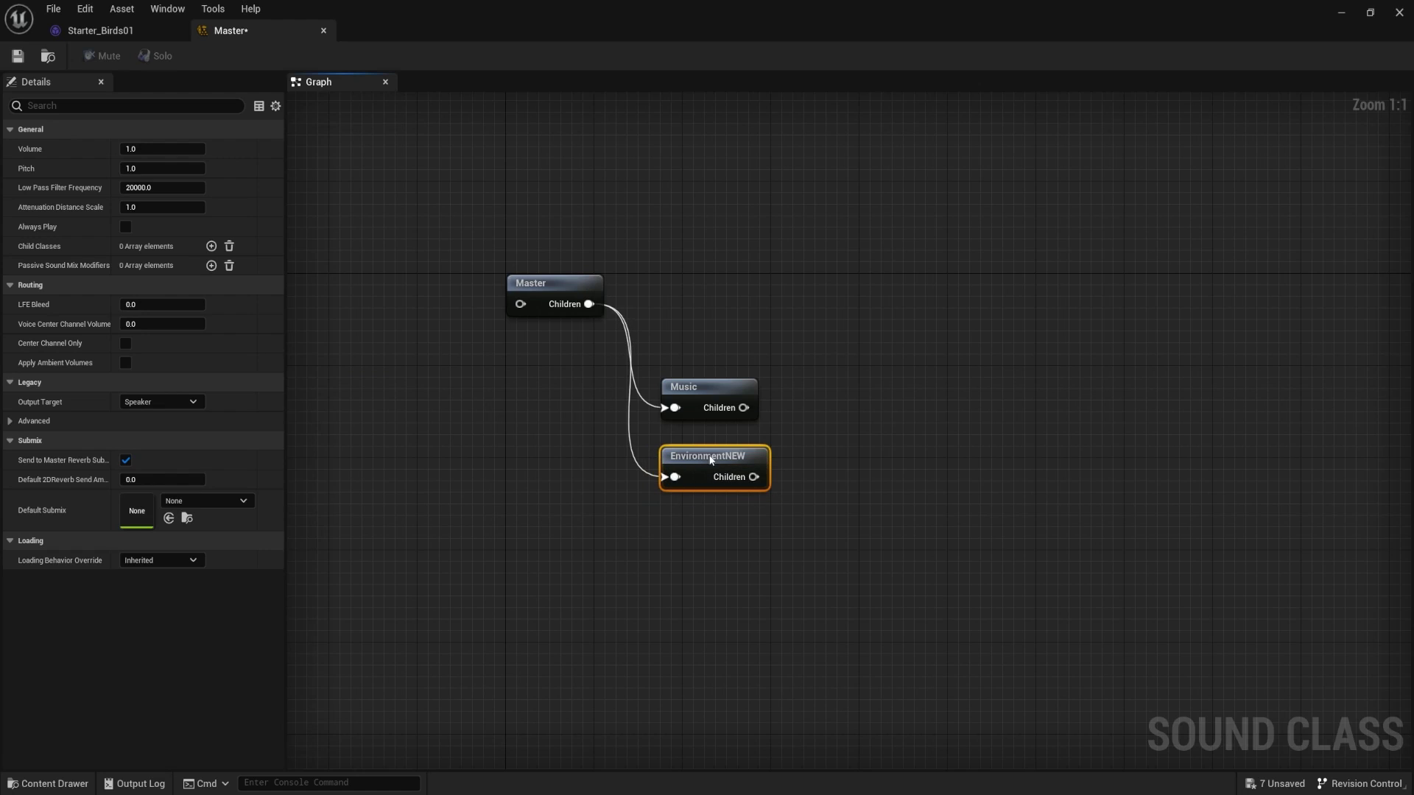
# - Enable Apply Ambient Volumes on EnvironmentNEW and move its node lower beneath the Music node
pyautogui.click(126, 363)
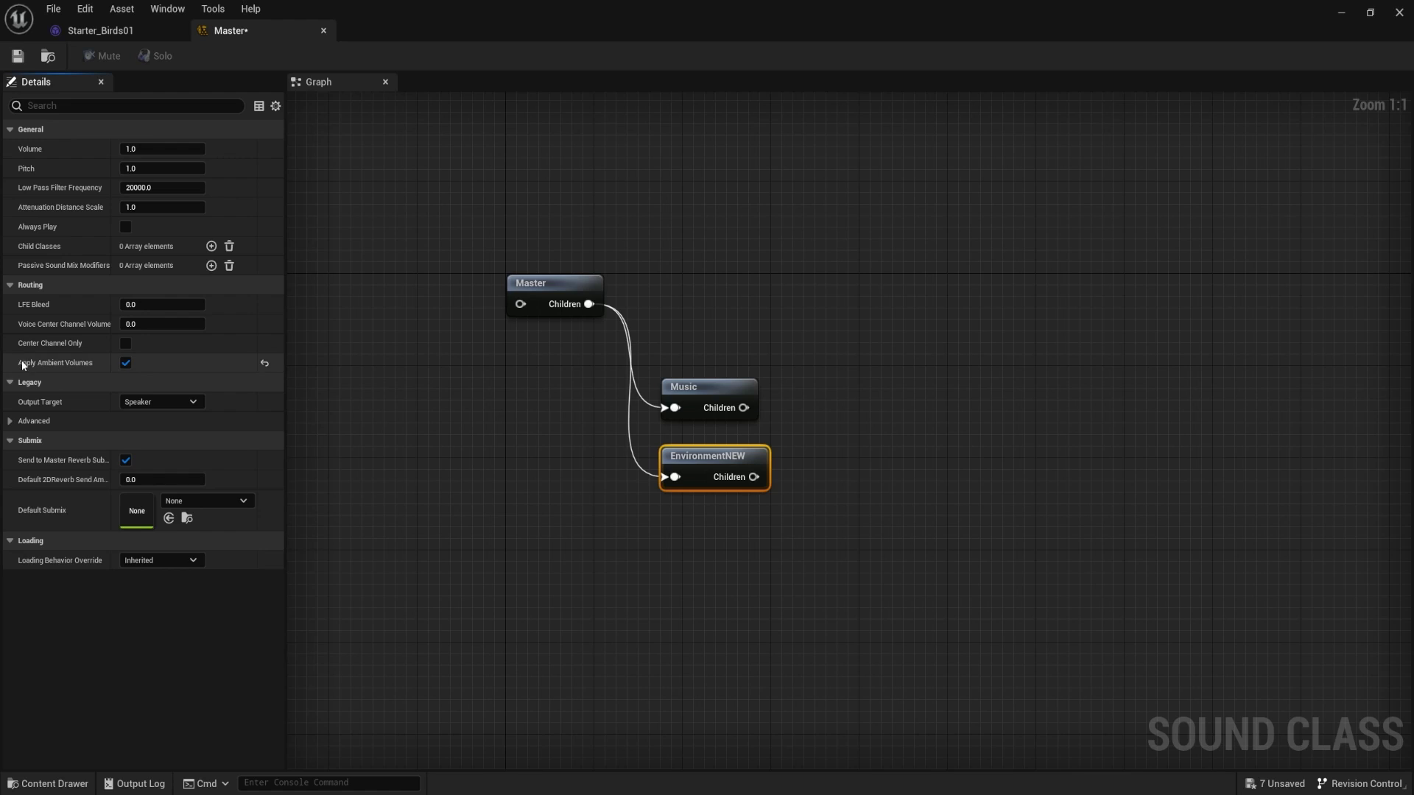
pyautogui.moveTo(716, 460); pyautogui.dragTo(718, 489)
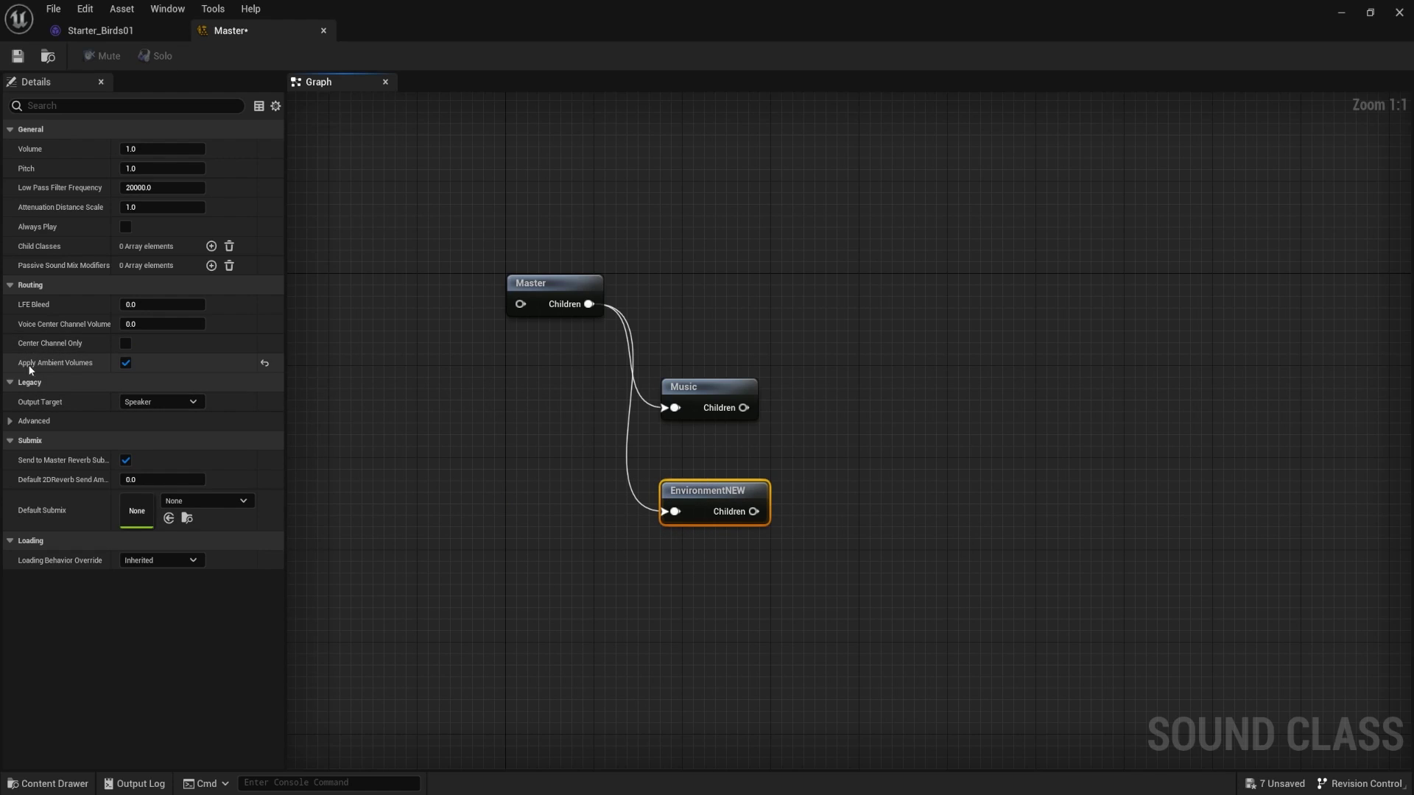
pyautogui.doubleClick(751, 30)
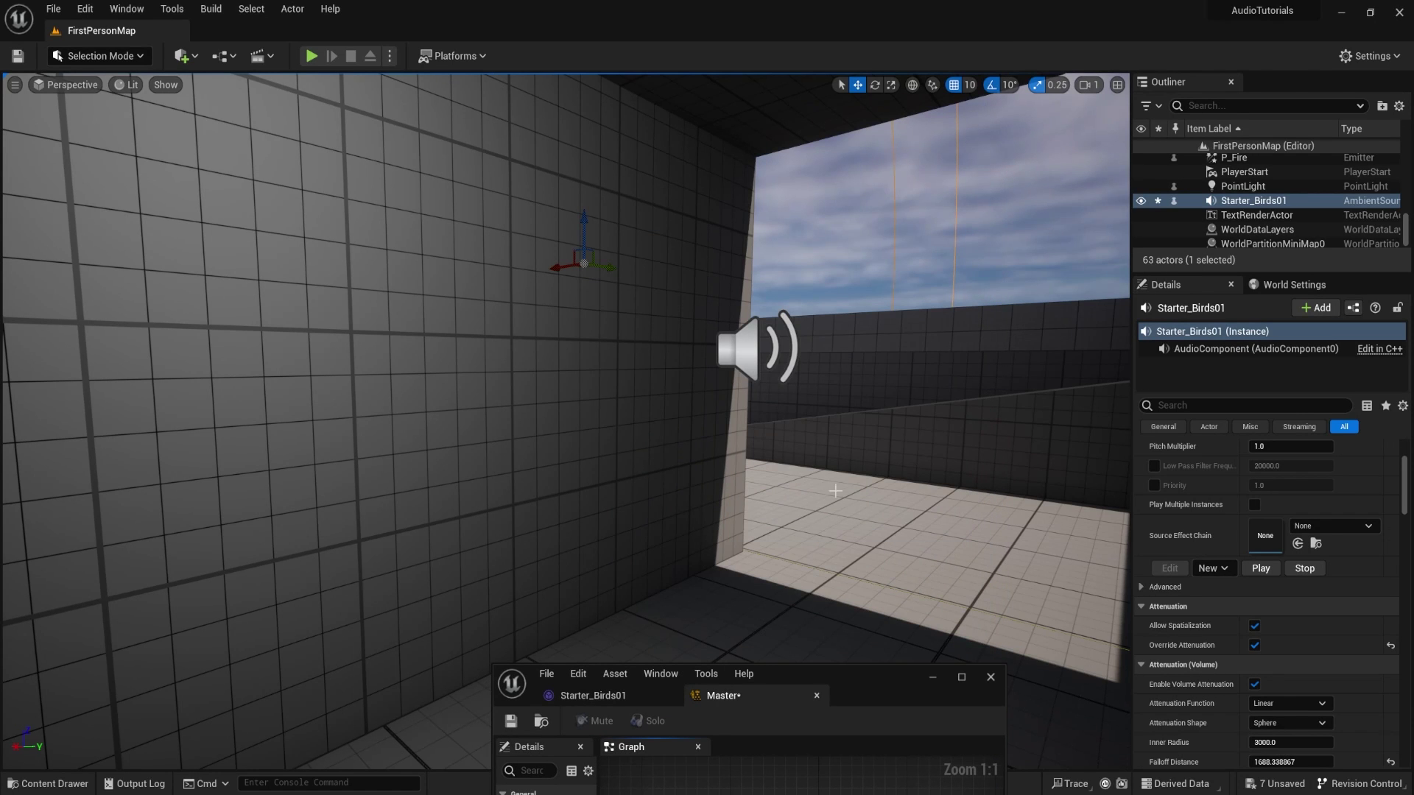
pyautogui.moveTo(877, 678); pyautogui.dragTo(950, 3)
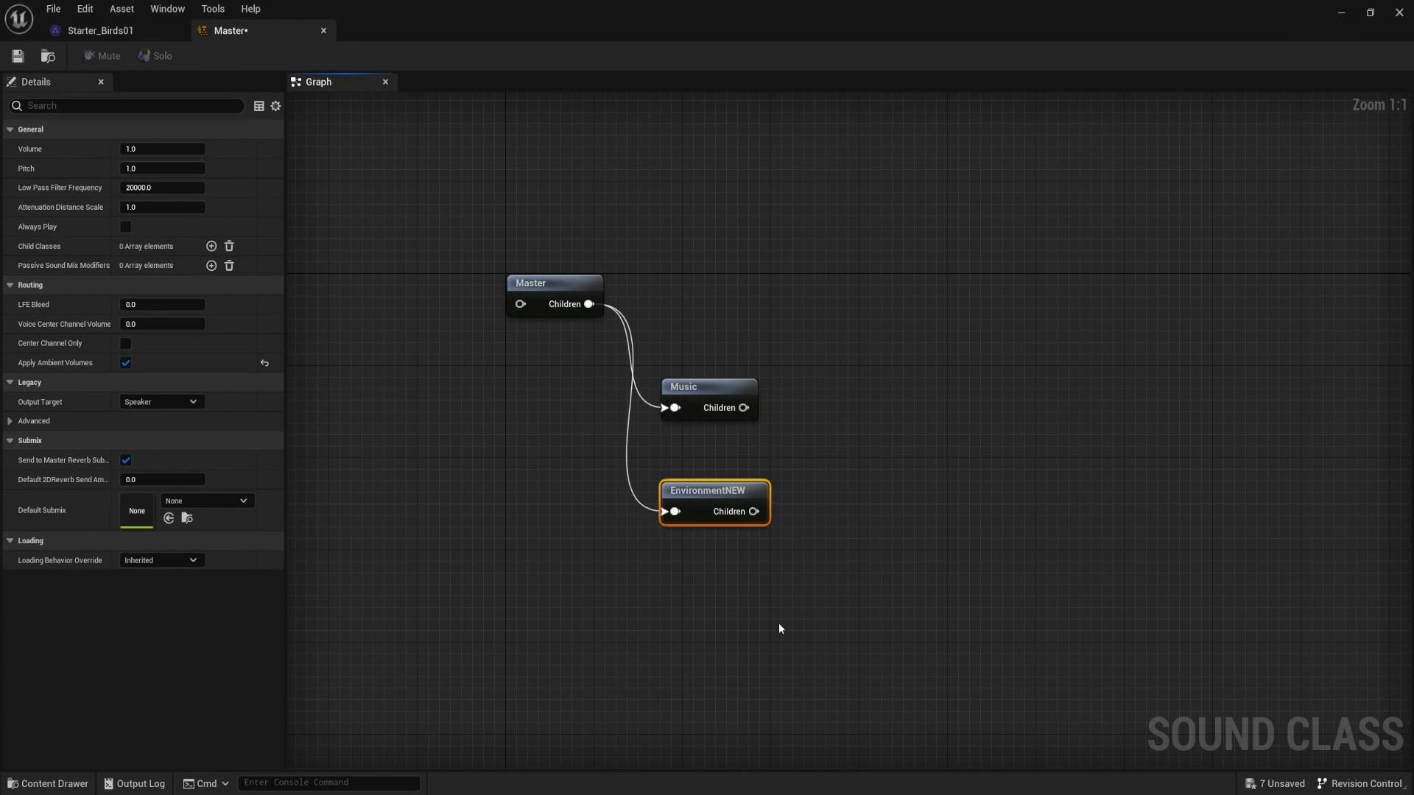
# - Delete the EnvironmentNEW node, add the Environment sound class under Master as its child, and save the Master graph
pyautogui.click(125, 363)
pyautogui.press('Delete')
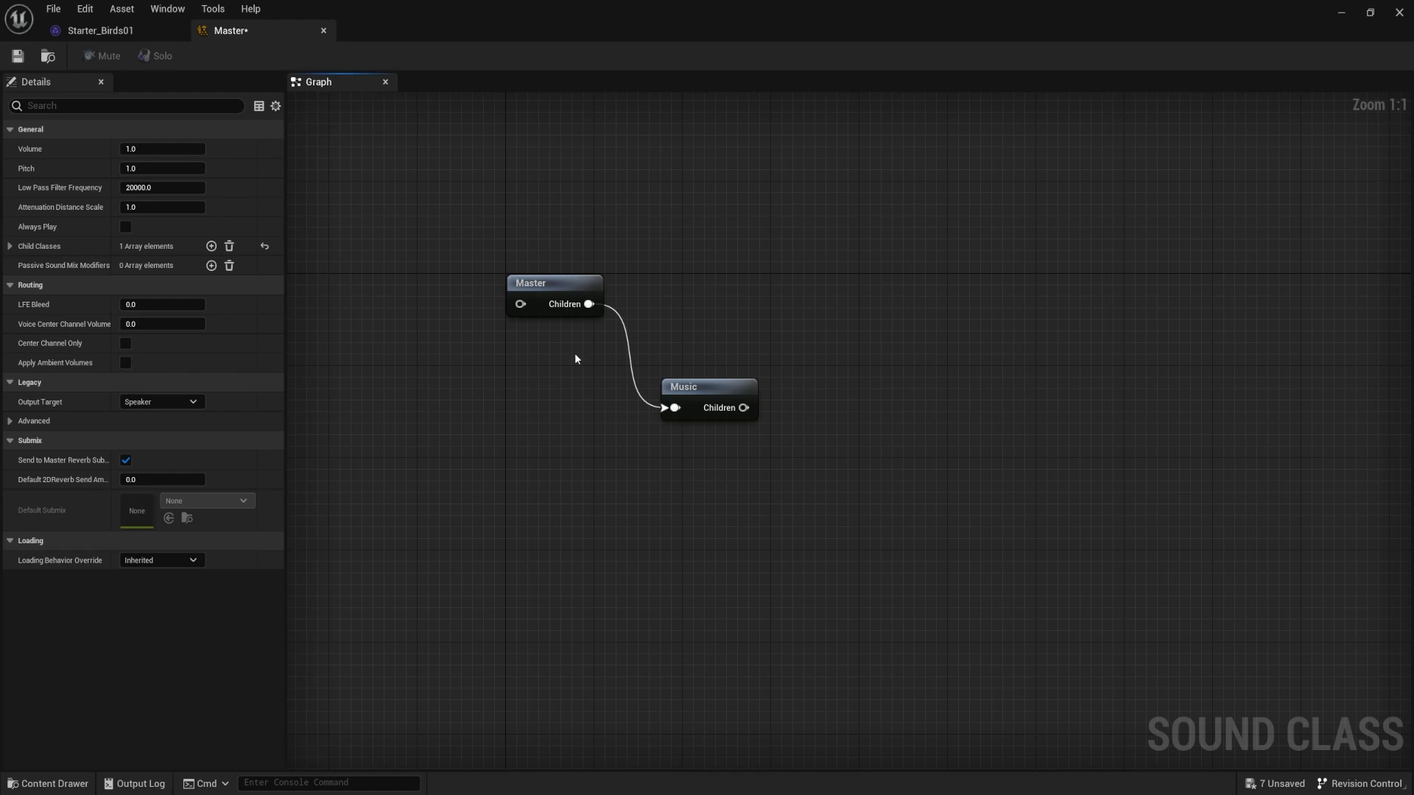
pyautogui.click(537, 283)
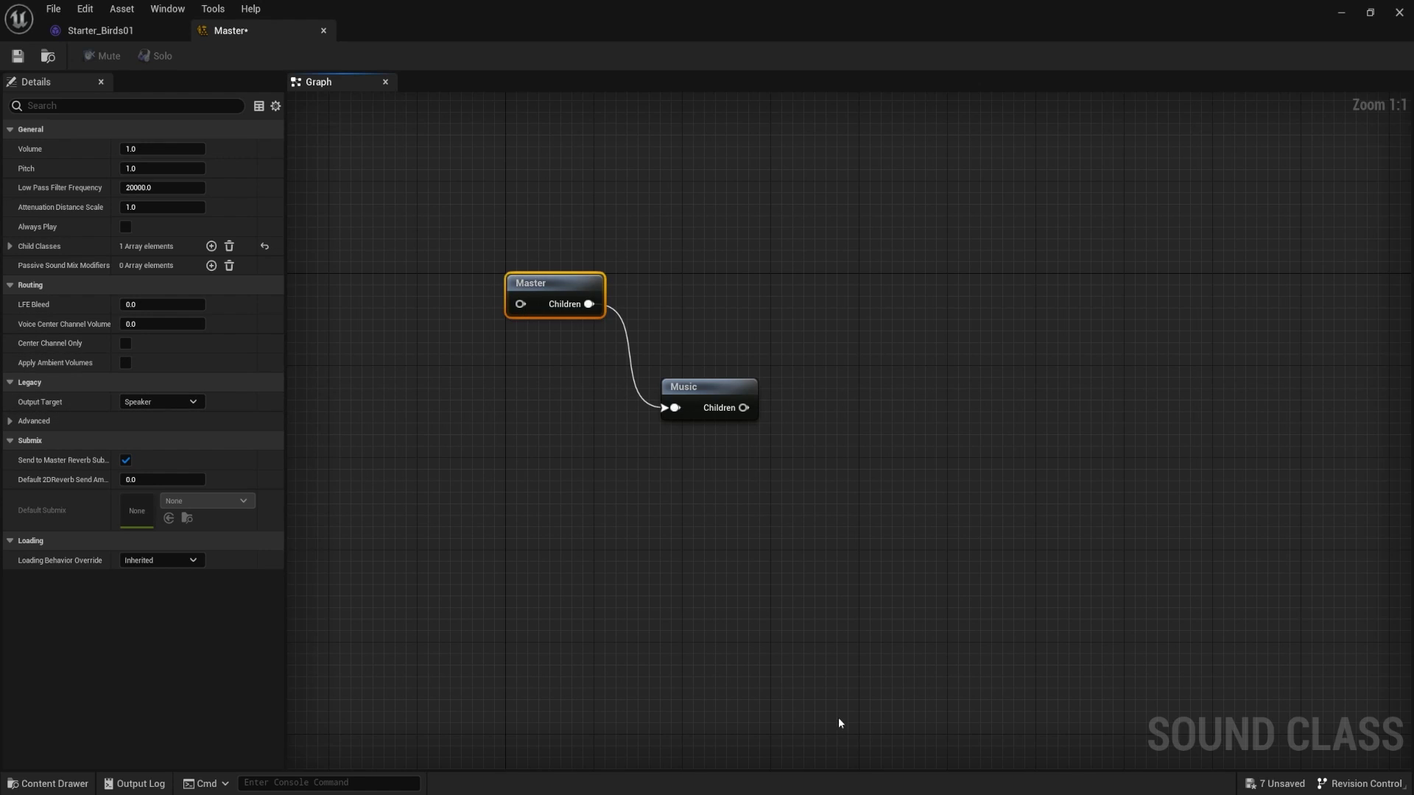
pyautogui.click(662, 590)
pyautogui.hotkey('ctrl', 'space')
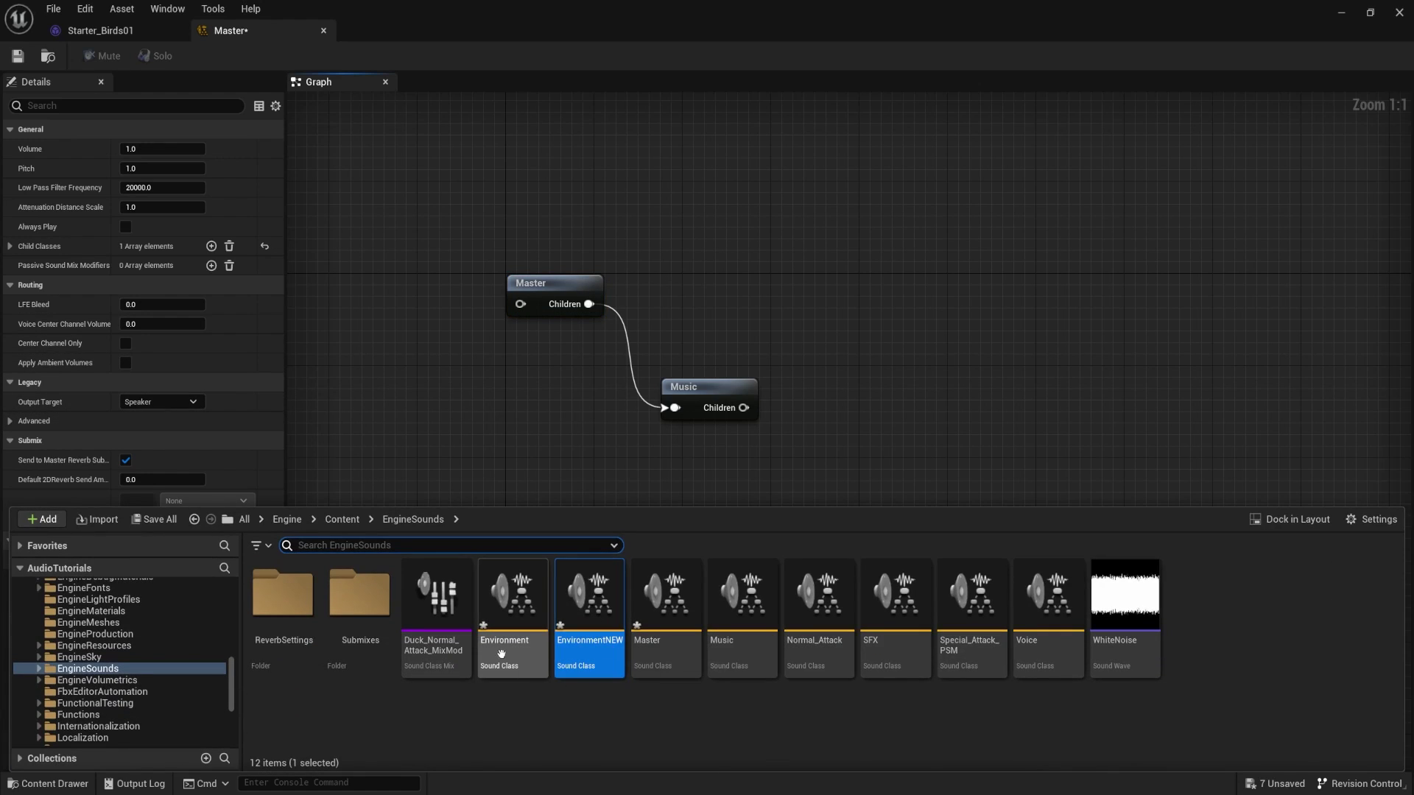
pyautogui.moveTo(501, 654); pyautogui.dragTo(667, 471)
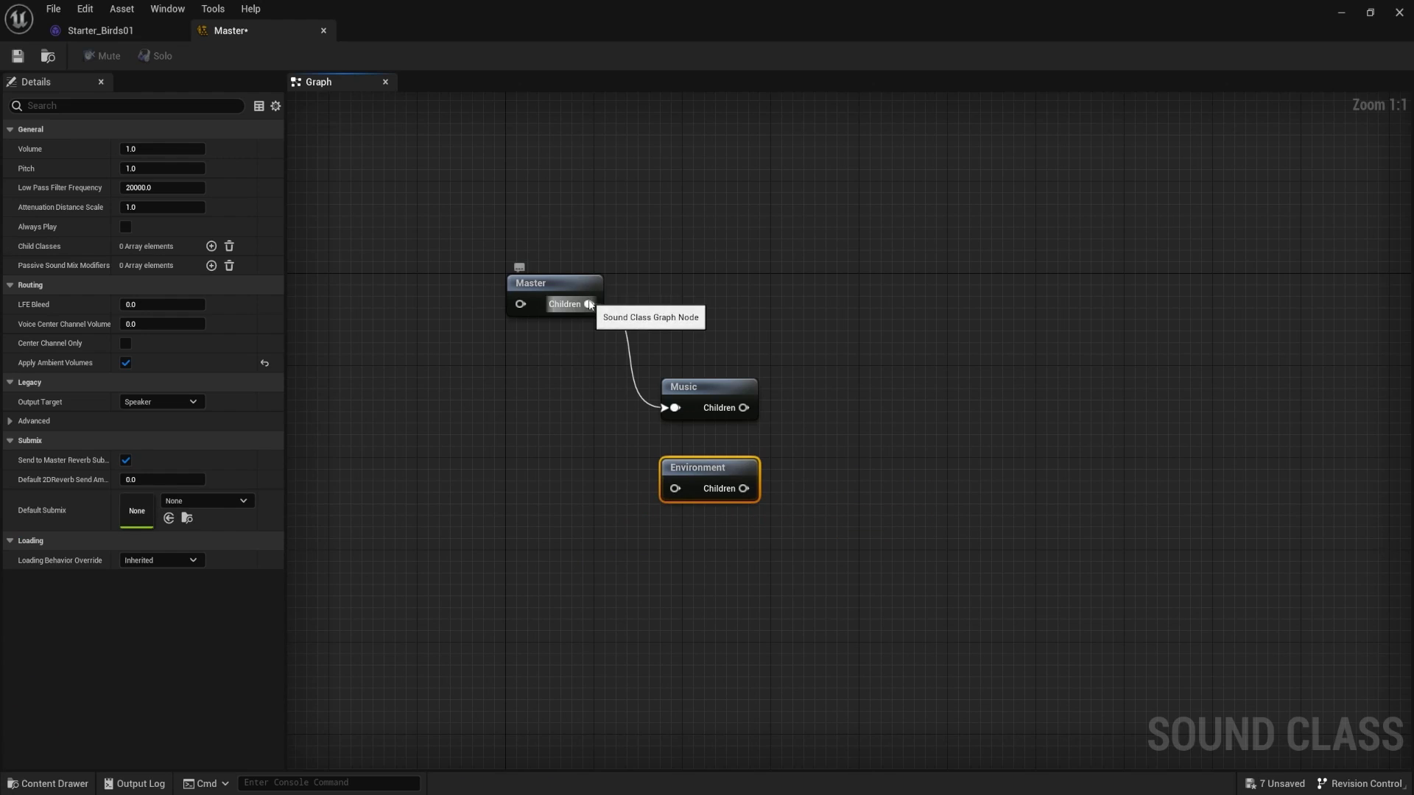
pyautogui.moveTo(589, 302); pyautogui.dragTo(678, 492)
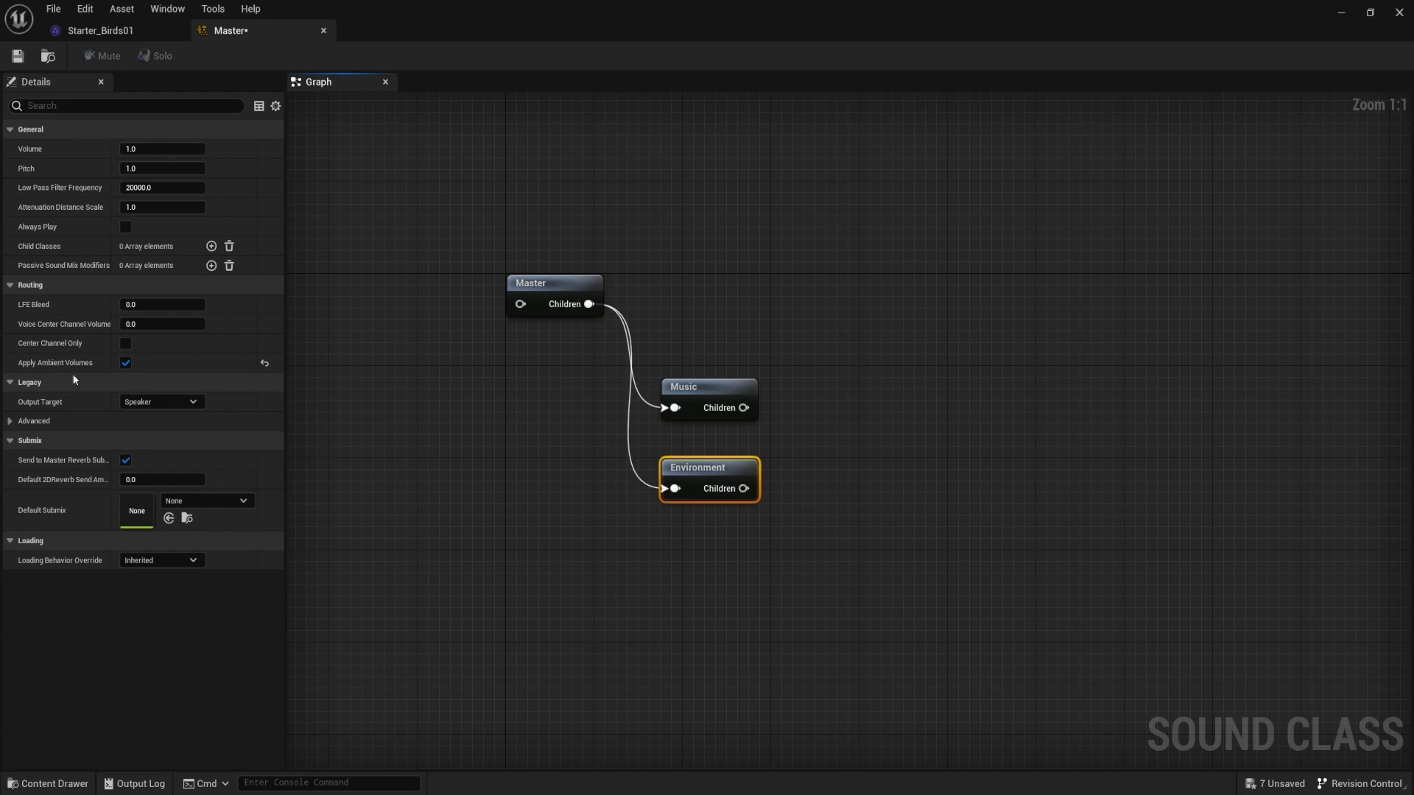
pyautogui.click(17, 56)
# - Find the sound wave used by the level's Starter_Birds01 ambient sound in the StarterContent Audio folder and open it
pyautogui.click(1341, 12)
pyautogui.moveTo(691, 396); pyautogui.dragTo(723, 401, button='right')
pyautogui.press('d')
pyautogui.press('a')
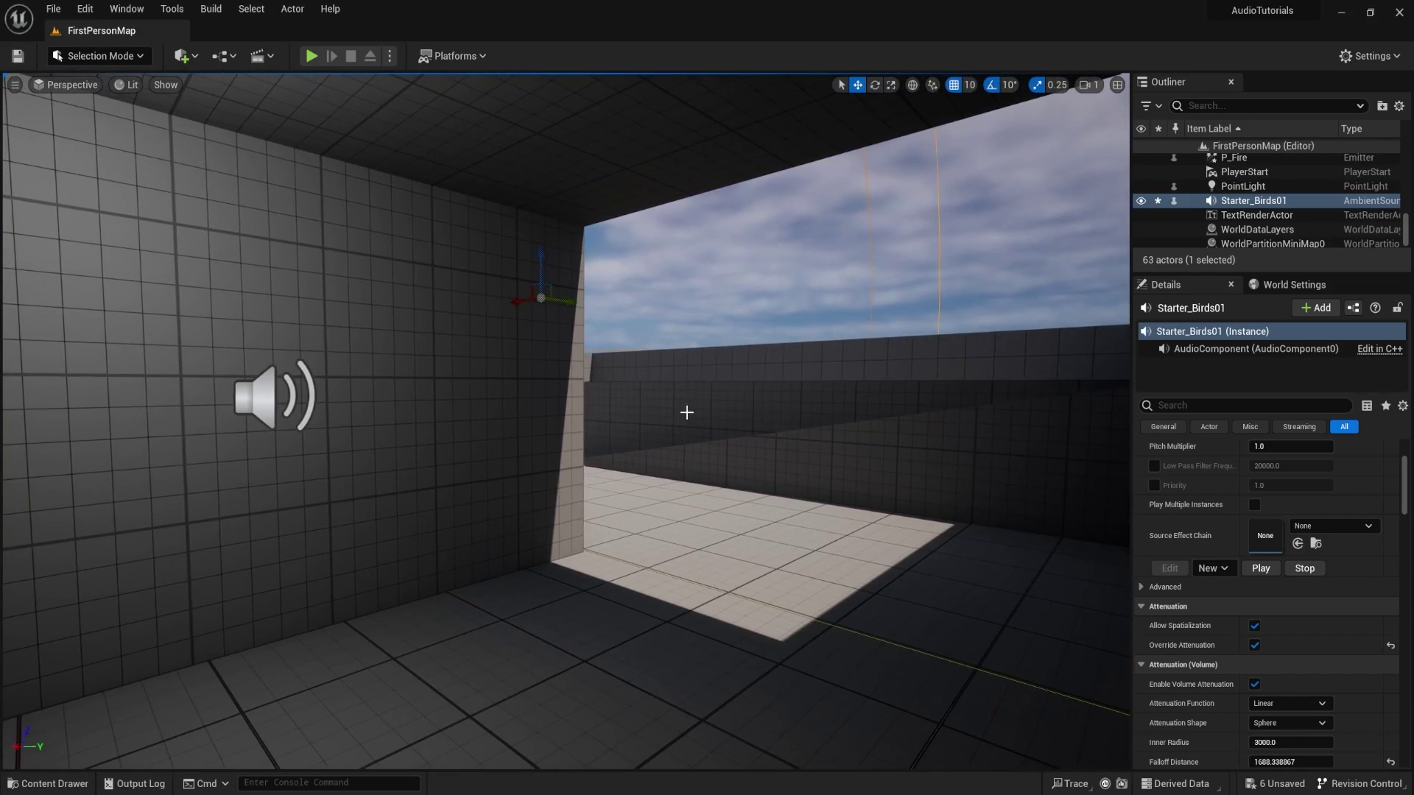
pyautogui.press('f')
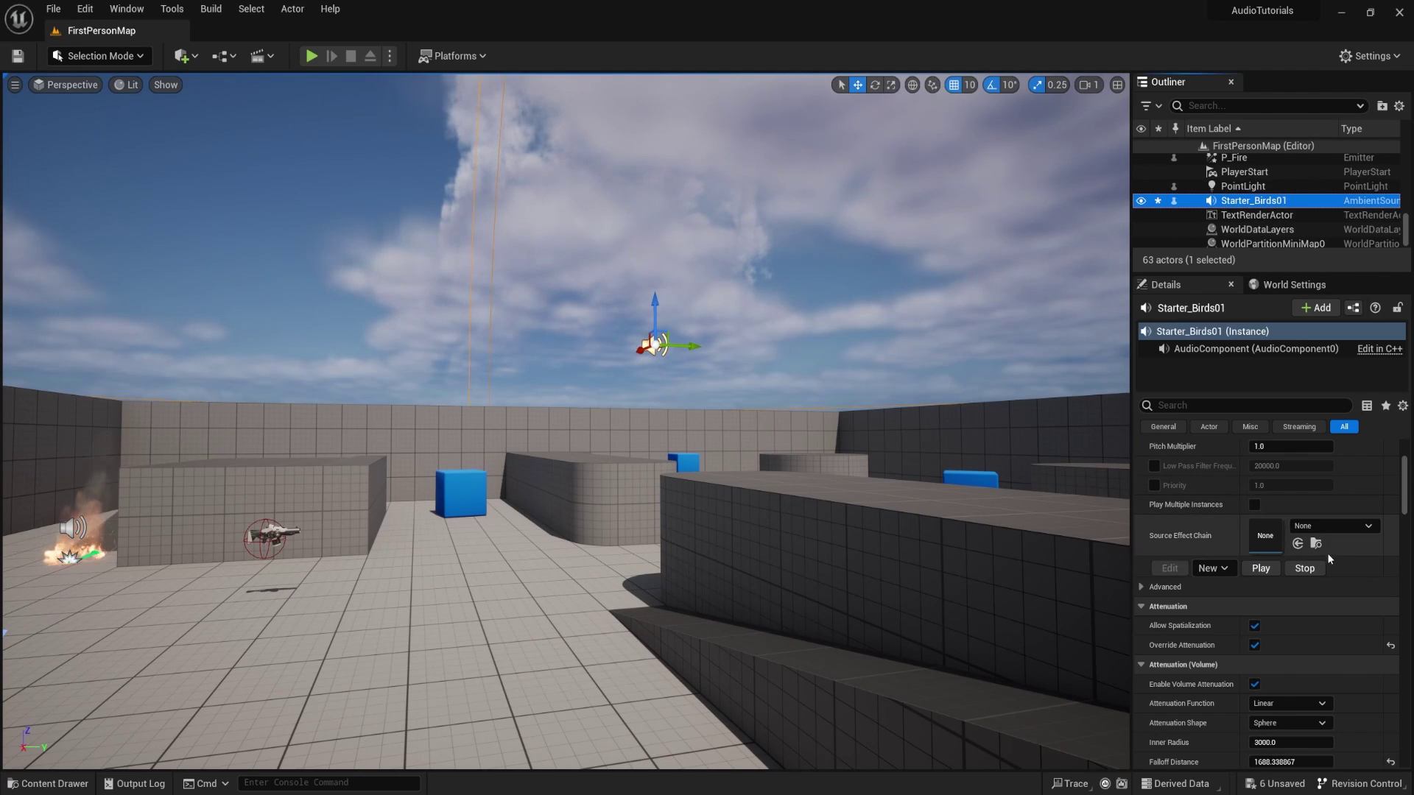
pyautogui.scroll(5, 1215, 615)
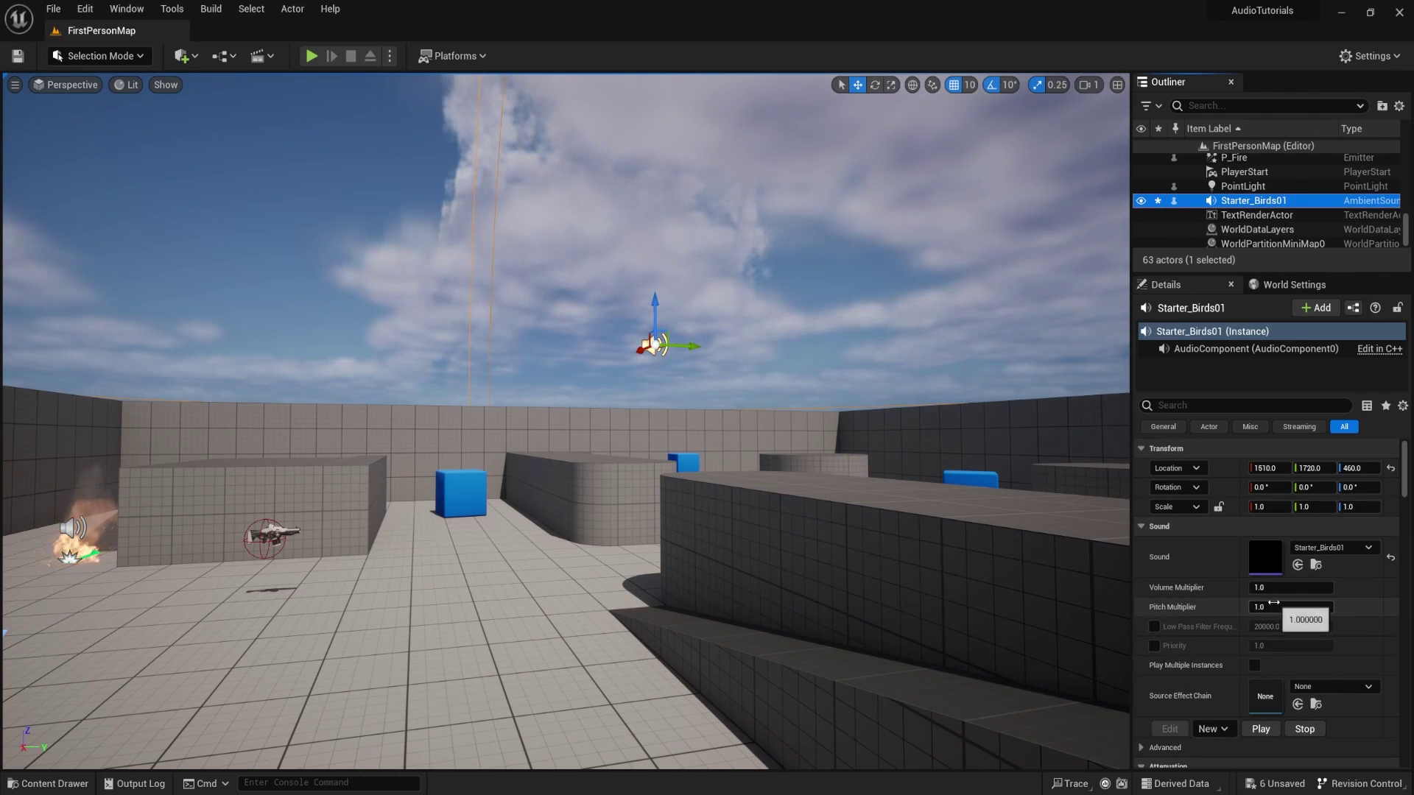
pyautogui.scroll(-5, 1274, 633)
pyautogui.scroll(5, 1271, 636)
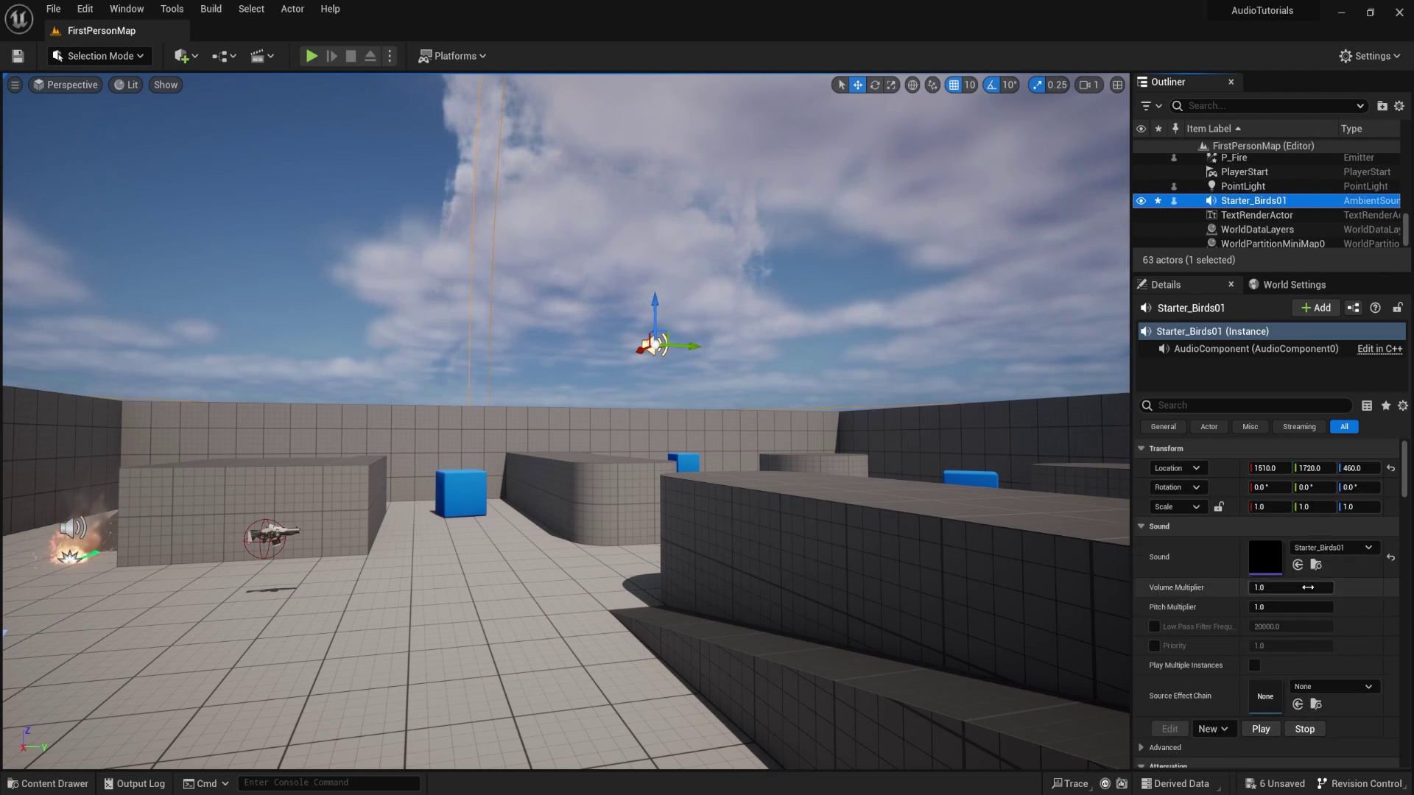
pyautogui.click(1316, 566)
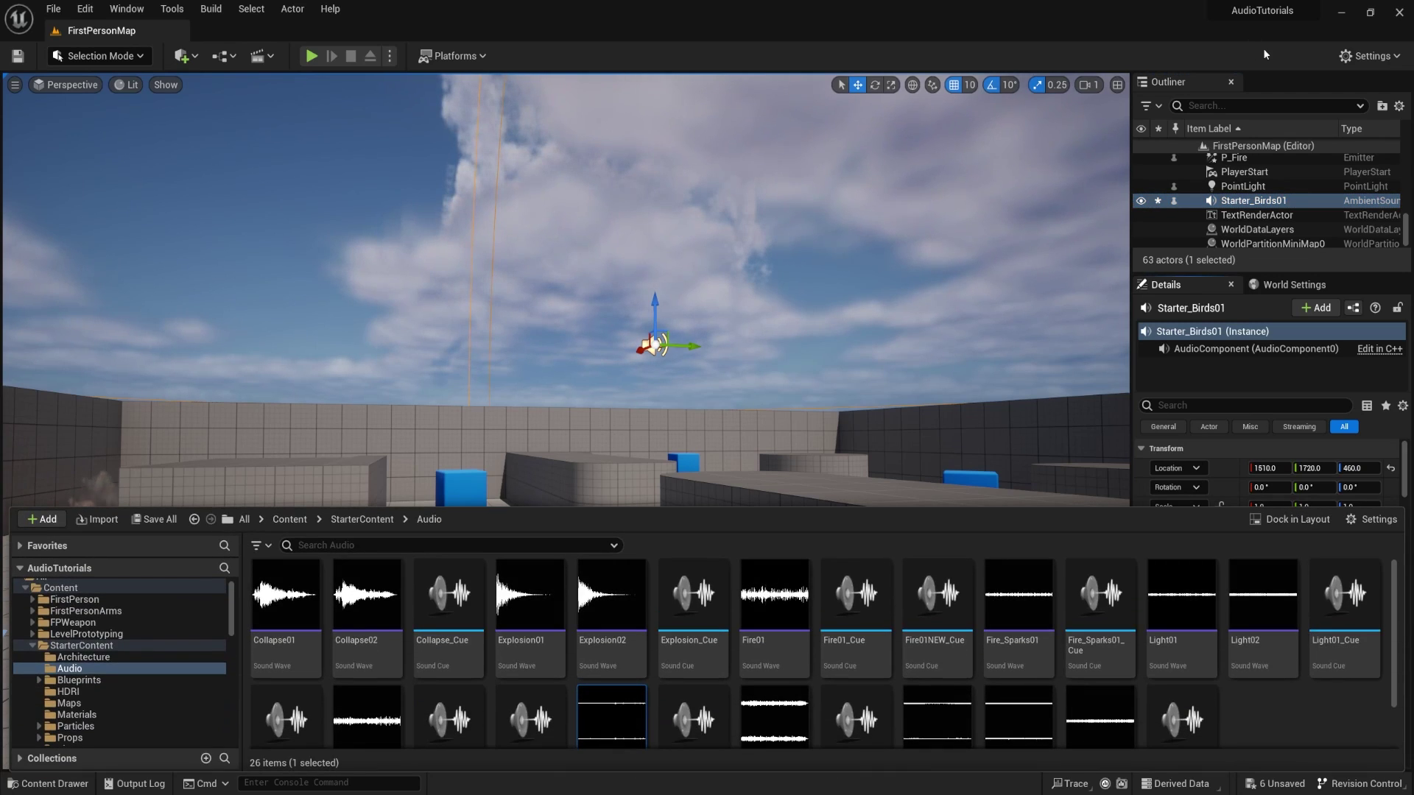
pyautogui.scroll(-1, 802, 659)
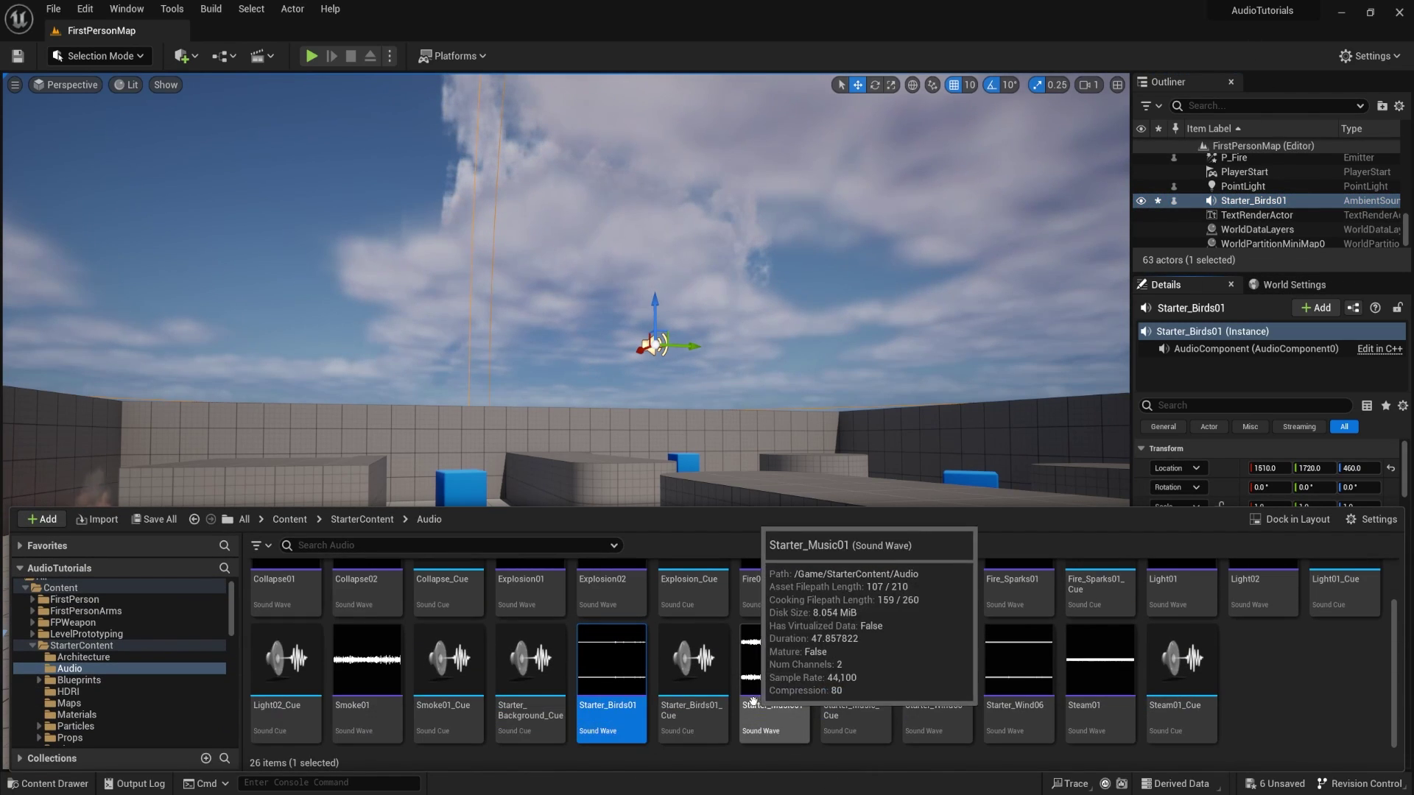
pyautogui.click(612, 663)
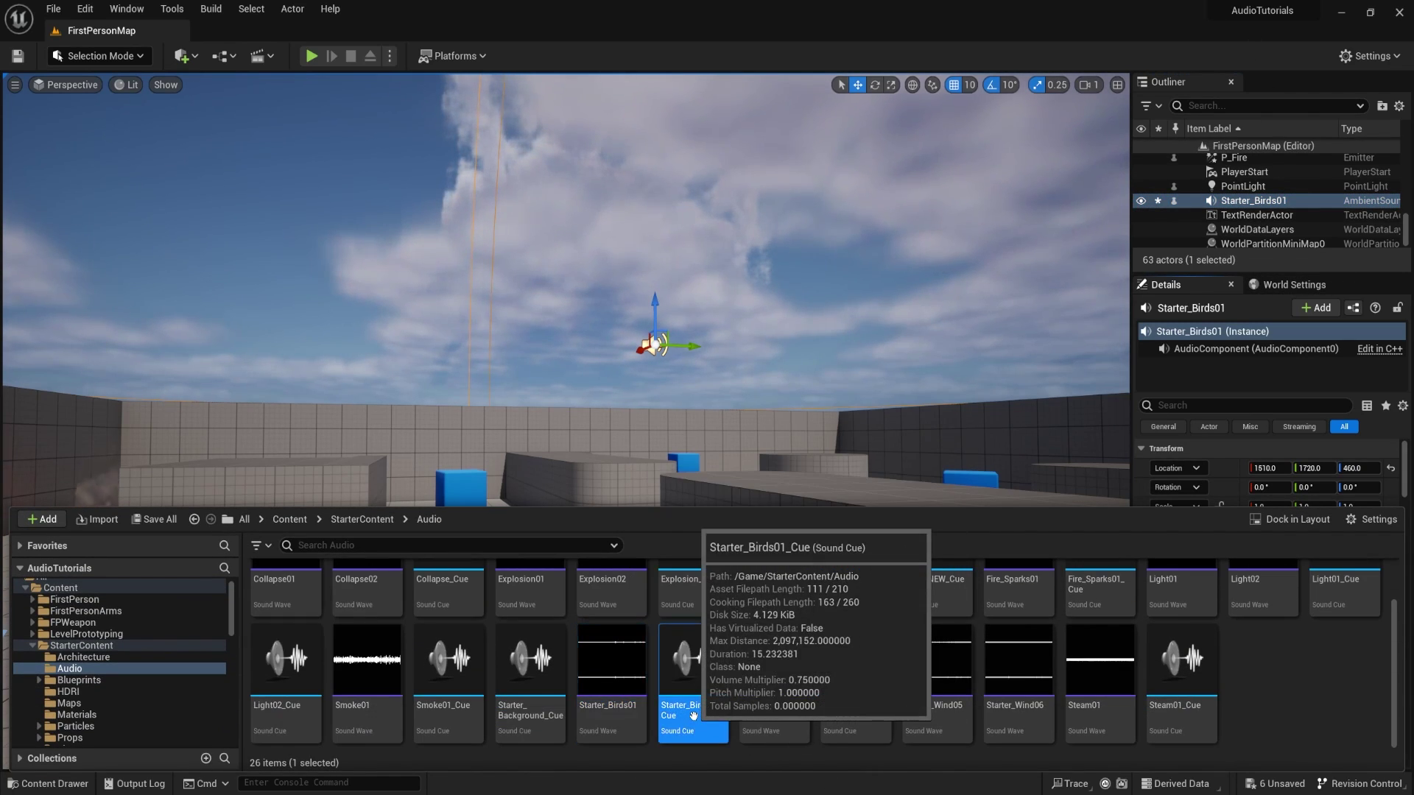
pyautogui.doubleClick(645, 736)
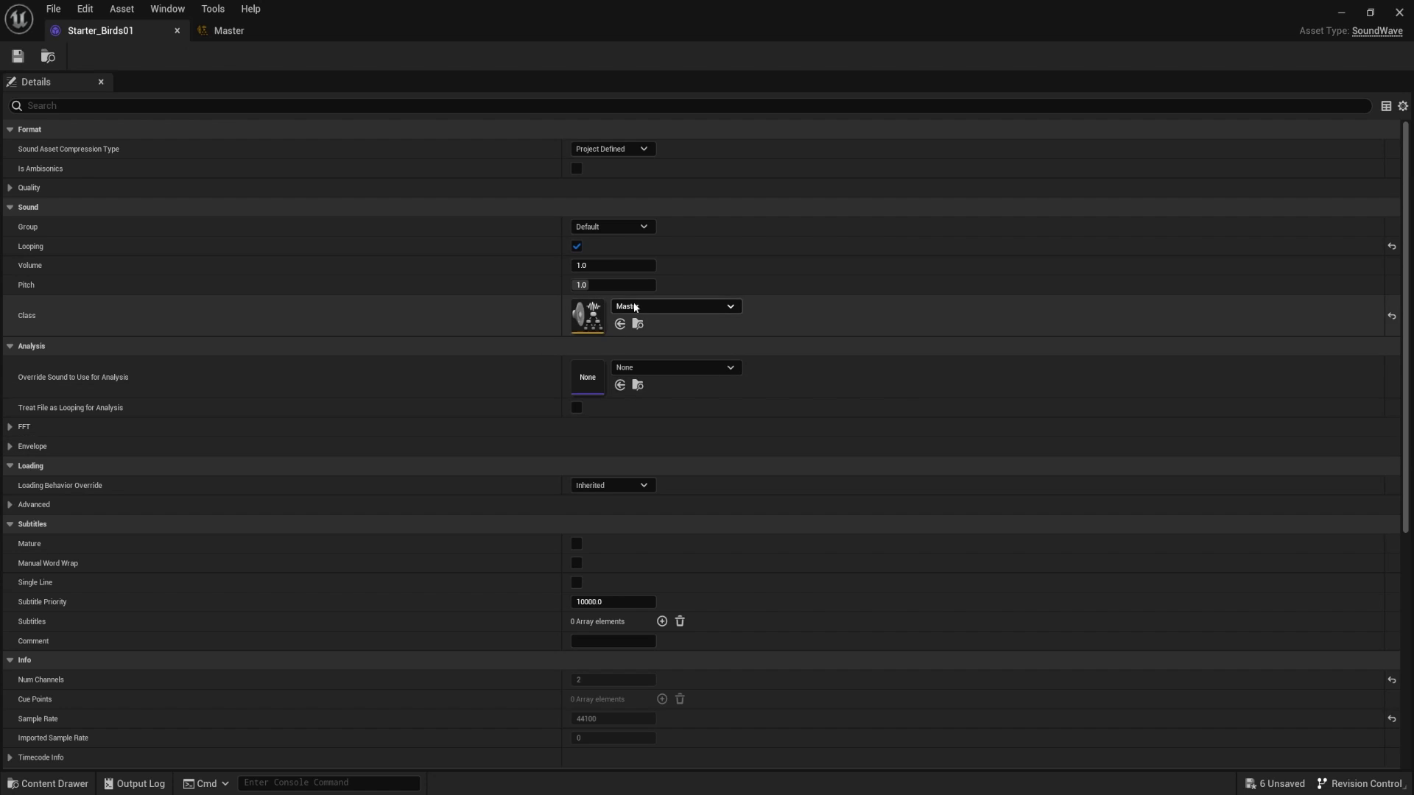
# - Set the Class of the Starter_Birds01 sound wave to Environment
pyautogui.click(688, 308)
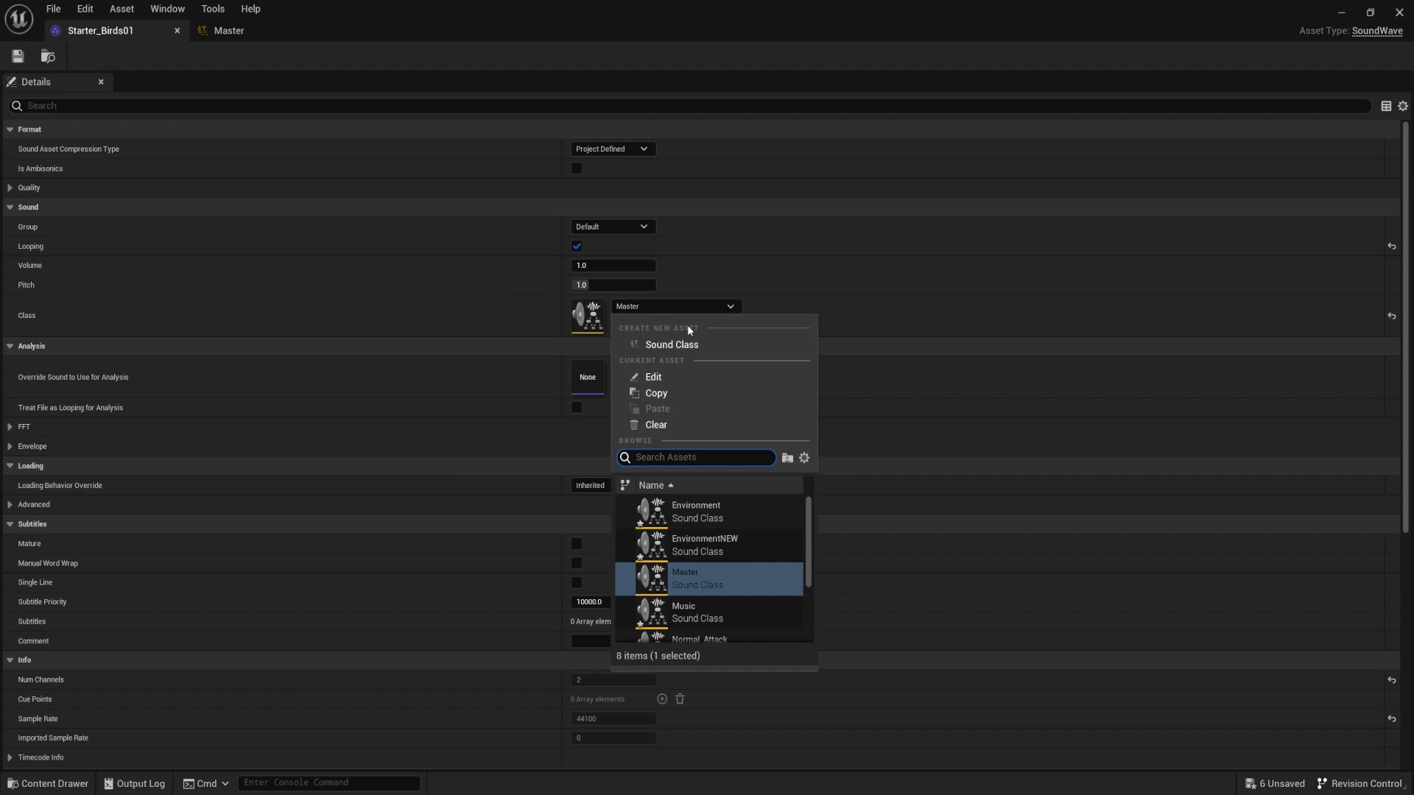
pyautogui.click(711, 510)
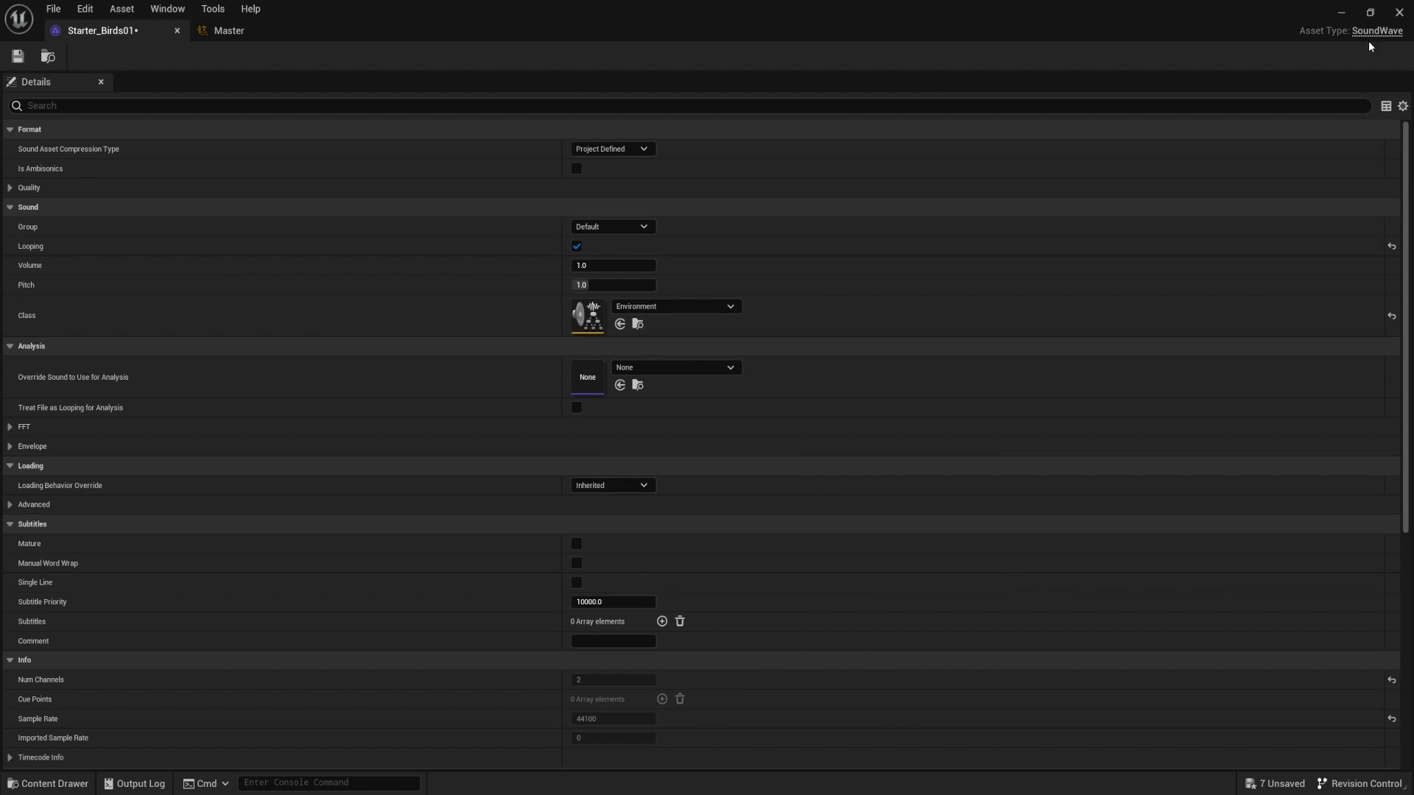
pyautogui.click(1341, 11)
pyautogui.click(56, 784)
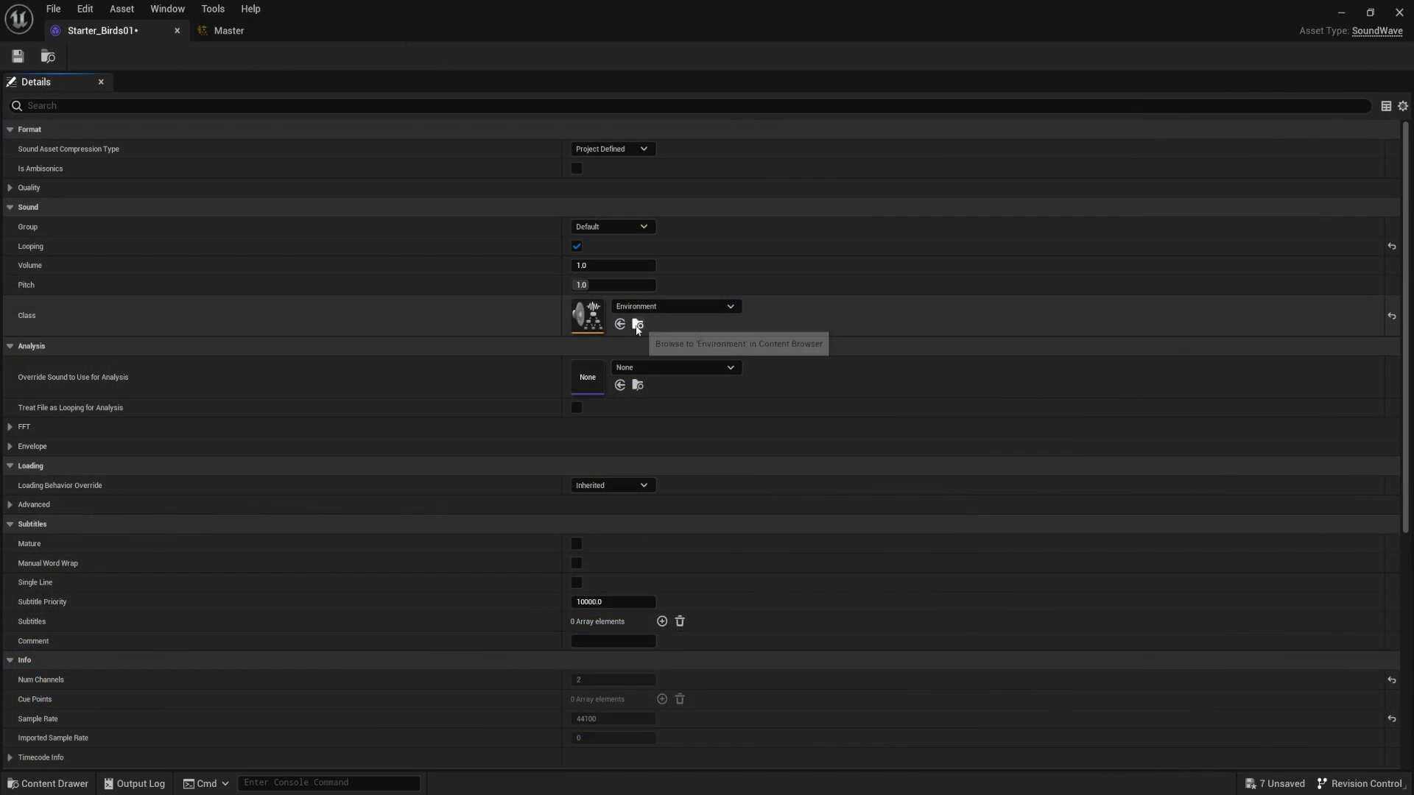
# - Browse to the Environment class in the EngineSounds folder and delete the EnvironmentNEW sound class asset there
pyautogui.click(638, 324)
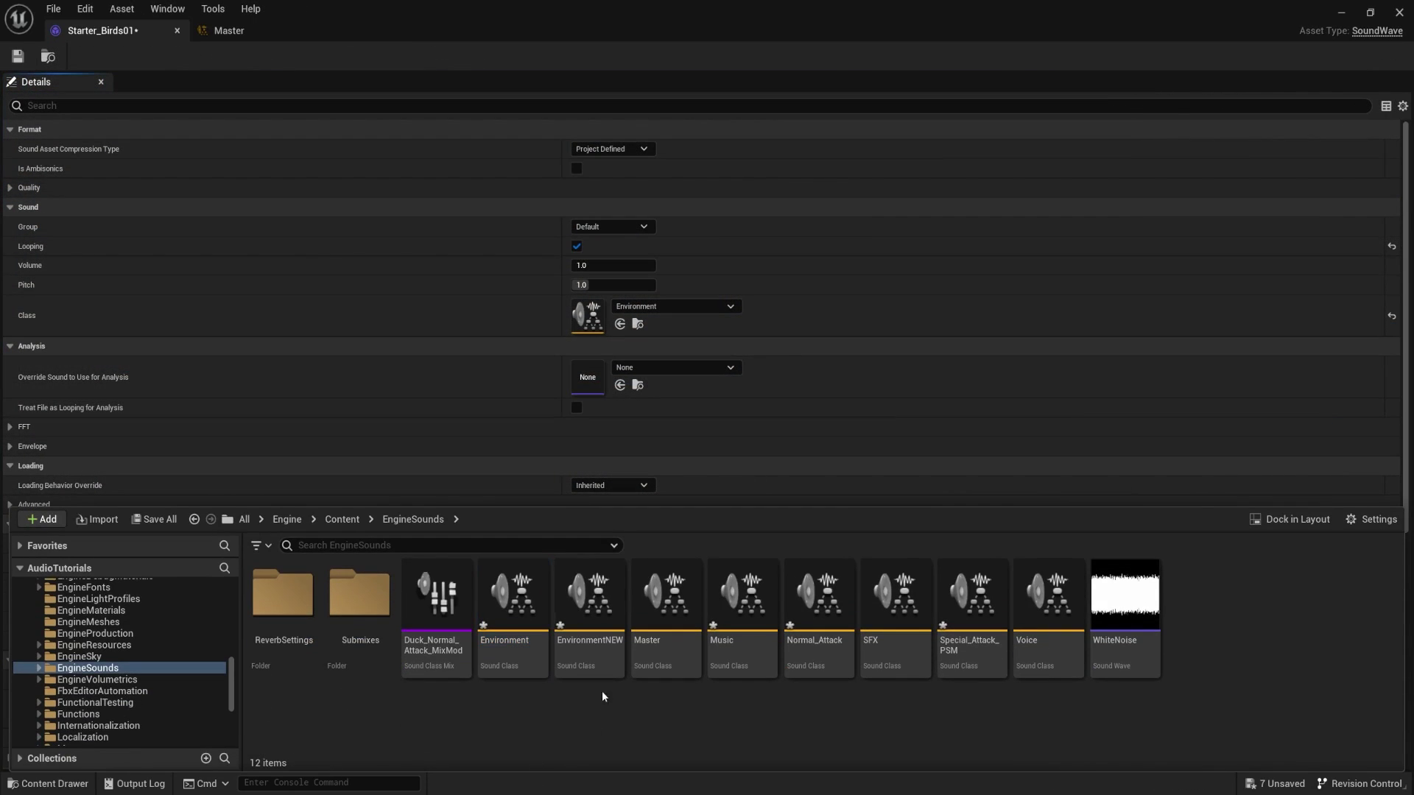
pyautogui.click(575, 648)
pyautogui.press('Delete')
pyautogui.click(585, 635)
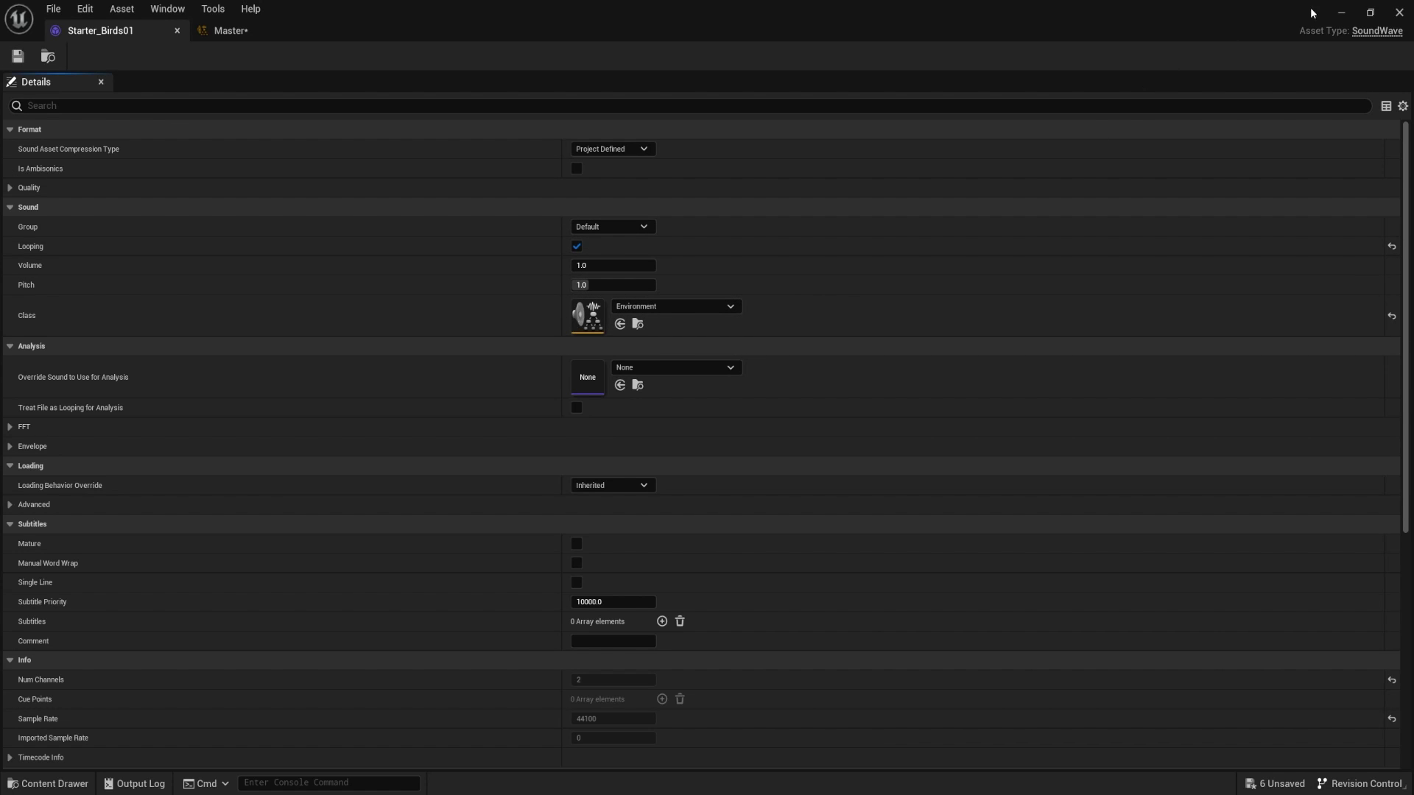
# - Return to the level and examine the attenuation settings of the Starter_Birds01 ambient sound
pyautogui.click(1342, 13)
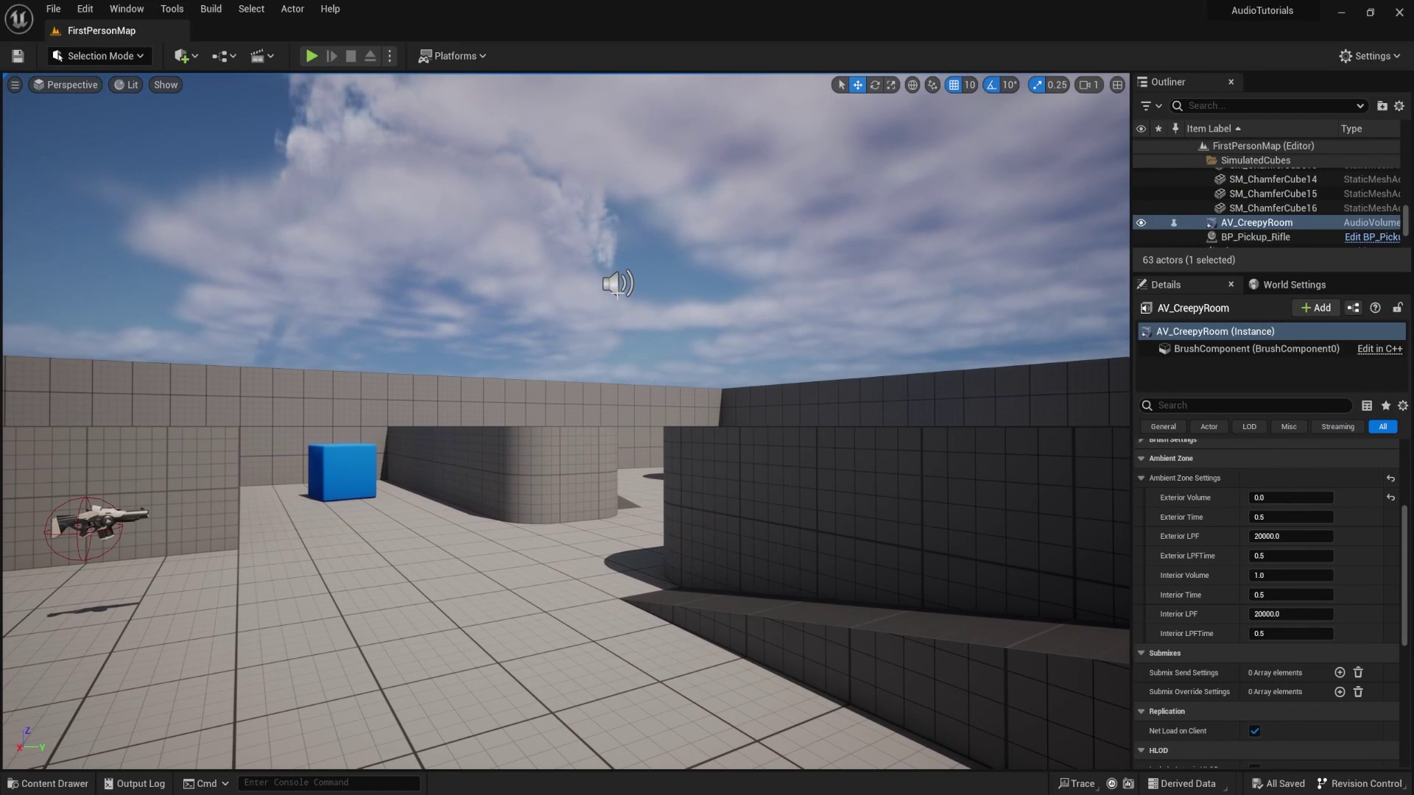
pyautogui.click(617, 287)
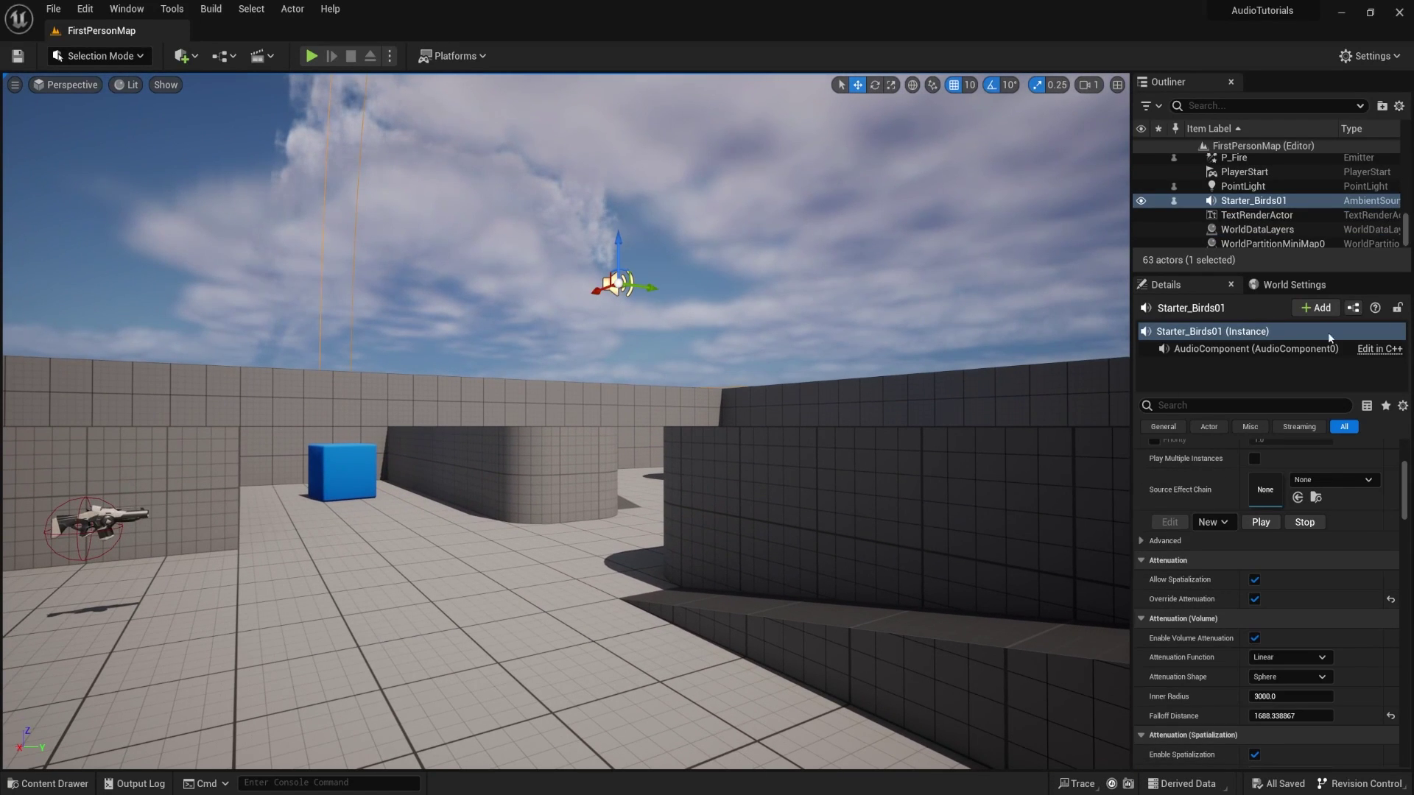
pyautogui.scroll(-5, 1259, 521)
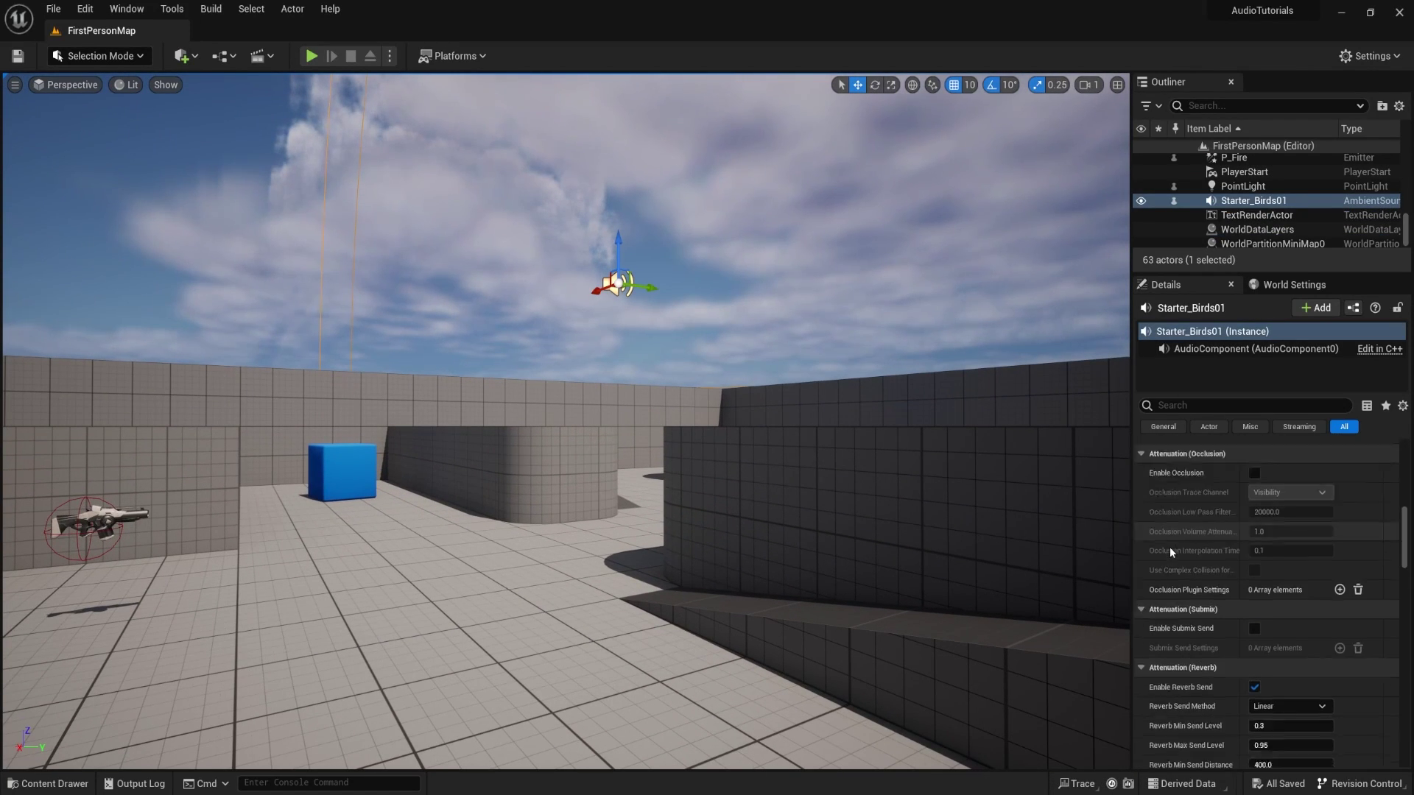
# - Play the level and walk in and out of the covered room to hear how the bird ambience responds
pyautogui.hotkey('alt', 'p')
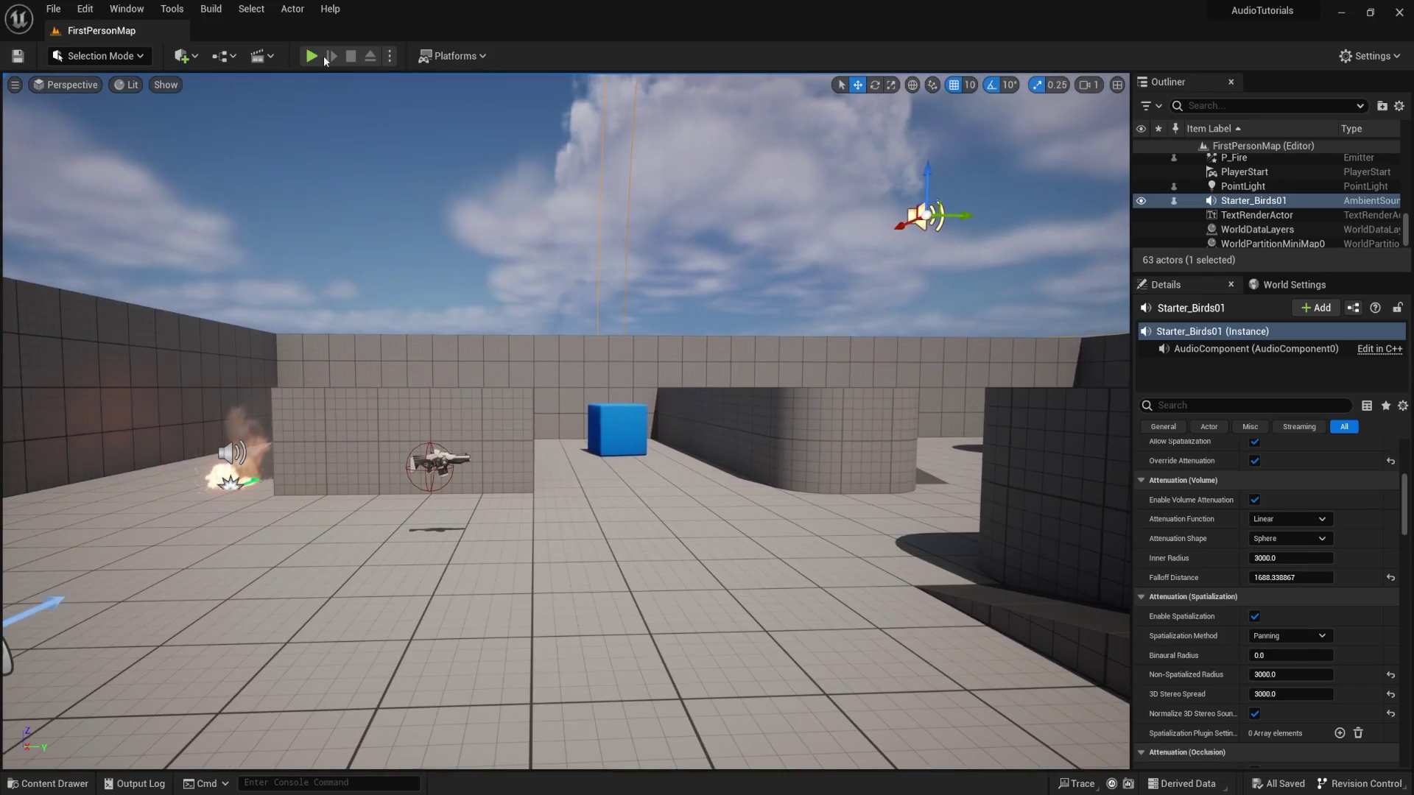
pyautogui.press('w')
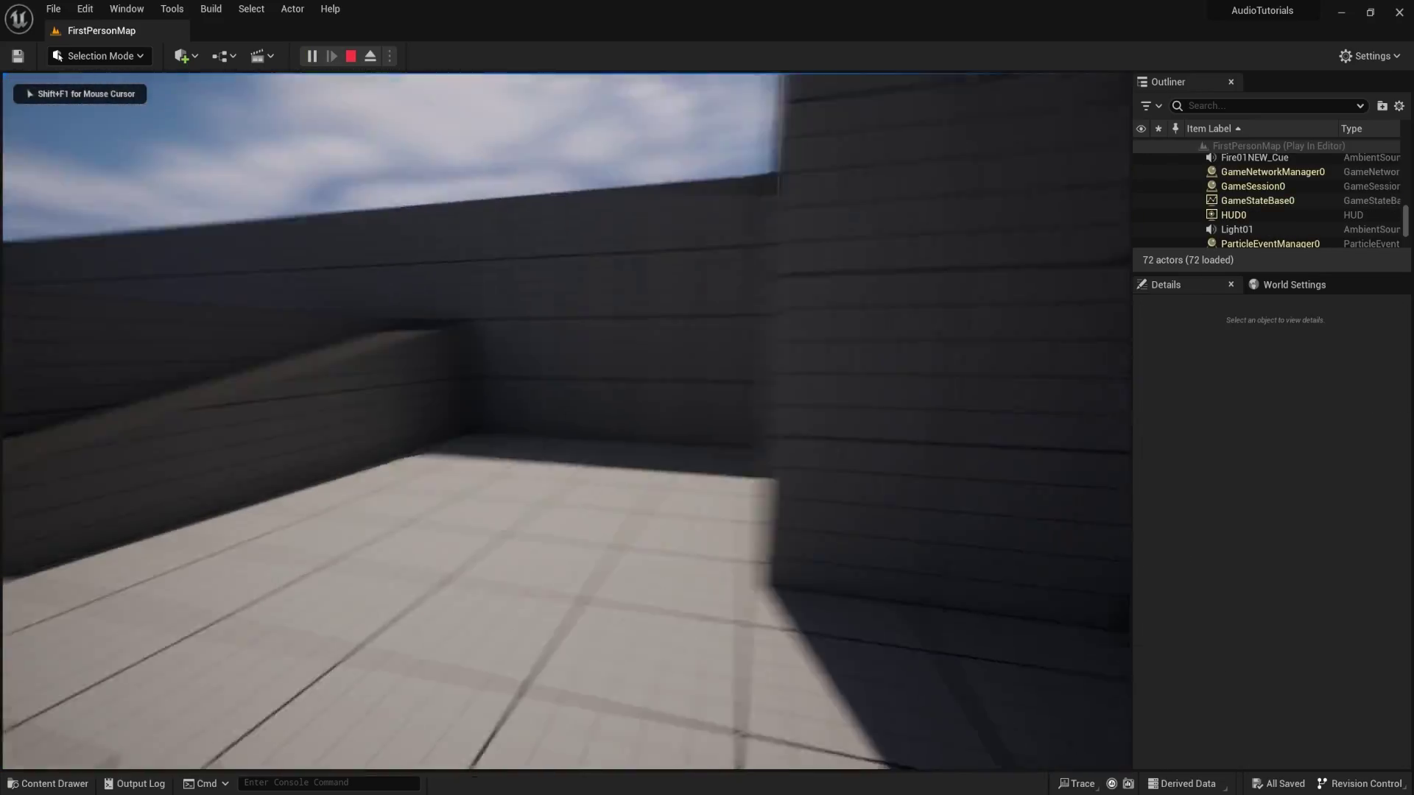
pyautogui.press('w')
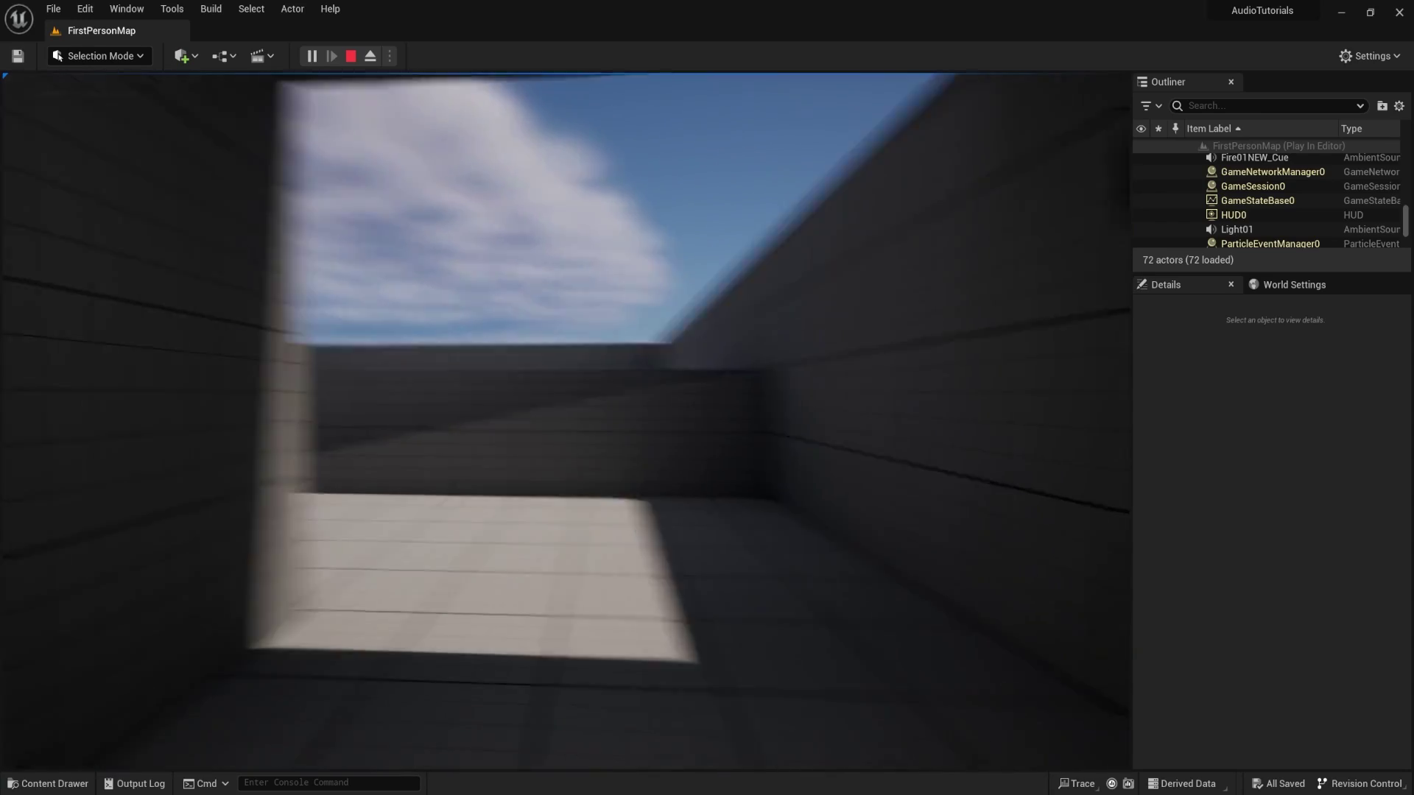
pyautogui.press('w')
pyautogui.press('w')
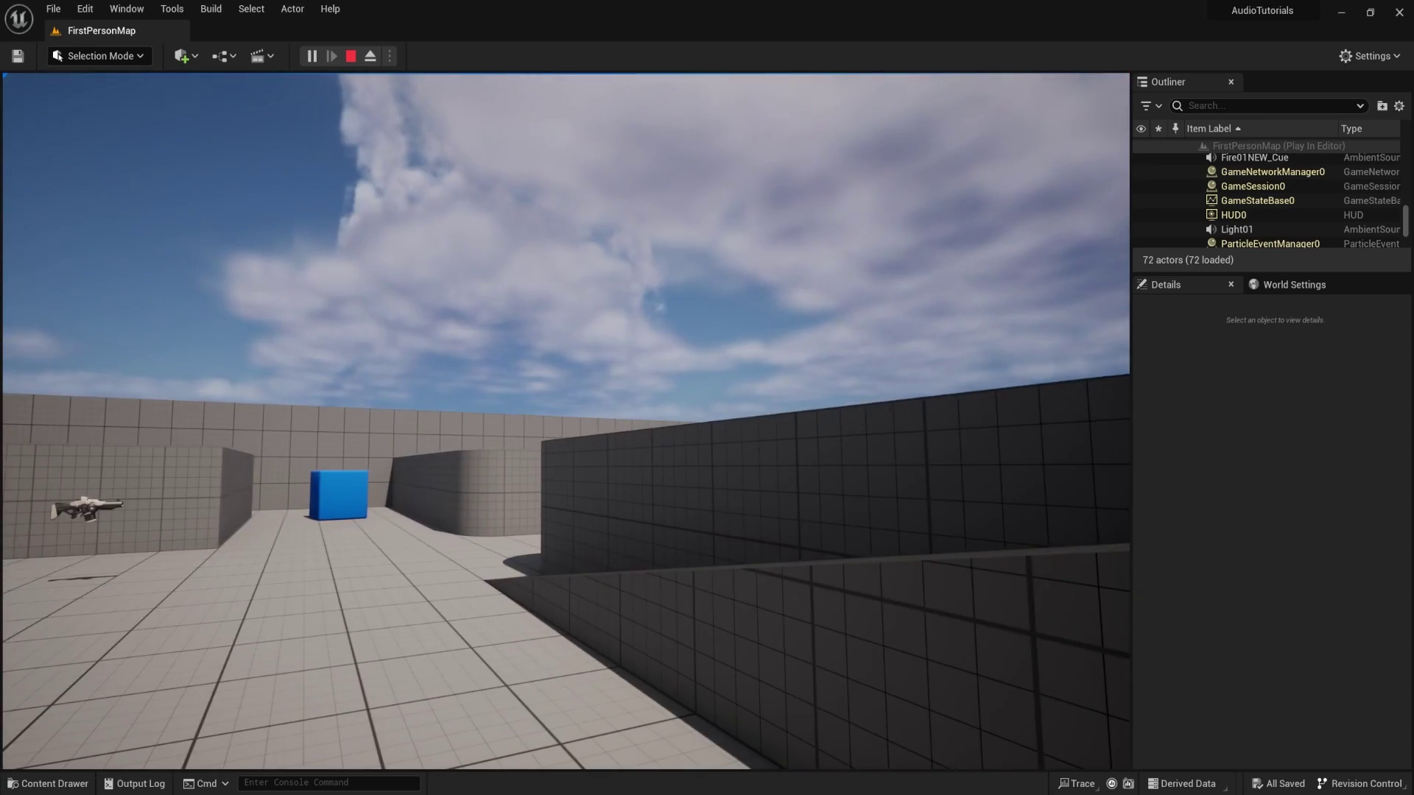
pyautogui.press('Escape')
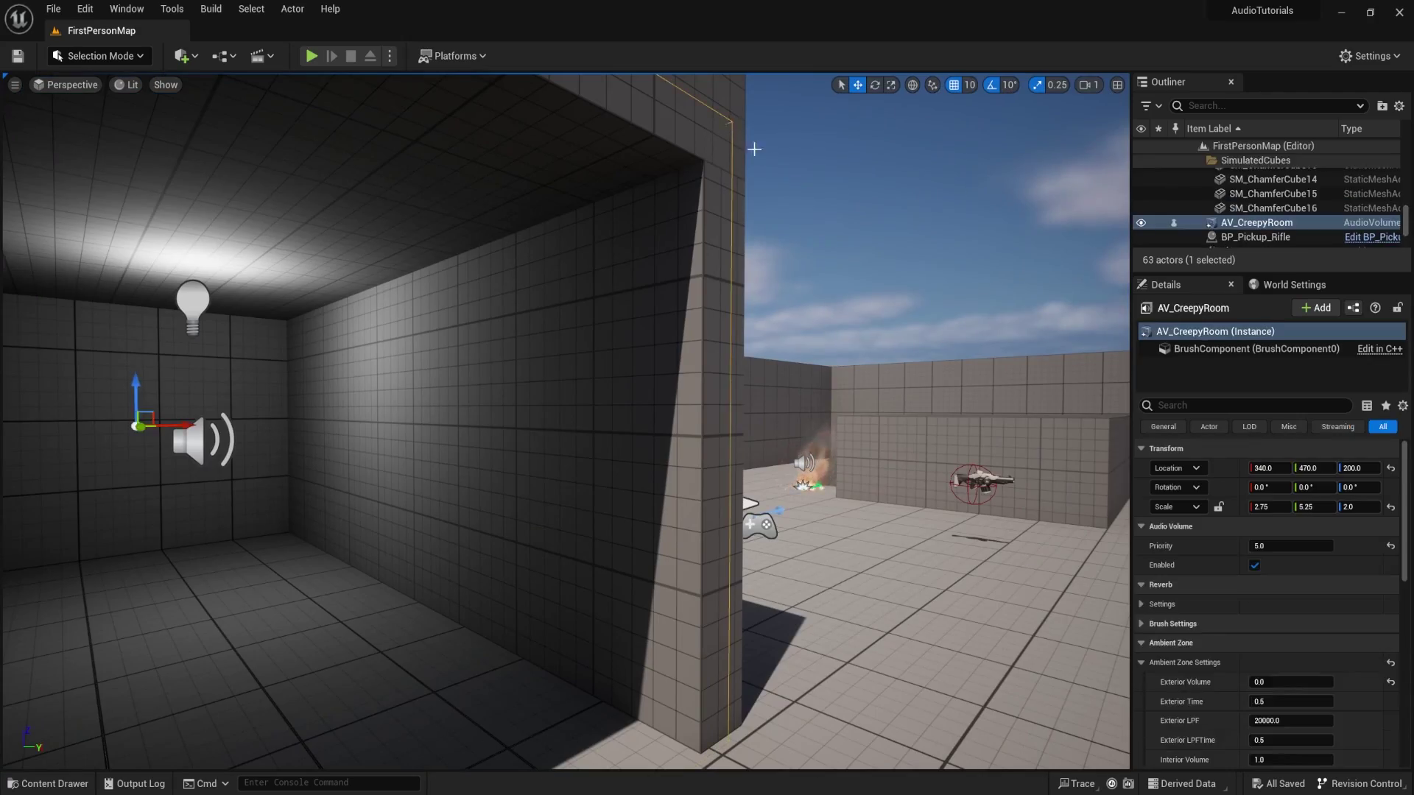
# - Set the Exterior Volume in the Ambient Zone Settings of AV_CreepyRoom to 0.5
pyautogui.scroll(-5, 1264, 576)
pyautogui.click(1276, 499)
pyautogui.moveTo(958, 472); pyautogui.dragTo(1045, 471, button='right')
pyautogui.press('w')
pyautogui.press('f')
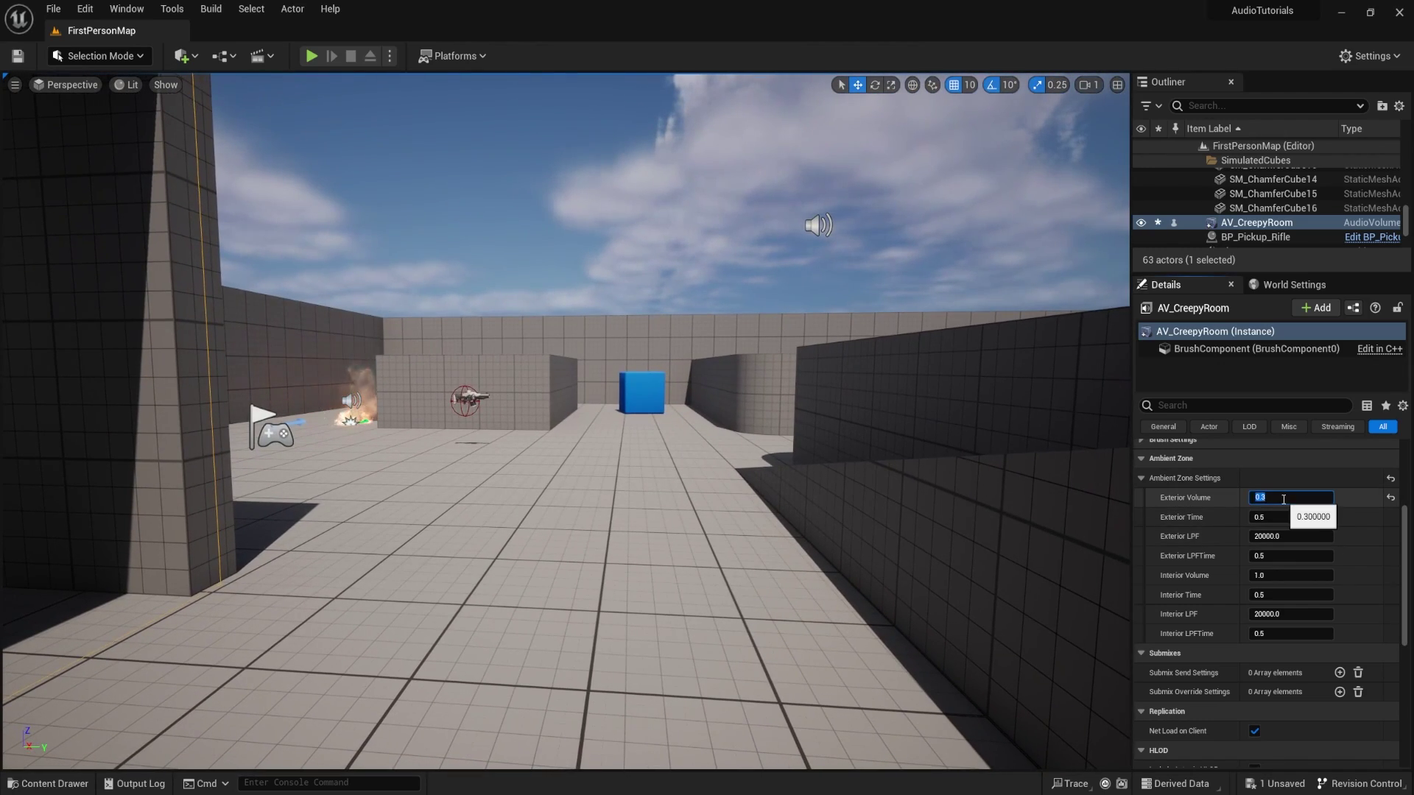
pyautogui.moveTo(958, 409); pyautogui.dragTo(887, 392, button='right')
pyautogui.press('a')
pyautogui.press('a')
pyautogui.press('d')
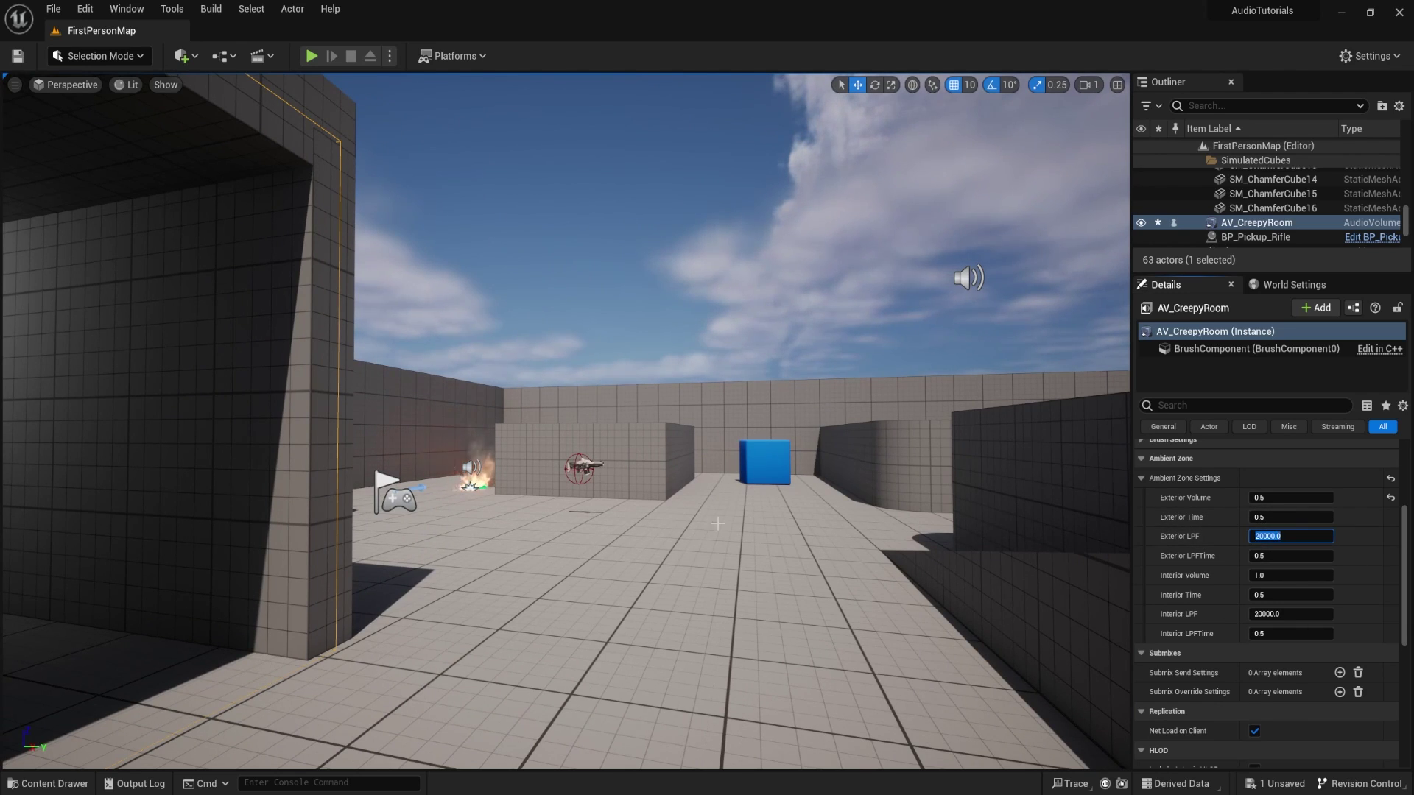
pyautogui.moveTo(688, 516); pyautogui.dragTo(785, 509, button='right')
pyautogui.press('d')
pyautogui.press('a')
pyautogui.moveTo(720, 561); pyautogui.dragTo(855, 563, button='right')
pyautogui.press('s')
pyautogui.press('w')
pyautogui.press('s')
pyautogui.moveTo(572, 500); pyautogui.dragTo(681, 590, button='right')
pyautogui.moveTo(657, 181)
pyautogui.mouseDown(button='right')
pyautogui.moveTo(545, 185)
pyautogui.moveTo(663, 187)
pyautogui.mouseUp(button='right')
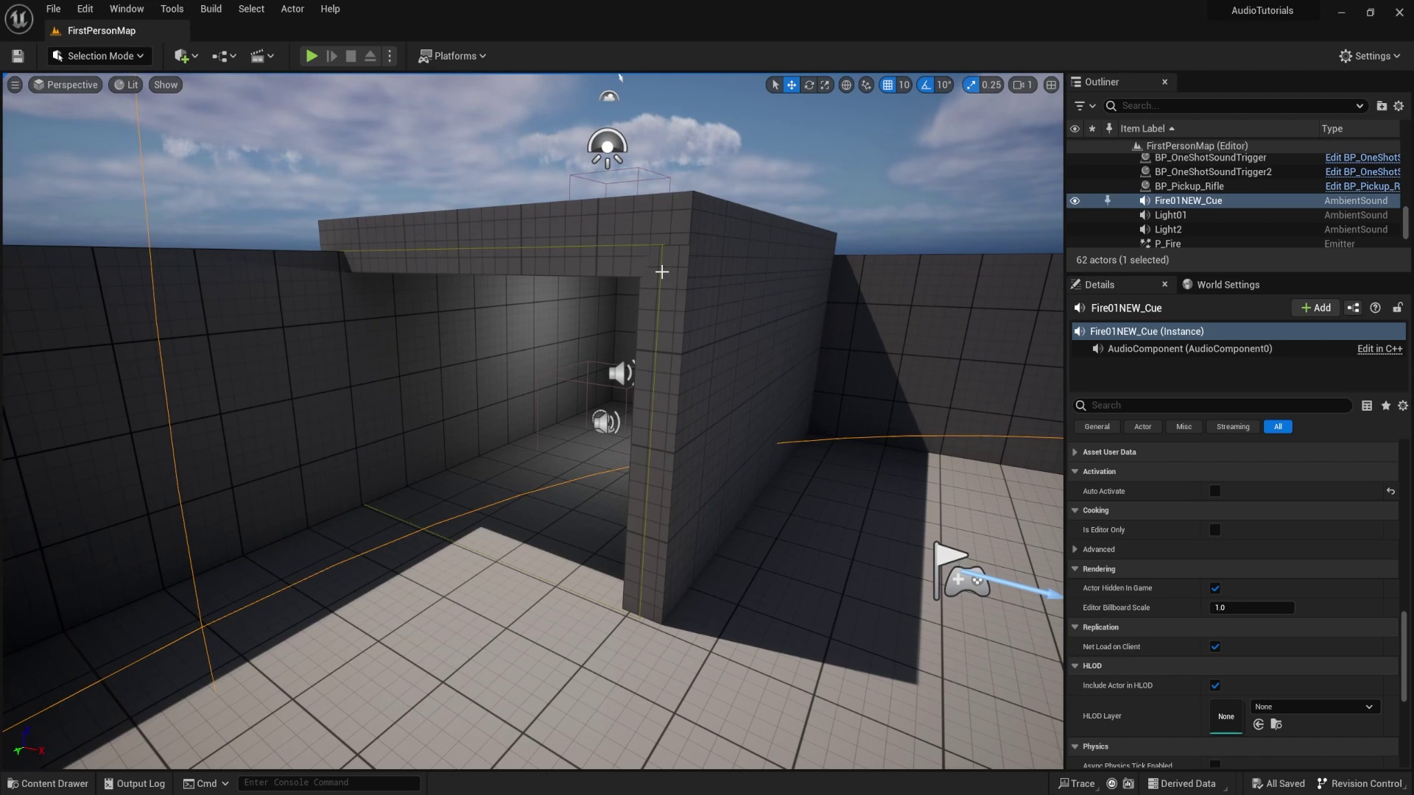
# - Select the AV_CreepyRoom audio volume around the covered room and bring up its Reverb settings
pyautogui.click(661, 272)
pyautogui.press('f')
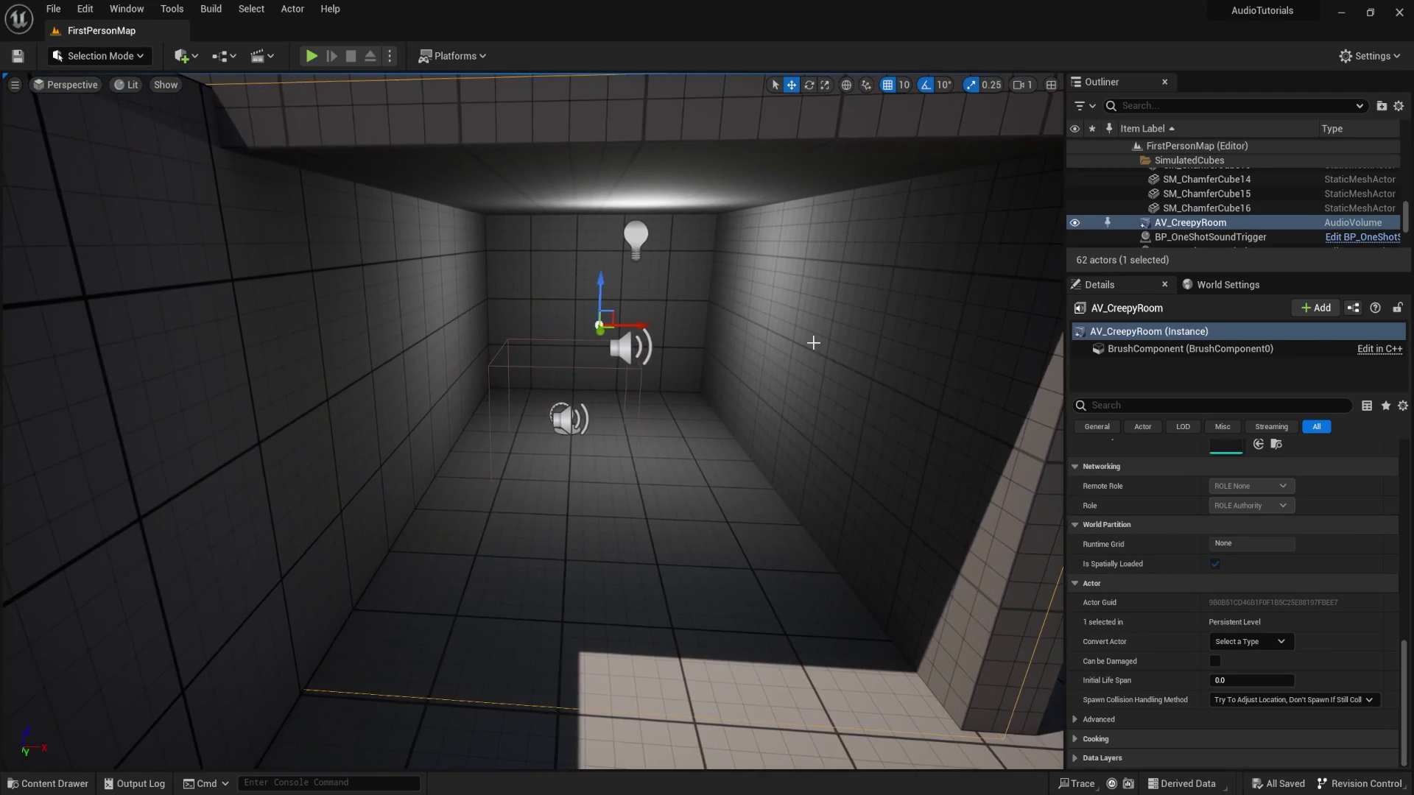
pyautogui.moveTo(769, 207); pyautogui.dragTo(843, 175, button='right')
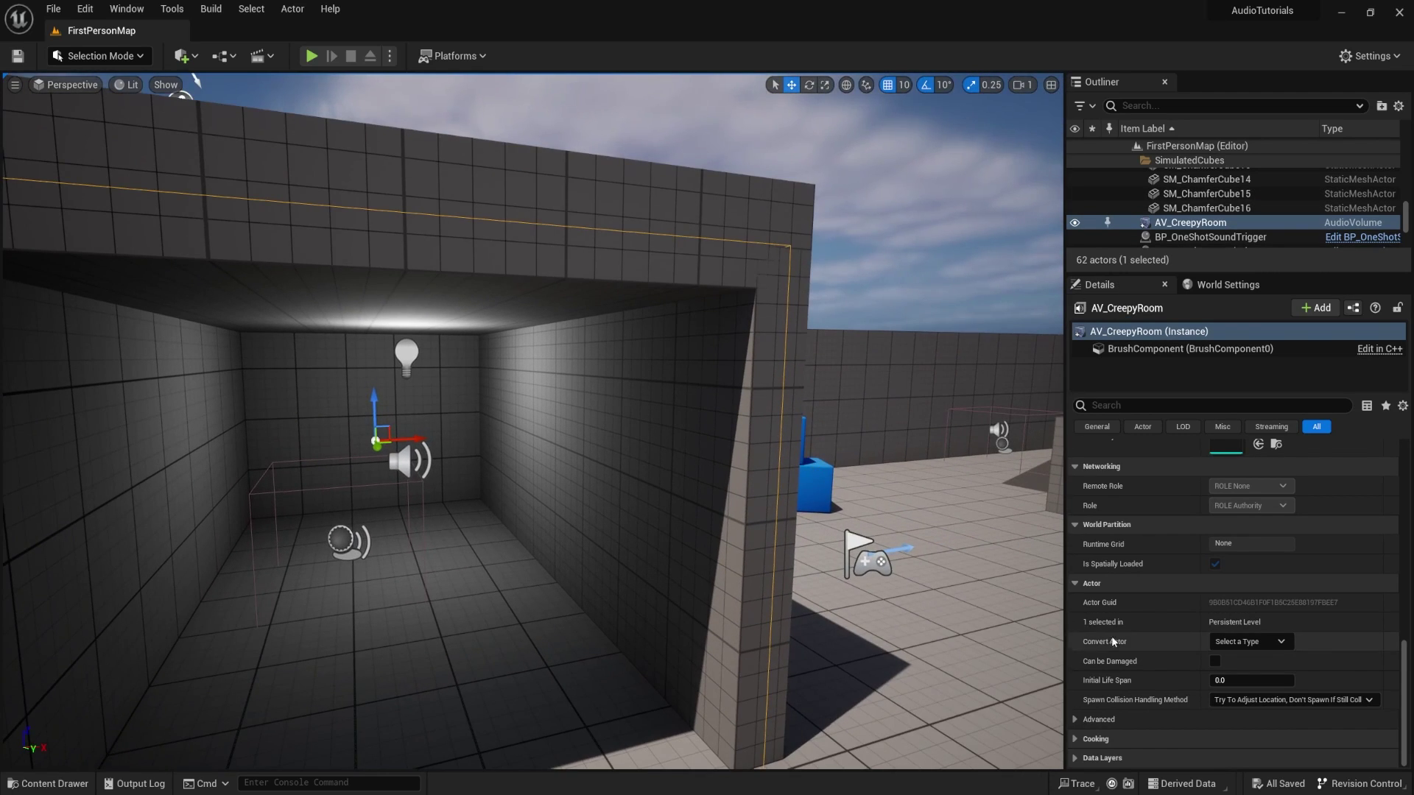
pyautogui.scroll(10, 1134, 620)
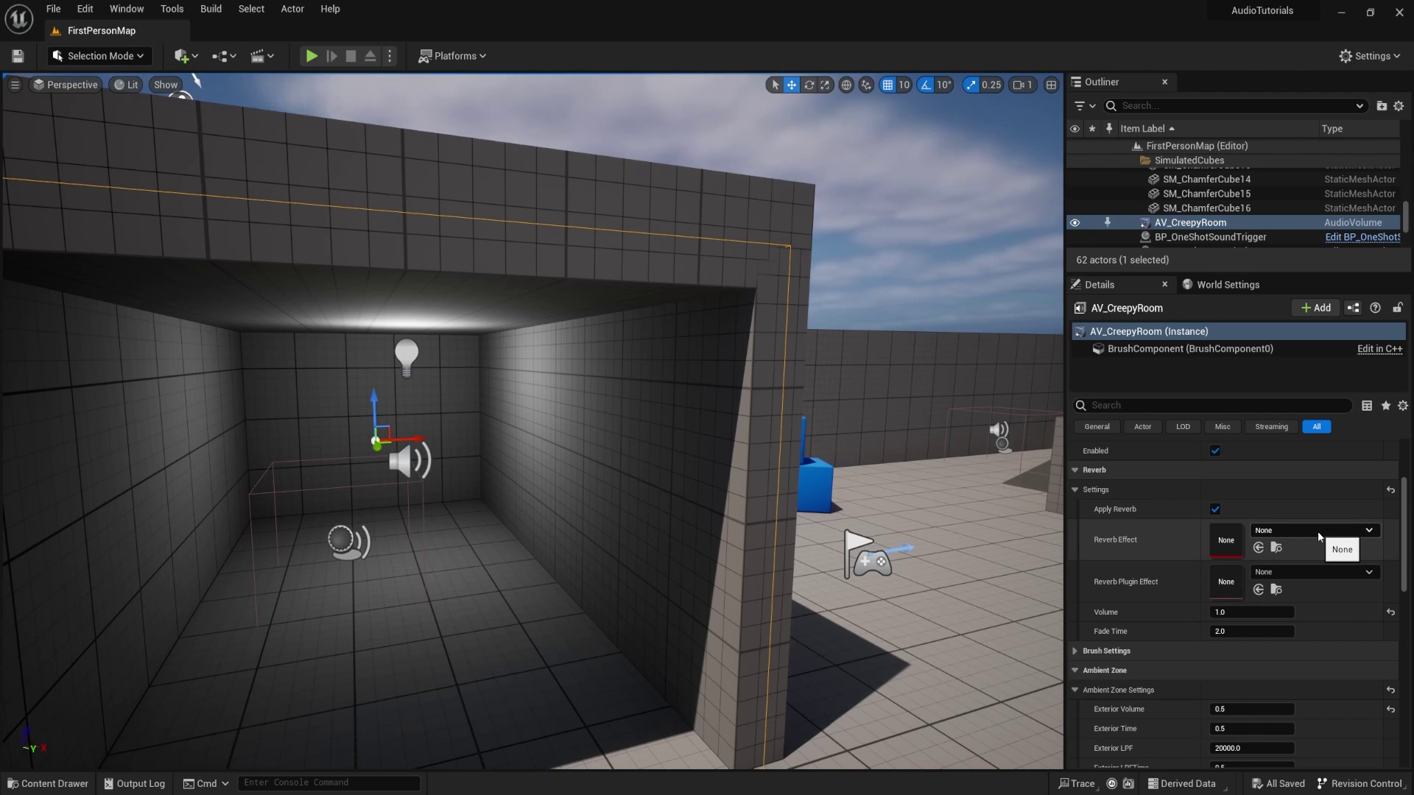
# - Examine the covered room's interior and its opening from several angles to judge the space that needs reverb
pyautogui.press('f')
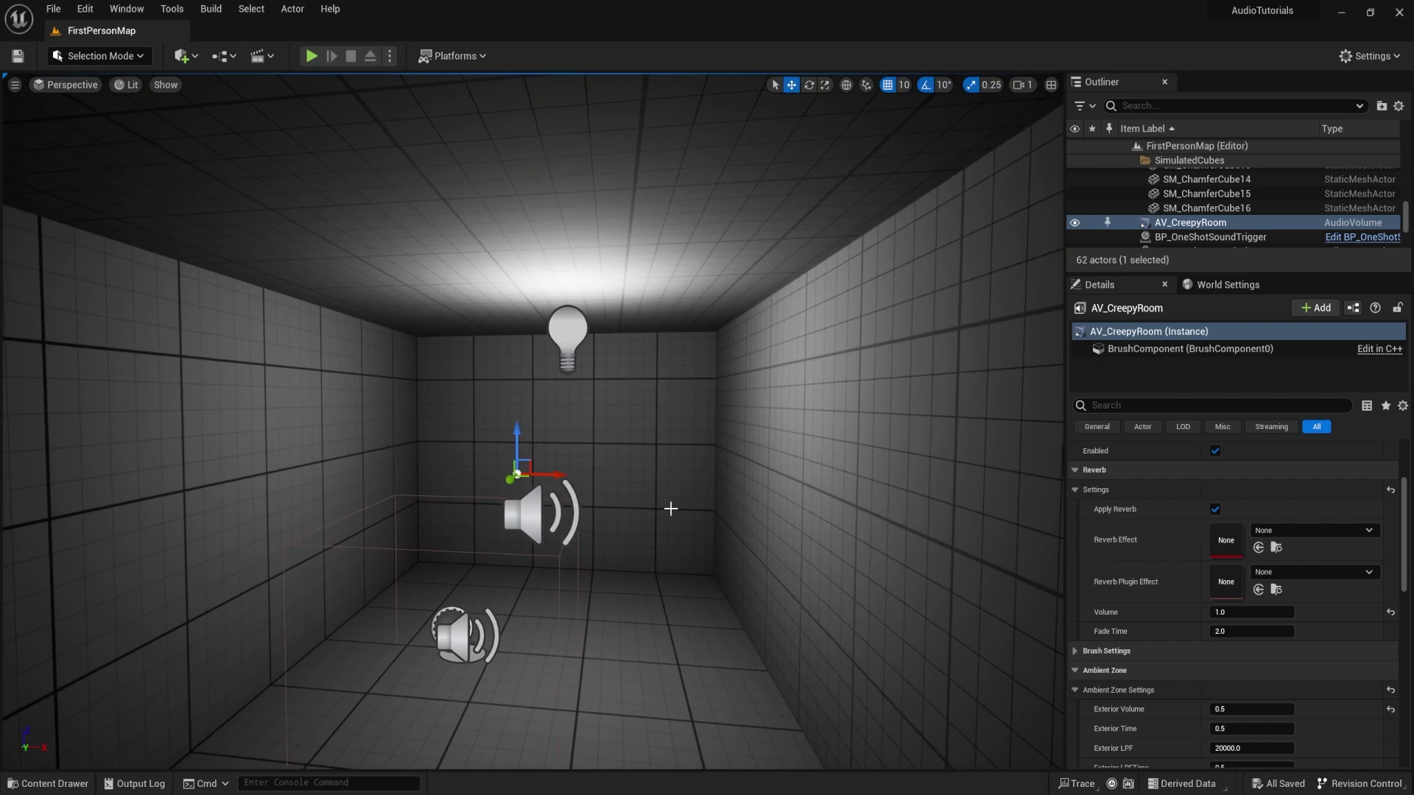
pyautogui.moveTo(634, 497); pyautogui.dragTo(611, 516, button='right')
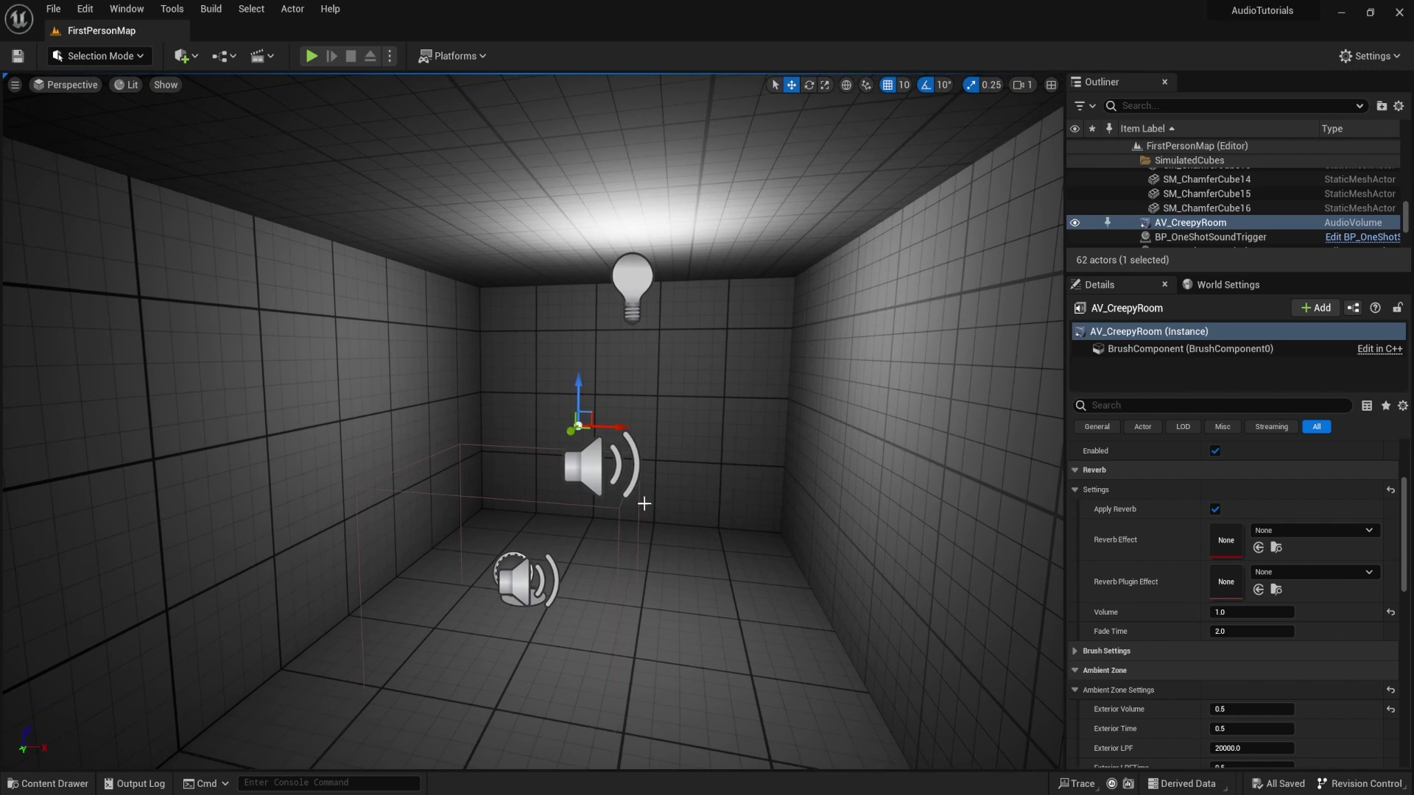
pyautogui.press('s')
pyautogui.moveTo(714, 512); pyautogui.dragTo(696, 516, button='right')
pyautogui.moveTo(751, 427); pyautogui.dragTo(1046, 426, button='right')
pyautogui.moveTo(675, 464); pyautogui.dragTo(671, 464, button='right')
pyautogui.moveTo(785, 427); pyautogui.dragTo(514, 446, button='right')
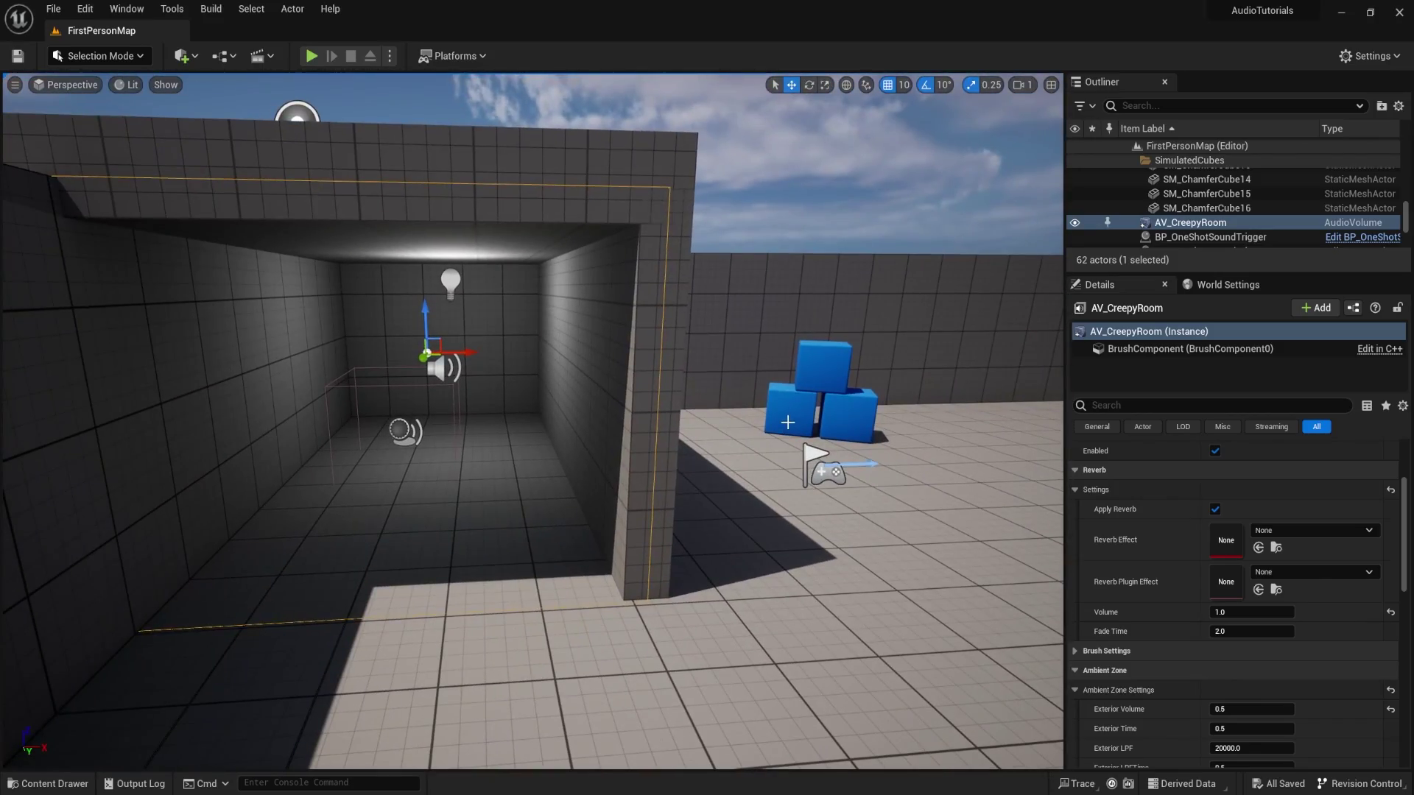
pyautogui.press('w')
pyautogui.moveTo(546, 372)
pyautogui.mouseDown(button='right')
pyautogui.moveTo(456, 374)
pyautogui.moveTo(545, 371)
pyautogui.mouseUp(button='right')
pyautogui.press('s')
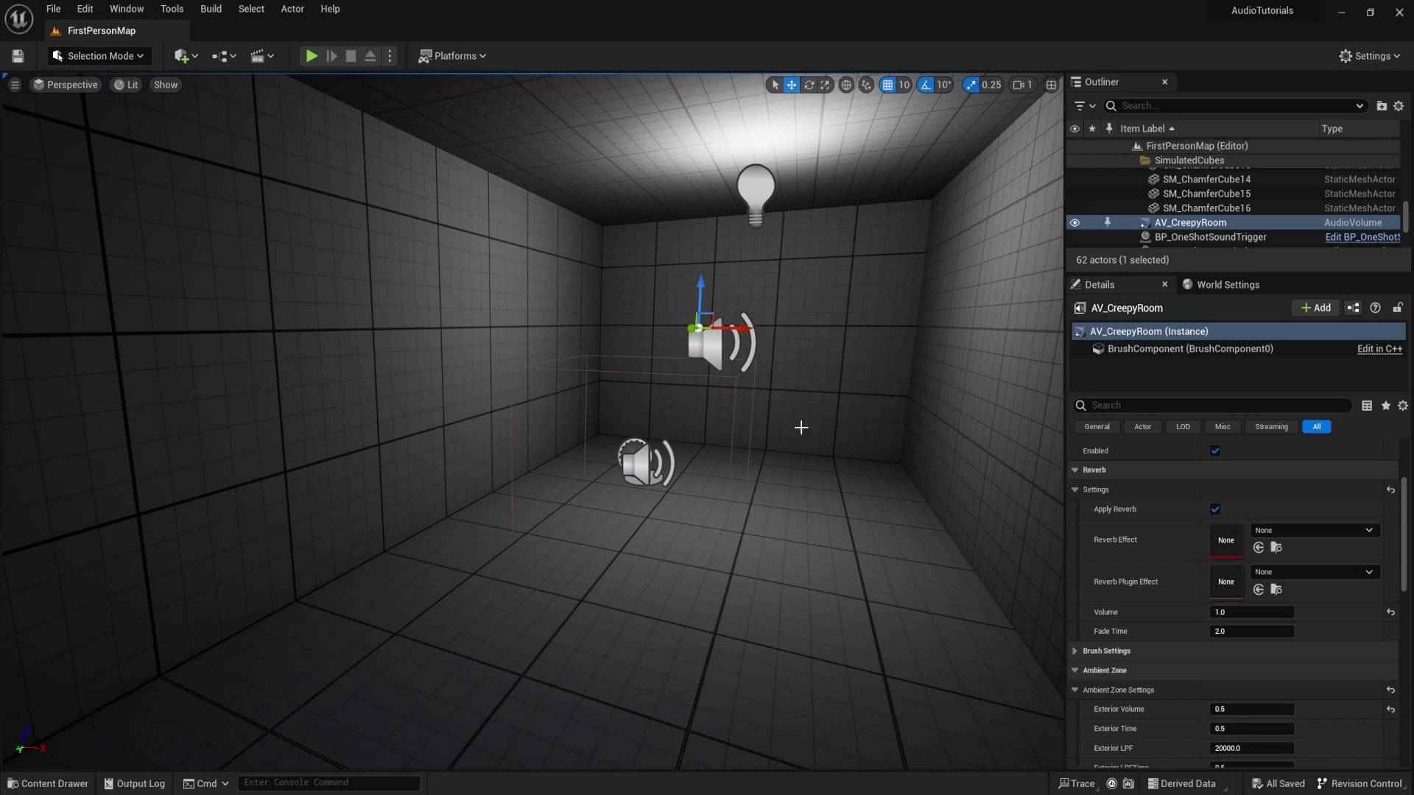
pyautogui.moveTo(822, 478); pyautogui.dragTo(744, 479, button='right')
pyautogui.press('s')
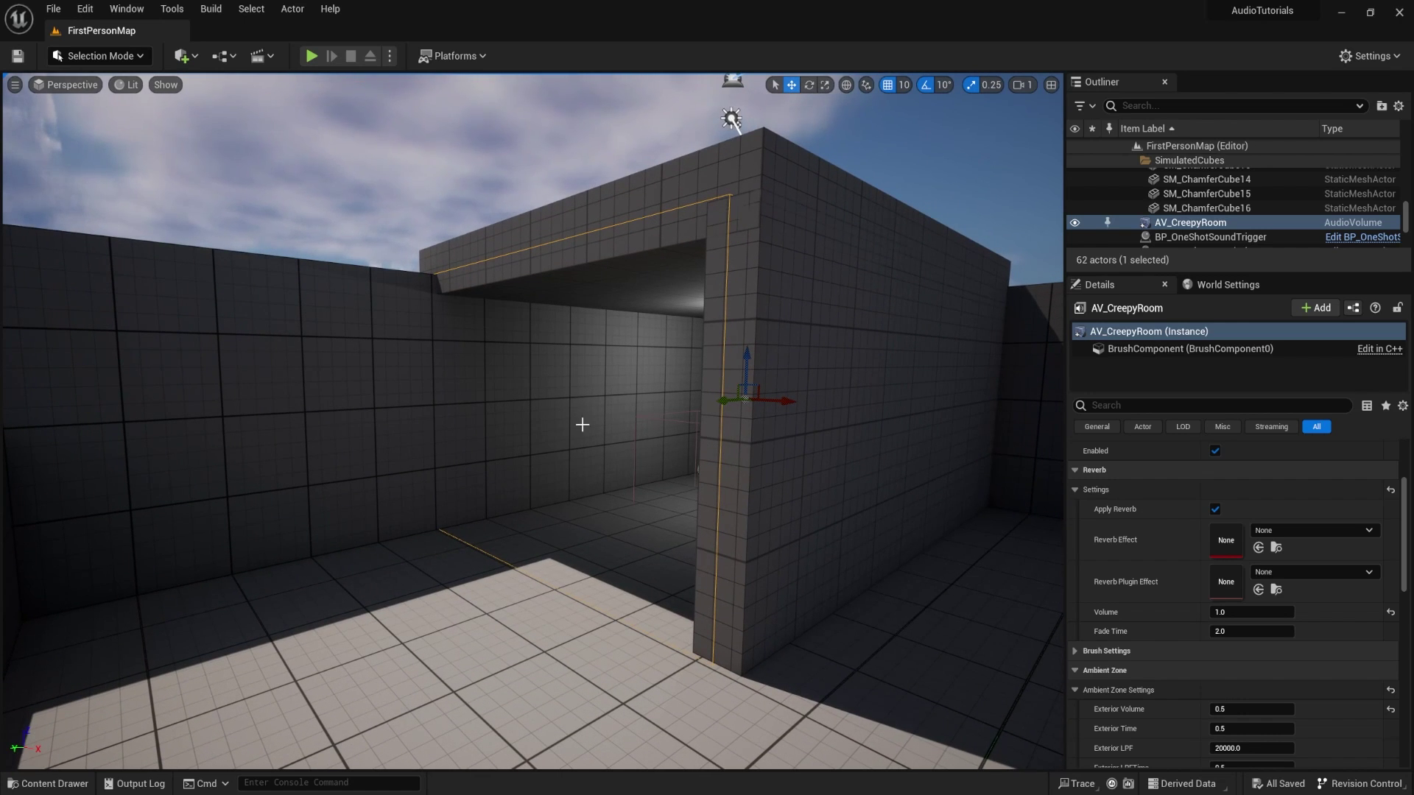
pyautogui.press('w')
pyautogui.moveTo(744, 478)
pyautogui.mouseDown(button='right')
pyautogui.moveTo(803, 479)
pyautogui.moveTo(818, 464)
pyautogui.moveTo(759, 475)
pyautogui.mouseUp(button='right')
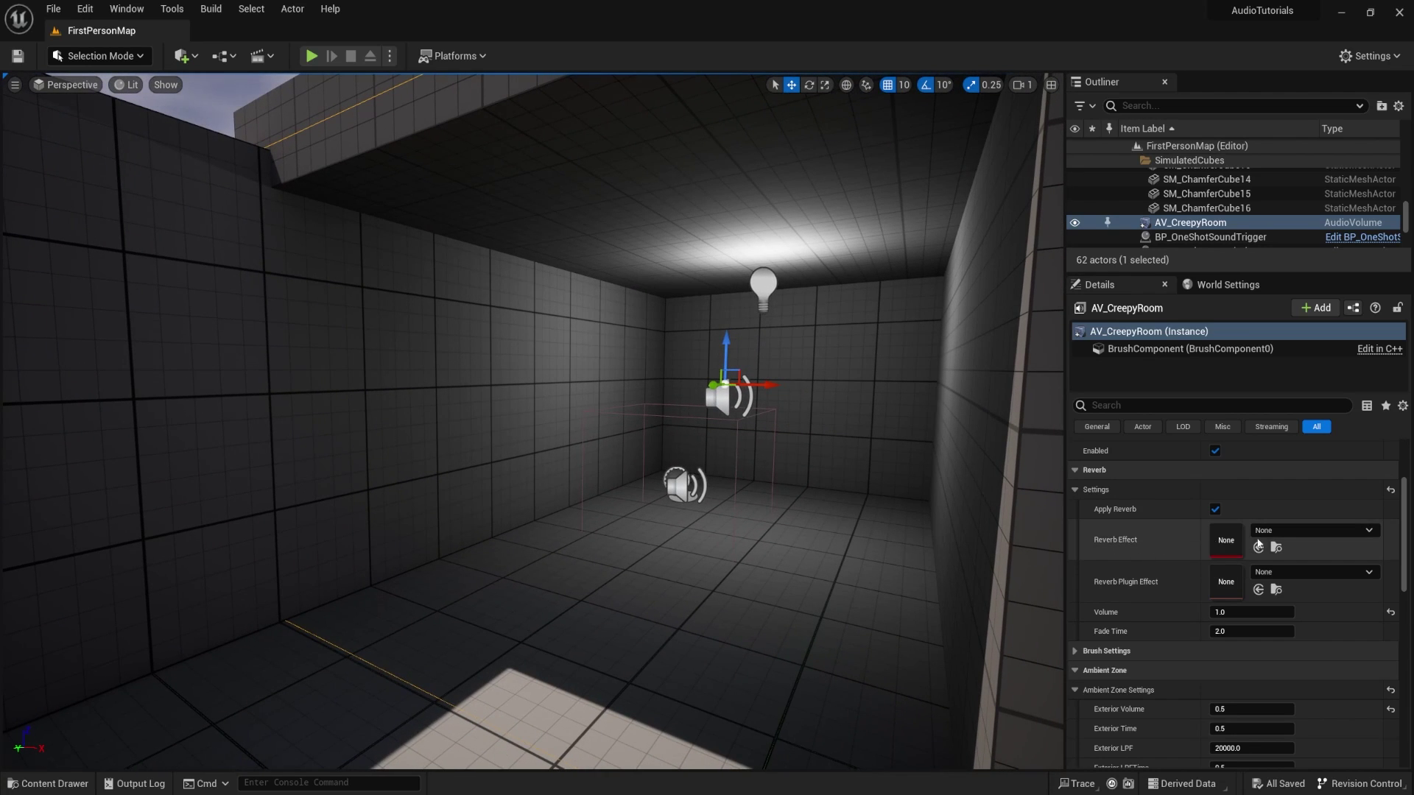
# - Browse the reverb presets available for the Reverb Effect of AV_CreepyRoom
pyautogui.click(1344, 536)
pyautogui.scroll(-10, 1296, 412)
pyautogui.scroll(5, 1315, 433)
pyautogui.scroll(5, 1323, 433)
pyautogui.scroll(1, 1312, 417)
pyautogui.click(1158, 538)
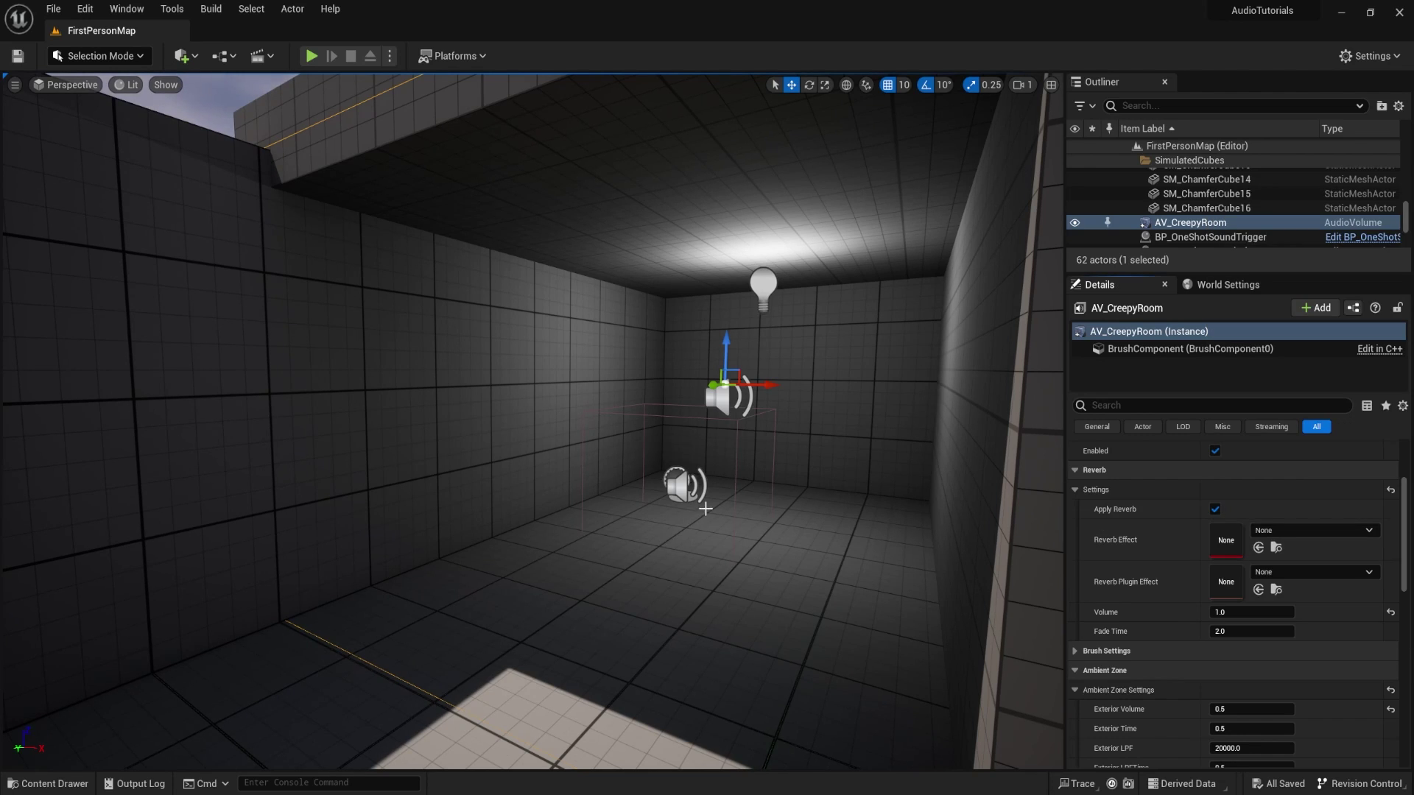
# - Play the level inside the covered room to hear it with no reverb effect assigned
pyautogui.press('w')
pyautogui.moveTo(612, 439); pyautogui.dragTo(574, 417, button='right')
pyautogui.click(678, 317)
pyautogui.click(573, 494)
pyautogui.press('s')
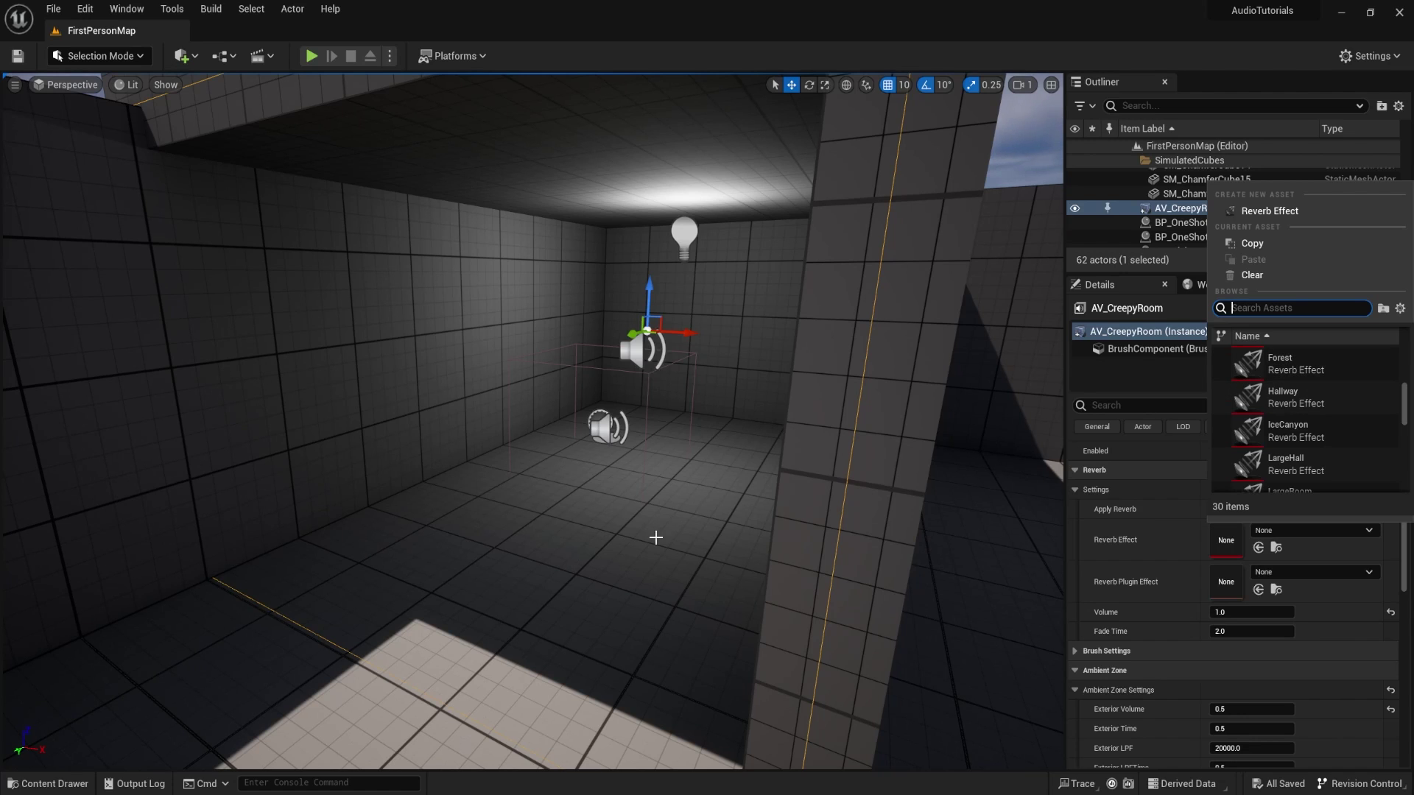
pyautogui.click(705, 530)
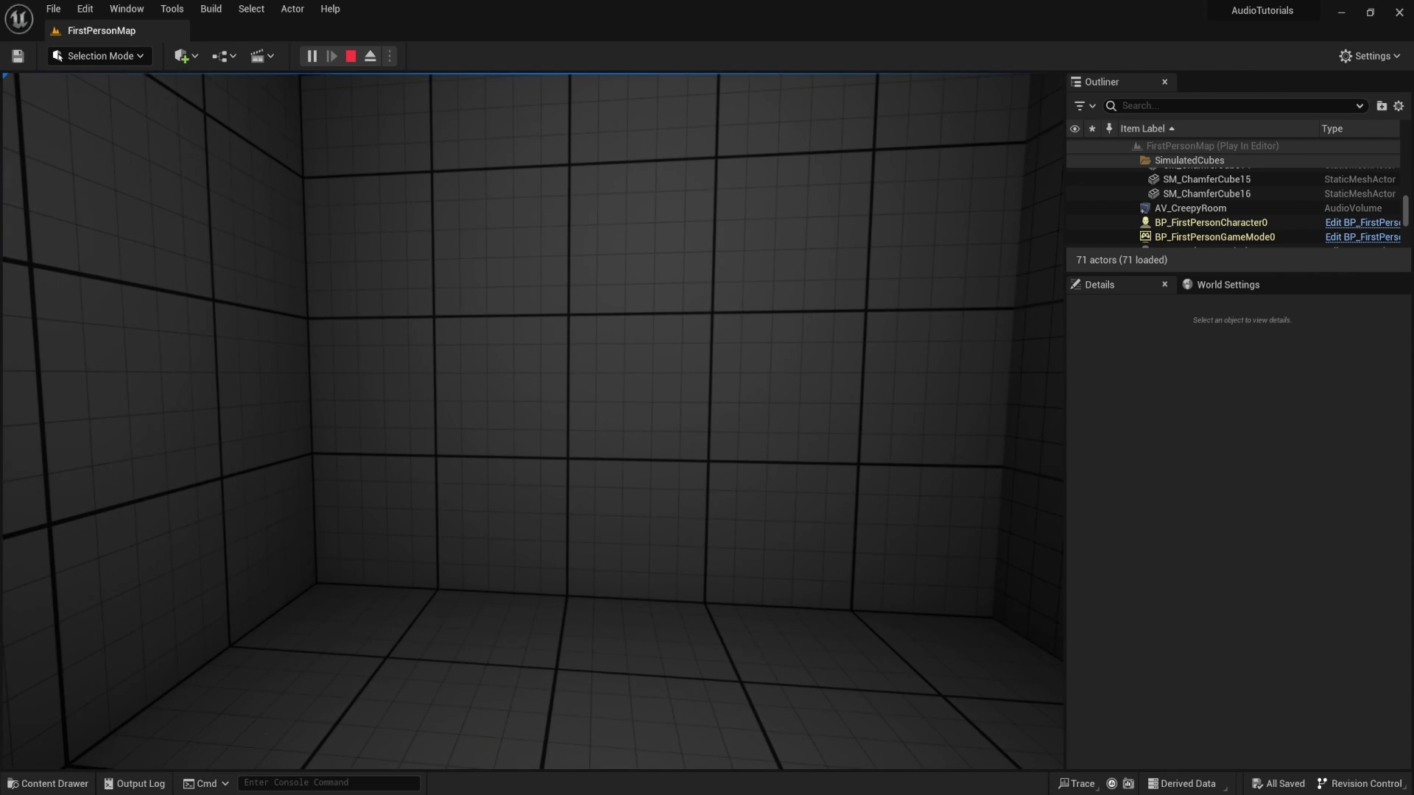
pyautogui.press('Escape')
# - Set the Reverb Effect of AV_CreepyRoom to Forest
pyautogui.click(1308, 530)
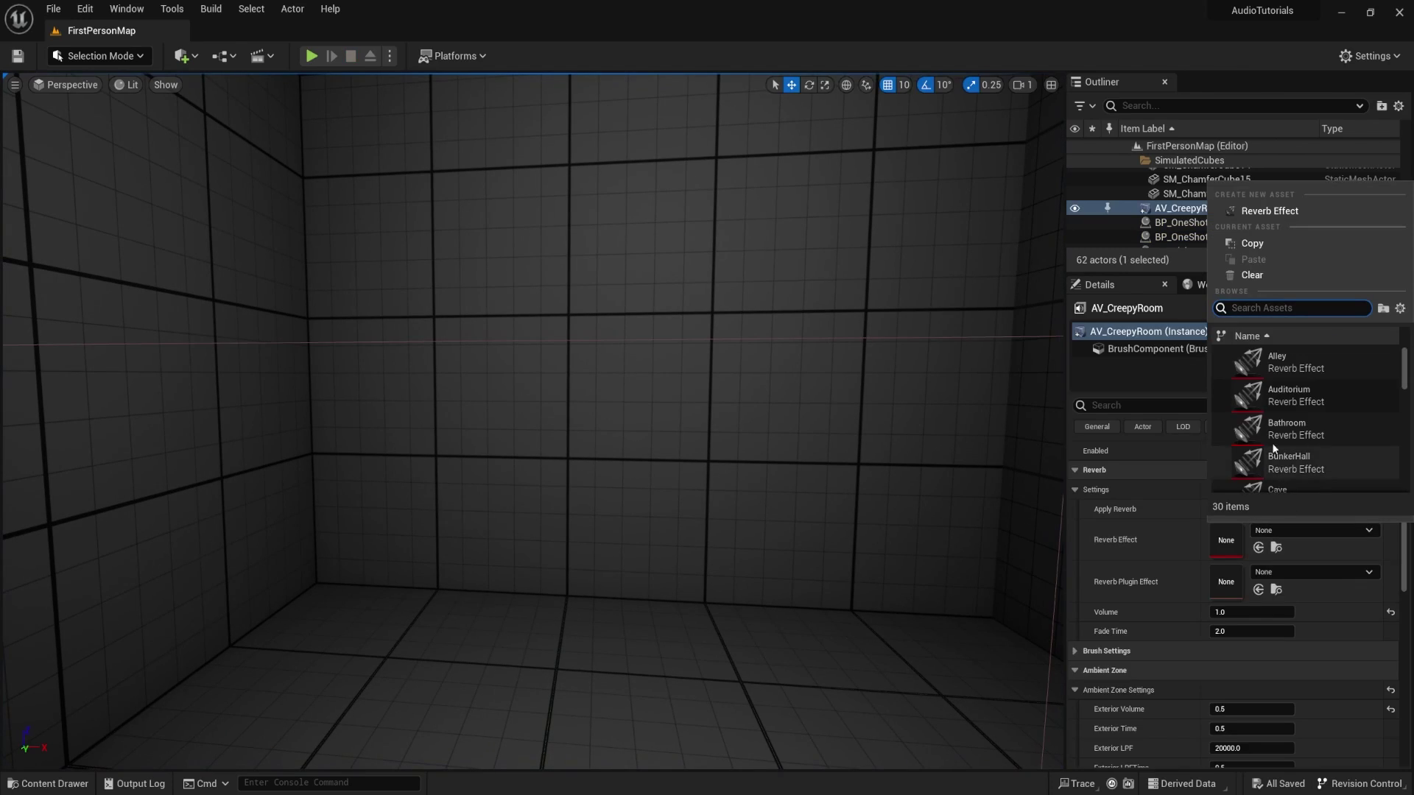
pyautogui.scroll(-5, 1282, 412)
pyautogui.click(1302, 434)
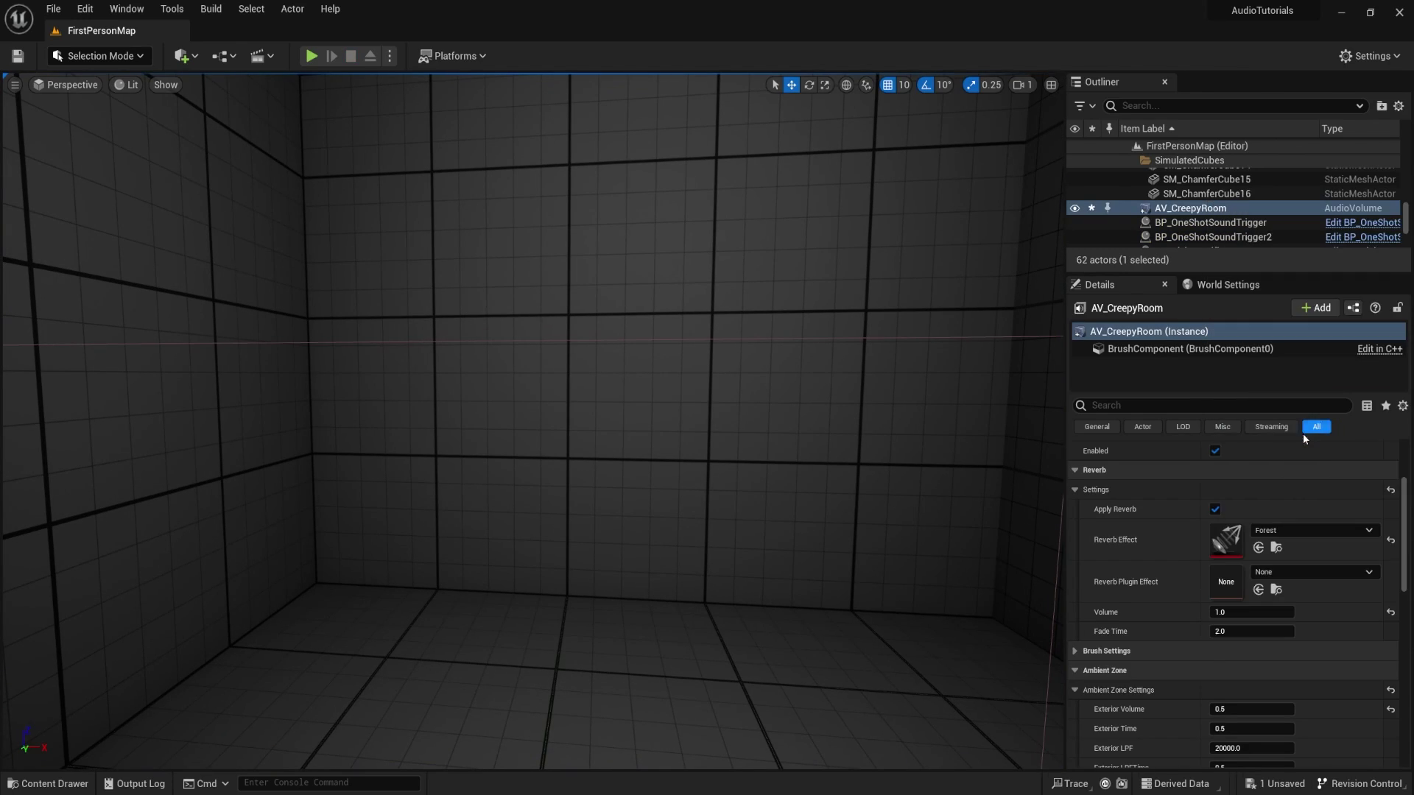
# - Play the level and walk through the covered room to hear the Forest reverb
pyautogui.hotkey('alt', 'p')
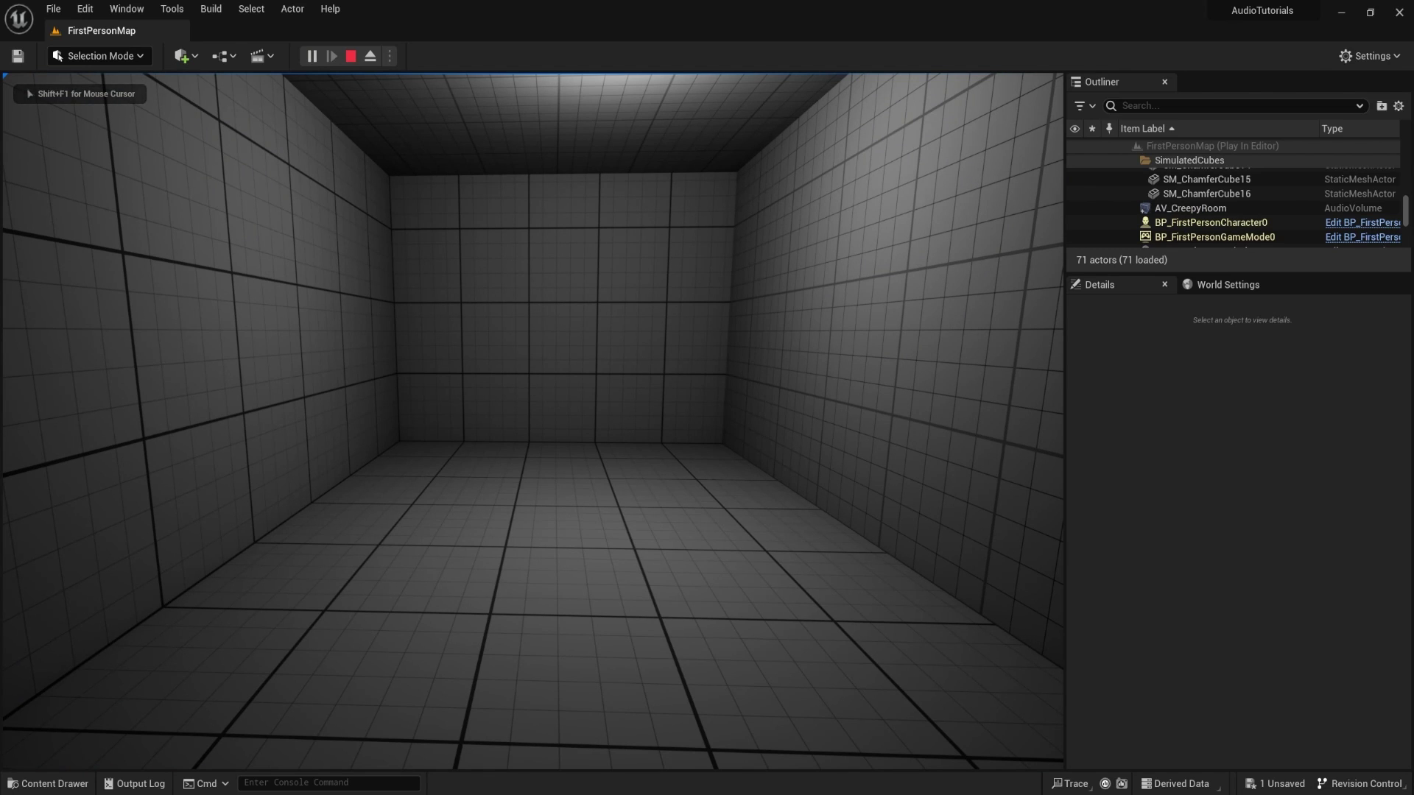
pyautogui.press('w')
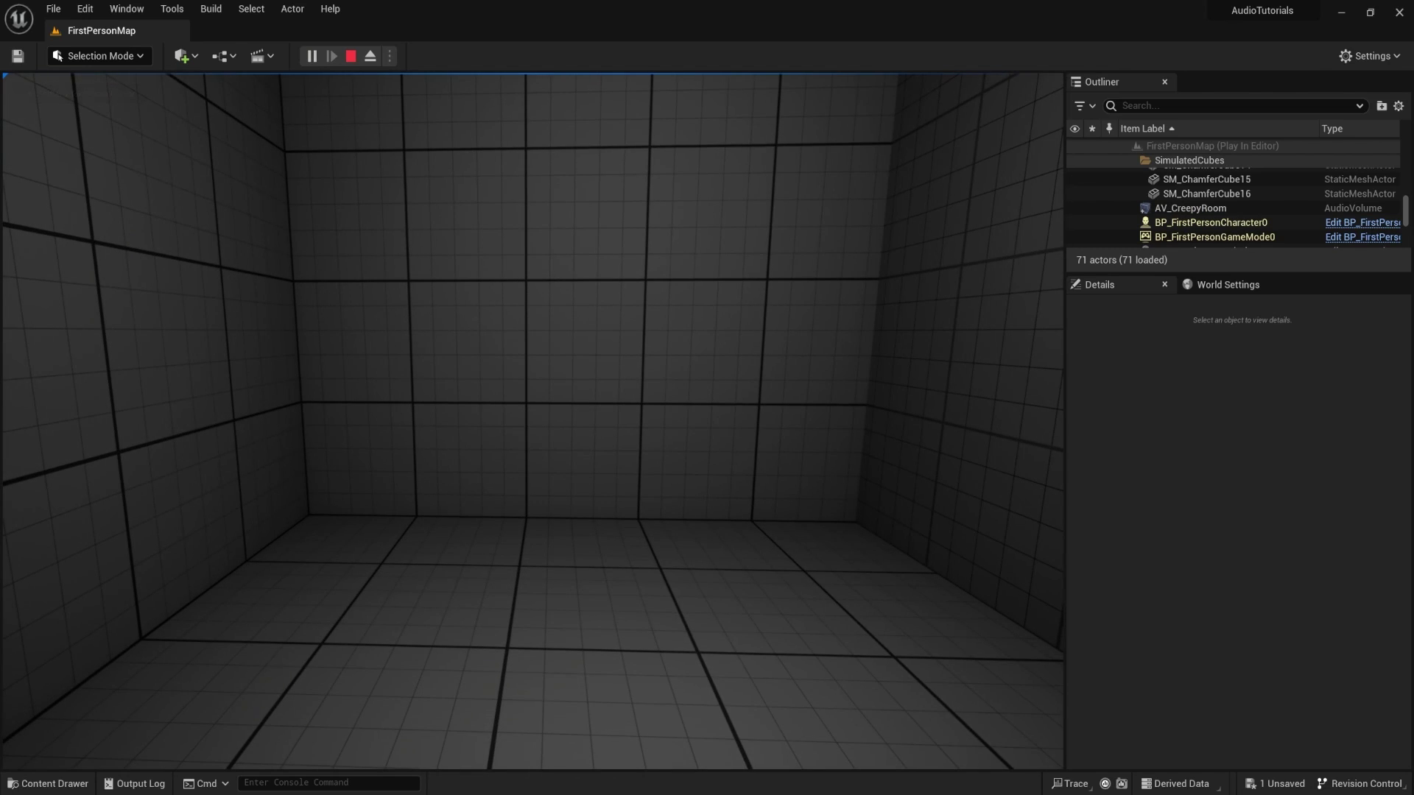
pyautogui.press('Escape')
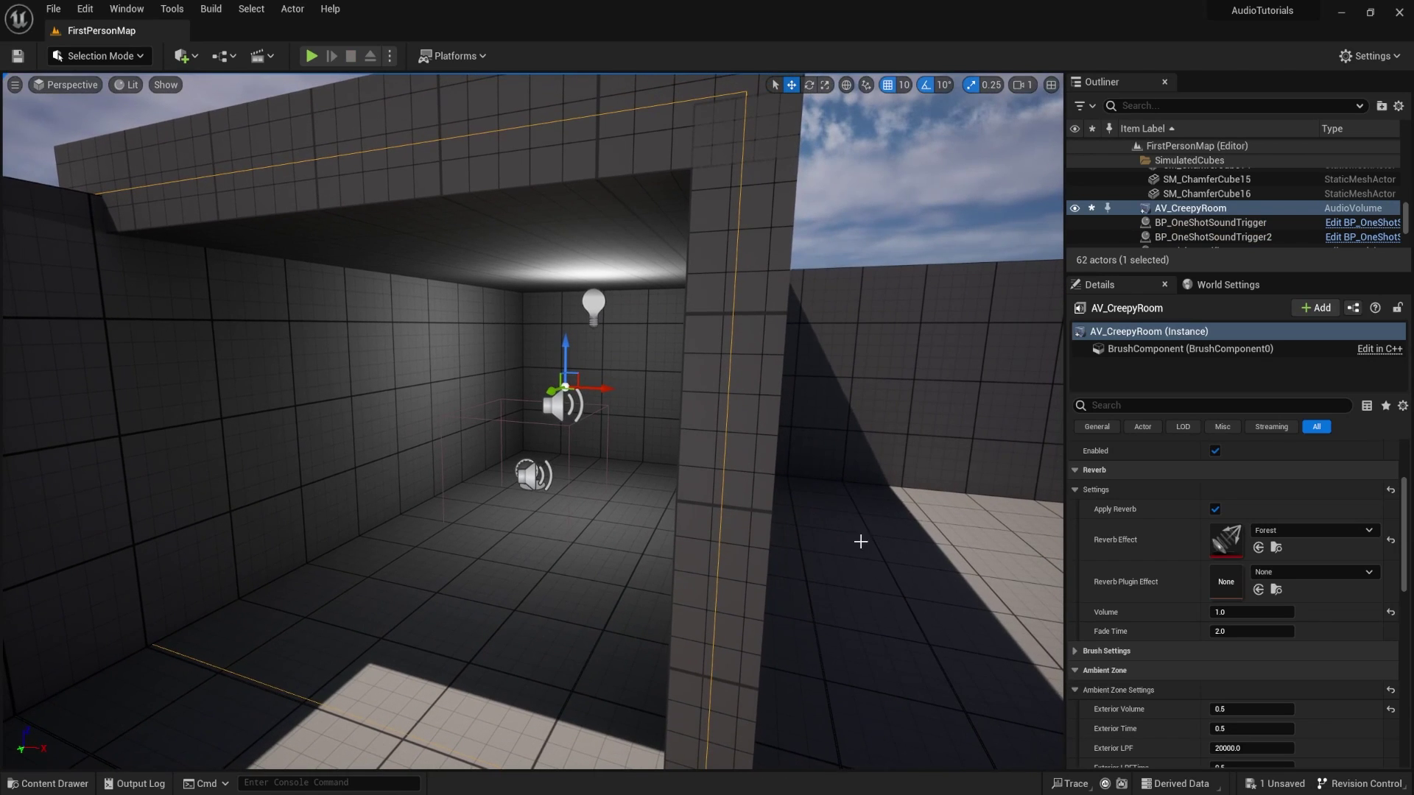
# - Look through the other reverb presets for AV_CreepyRoom without choosing one, and view the room inside and out
pyautogui.click(1283, 530)
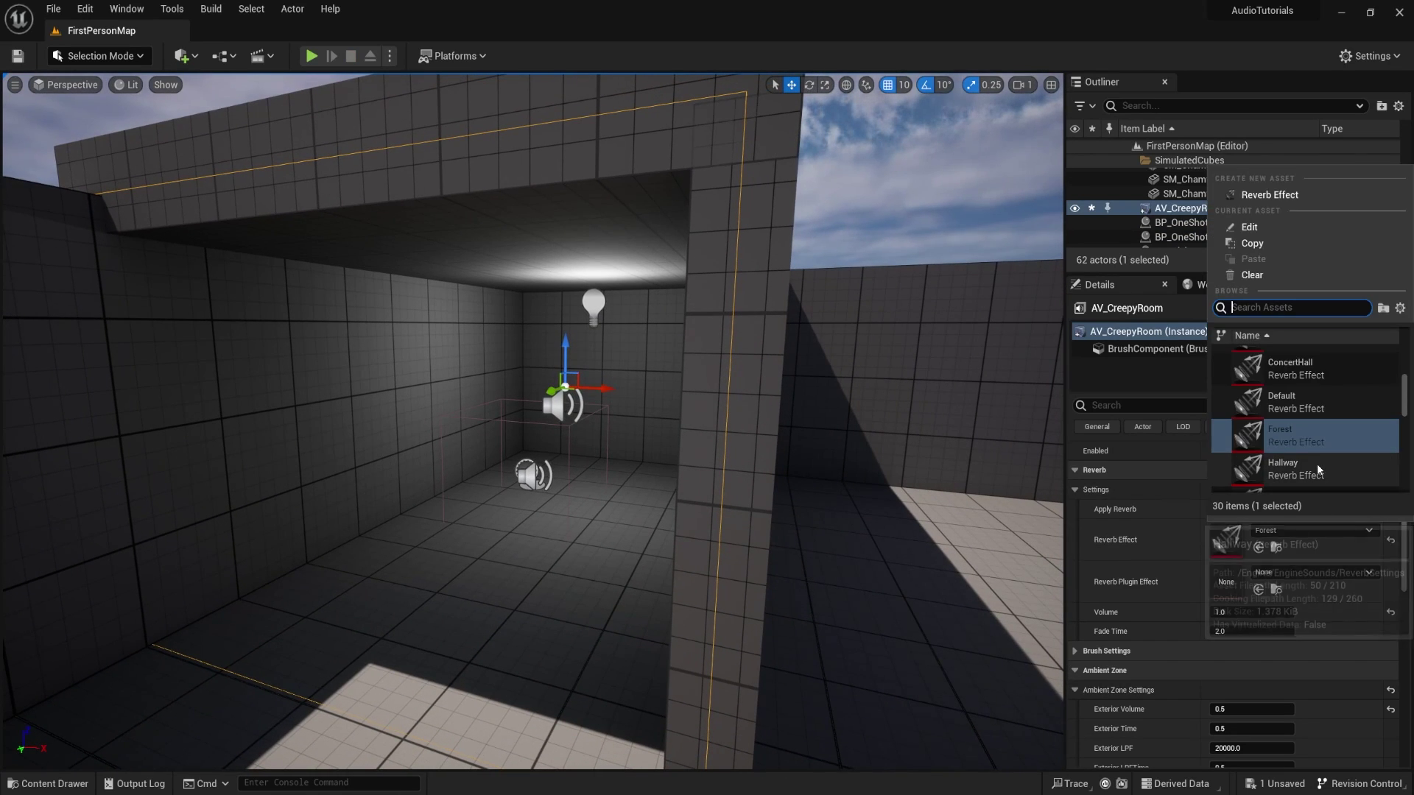
pyautogui.scroll(1, 1317, 463)
pyautogui.scroll(2, 1314, 457)
pyautogui.press('s')
pyautogui.moveTo(620, 424); pyautogui.dragTo(631, 419, button='right')
pyautogui.press('d')
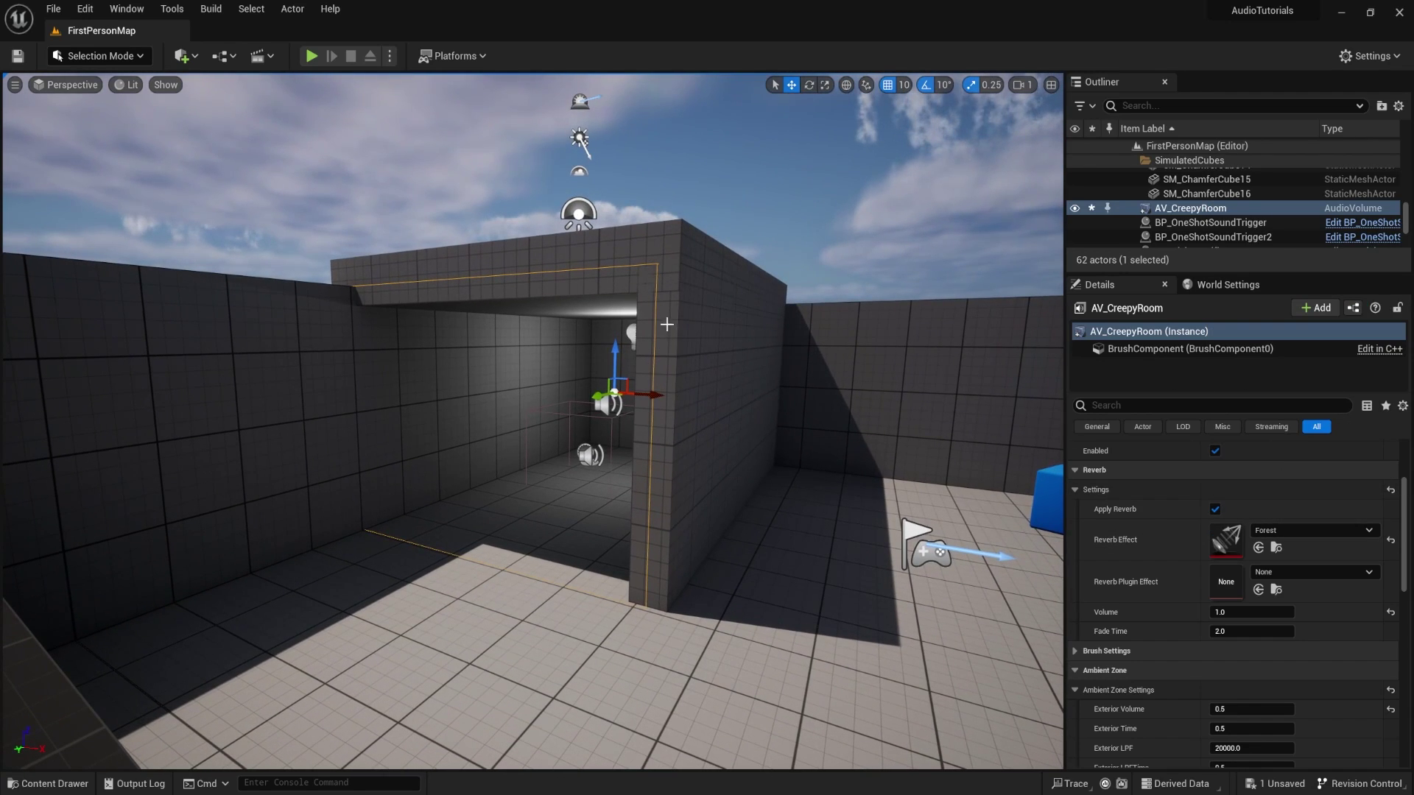
pyautogui.scroll(10, 677, 536)
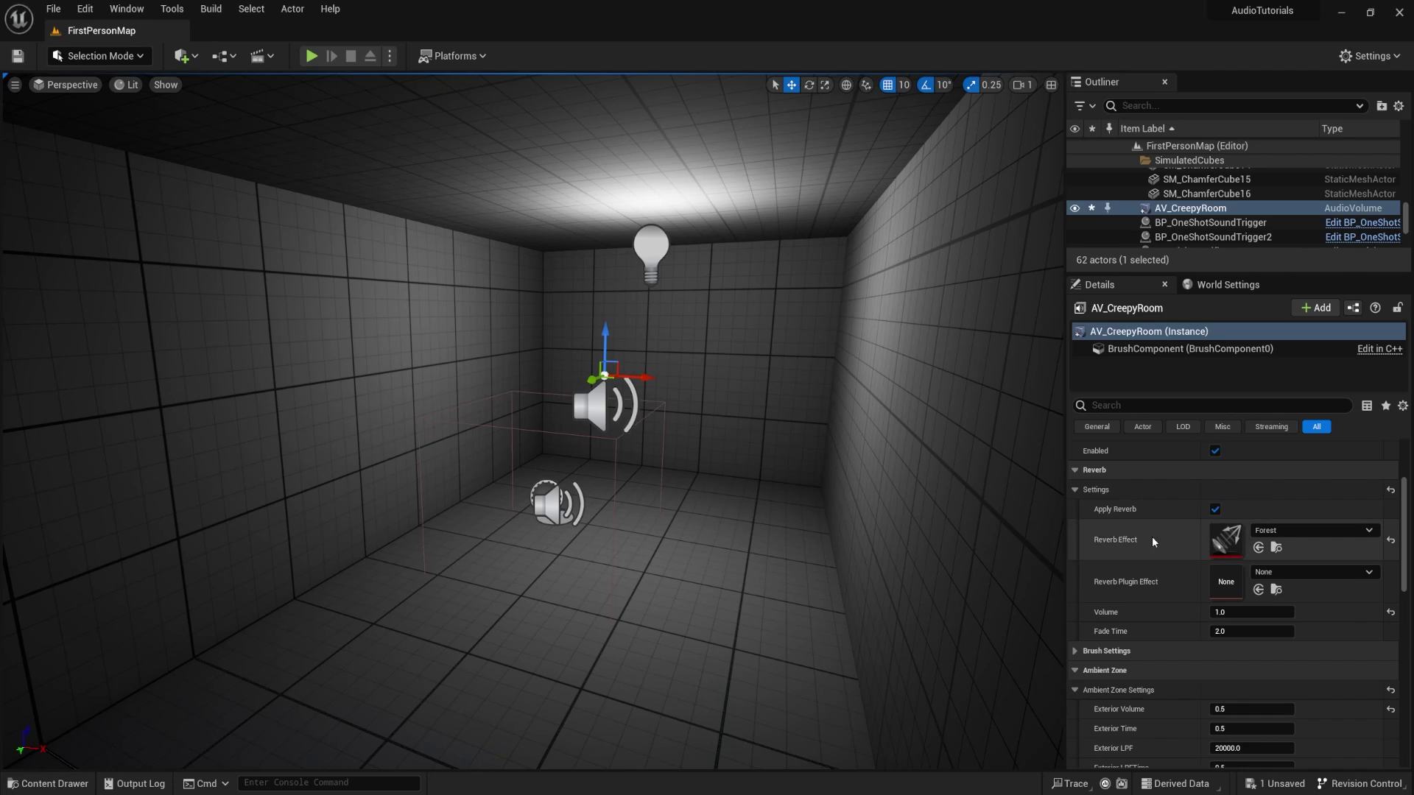
# - Set the reverb Volume of AV_CreepyRoom to 1.5
pyautogui.click(1228, 612)
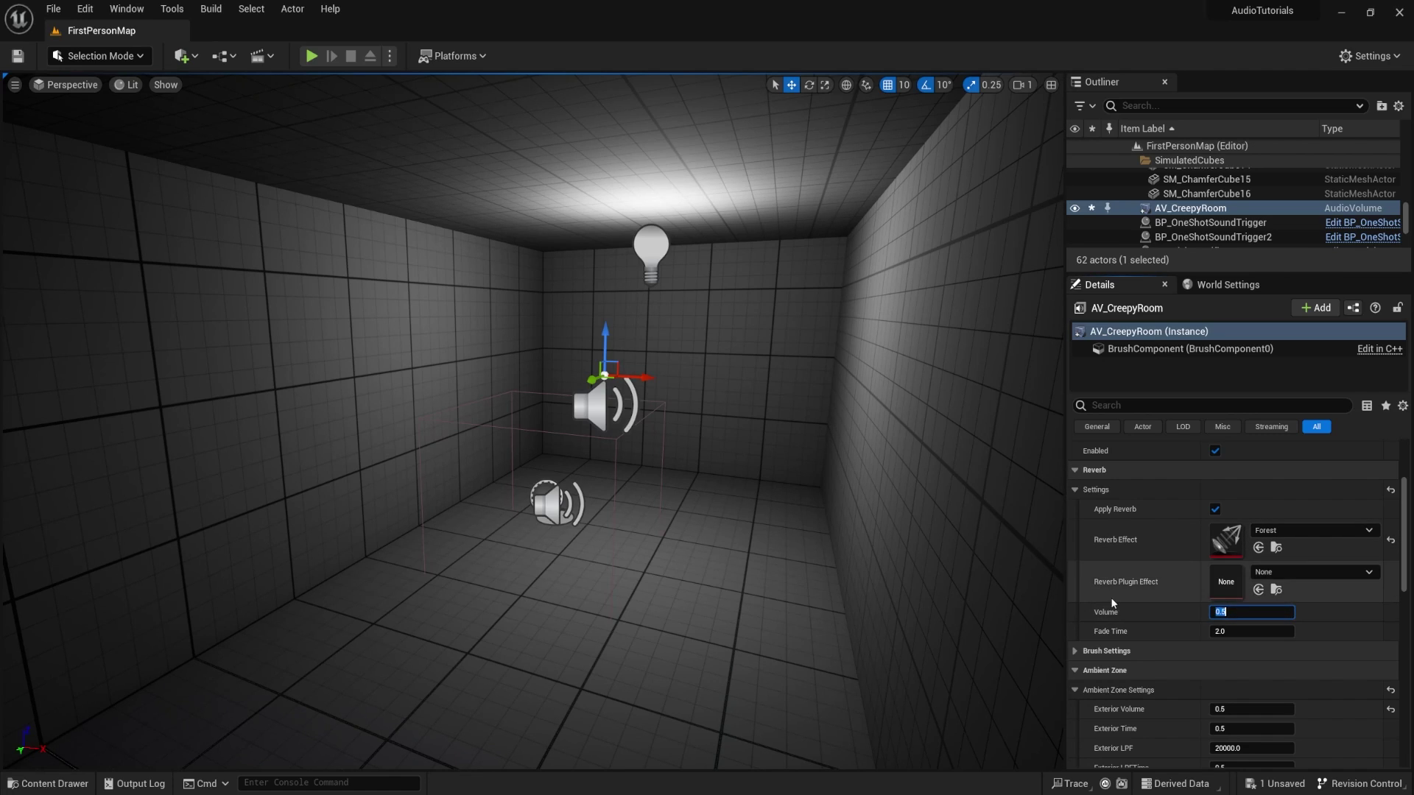
pyautogui.scroll(3, 1240, 644)
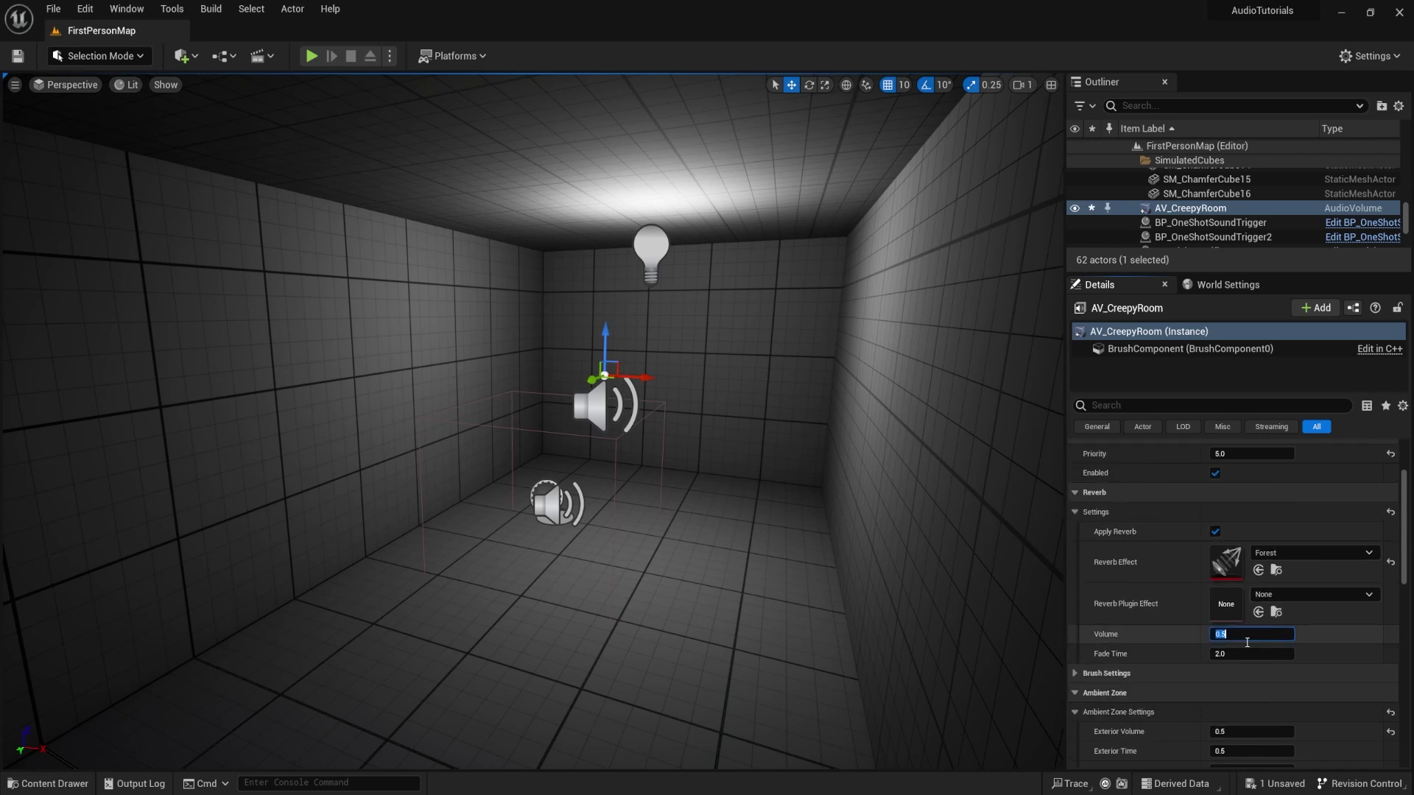
pyautogui.write('1.5')
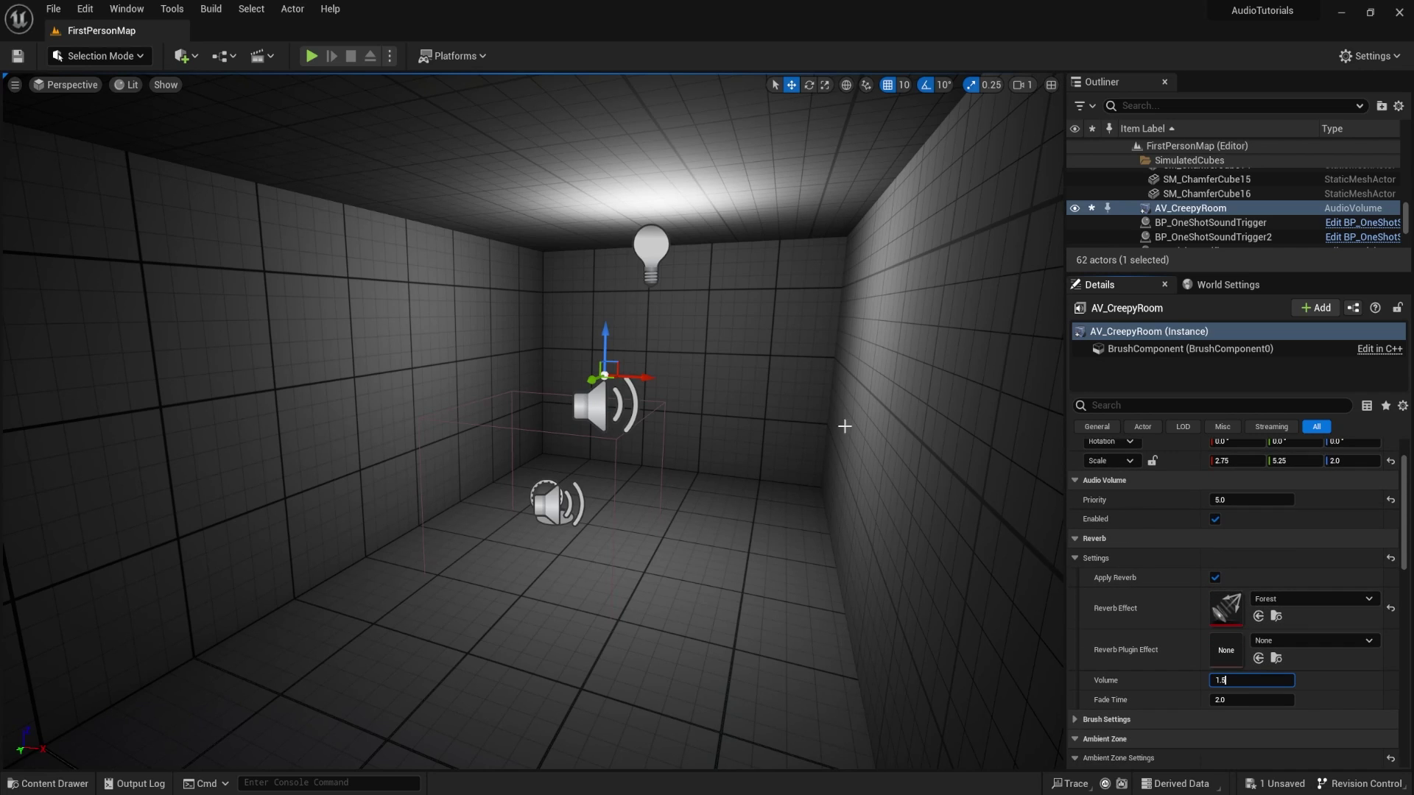
# - View the covered room from outside and bring up the StarterContent Audio assets
pyautogui.moveTo(652, 596); pyautogui.dragTo(691, 524, button='right')
pyautogui.press('s')
pyautogui.hotkey('ctrl', 'space')
pyautogui.moveTo(366, 593)
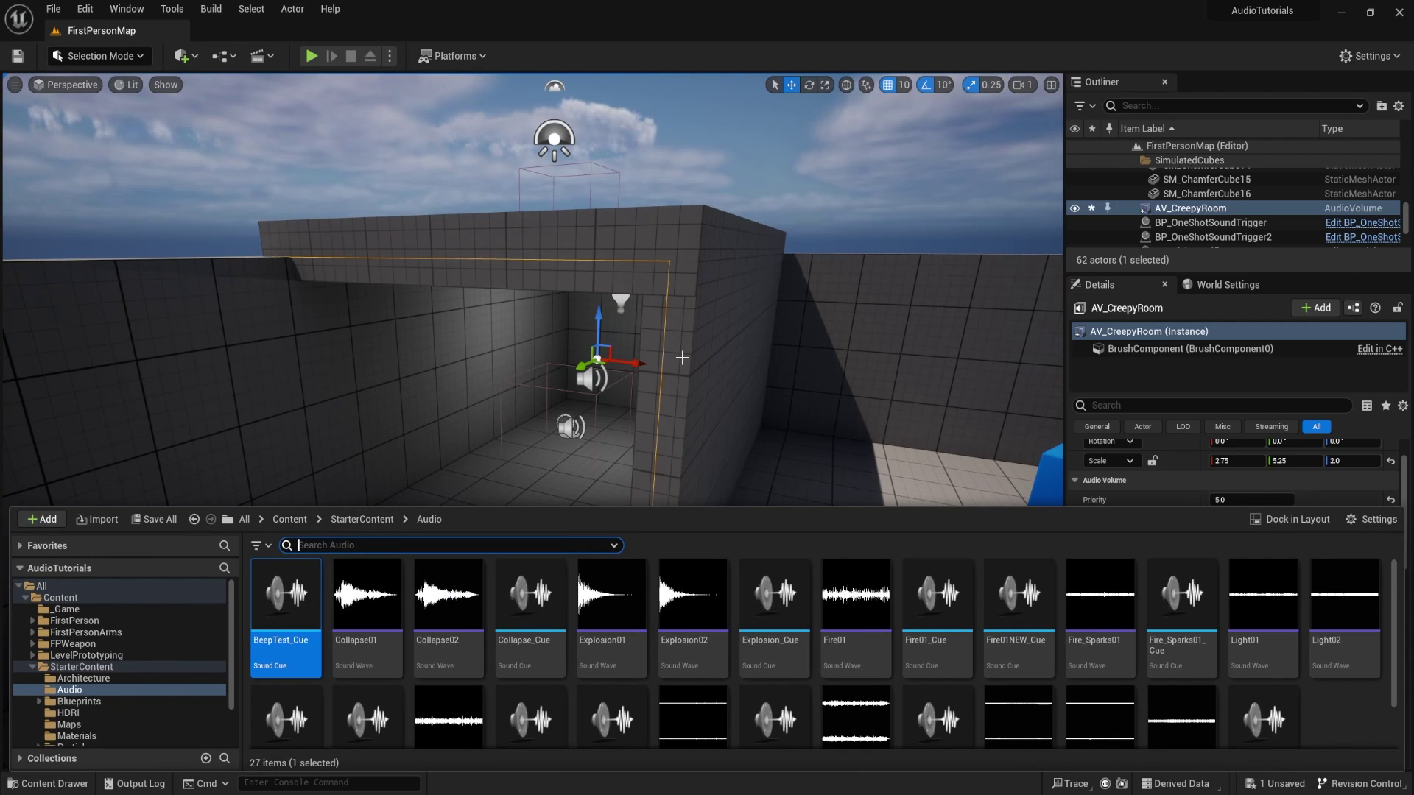
# - Select the P_Fire emitter and the Fire01NEW_Cue ambient sound together and move both to just outside the covered room's entrance
pyautogui.moveTo(701, 487)
pyautogui.mouseDown(button='right')
pyautogui.moveTo(674, 492)
pyautogui.moveTo(722, 470)
pyautogui.mouseUp(button='right')
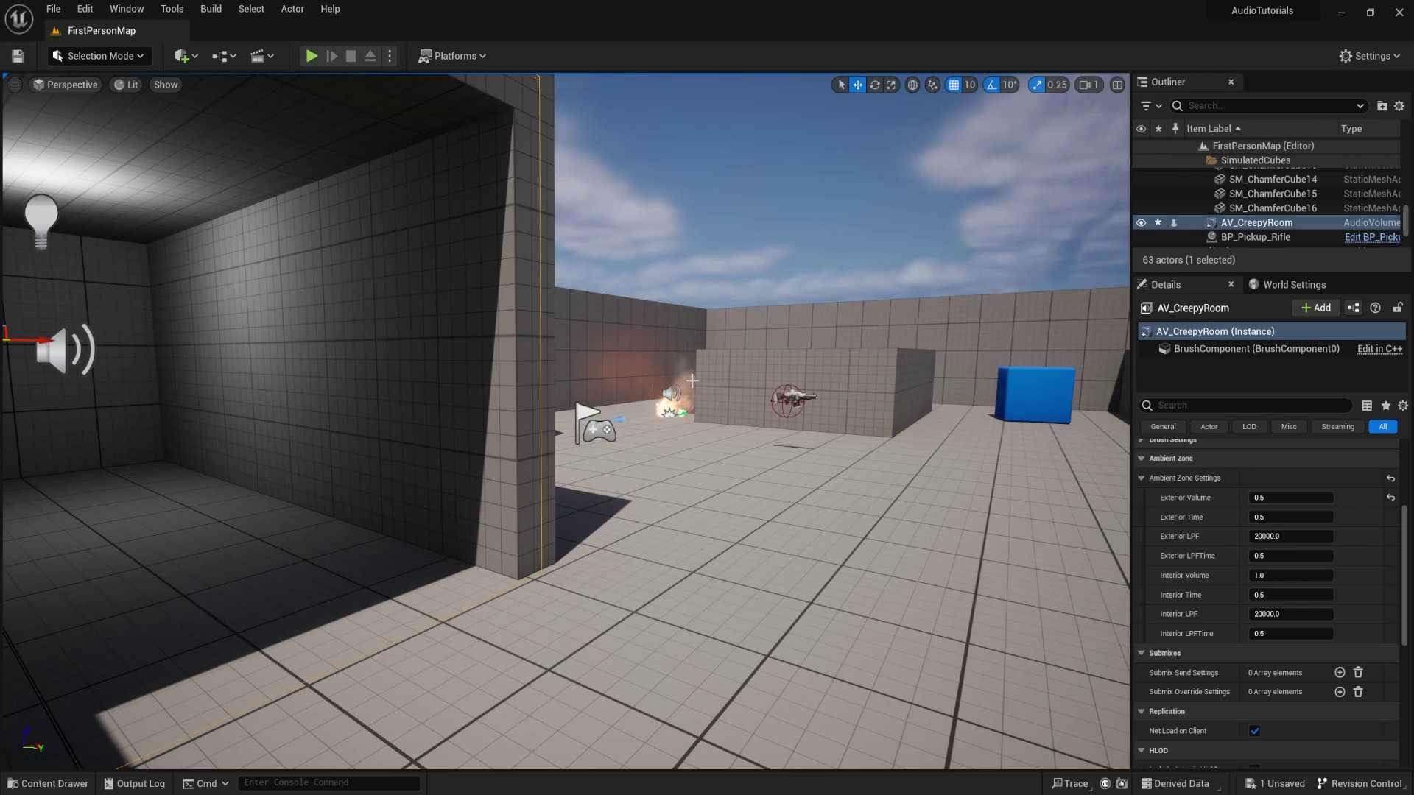
pyautogui.moveTo(696, 382); pyautogui.dragTo(750, 574, button='right')
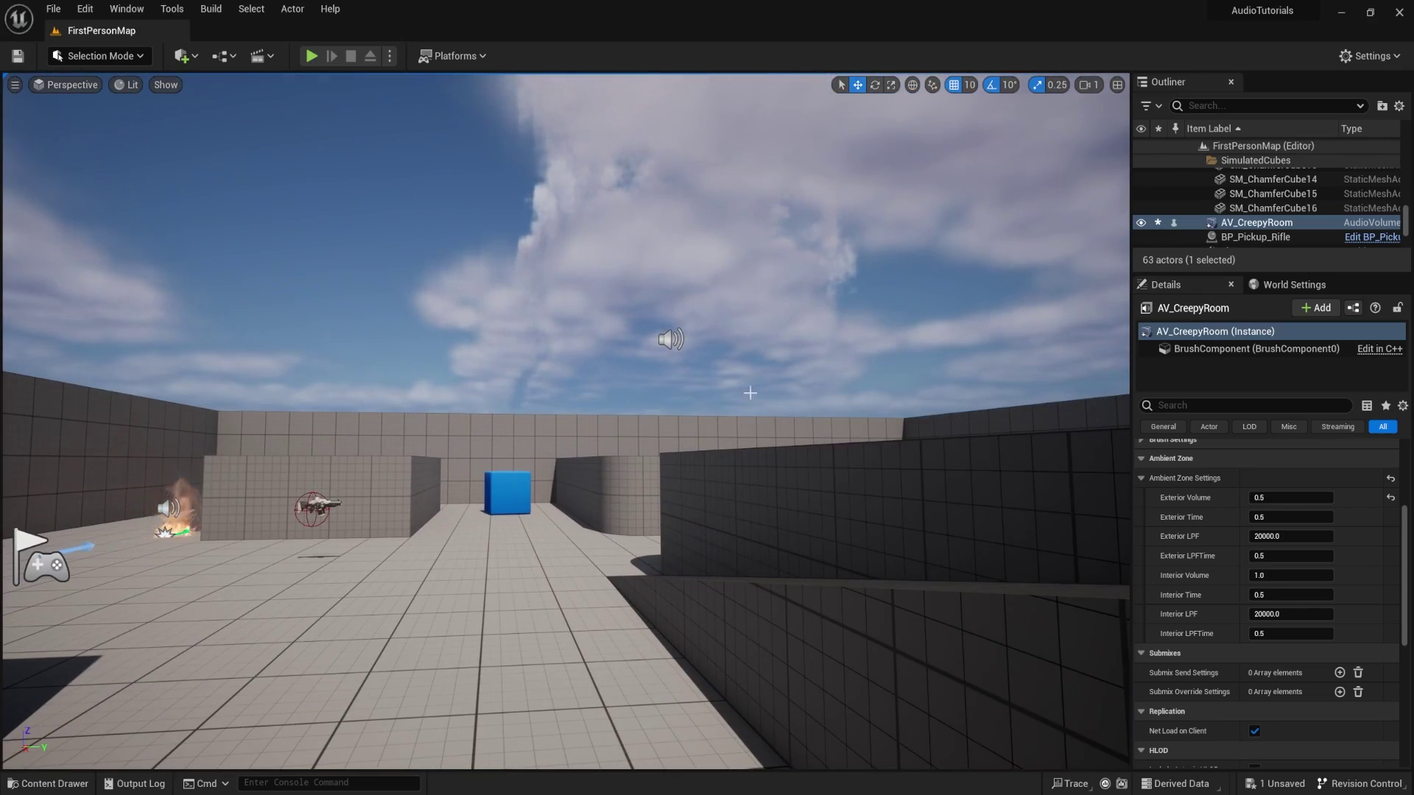
pyautogui.press('f')
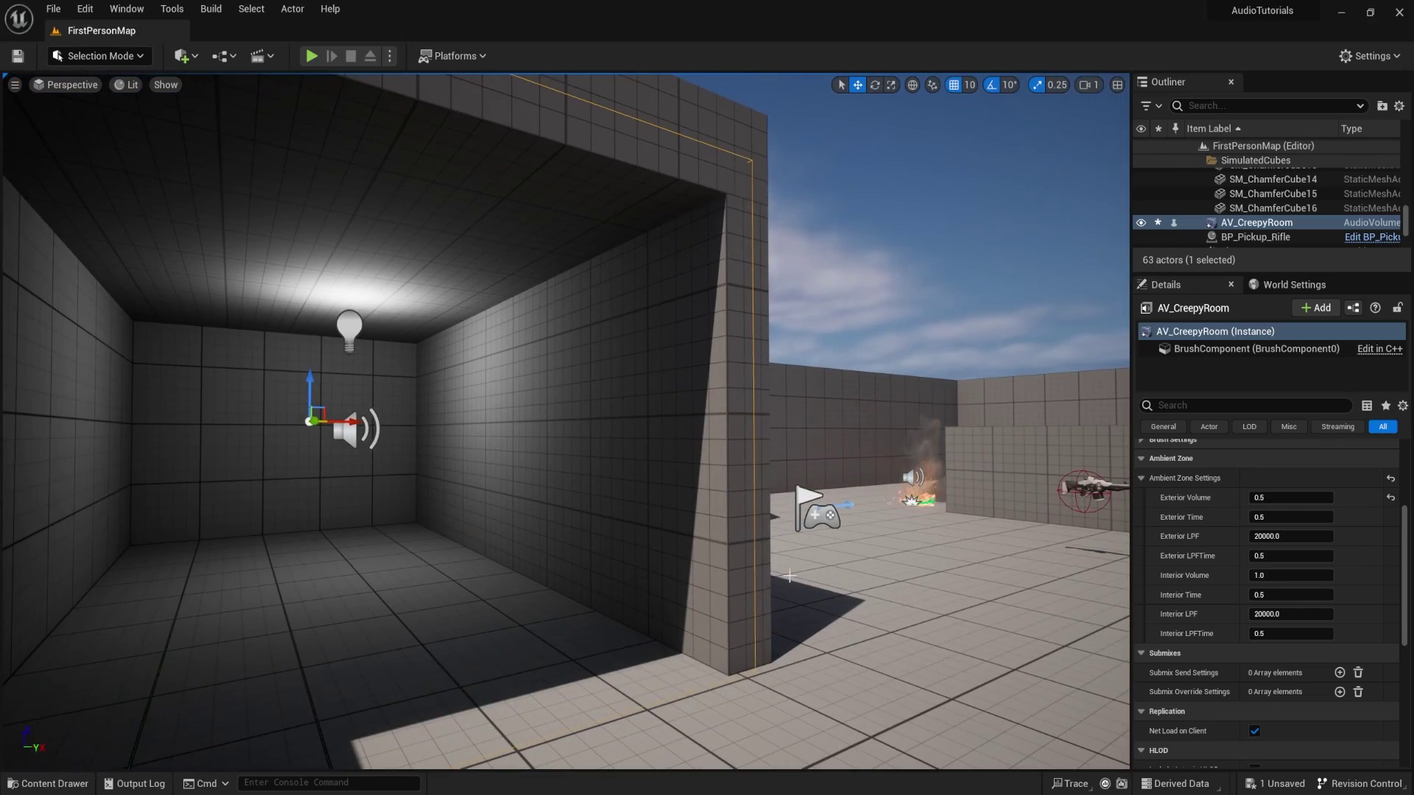
pyautogui.moveTo(790, 576); pyautogui.dragTo(825, 615, button='right')
pyautogui.moveTo(713, 367); pyautogui.dragTo(716, 366, button='right')
pyautogui.click(721, 387)
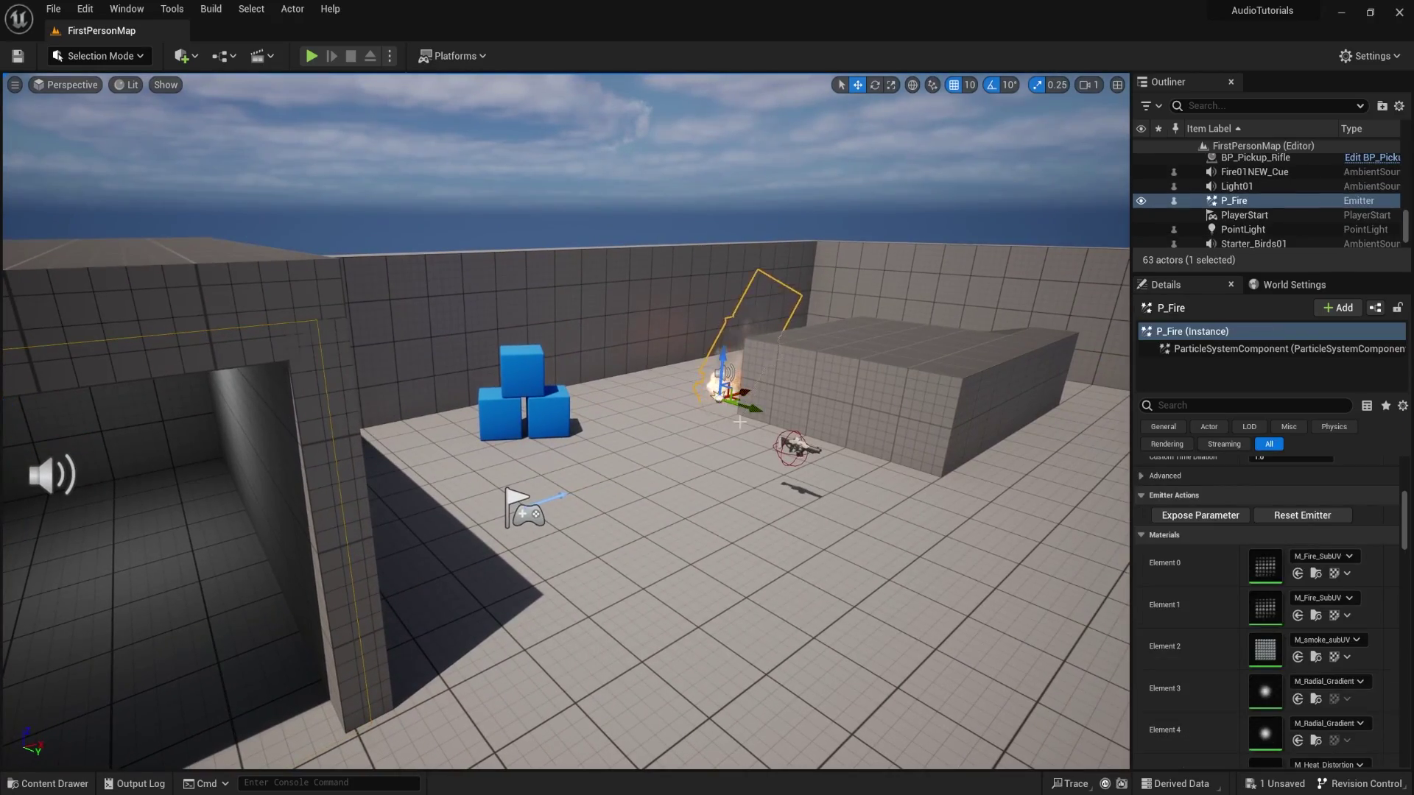
pyautogui.moveTo(748, 430)
pyautogui.mouseDown(button='right')
pyautogui.moveTo(792, 435)
pyautogui.moveTo(754, 445)
pyautogui.mouseUp(button='right')
pyautogui.keyDown('ctrl'); pyautogui.click(669, 414); pyautogui.keyUp('ctrl')
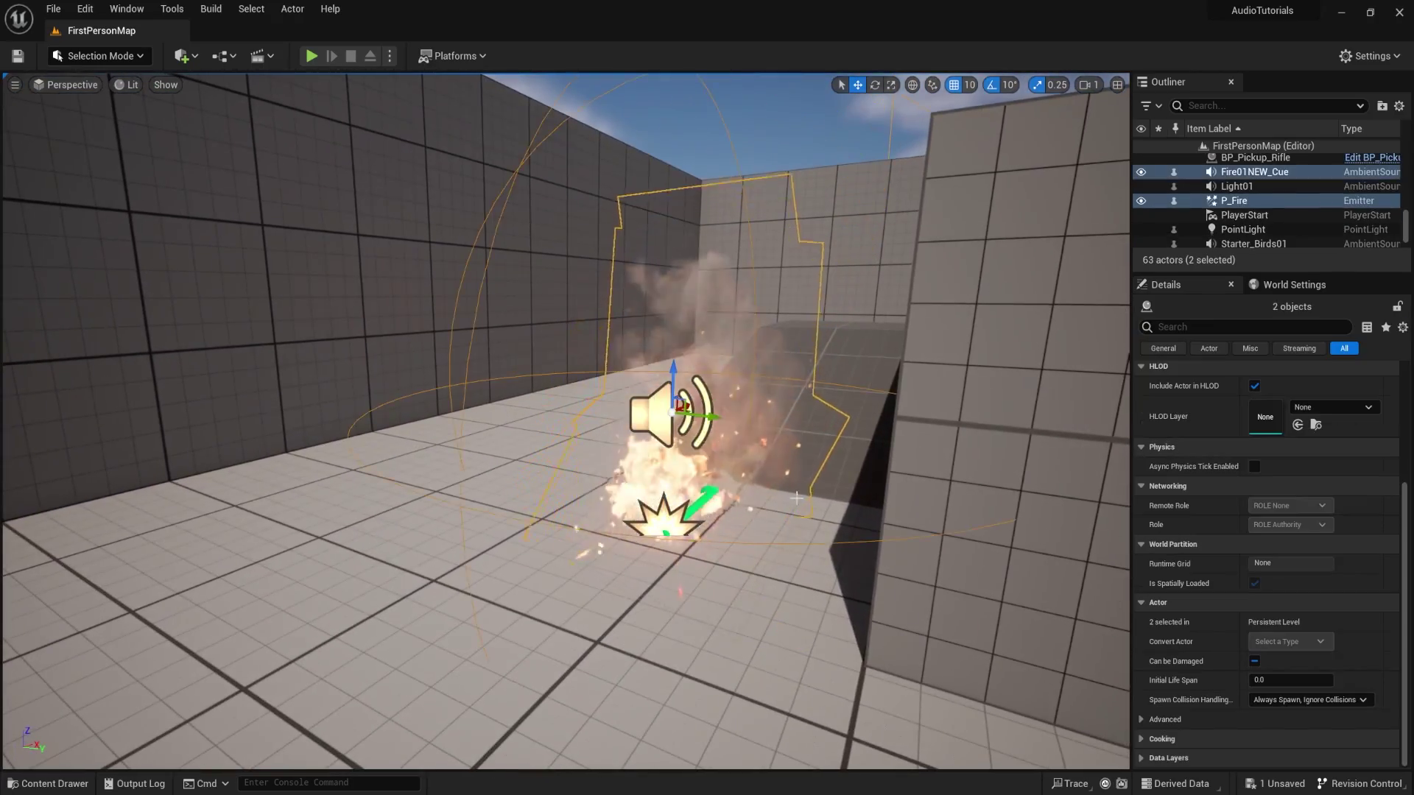
pyautogui.moveTo(797, 499); pyautogui.dragTo(582, 553, button='right')
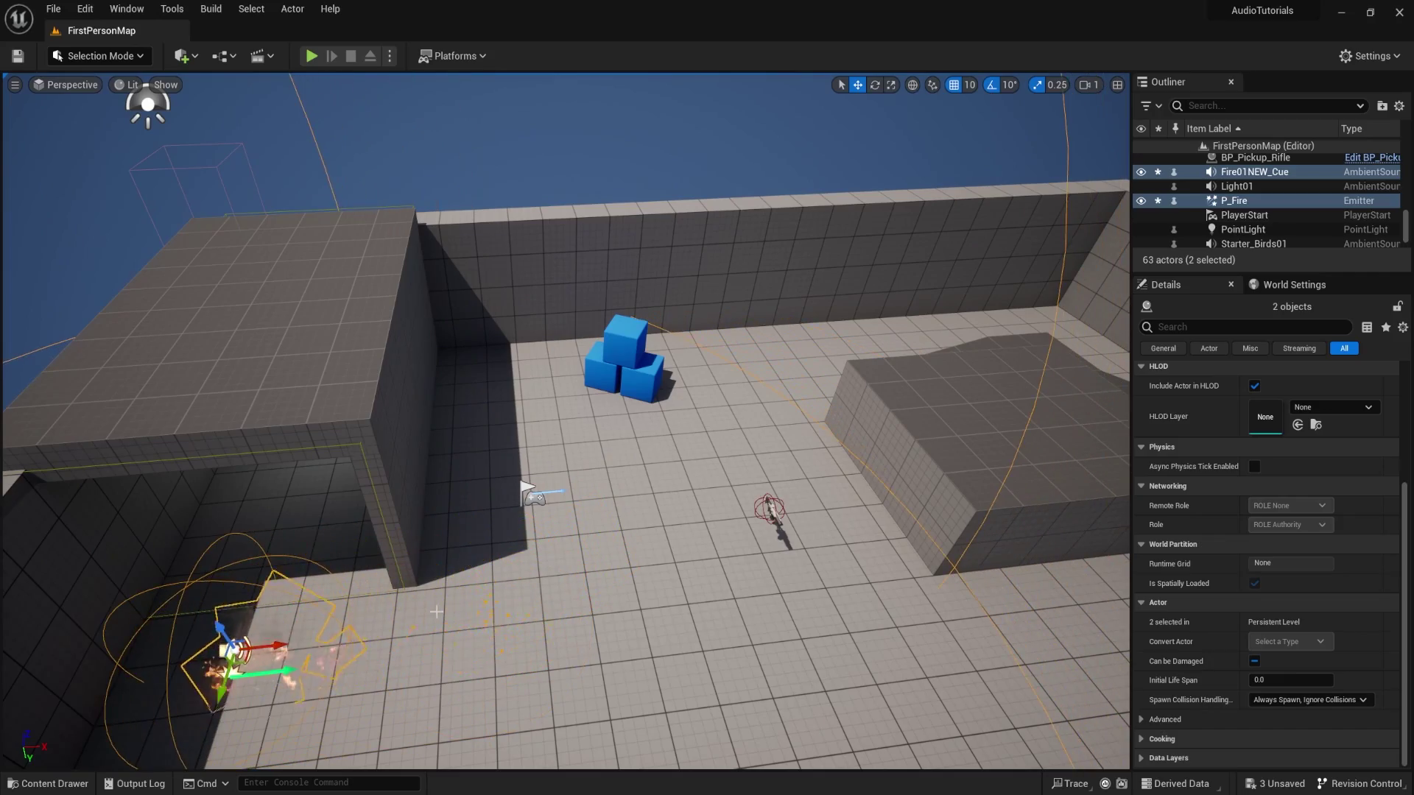
pyautogui.moveTo(436, 611); pyautogui.dragTo(326, 593, button='right')
# - Set the Class of the Fire01NEW_Cue sound cue to Environment, save the cue and return to the level
pyautogui.click(1252, 186)
pyautogui.click(1254, 175)
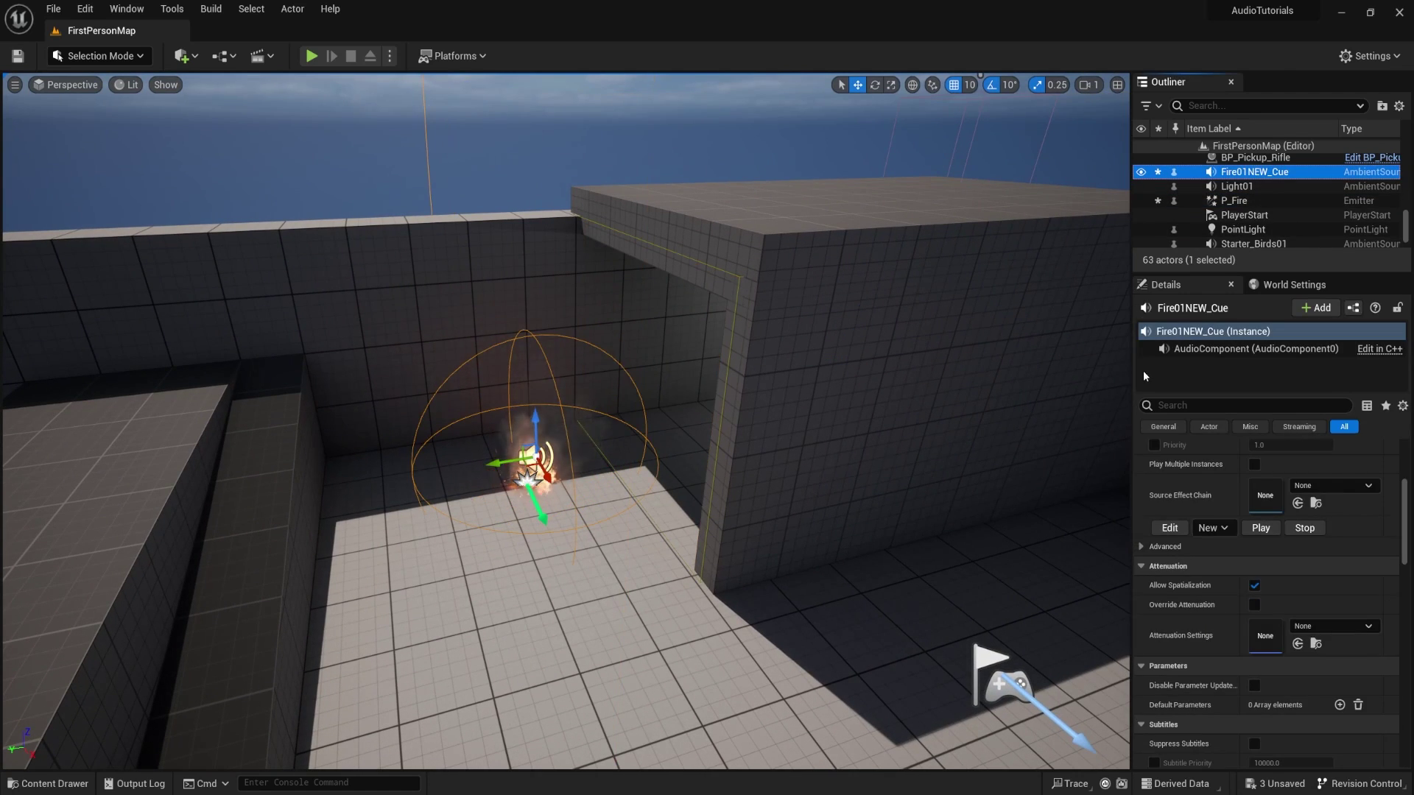
pyautogui.scroll(5, 1223, 515)
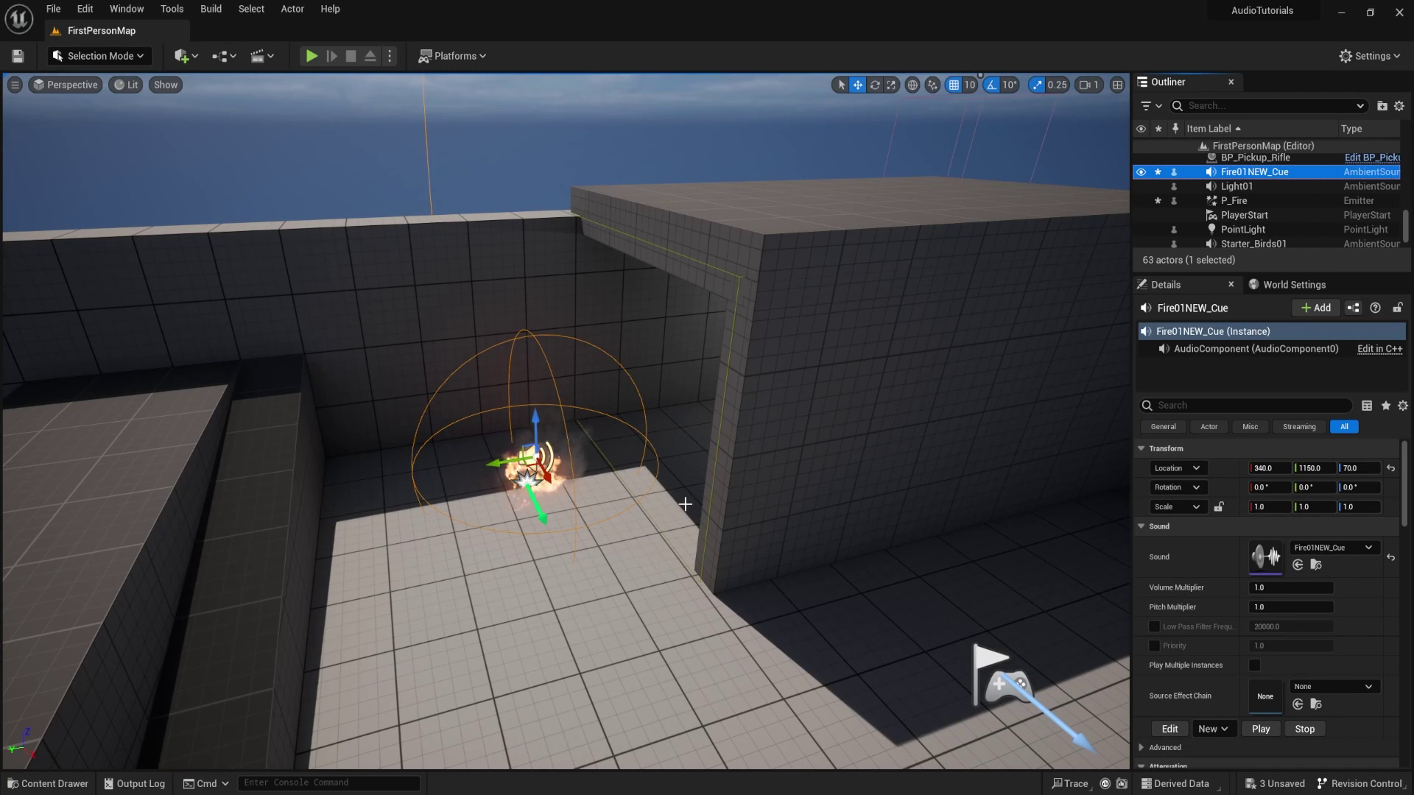
pyautogui.click(1316, 565)
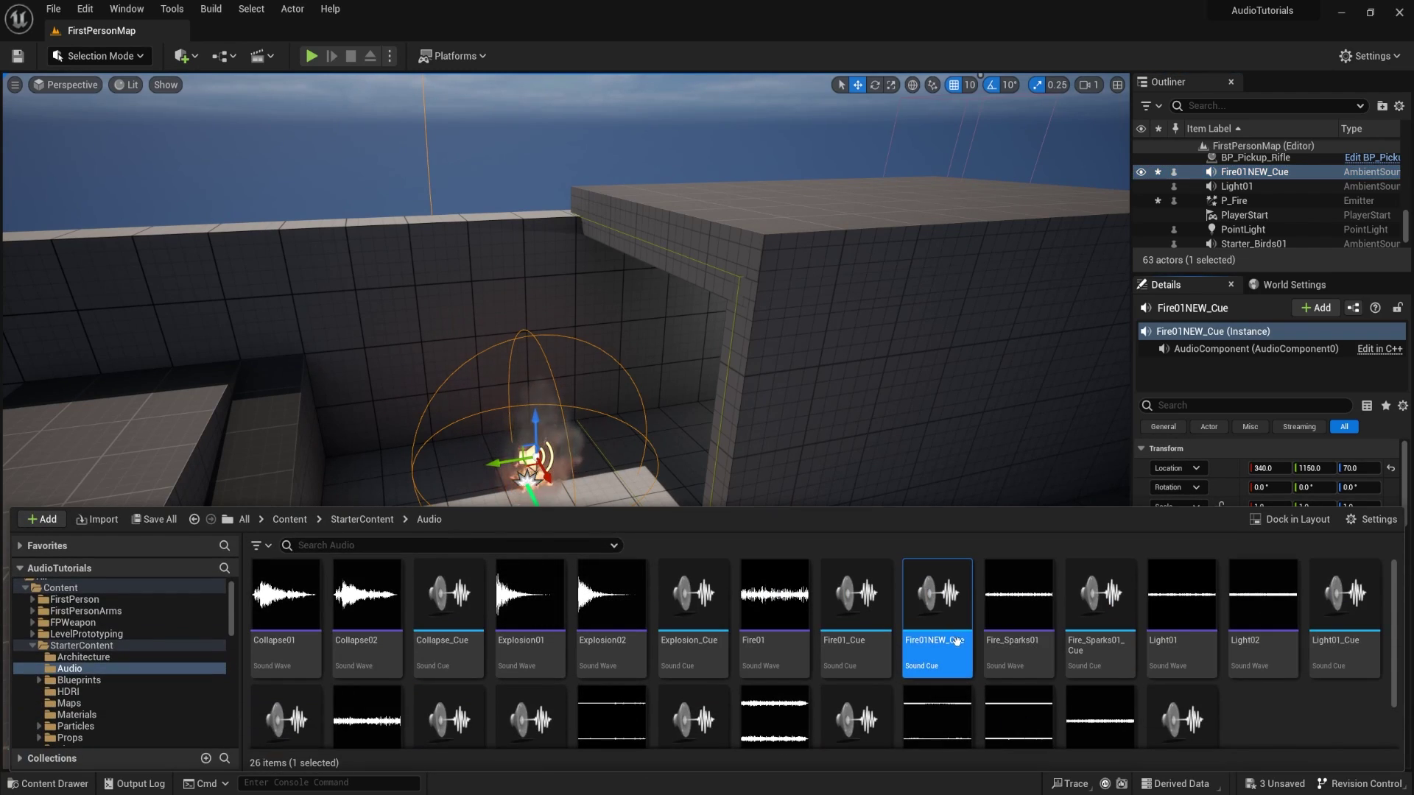
pyautogui.doubleClick(956, 641)
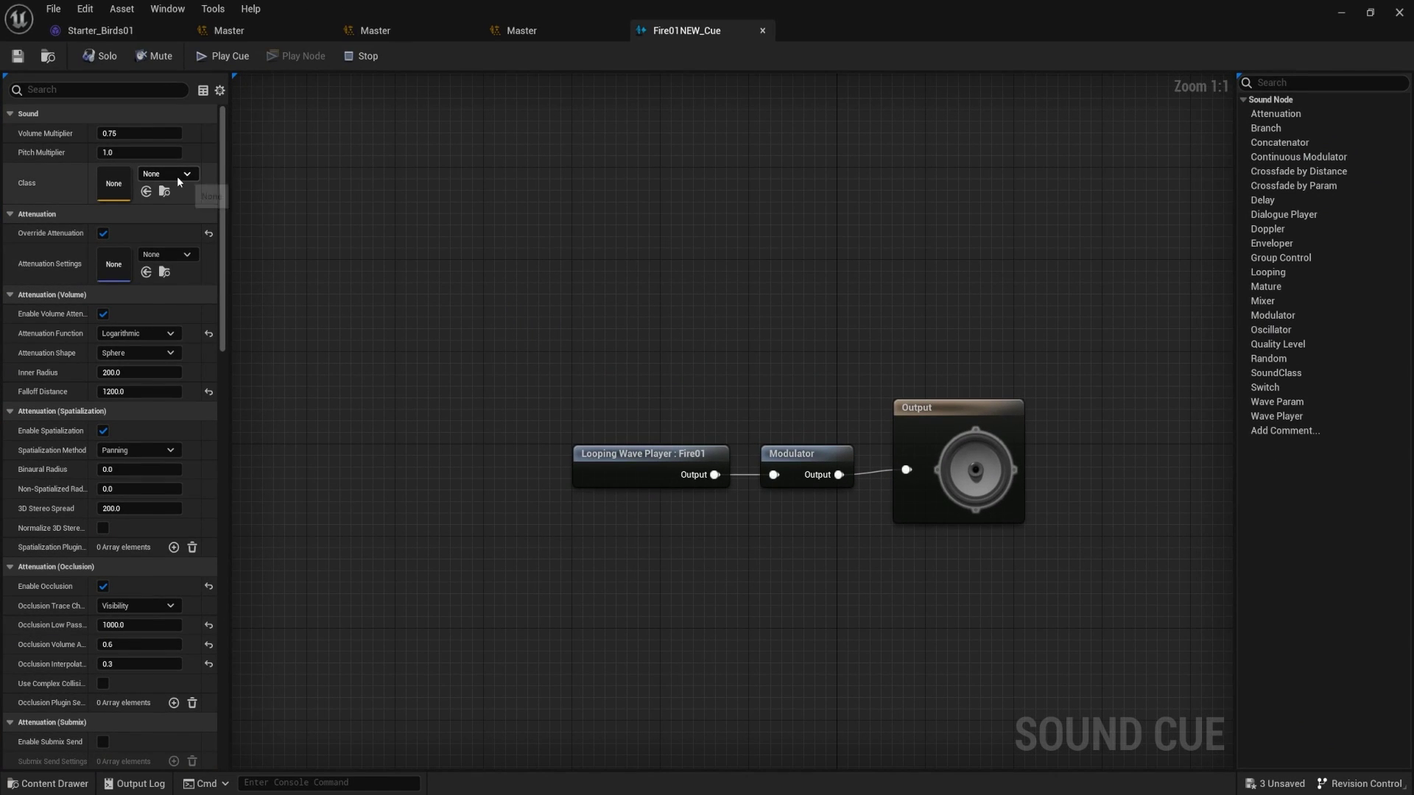
pyautogui.click(176, 175)
pyautogui.click(240, 362)
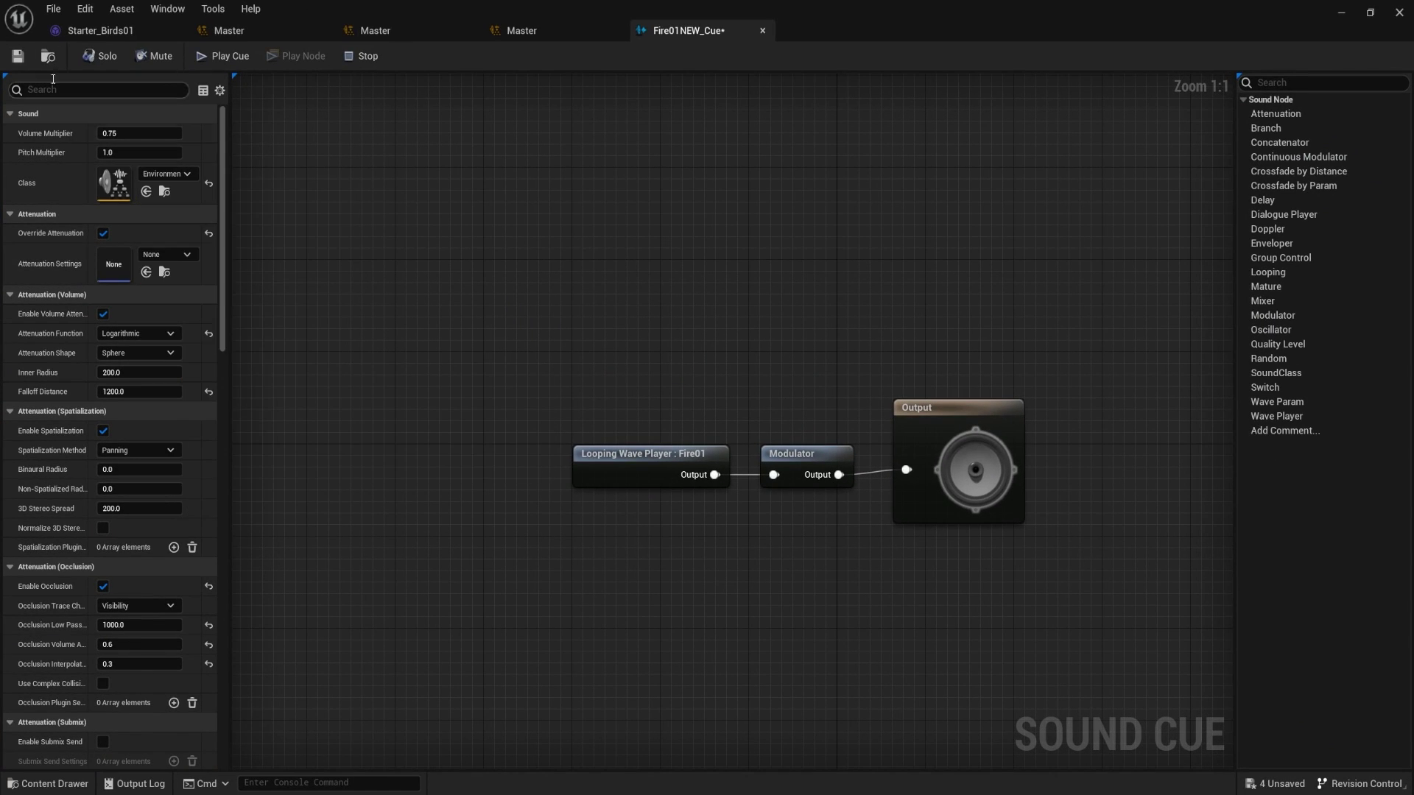
pyautogui.click(1341, 12)
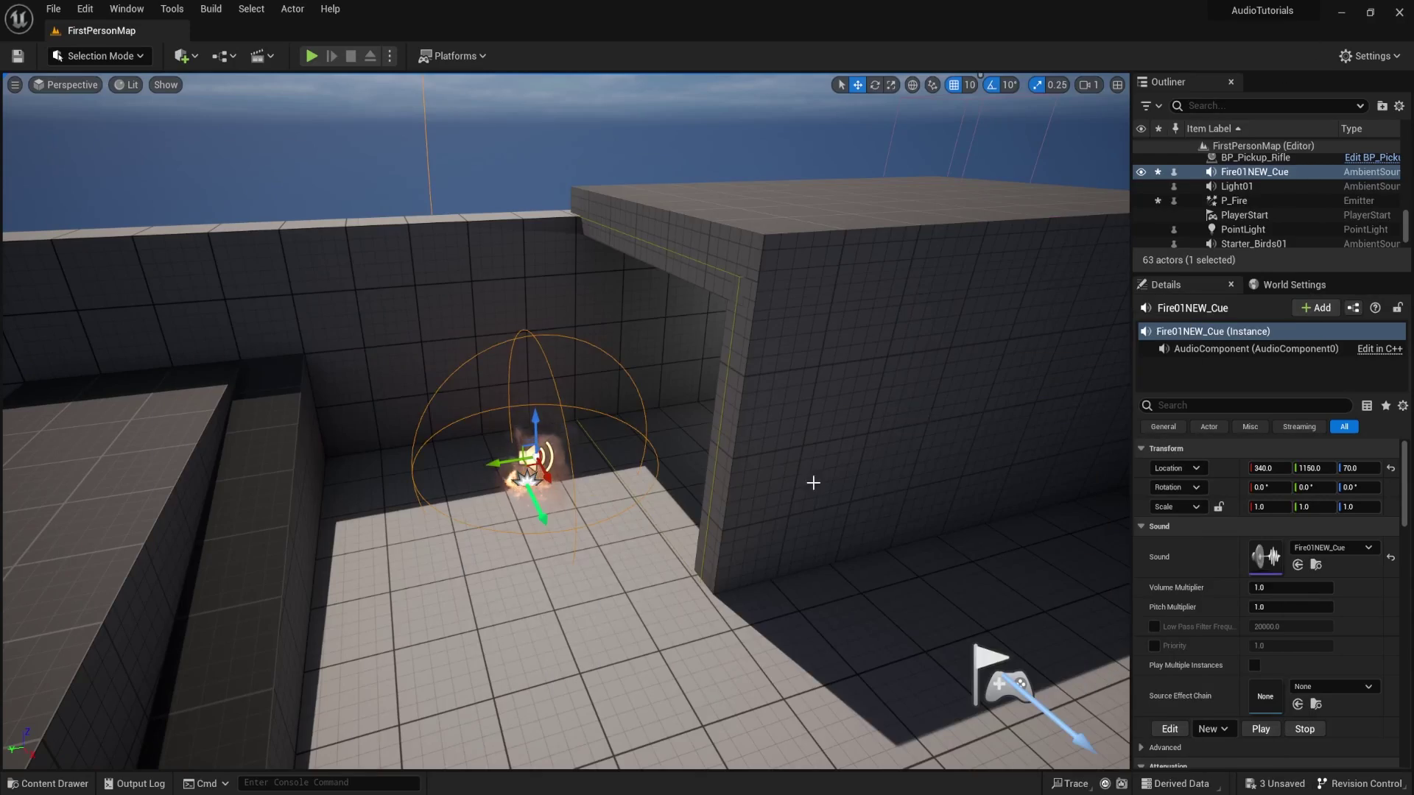
# - Examine the fire's placement at the entrance from inside and outside the covered room
pyautogui.press('w')
pyautogui.moveTo(798, 489); pyautogui.dragTo(1114, 490, button='right')
pyautogui.press('s')
pyautogui.press('w')
pyautogui.press('s')
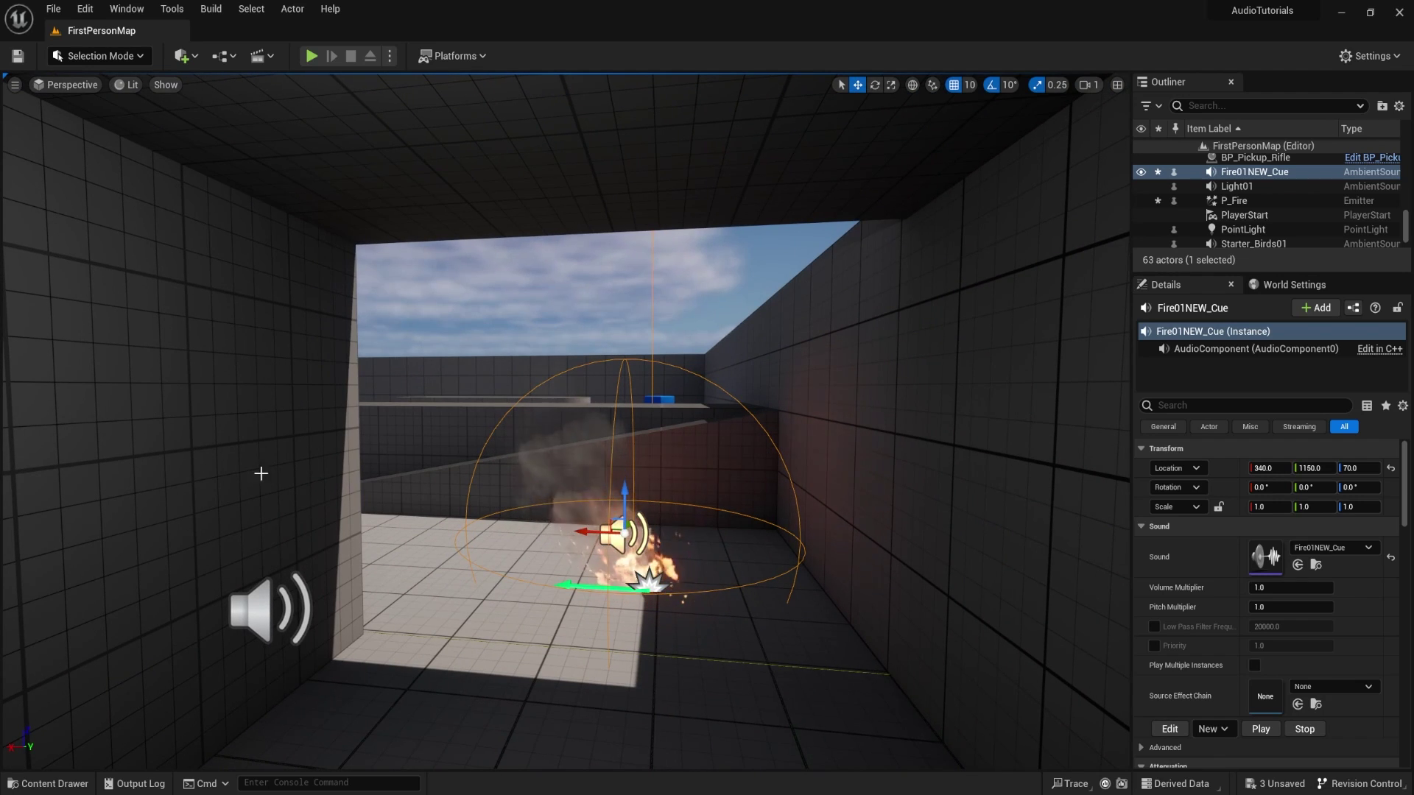
pyautogui.moveTo(540, 512)
pyautogui.mouseDown(button='right')
pyautogui.moveTo(598, 523)
pyautogui.moveTo(558, 515)
pyautogui.mouseUp(button='right')
pyautogui.press('w')
pyautogui.press('s')
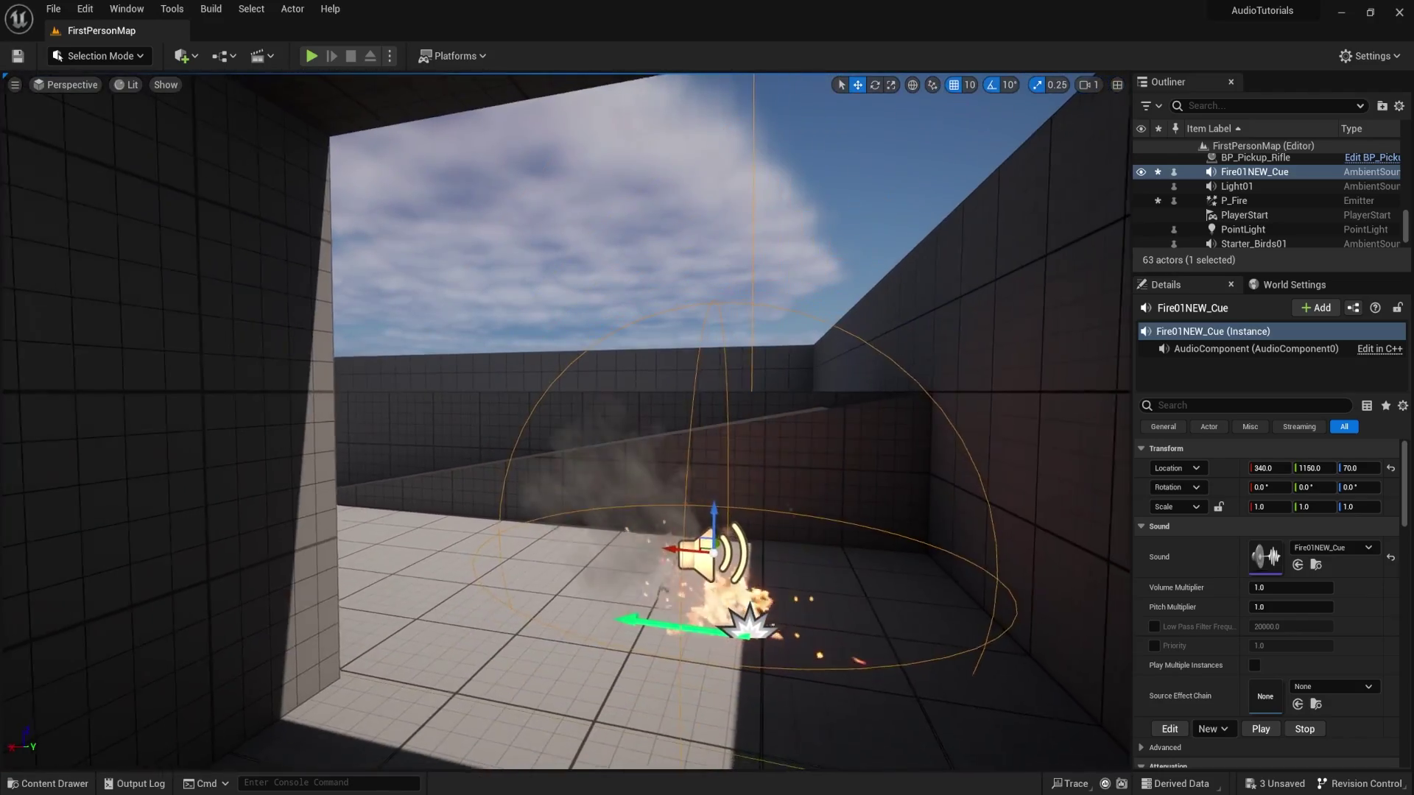
pyautogui.press('w')
pyautogui.moveTo(552, 284); pyautogui.dragTo(553, 284, button='right')
pyautogui.moveTo(605, 420); pyautogui.dragTo(604, 421, button='right')
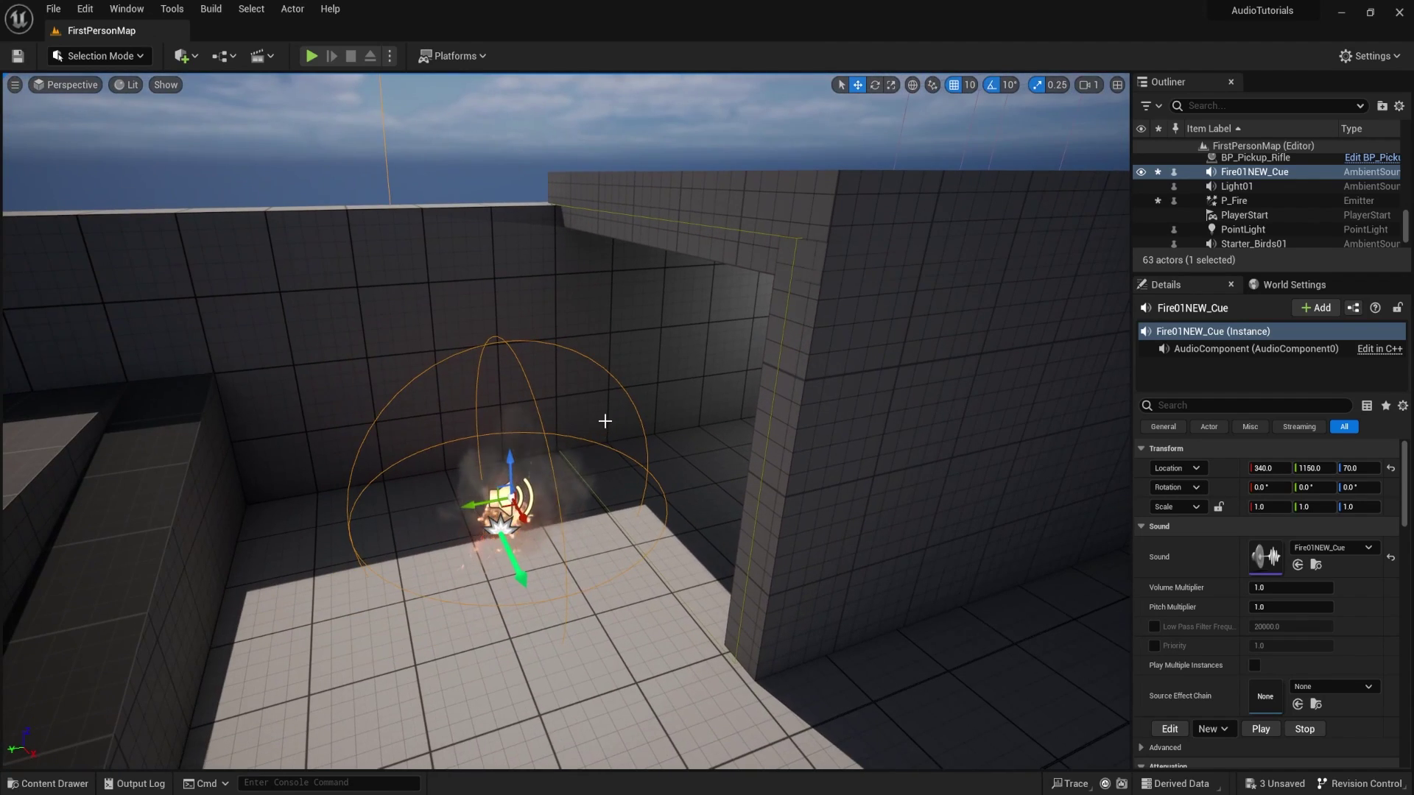
# - Reopen the Fire01NEW_Cue sound cue to check its Class, and return to the level
pyautogui.click(1316, 565)
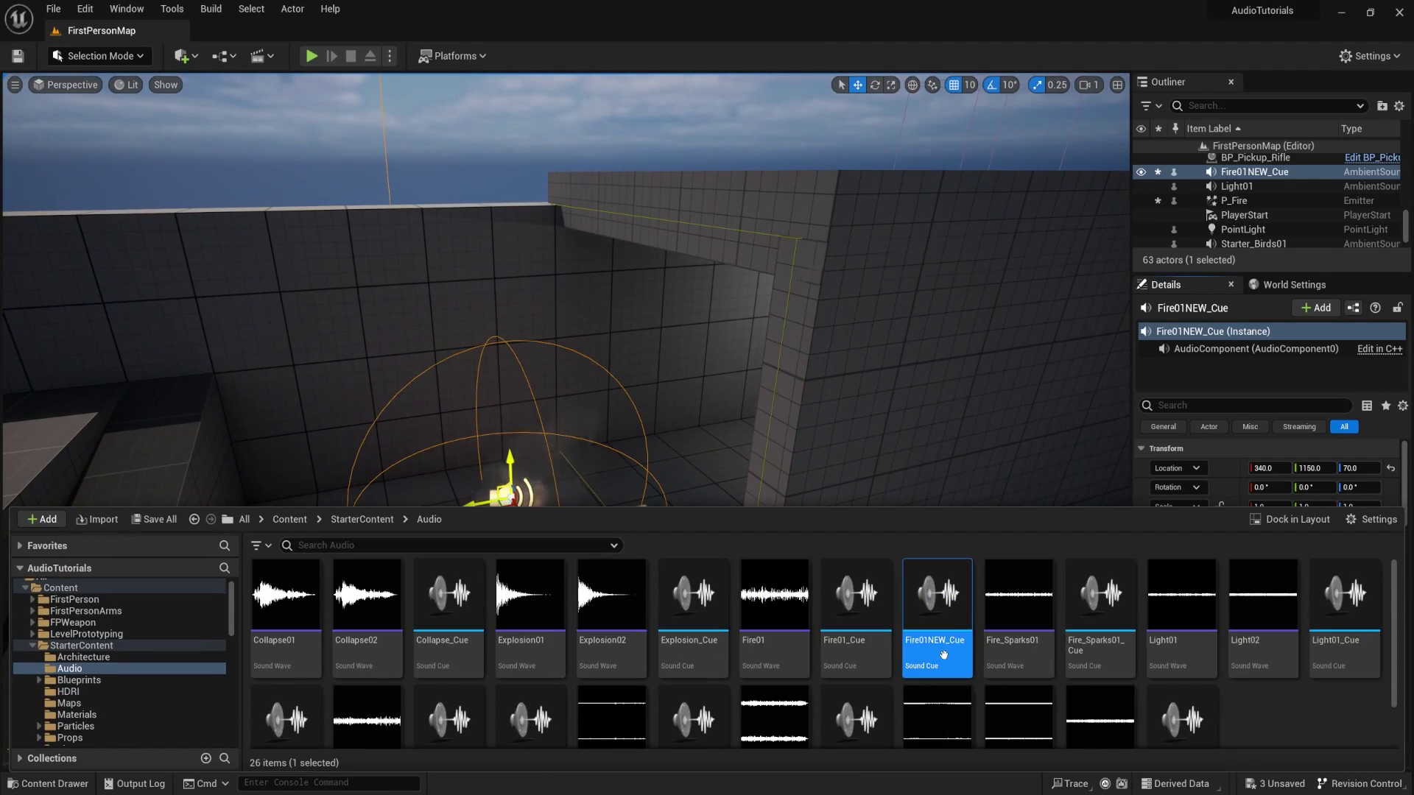
pyautogui.doubleClick(937, 615)
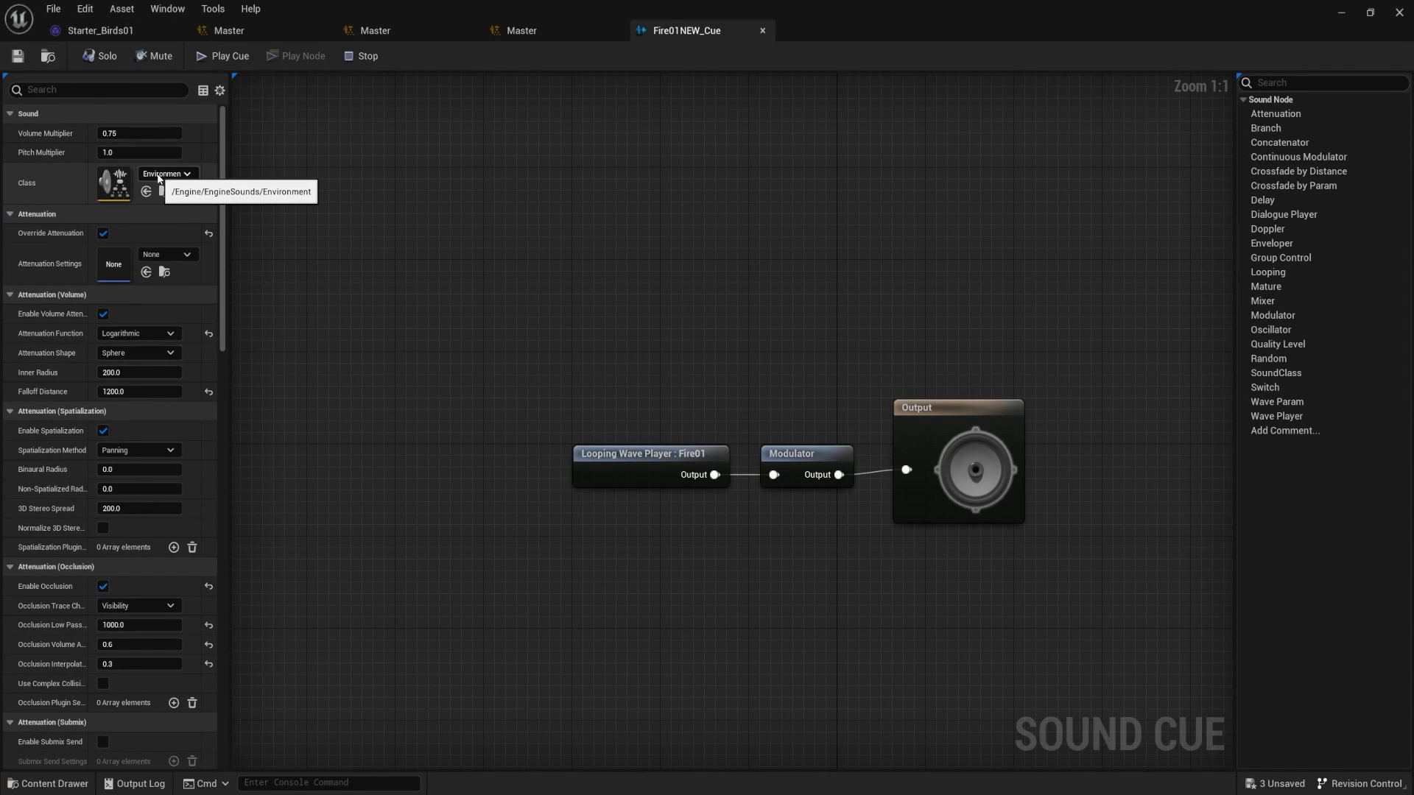
pyautogui.click(1341, 12)
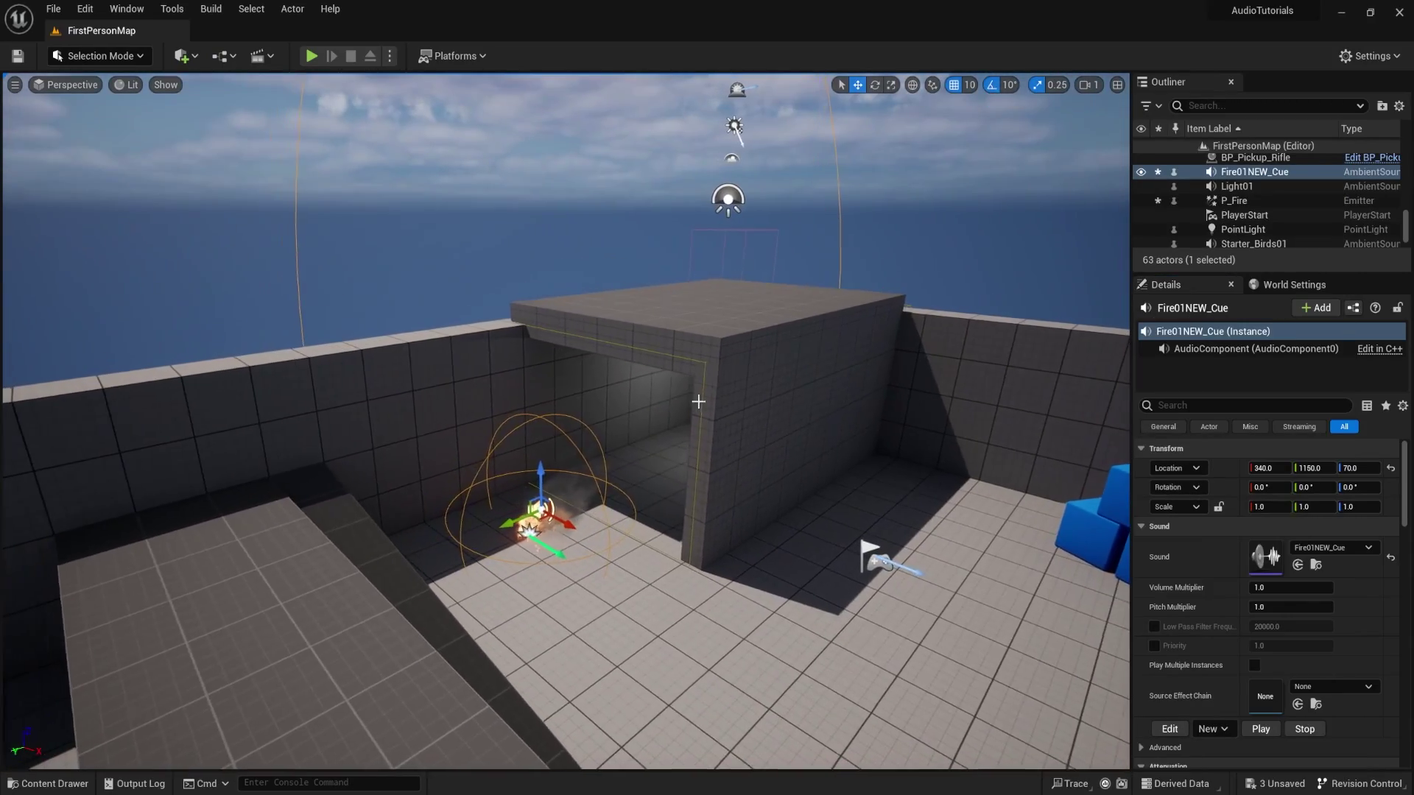
# - Select the AV_CreepyRoom volume and review its Ambient Zone Settings alongside the fire outside the room
pyautogui.click(705, 361)
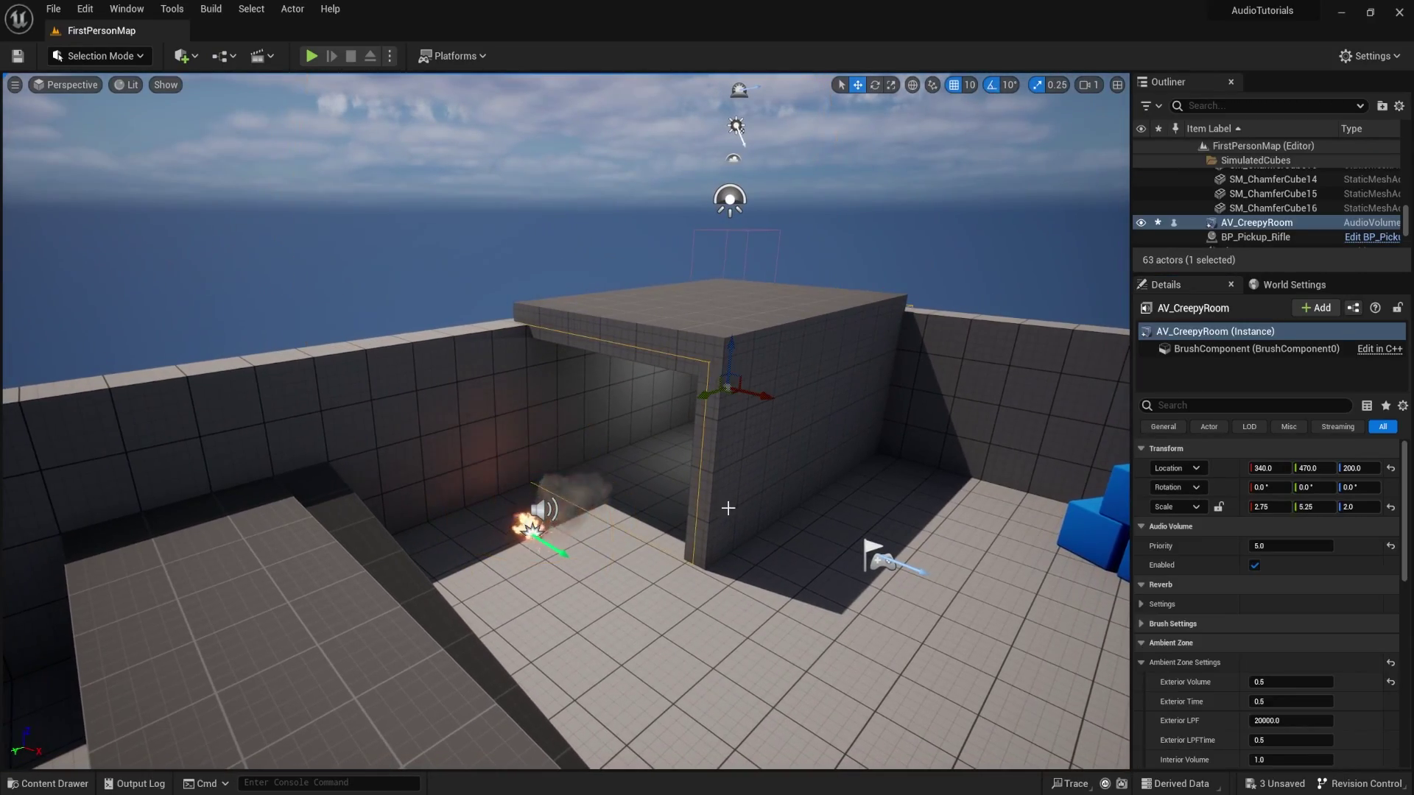
pyautogui.moveTo(726, 527); pyautogui.dragTo(667, 552)
pyautogui.scroll(-3, 1239, 637)
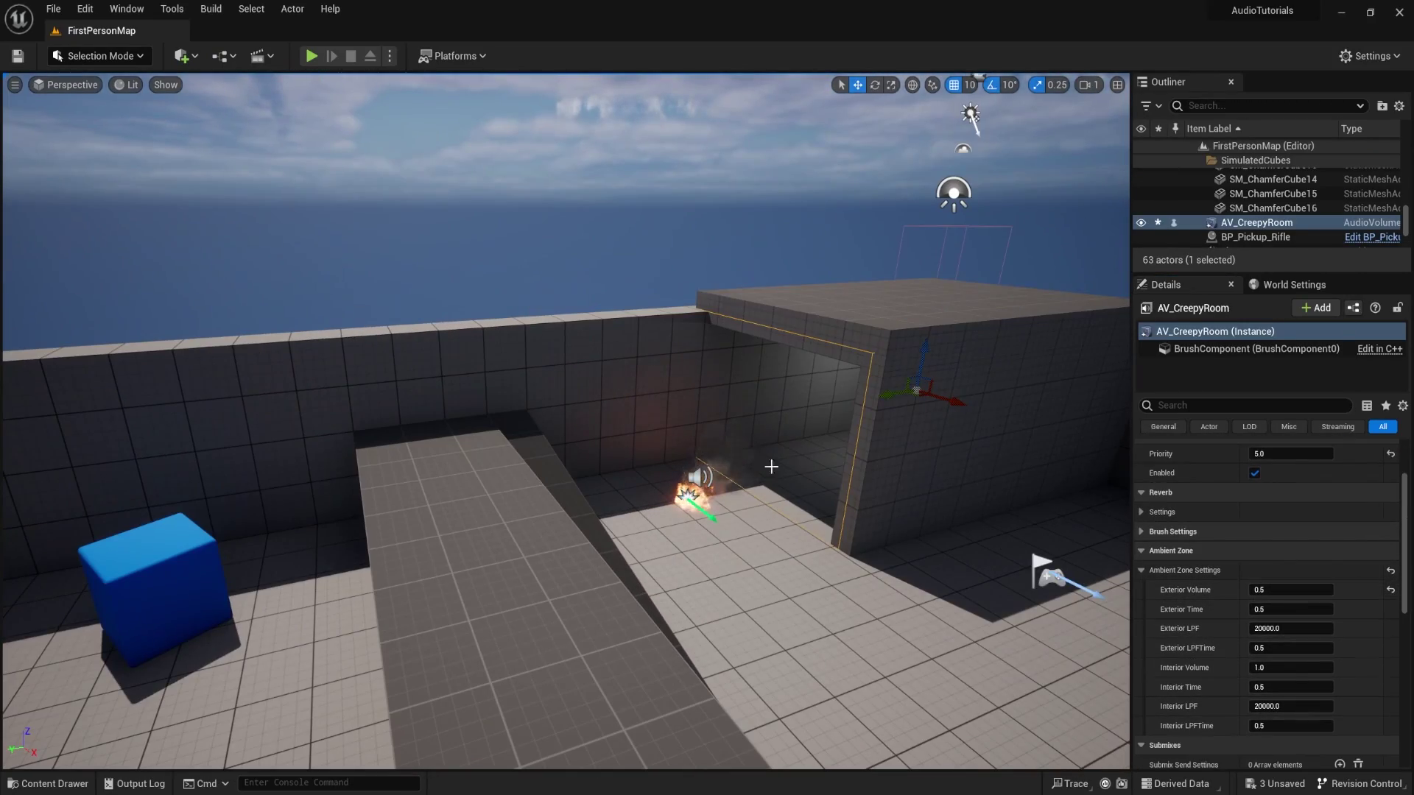
pyautogui.moveTo(805, 470)
pyautogui.mouseDown(button='right')
pyautogui.moveTo(722, 492)
pyautogui.moveTo(805, 470)
pyautogui.mouseUp(button='right')
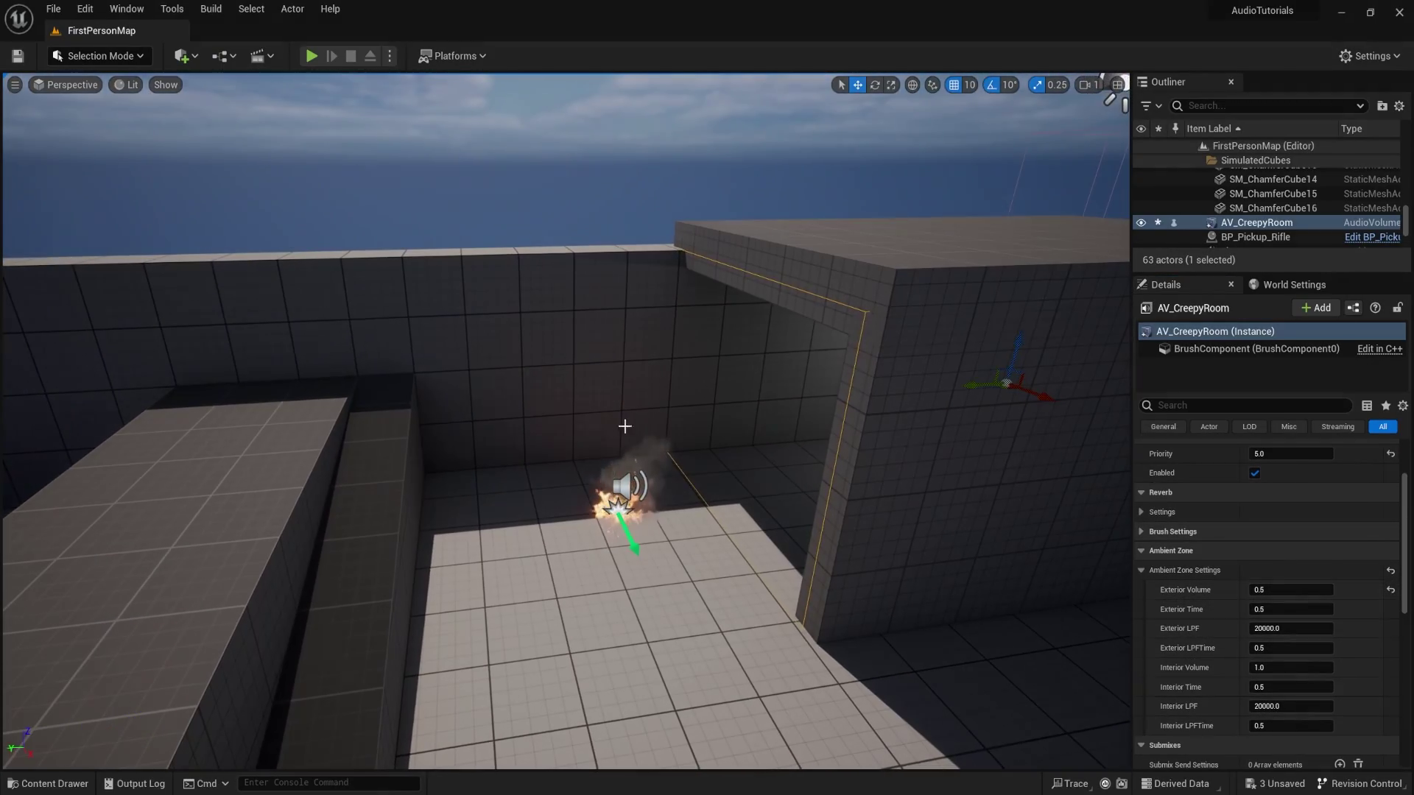